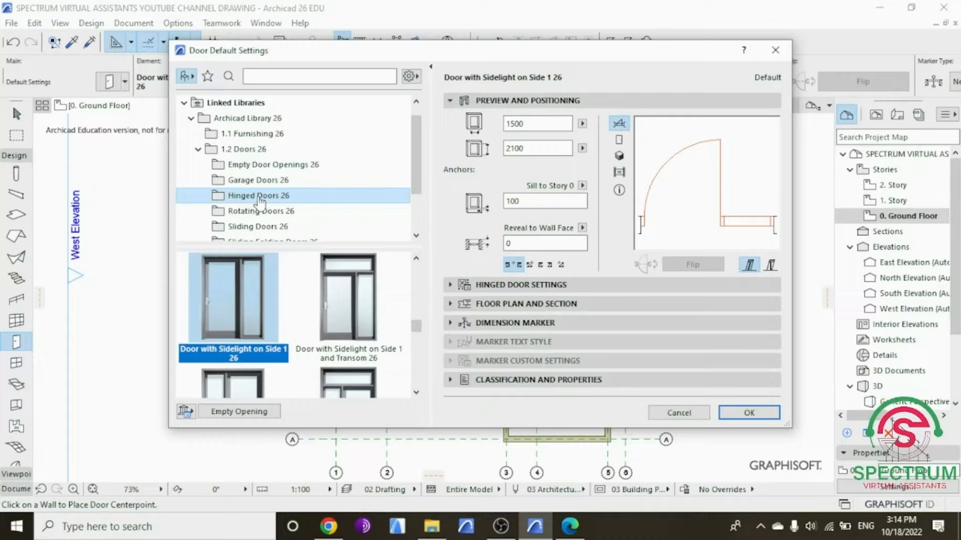
Step: Choose Door with Sidelight on Side 1 26 from the hinged doors and set its height to 2400
drag(416, 146, 420, 193)
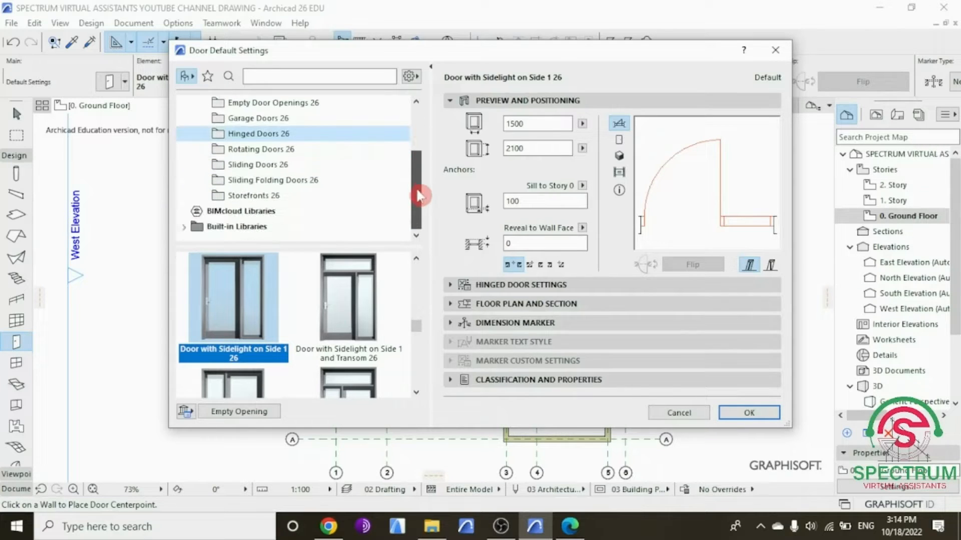
click(417, 330)
mouse_move(418, 330)
mouse_down()
mouse_move(418, 309)
mouse_move(418, 327)
mouse_up()
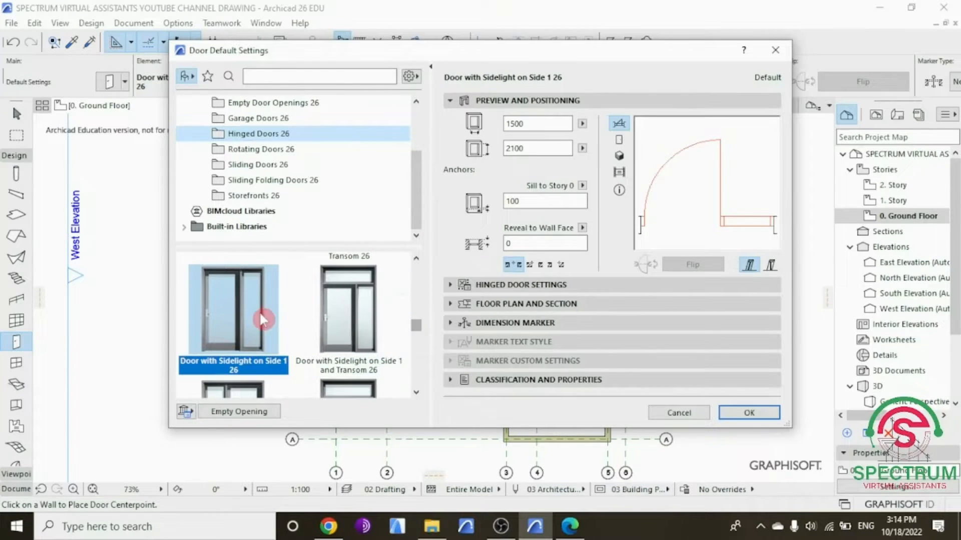
click(228, 316)
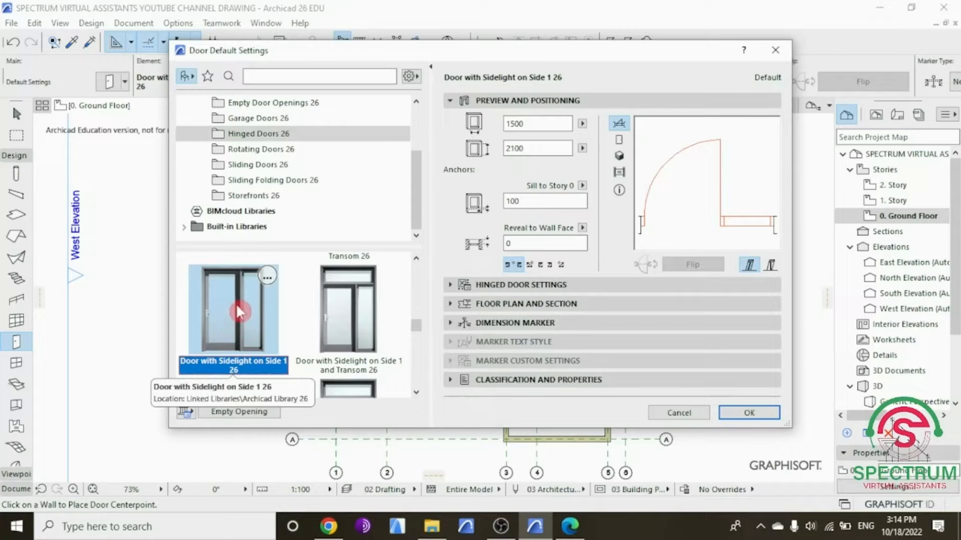
click(448, 102)
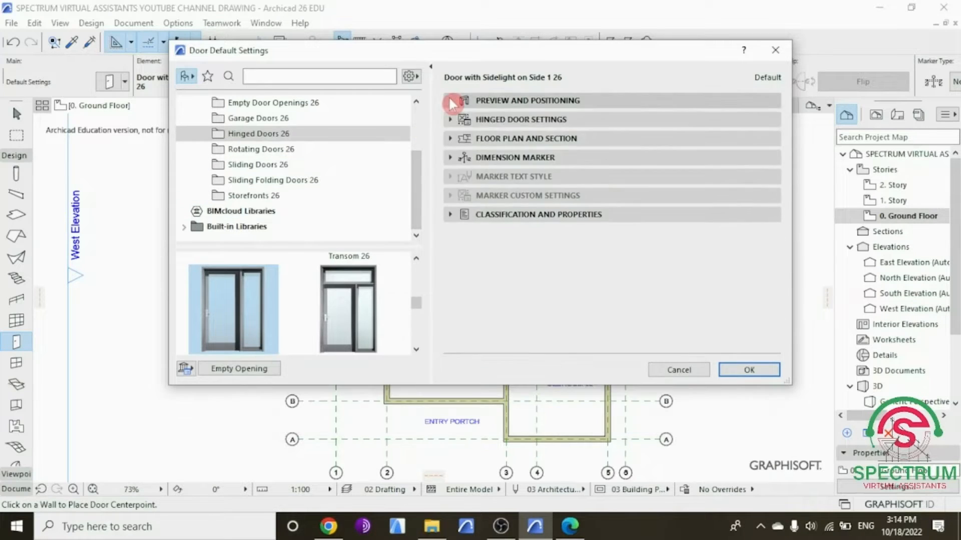
click(449, 102)
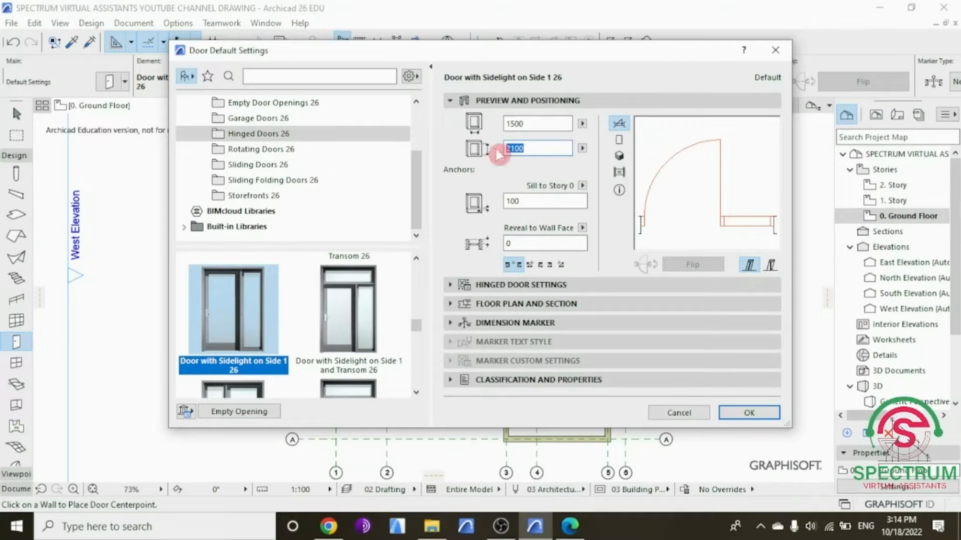
text(240)
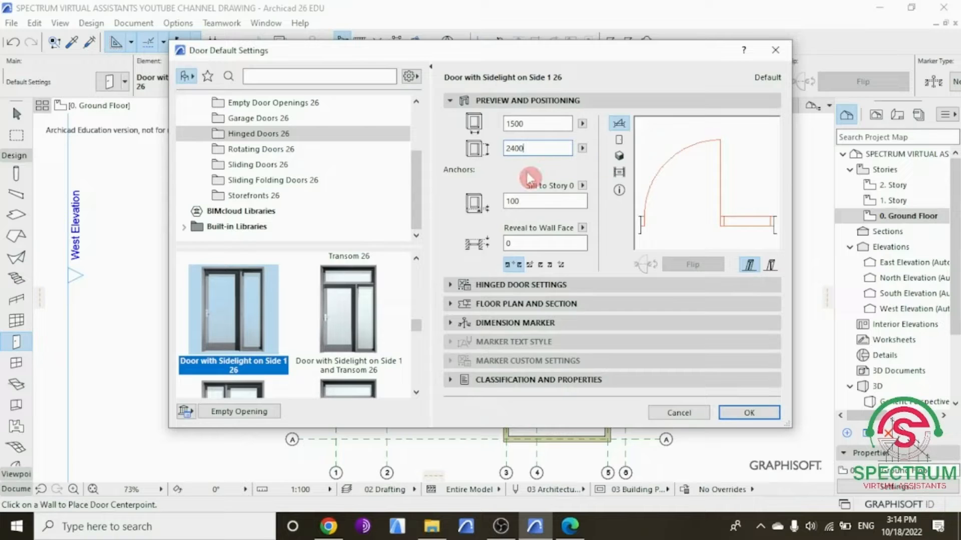
Step: Set the hinged door's leaf to French Leaf and its handle to Handle 6
click(451, 101)
click(458, 121)
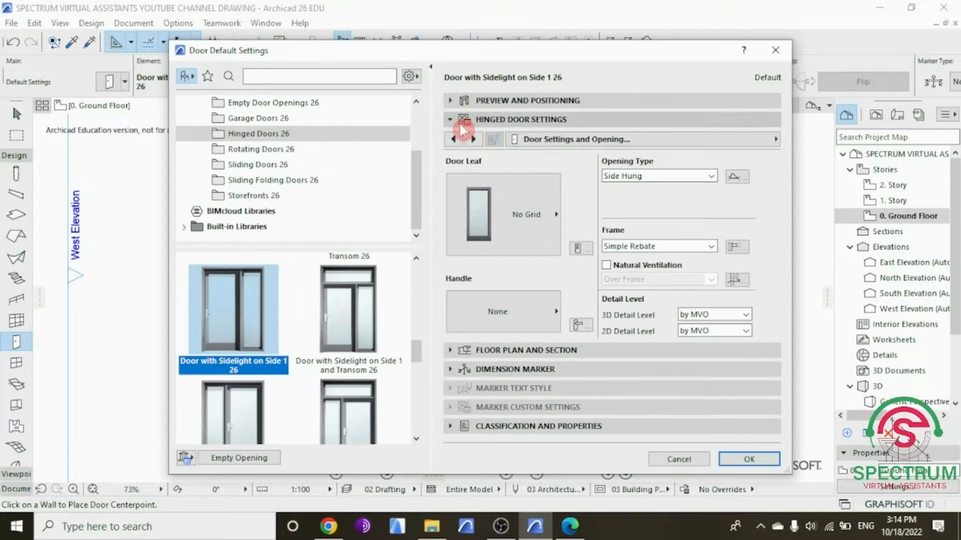
click(492, 216)
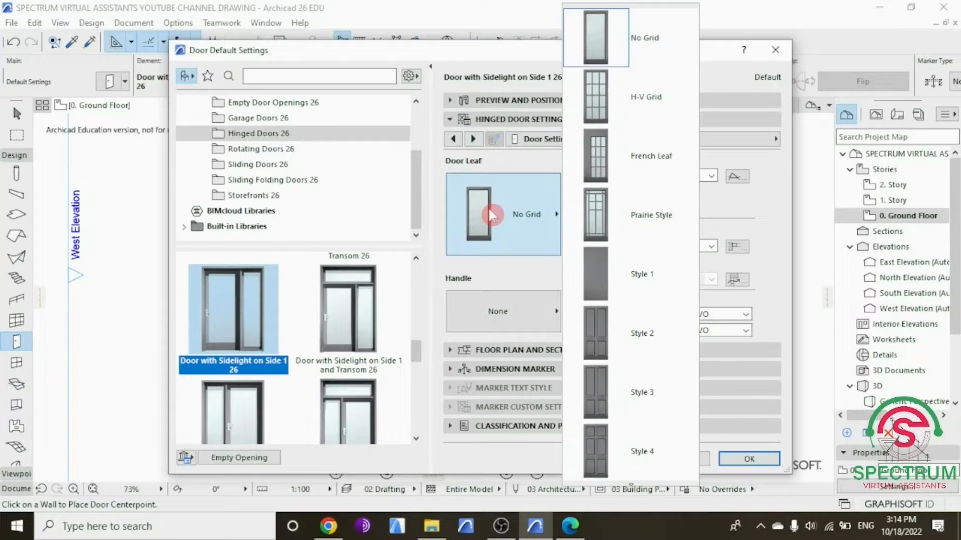
click(622, 166)
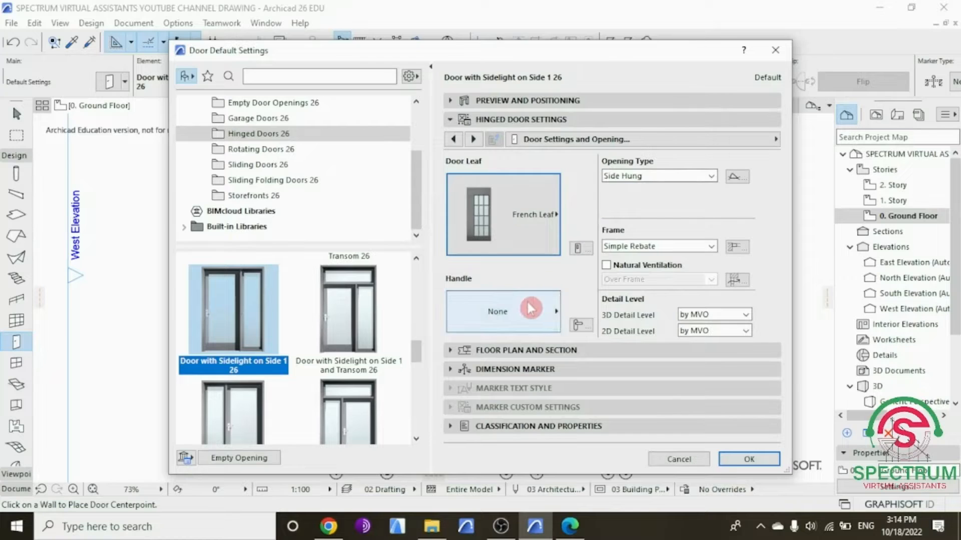
click(548, 309)
scroll(592, 320, down, 2)
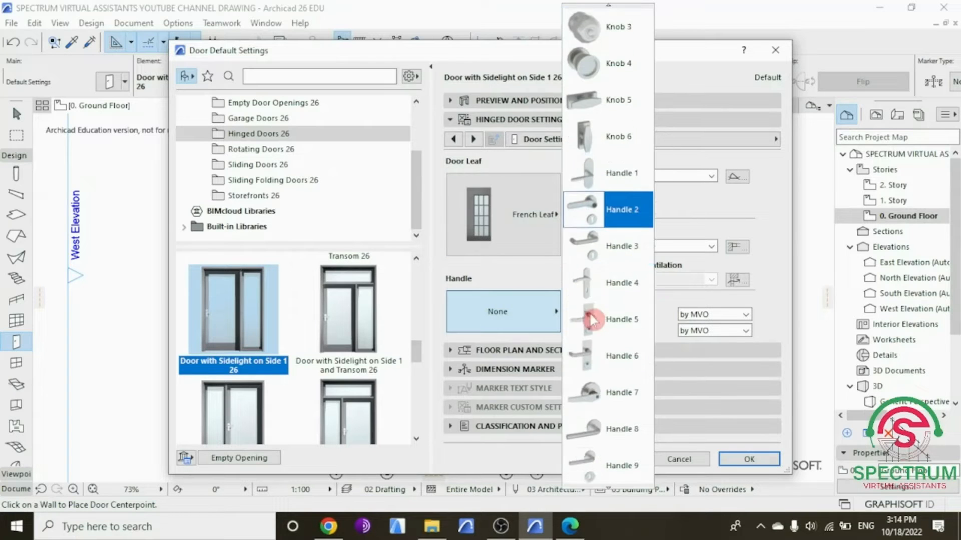
click(607, 356)
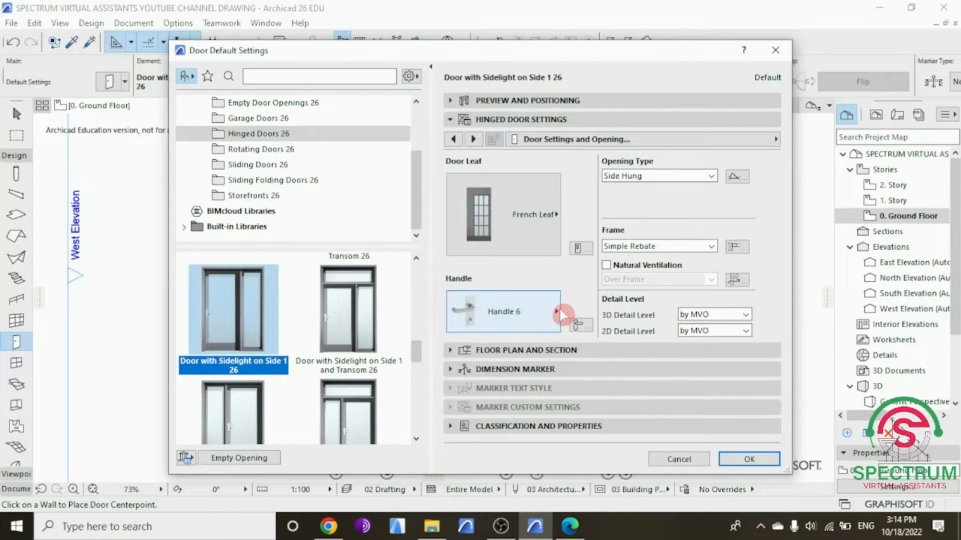
Step: Set the opening type to Side Hung, the frame to Simple Rebate, and the 3D and 2D detail levels to by MVO
click(710, 180)
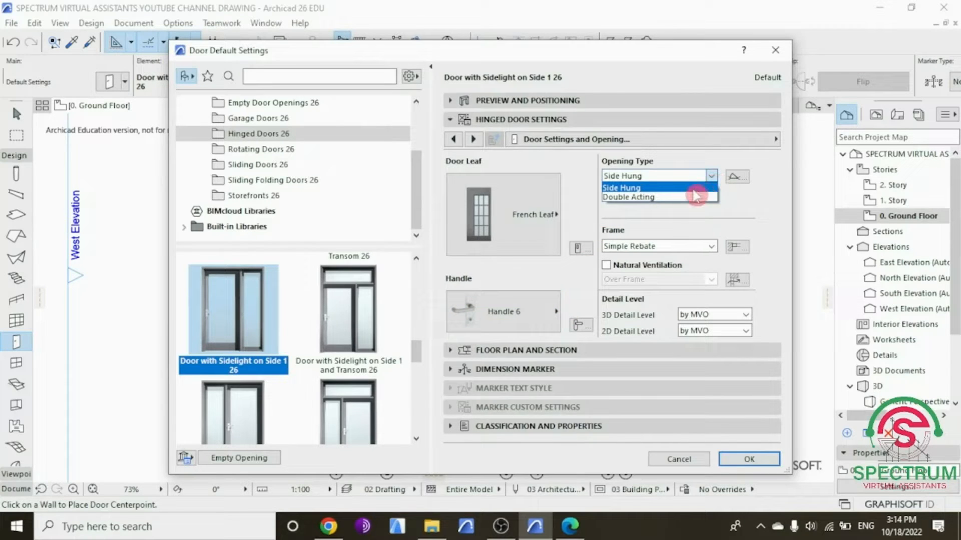
click(694, 191)
click(710, 246)
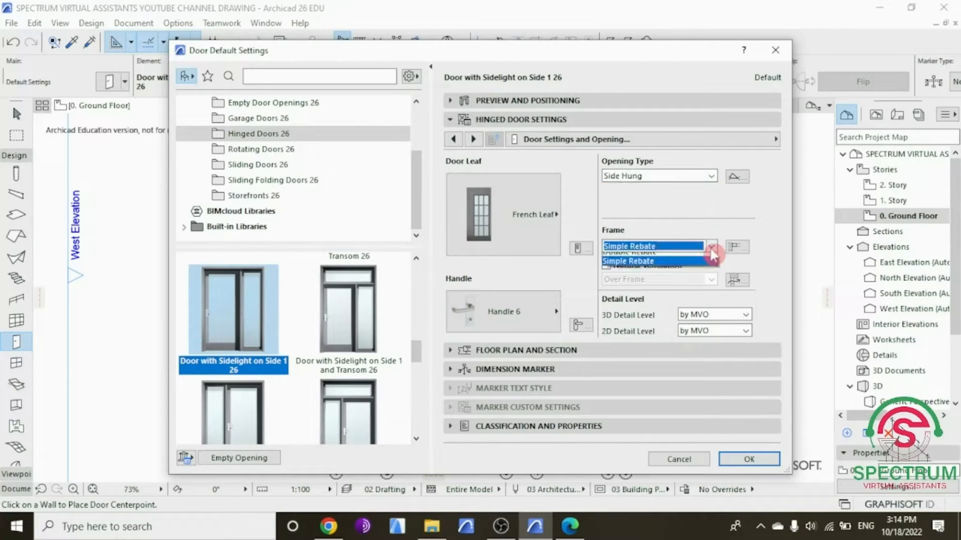
click(698, 277)
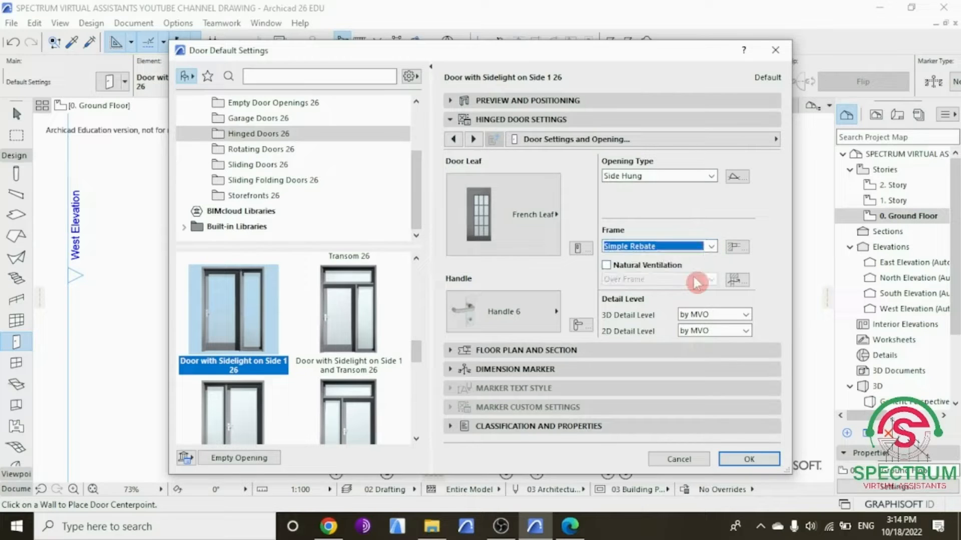
click(744, 314)
click(733, 328)
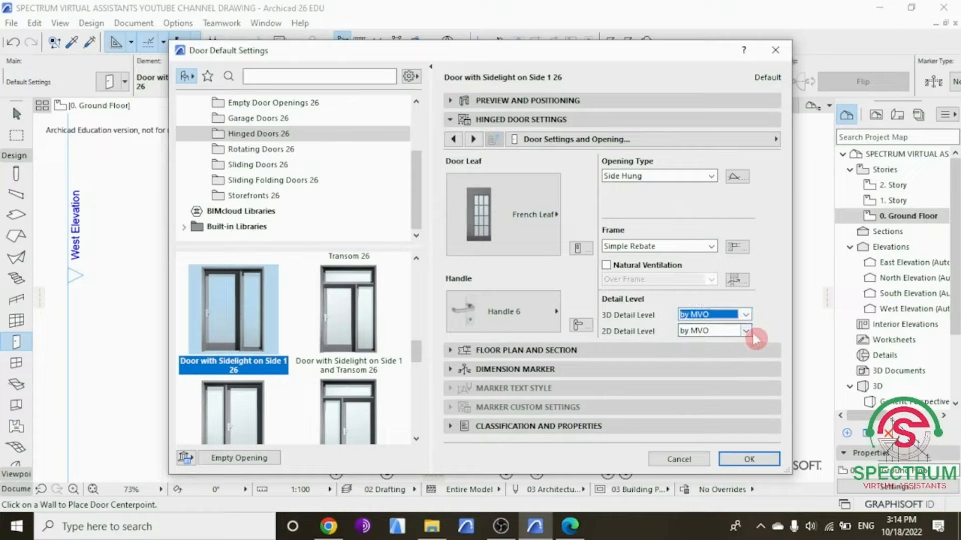
click(746, 331)
click(715, 344)
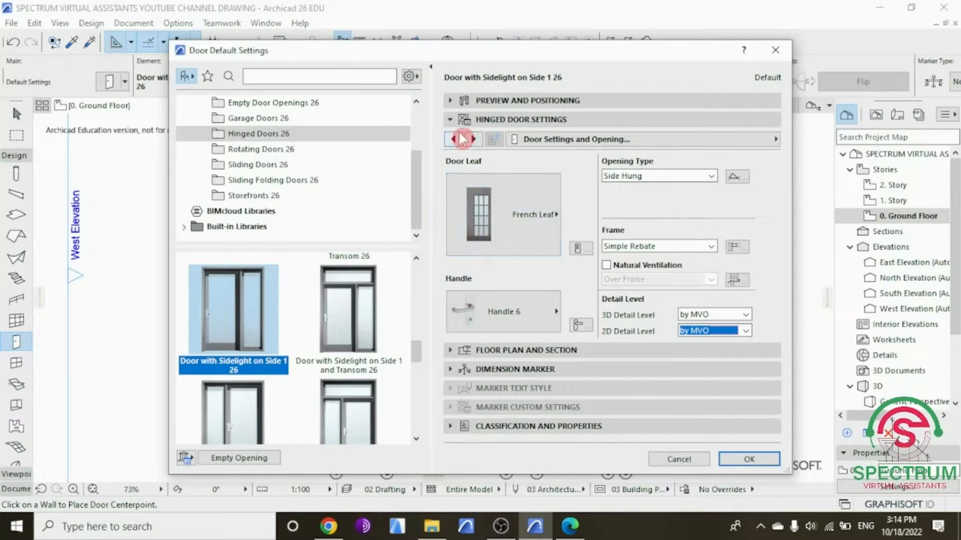
Step: In the door's model attributes, keep uniform door surfaces and set the frame outside surface to Wood - Mahogany Horizontal
click(552, 147)
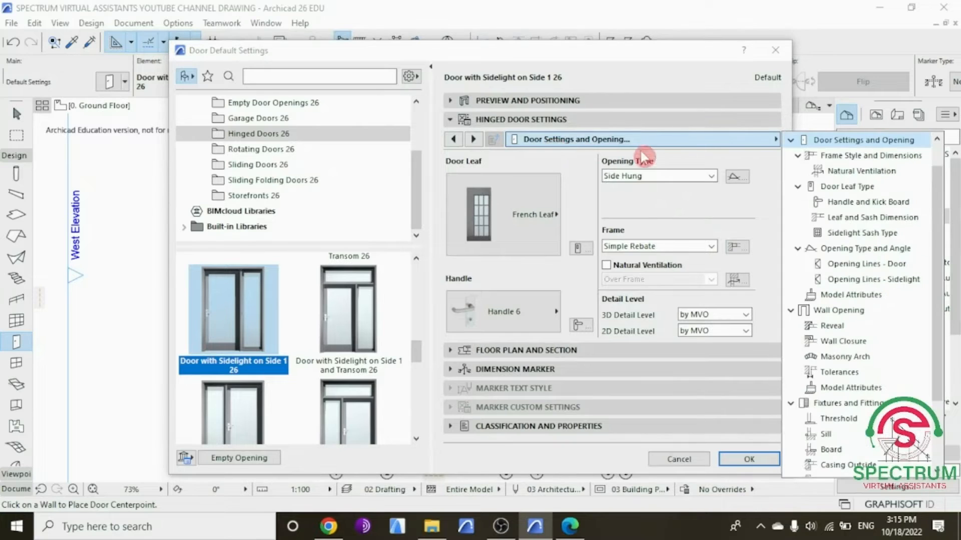
click(828, 296)
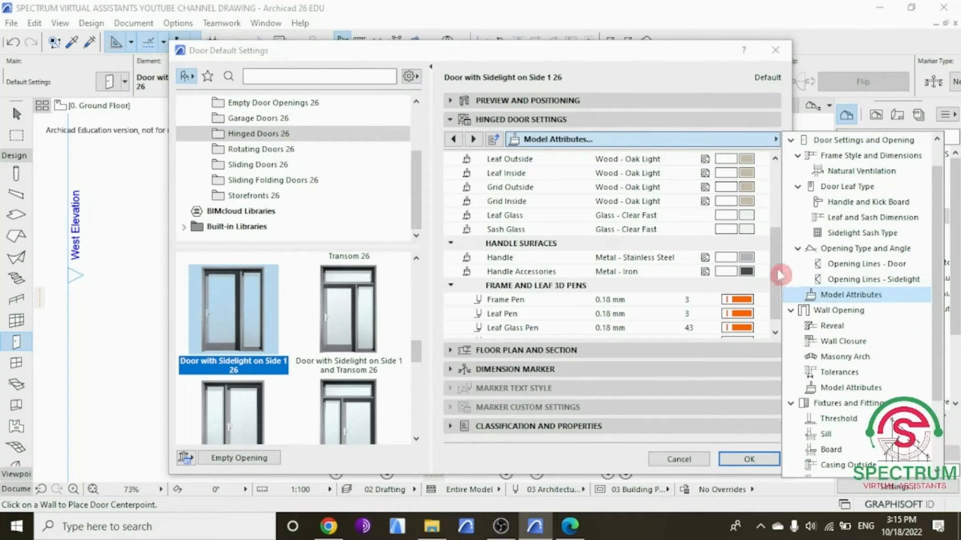
scroll(751, 255, up, 5)
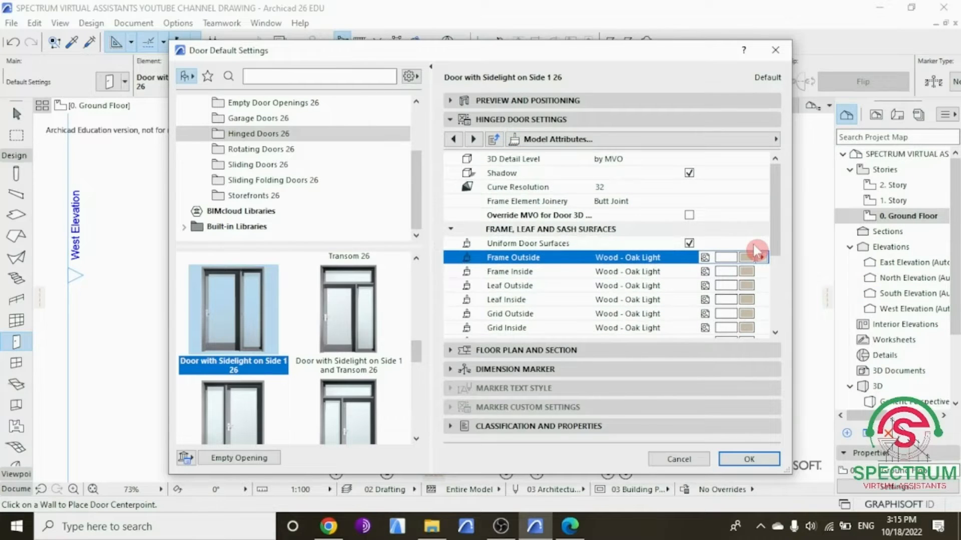
click(690, 244)
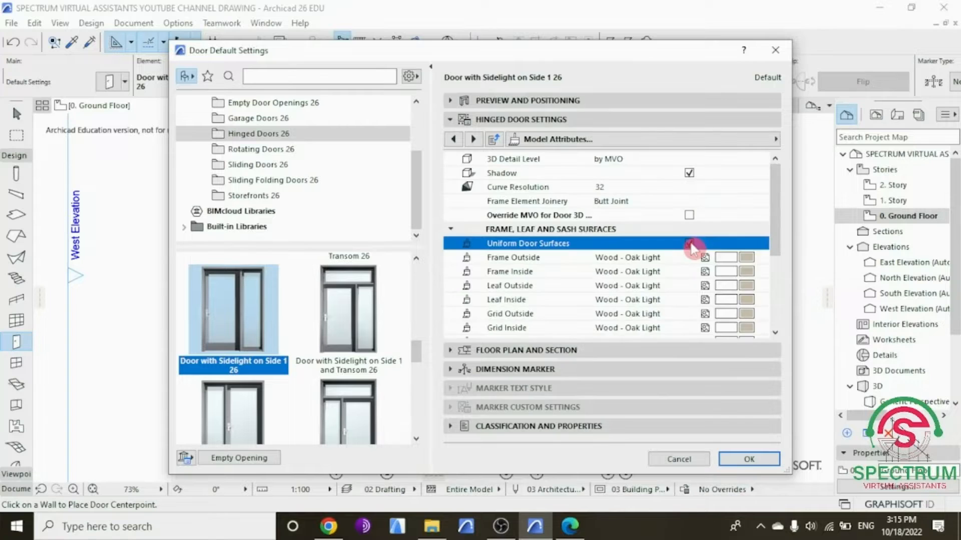
click(748, 257)
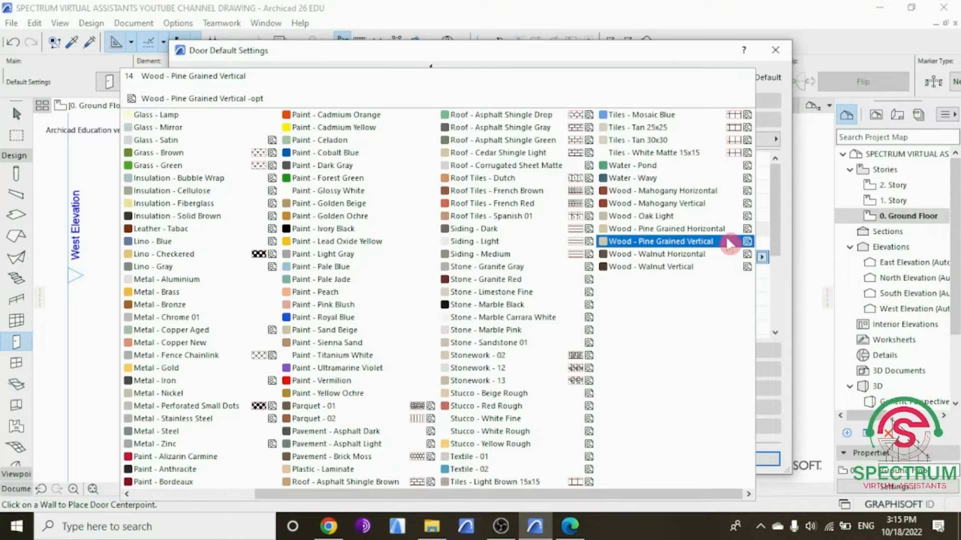
click(691, 201)
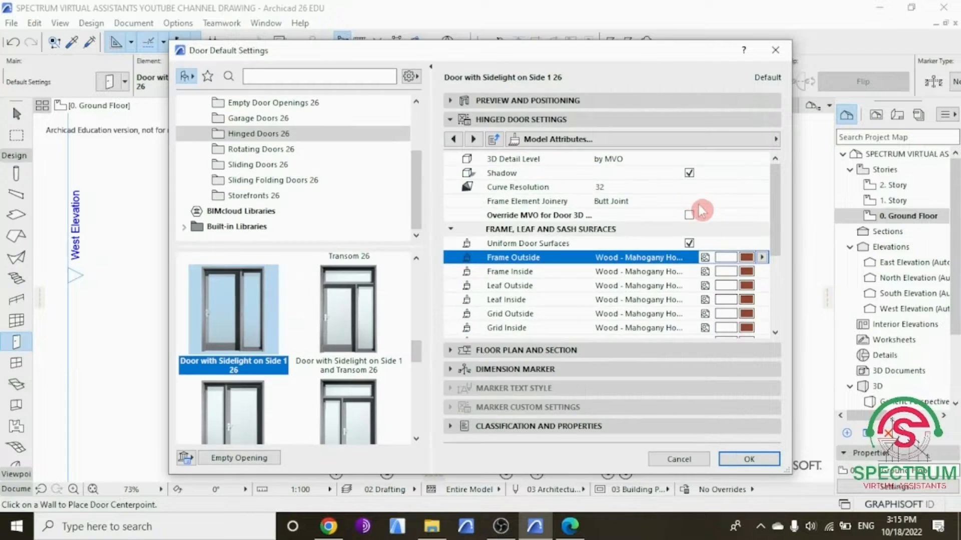
scroll(721, 265, down, 2)
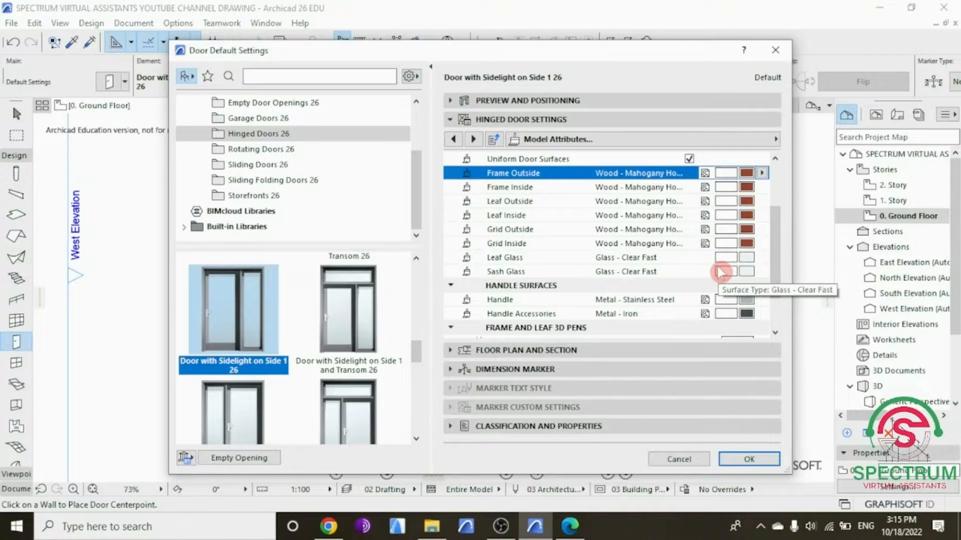
scroll(721, 273, down, 3)
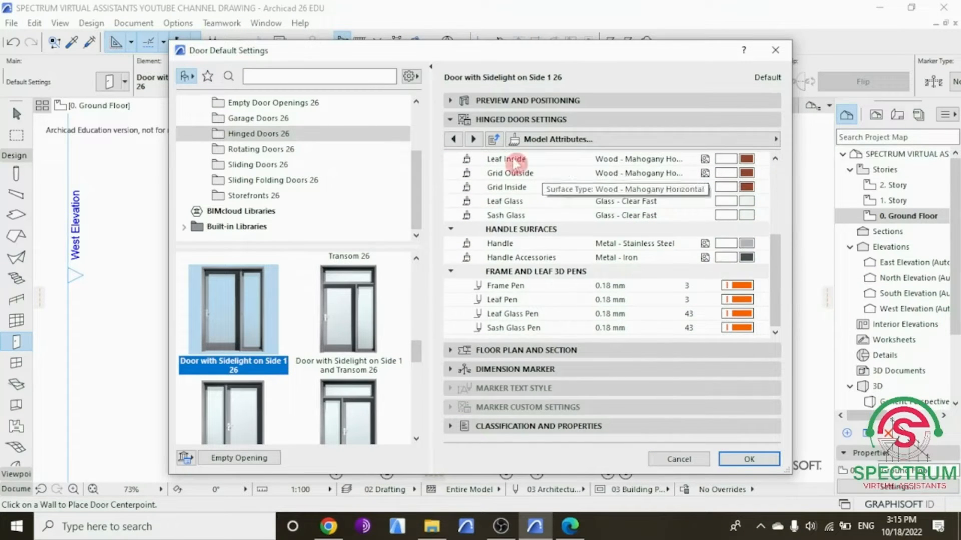
Step: Review the door's floor plan and section settings and choose No Marker as its dimension marker
click(452, 122)
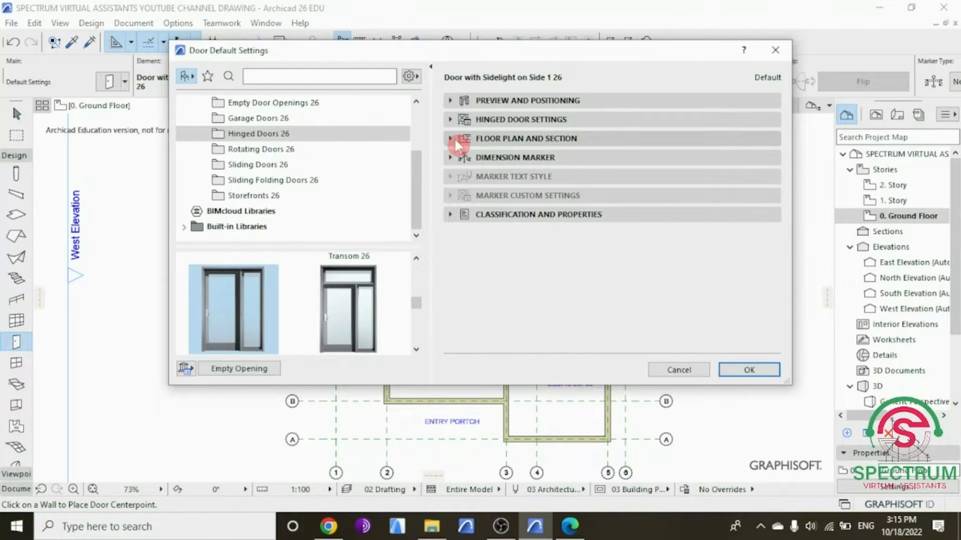
click(454, 140)
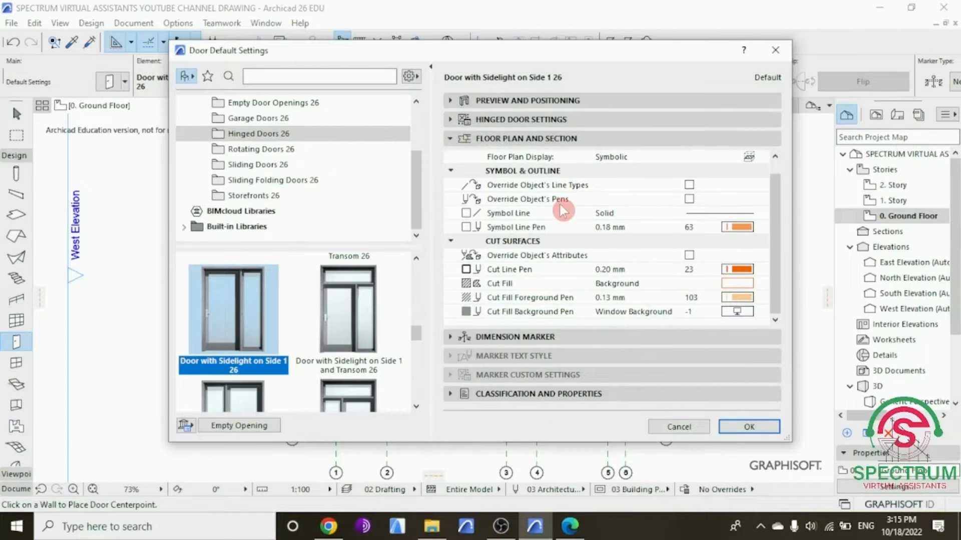
click(453, 141)
click(447, 158)
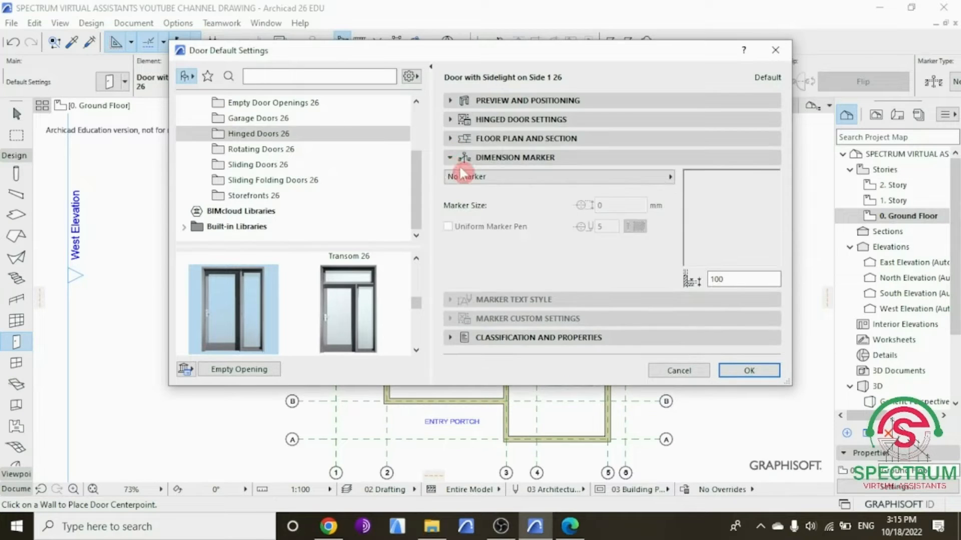
click(484, 181)
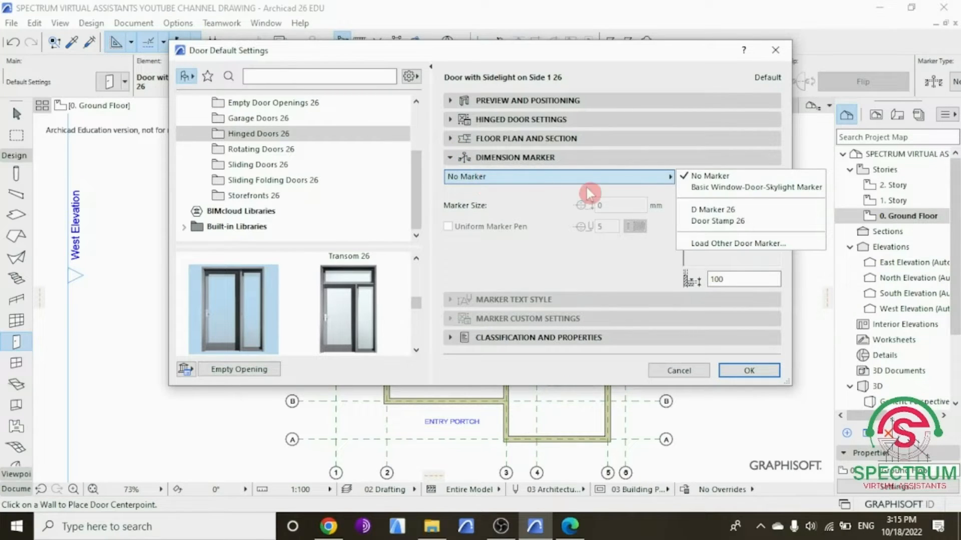
click(692, 176)
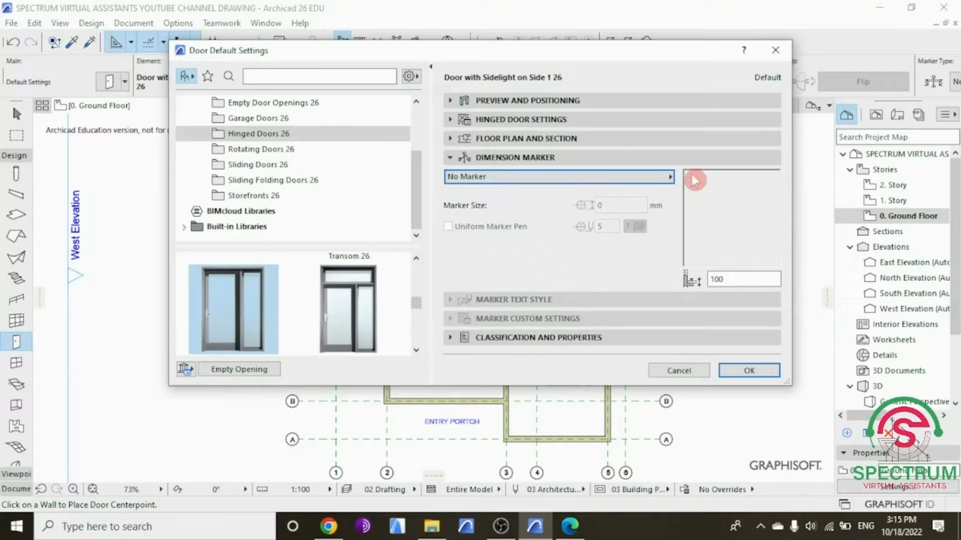
Step: Check the door's classification and properties and accept the door default settings
click(450, 158)
click(451, 214)
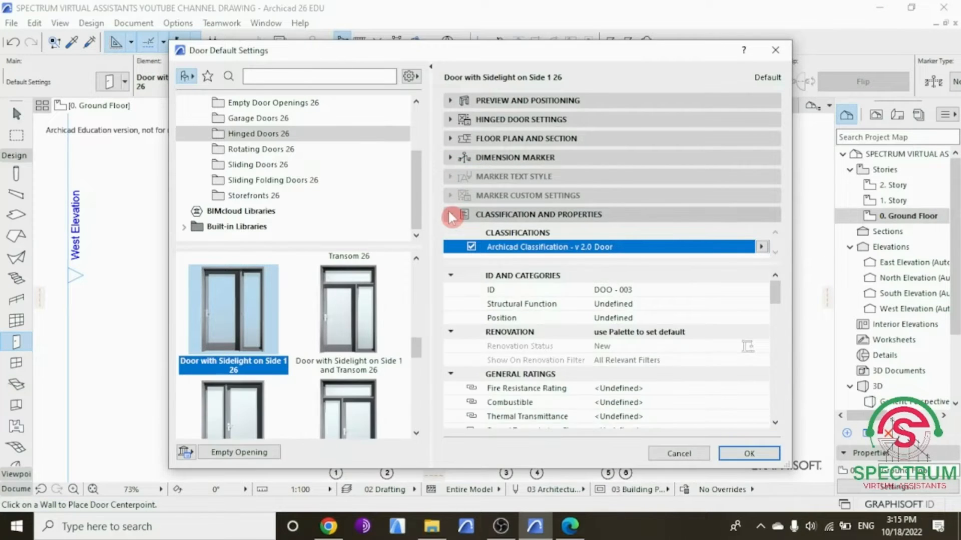
click(451, 214)
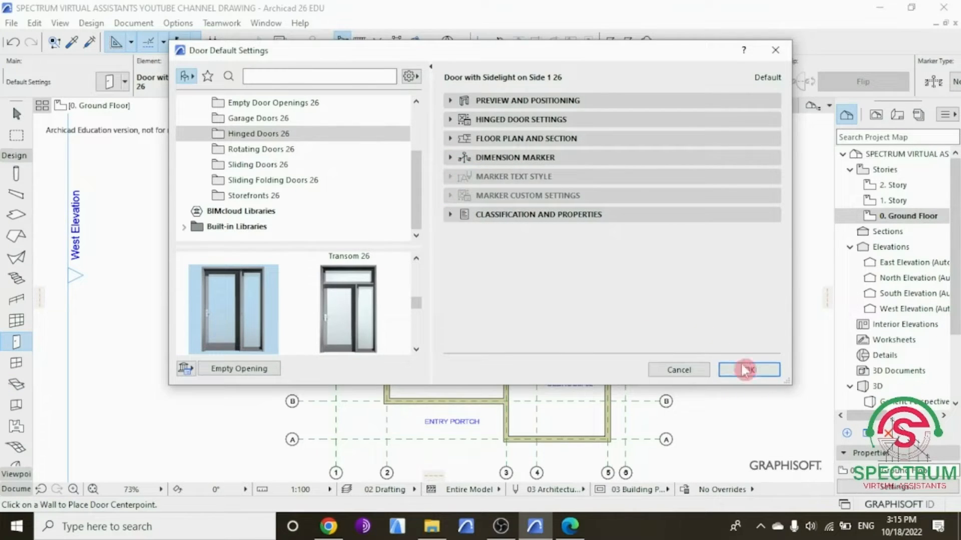
click(745, 370)
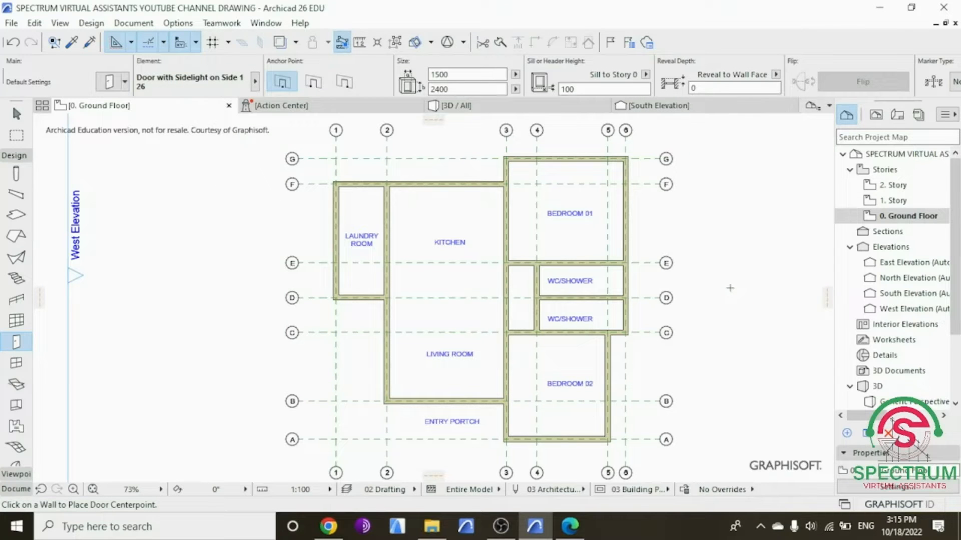
Step: Place the sidelight door in the wall between the living room and entry porch, near grid line 3, opening into the living room
scroll(519, 411, up, 5)
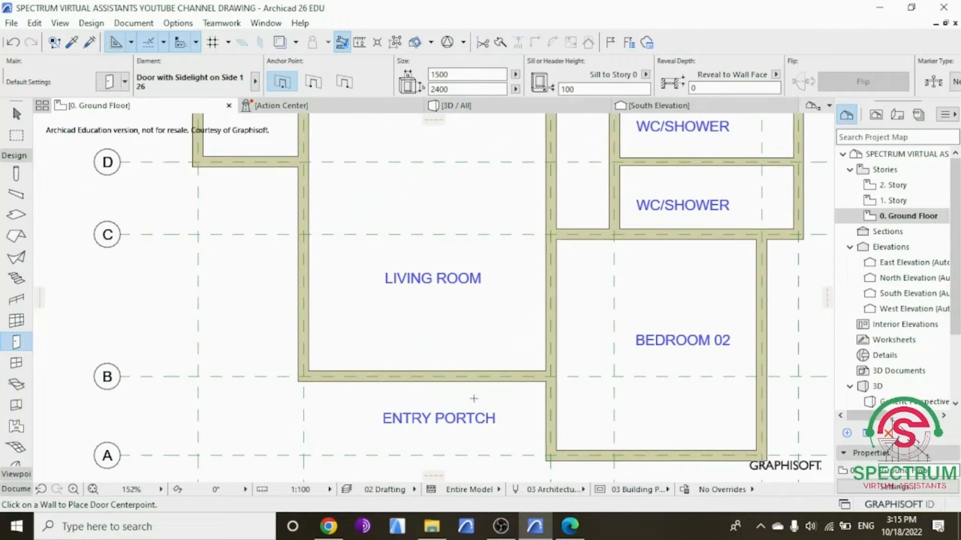
click(490, 375)
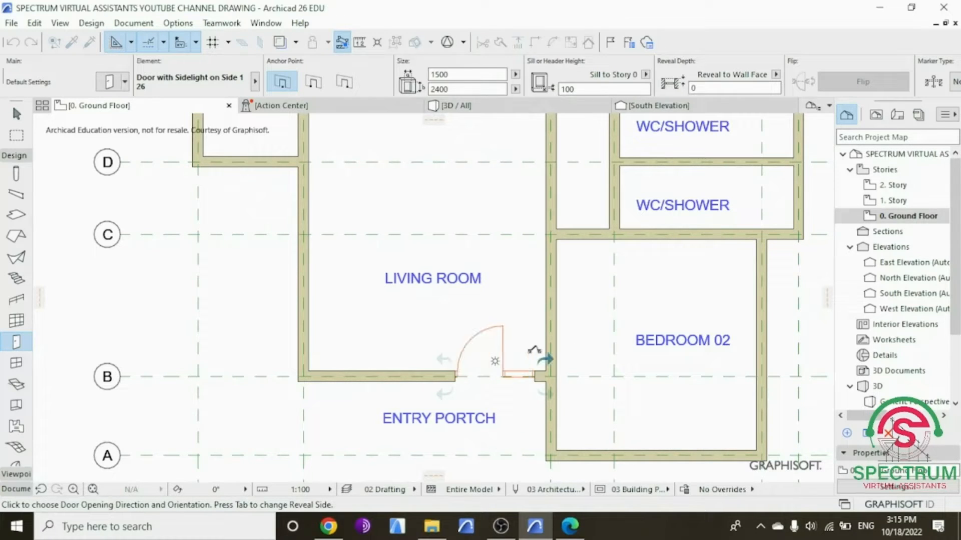
click(534, 308)
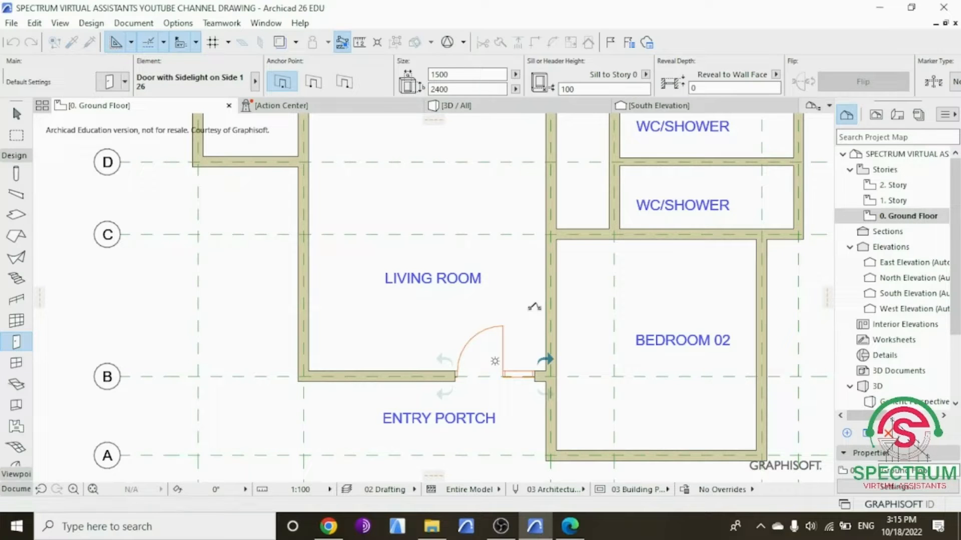
scroll(535, 307, down, 5)
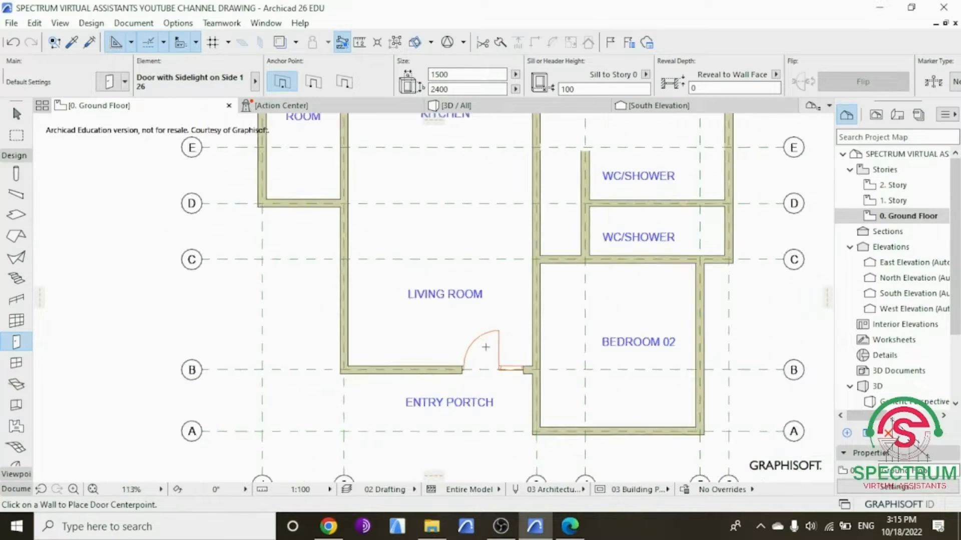
scroll(481, 256, up, 1)
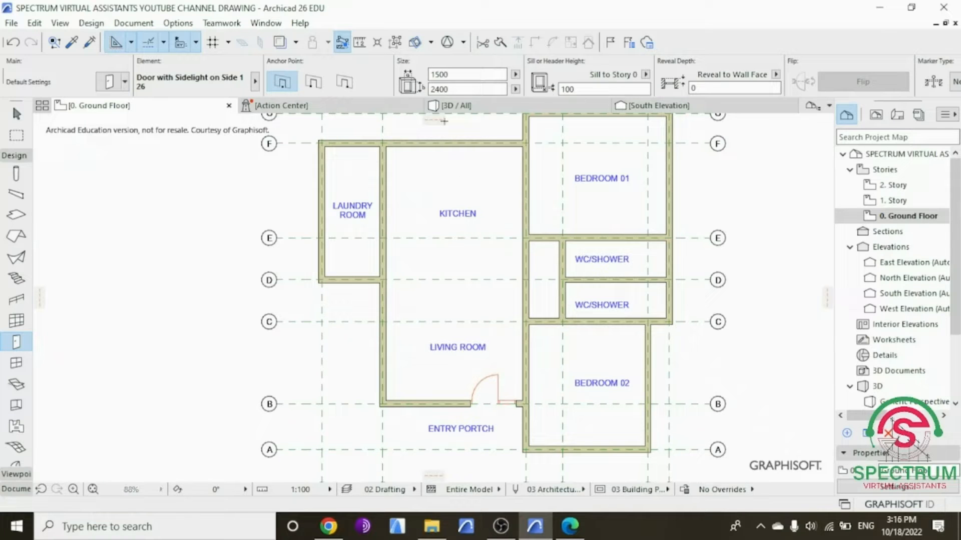
Step: Inspect the placed entrance door up close from the outside in the 3D view
click(455, 106)
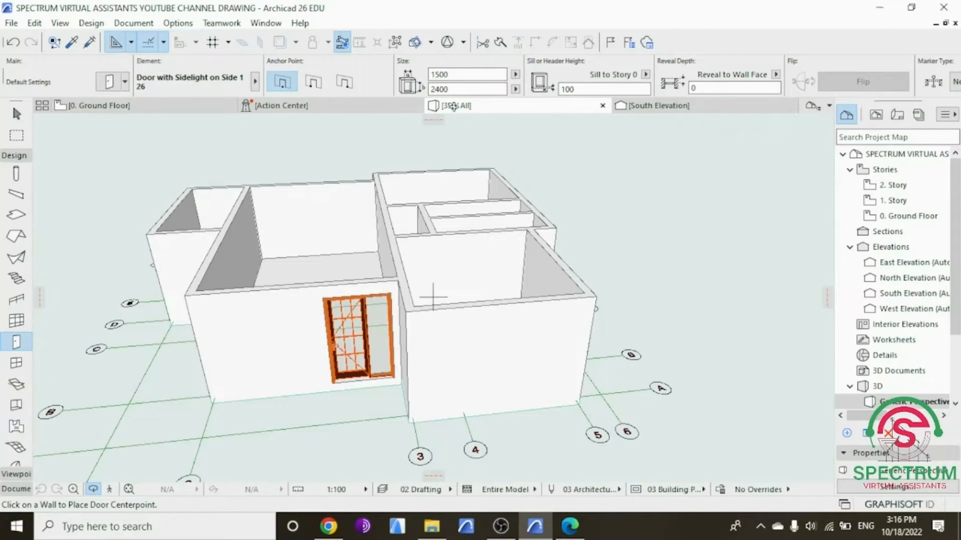
shift+middle_drag(264, 419, 442, 356)
scroll(443, 340, up, 5)
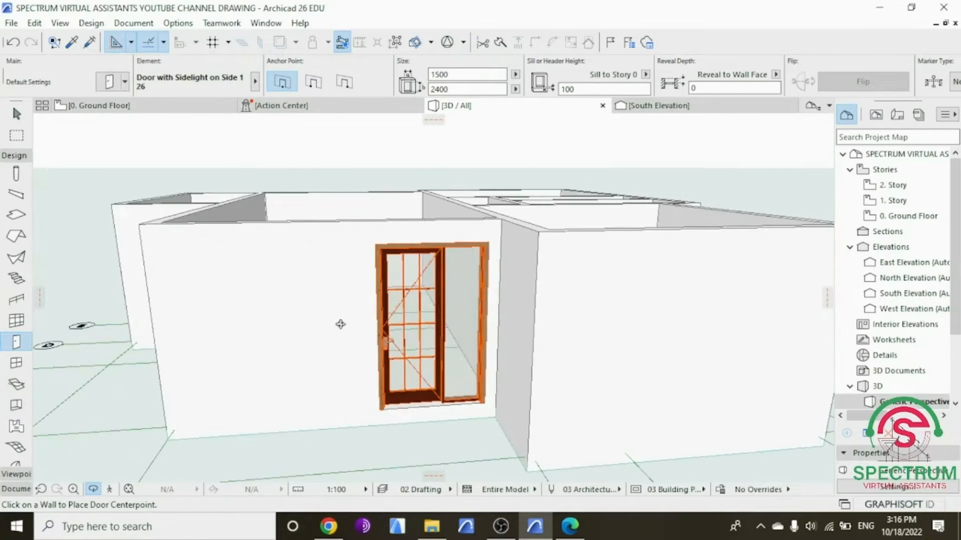
scroll(402, 283, up, 2)
scroll(403, 283, up, 2)
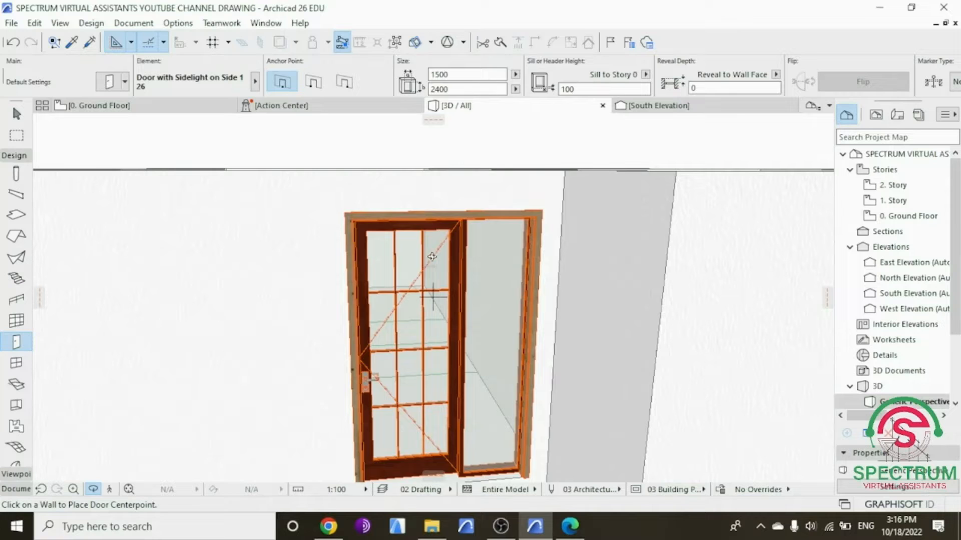
Step: Select the entrance door in 3D and set its frame outside surface to Paint - Ivory Black in the door settings
key(Escape)
click(455, 261)
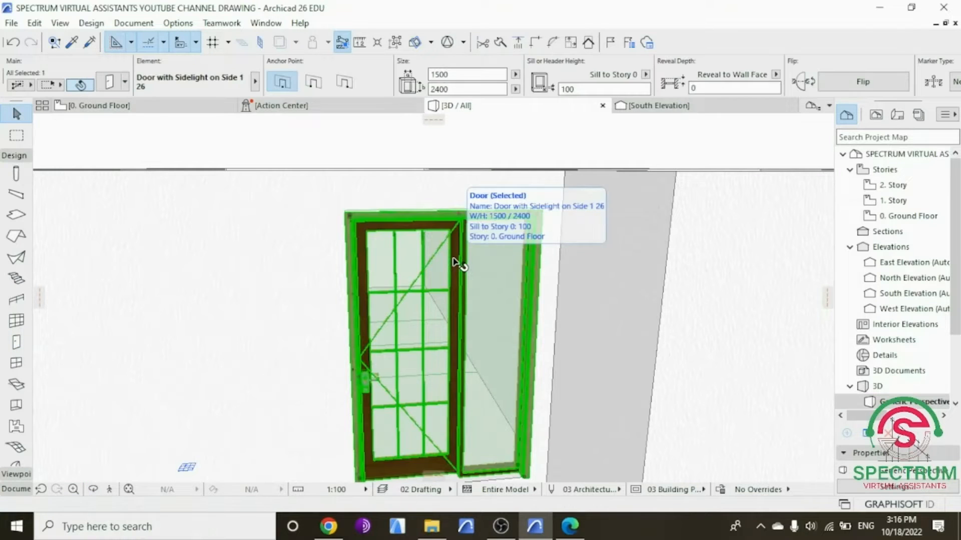
right_click(457, 263)
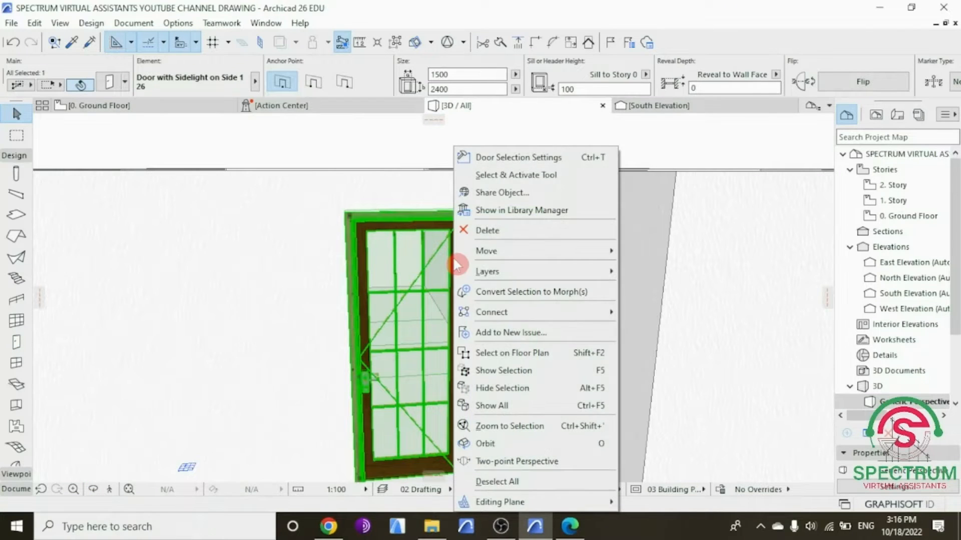
click(519, 159)
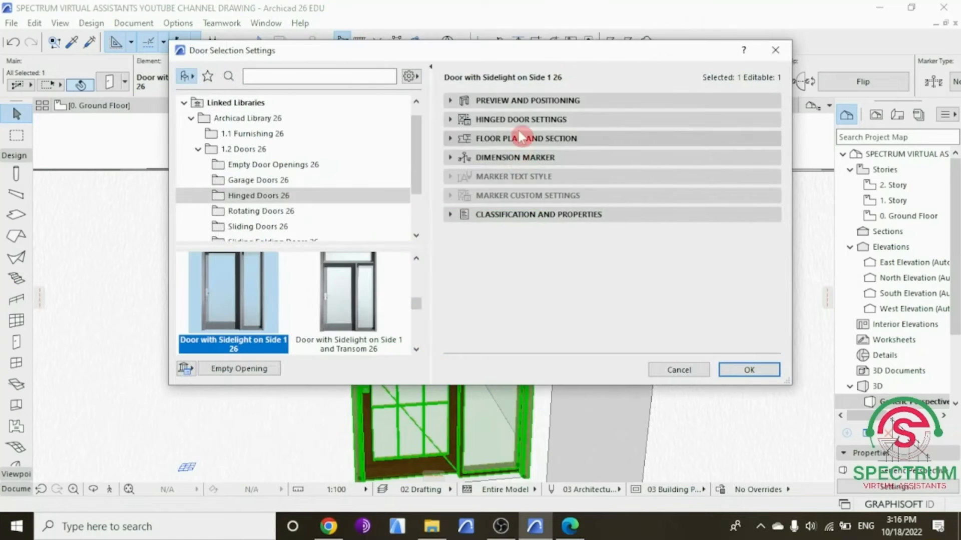
click(519, 120)
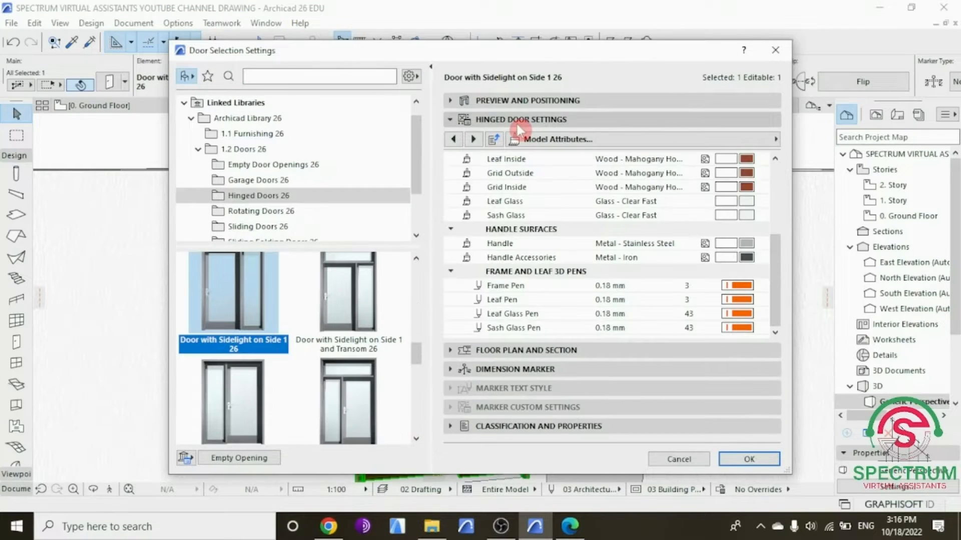
scroll(720, 161, up, 4)
click(747, 242)
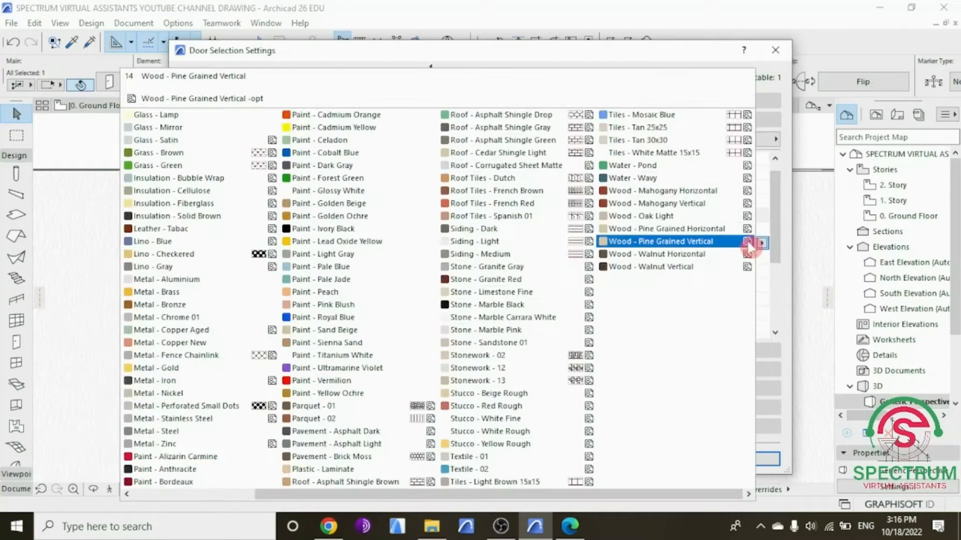
click(319, 228)
click(749, 459)
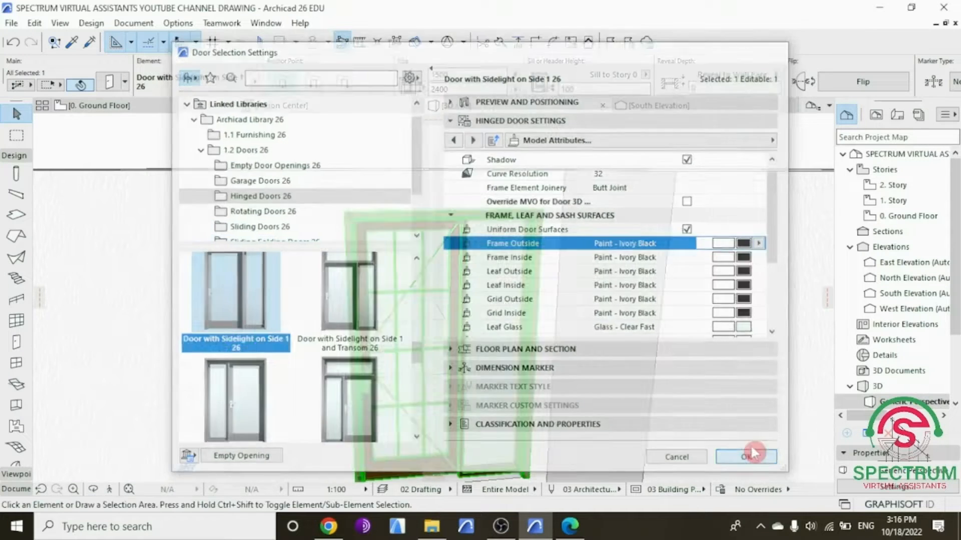
Step: Examine the entrance door and walls from around the model in 3D and return to the 0. Ground Floor plan
scroll(496, 280, down, 5)
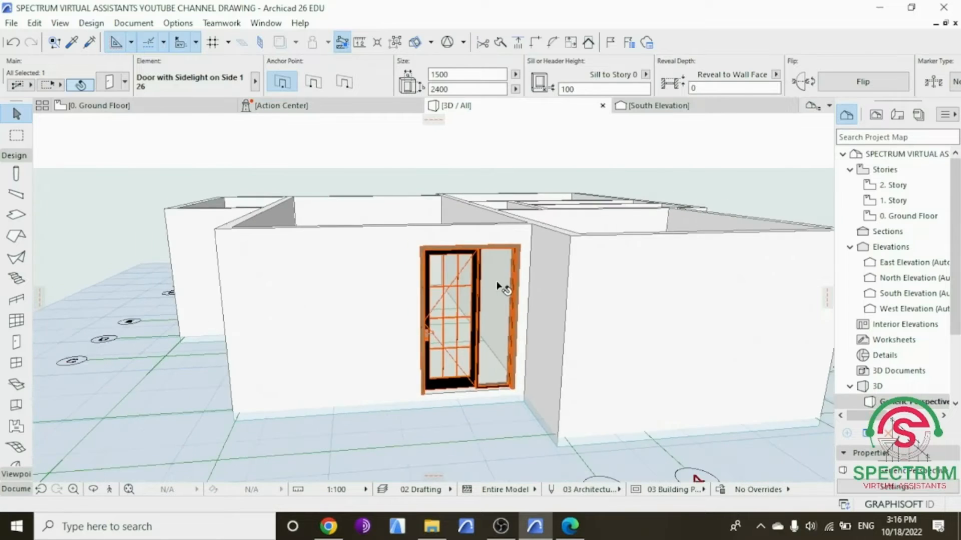
click(95, 490)
drag(117, 293, 600, 300)
double_click(901, 215)
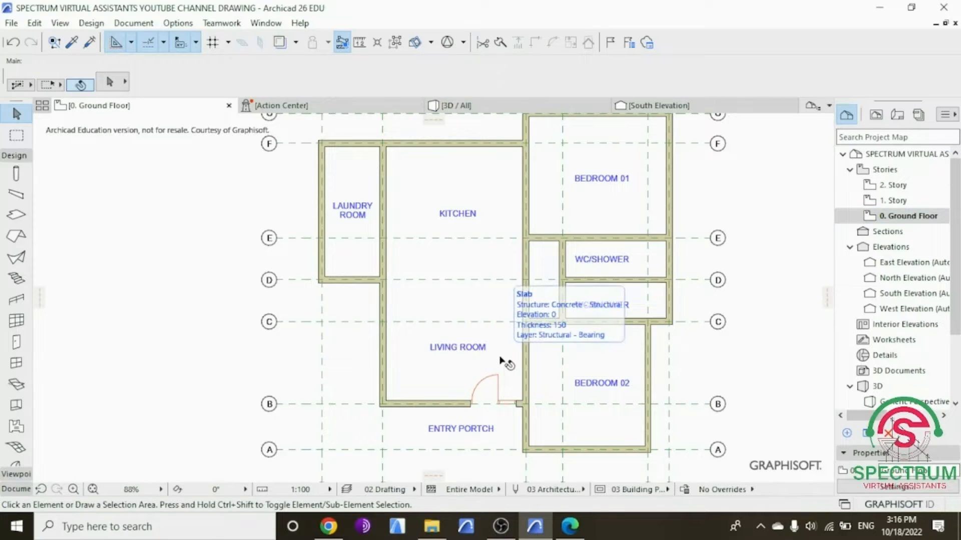
click(500, 360)
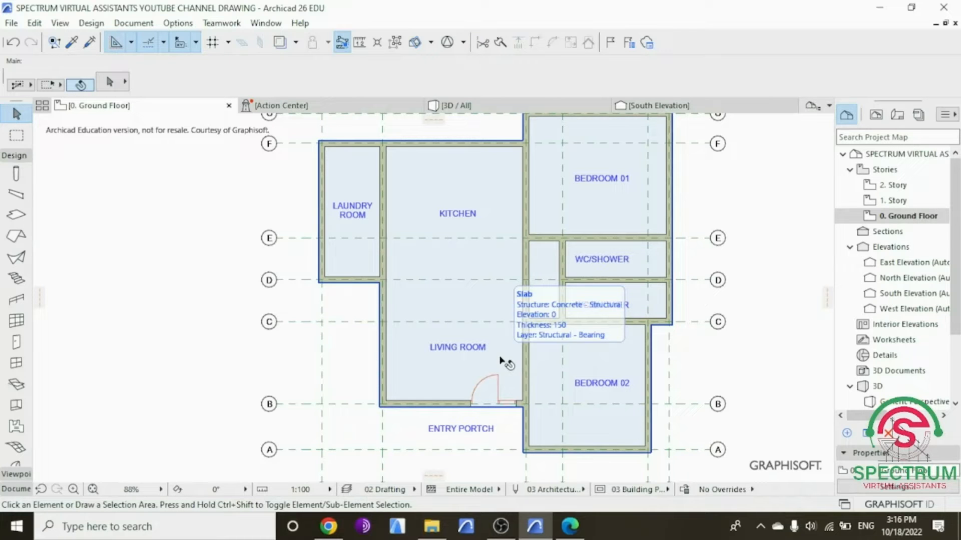
click(722, 178)
scroll(415, 280, down, 2)
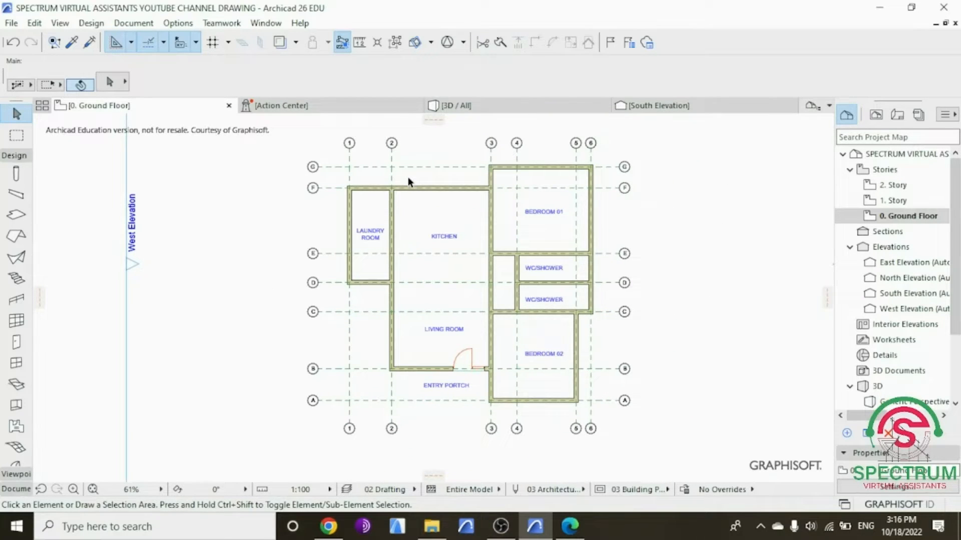
scroll(373, 192, up, 4)
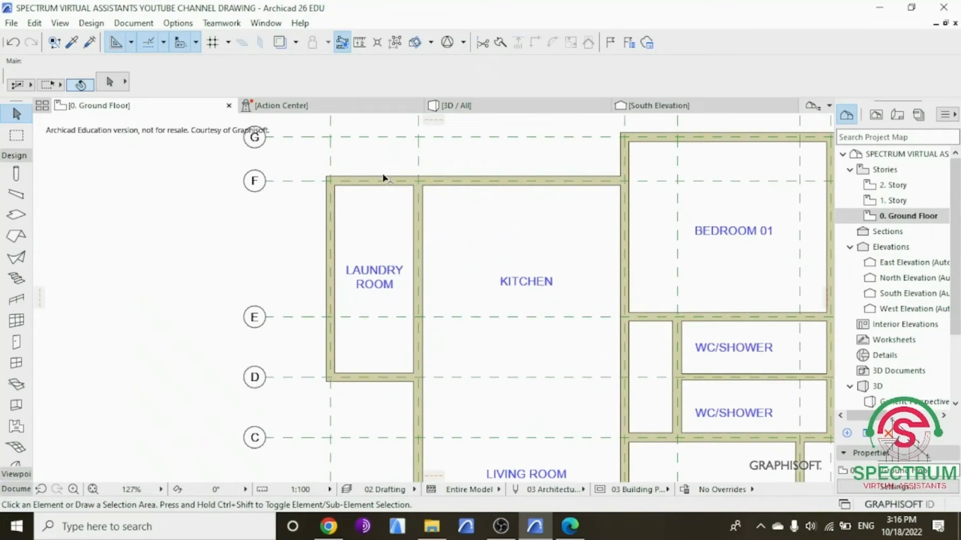
scroll(281, 193, down, 4)
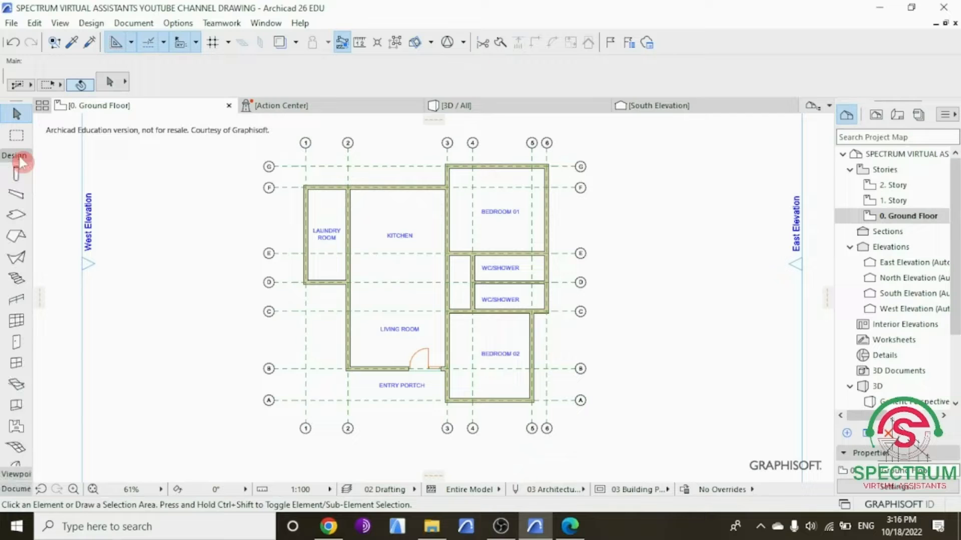
Step: Choose the hinged Door 26 in the door default settings, with a size of 900 by 2400
click(16, 341)
key(ctrl+t)
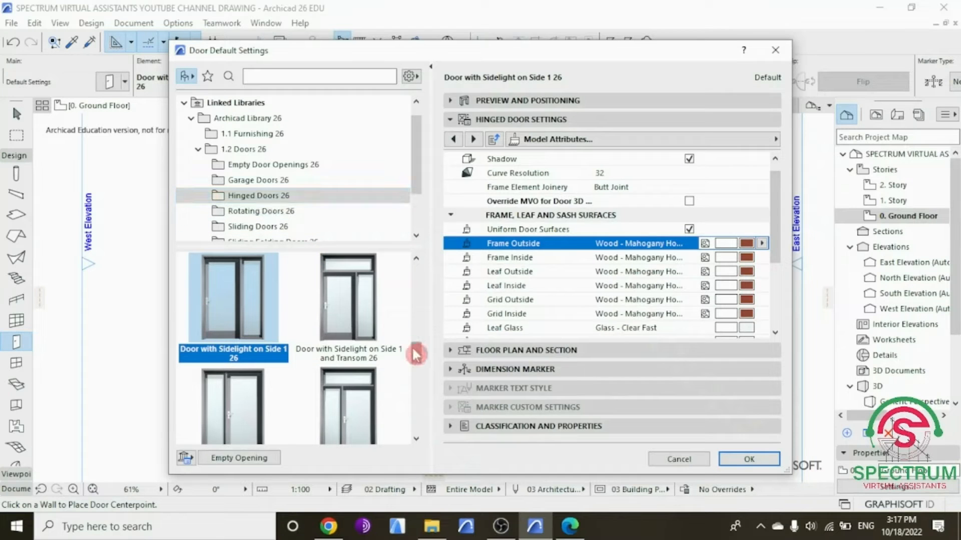
drag(419, 355, 418, 318)
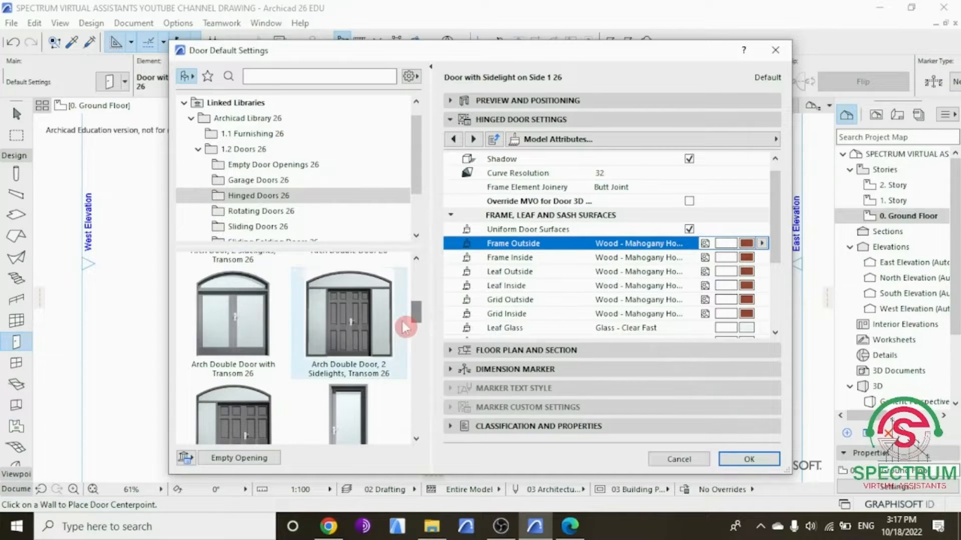
click(362, 399)
scroll(350, 369, down, 2)
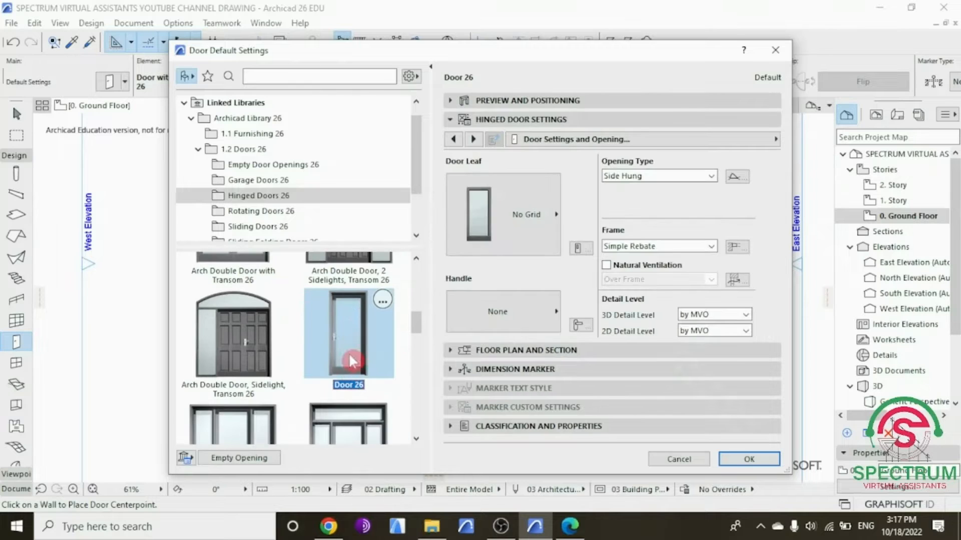
click(488, 102)
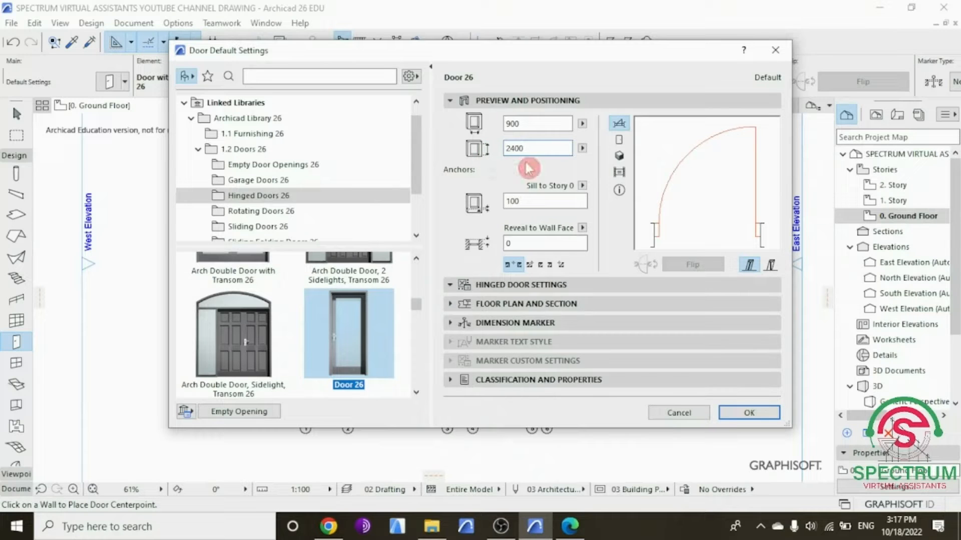
click(453, 101)
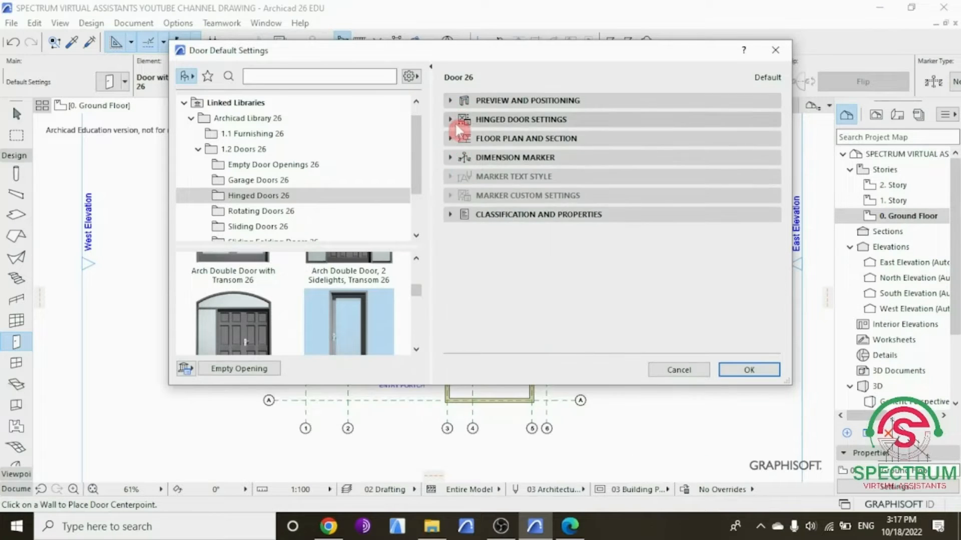
Step: Set the door leaf of Door 26 to French Leaf and its handle to Handle 6
click(465, 120)
click(517, 225)
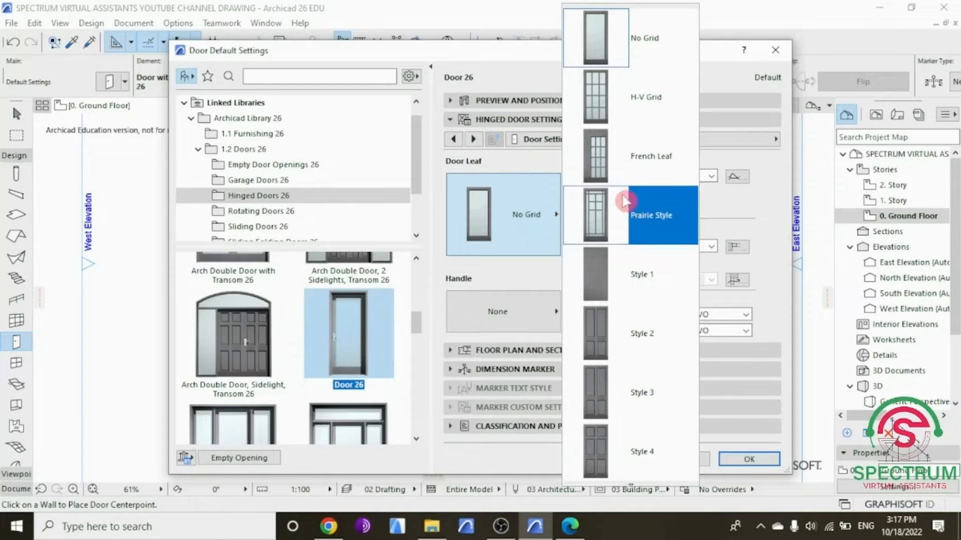
click(616, 165)
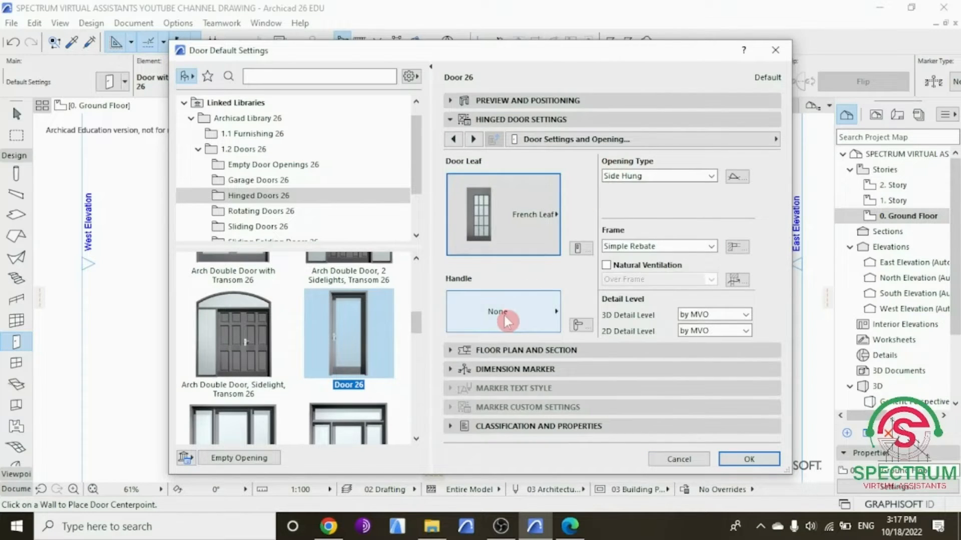
click(506, 321)
scroll(595, 411, down, 2)
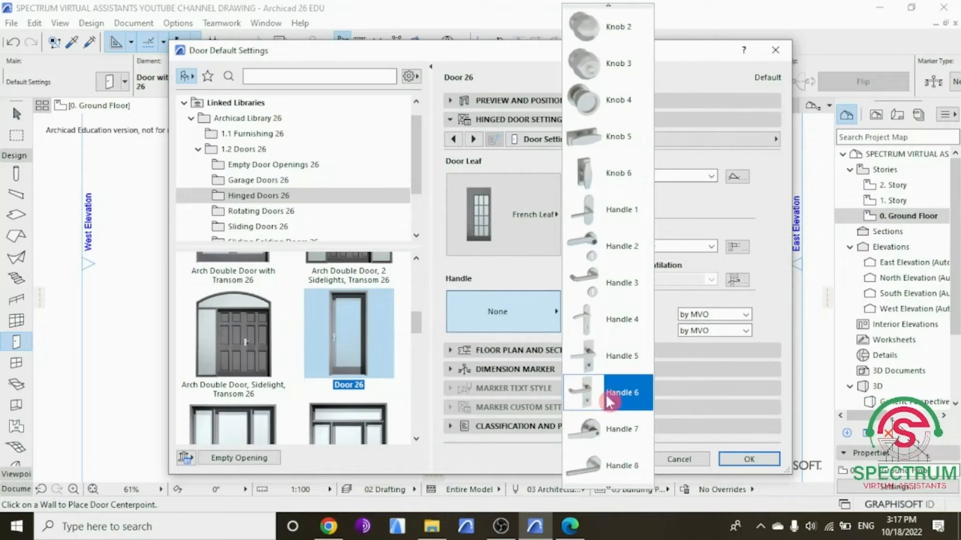
click(608, 397)
Step: In the model attributes of Door 26, use uniform door surfaces with Paint - Ivory Black for the frame outside, and accept the settings
click(604, 141)
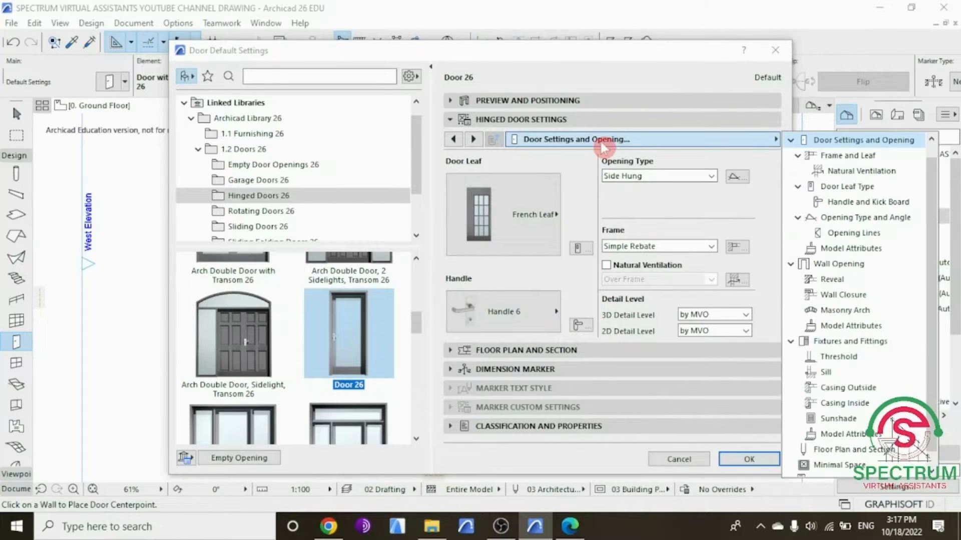
click(828, 250)
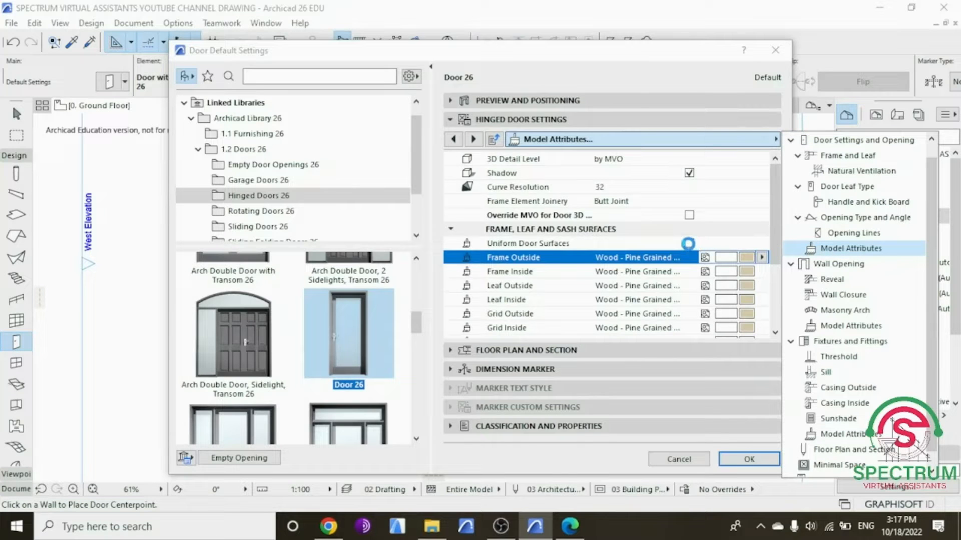
click(688, 244)
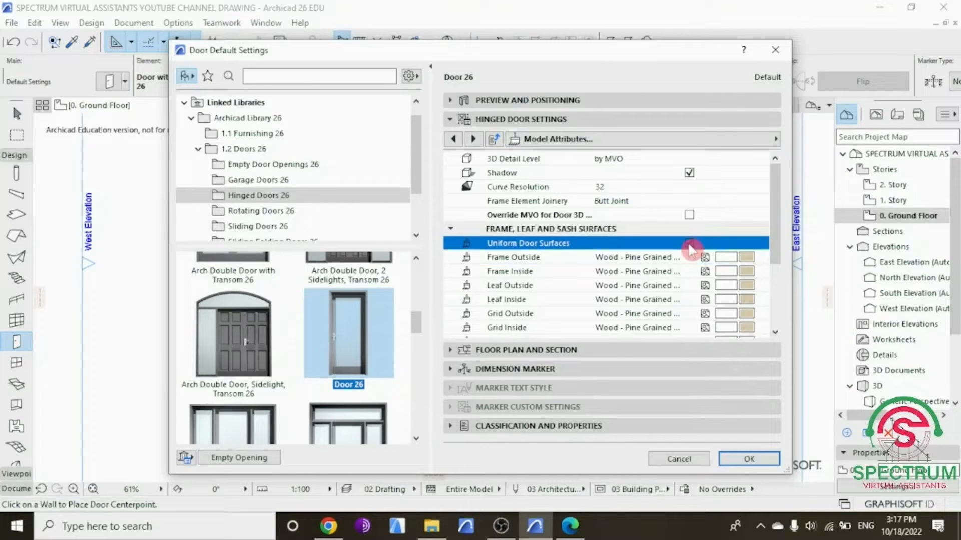
click(746, 260)
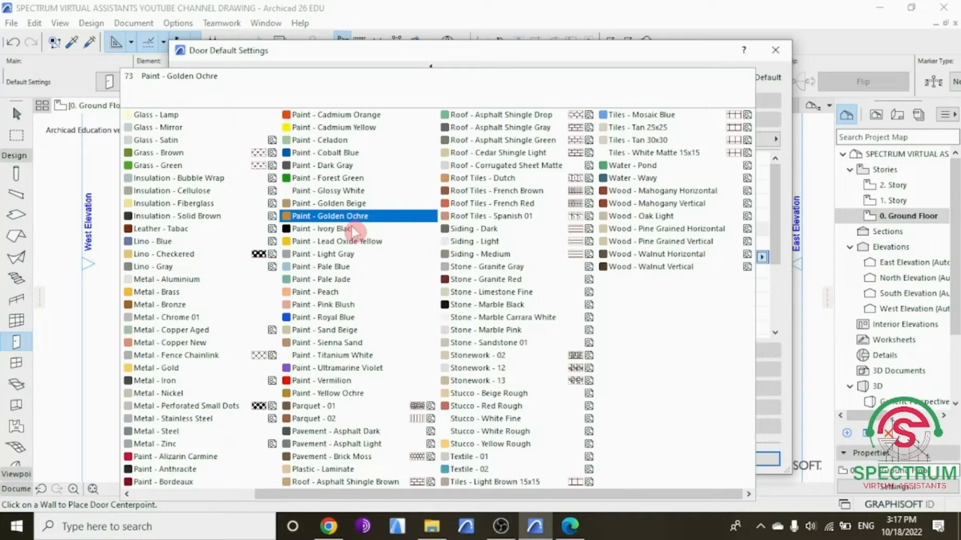
click(331, 229)
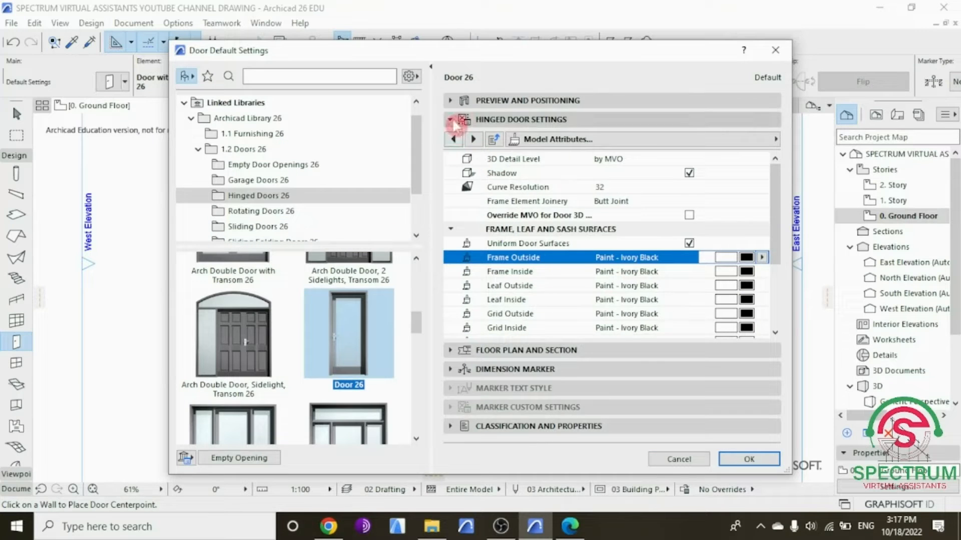
click(451, 120)
click(749, 370)
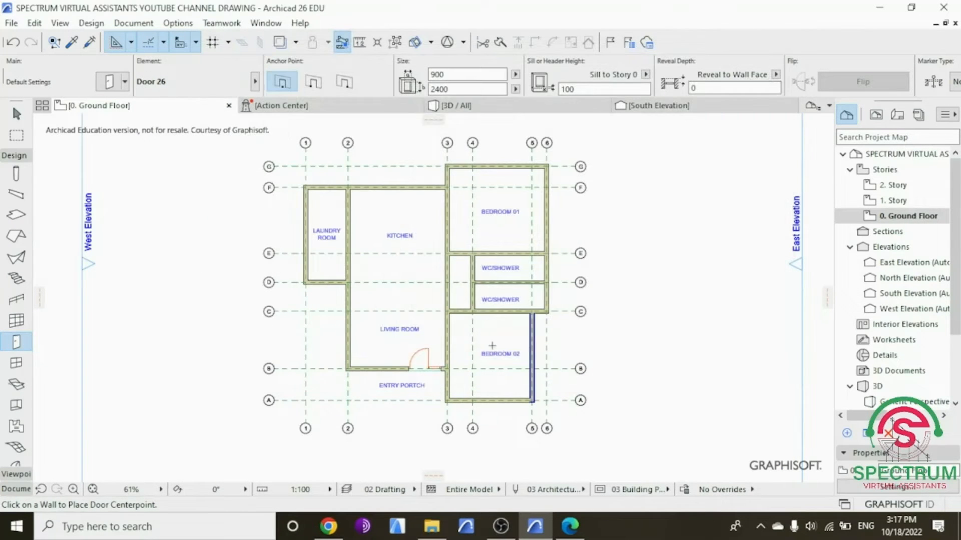
scroll(324, 183, up, 5)
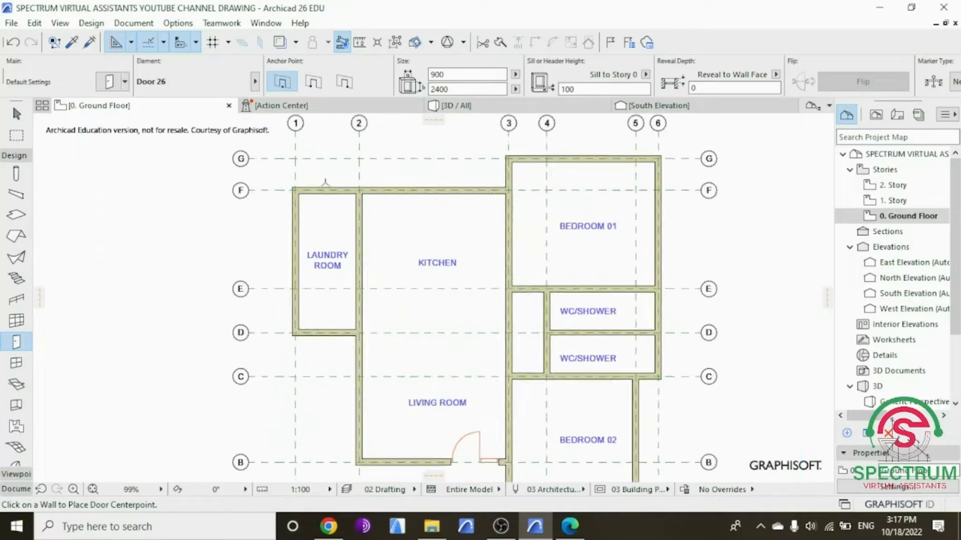
Step: Place Door 26 in the laundry room's outer wall on grid F, opening inward and hinged on the grid 2 side
click(350, 200)
click(349, 203)
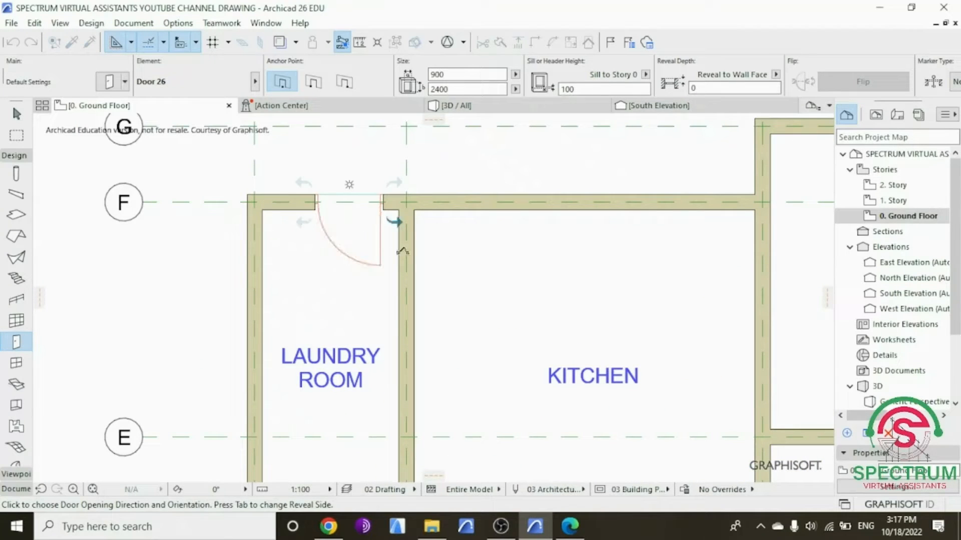
click(440, 262)
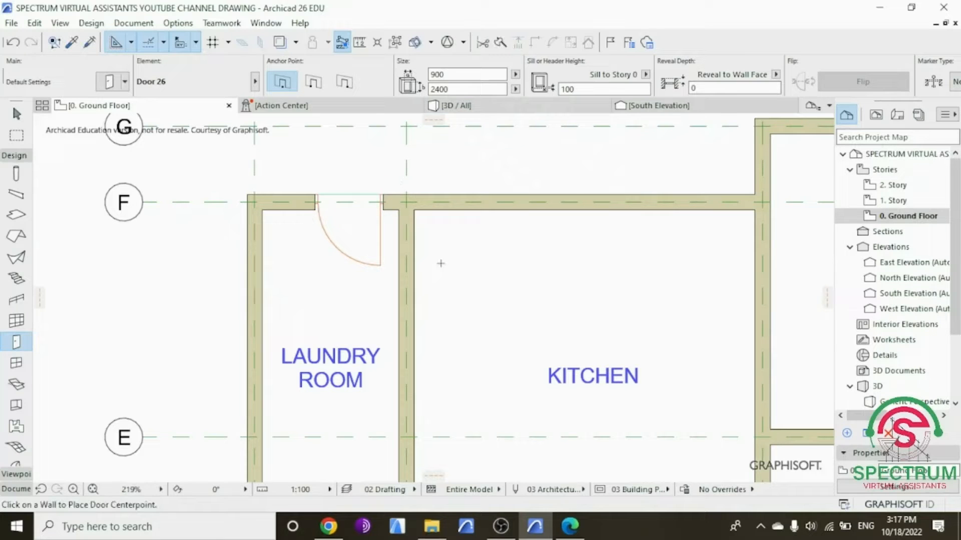
key(Escape)
Step: Move the laundry room door along its wall until its opening edge meets the inner face of the grid 2 wall
click(384, 213)
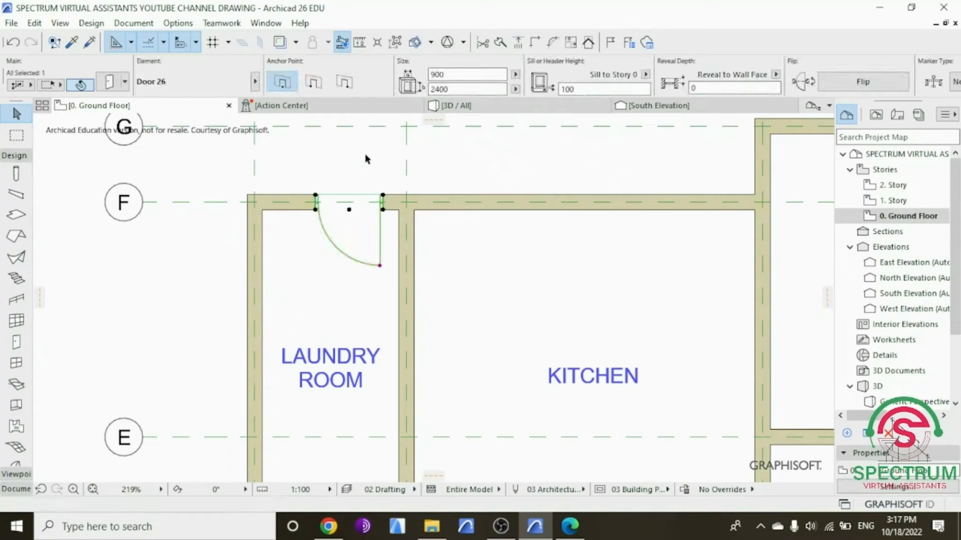
right_click(365, 149)
mouse_move(406, 314)
click(558, 309)
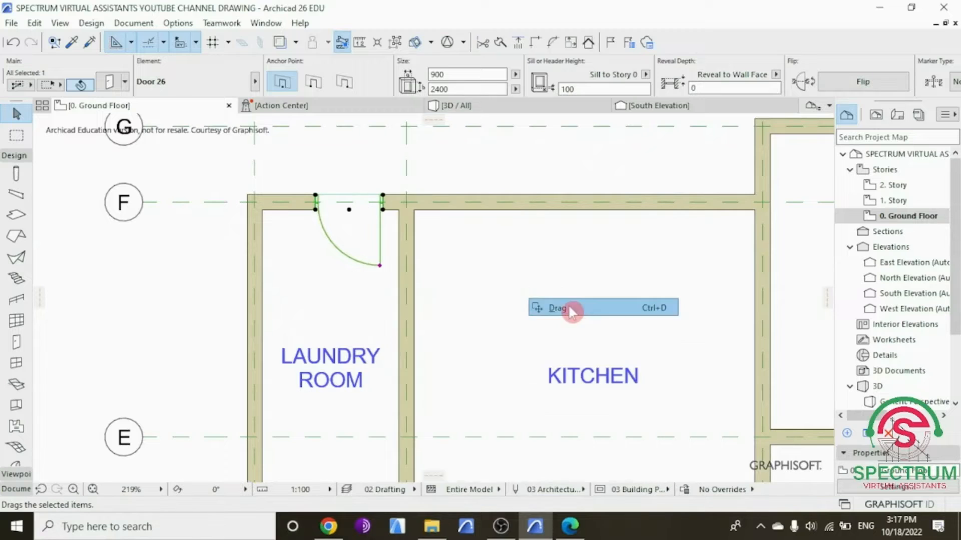
scroll(397, 240, up, 5)
click(398, 239)
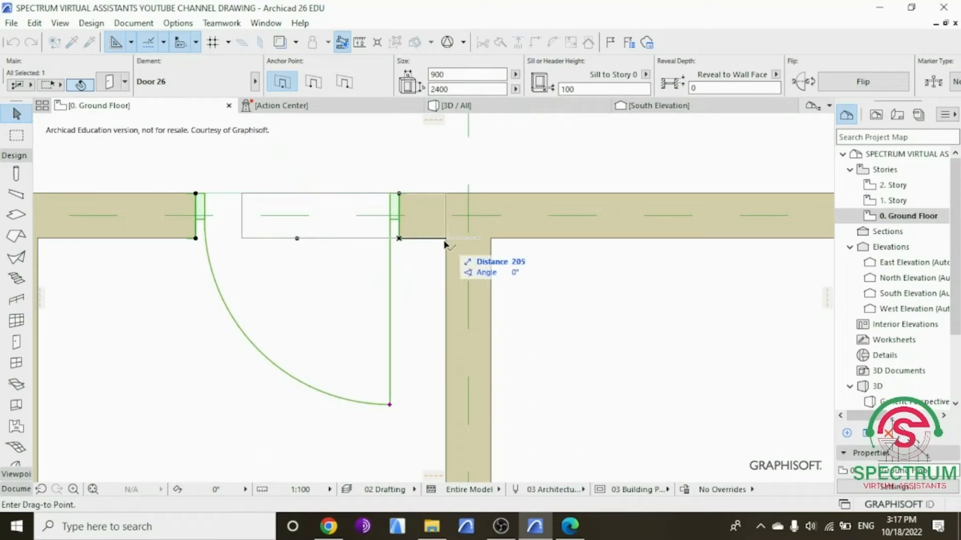
click(444, 238)
Step: Shift the laundry room door 100 away from the inner face of the grid 2 wall
right_click(438, 148)
mouse_move(500, 306)
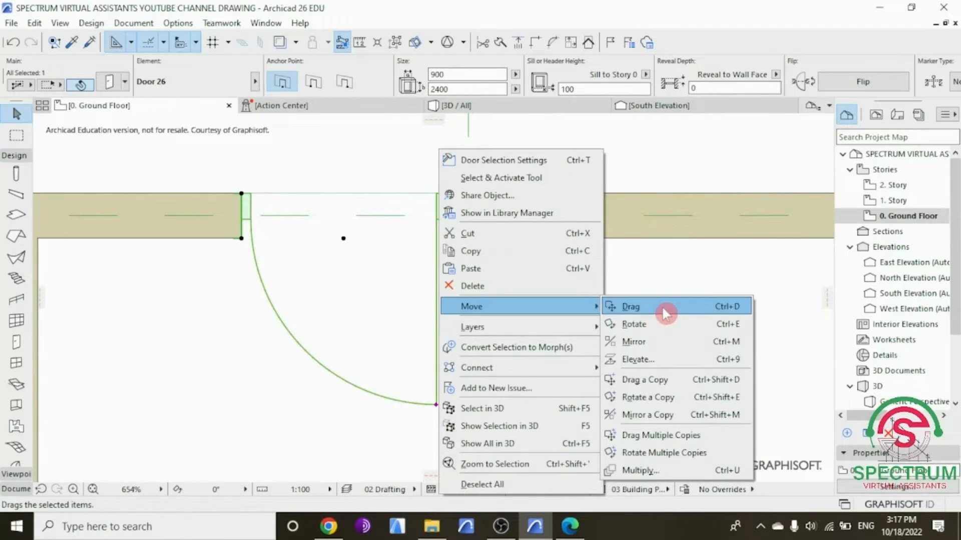
click(668, 307)
click(446, 238)
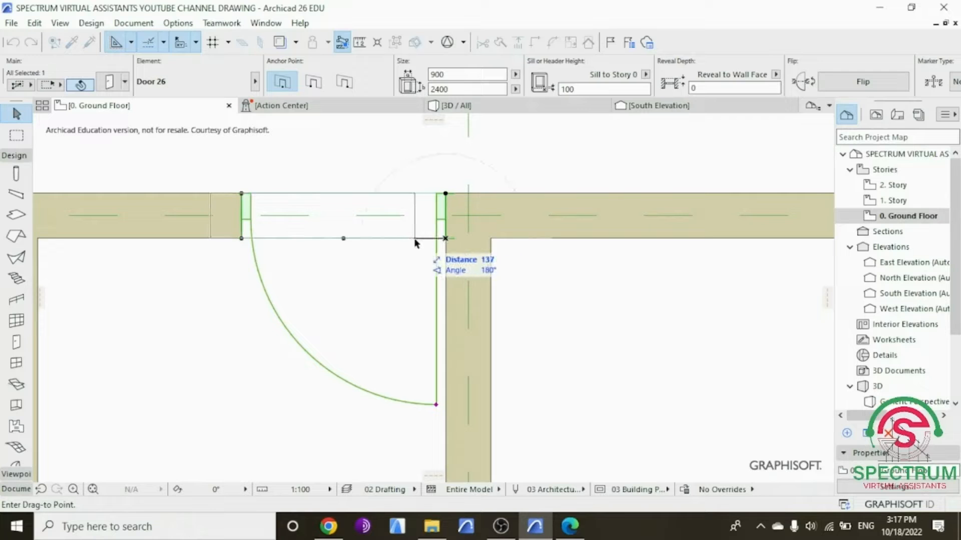
text(100)
key(Return)
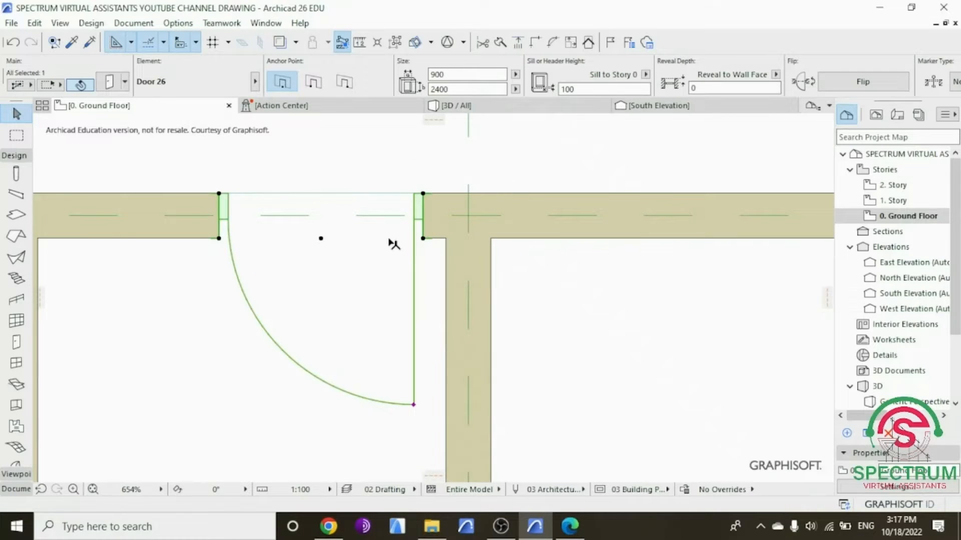
scroll(395, 239, down, 5)
scroll(395, 239, down, 3)
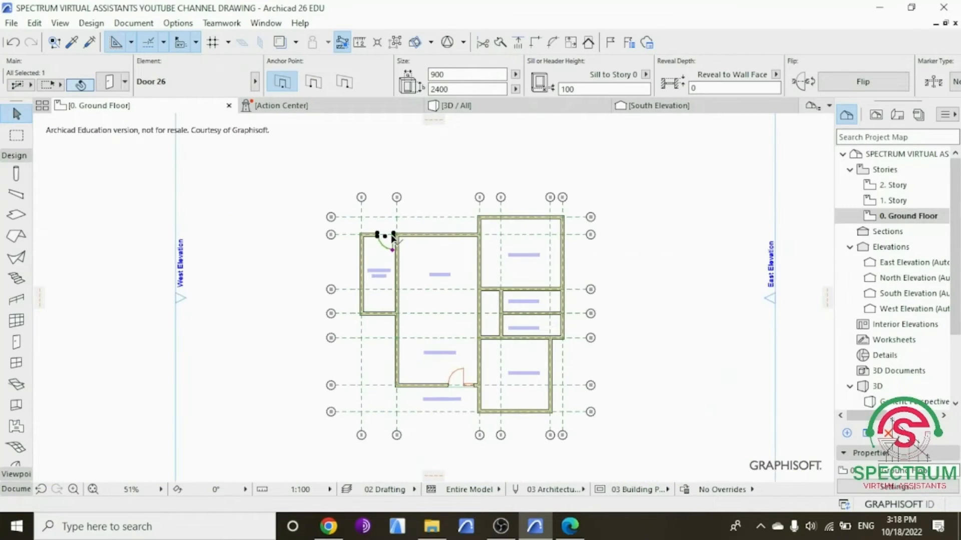
Step: Examine the laundry room door in the 3D model, return to the 0. Ground Floor plan and clear the selection
click(453, 106)
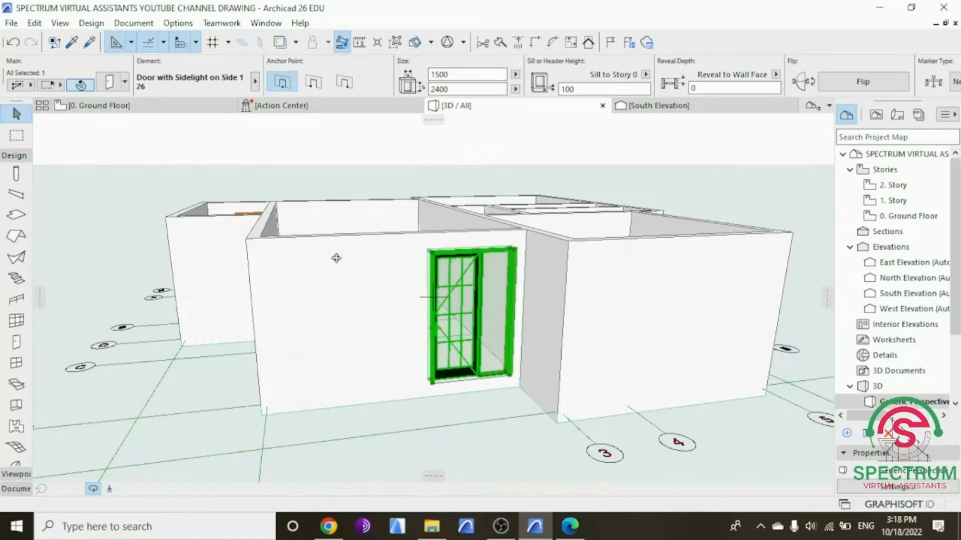
drag(319, 245, 534, 248)
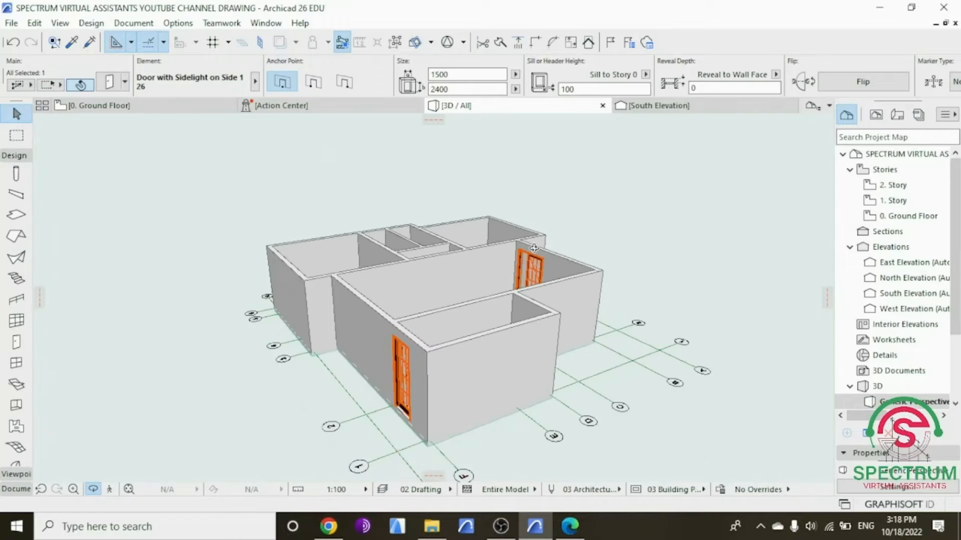
drag(401, 330, 372, 170)
double_click(900, 215)
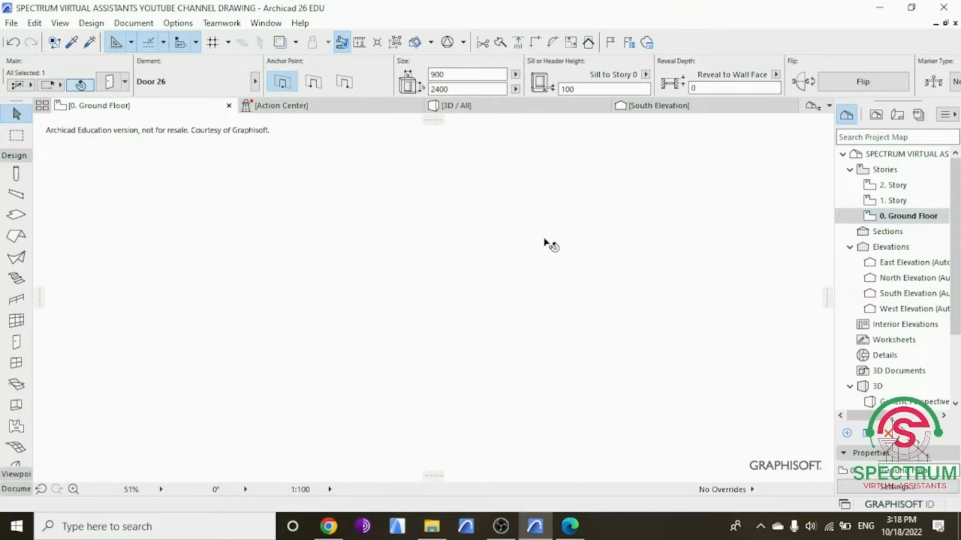
click(508, 152)
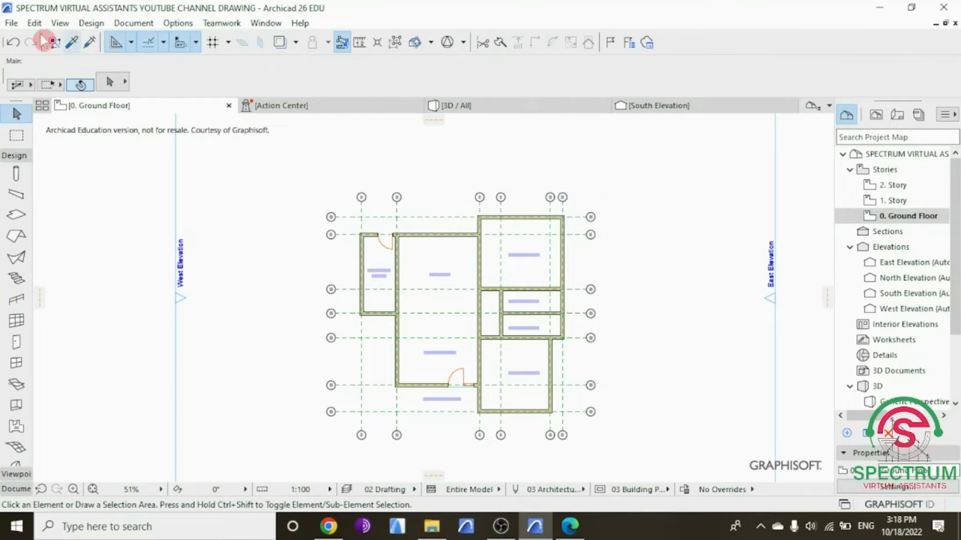
click(11, 23)
click(18, 114)
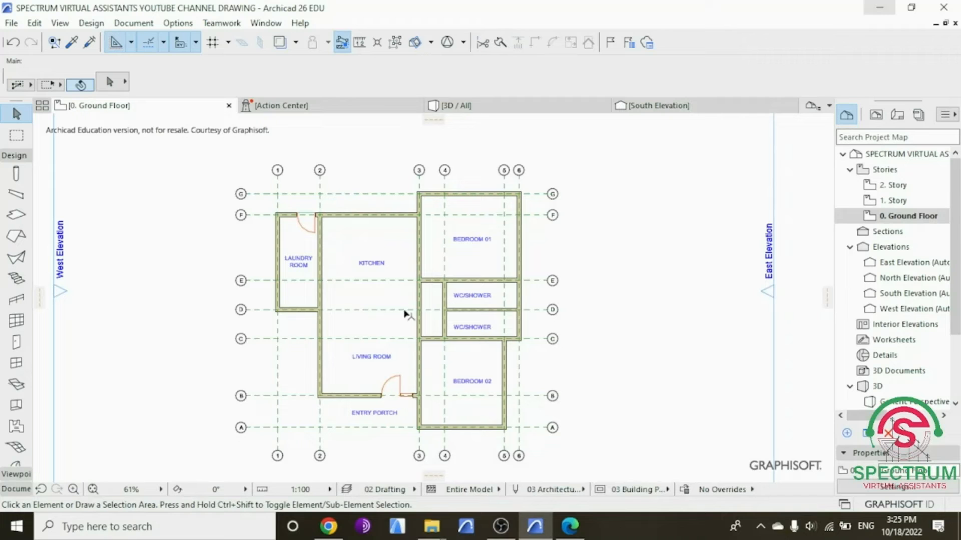
Step: Choose the hinged Door with Transom 26 in the door default settings and check its size
scroll(368, 345, up, 1)
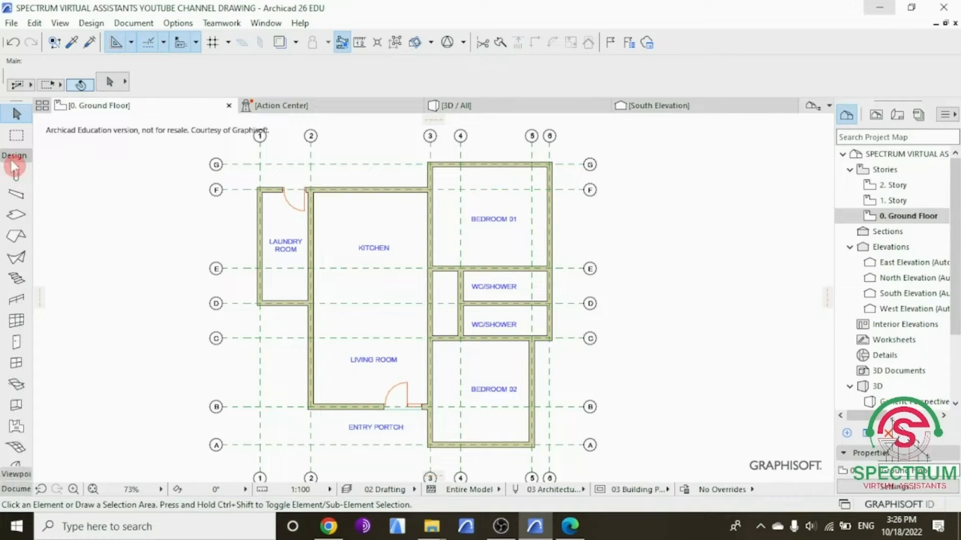
click(16, 342)
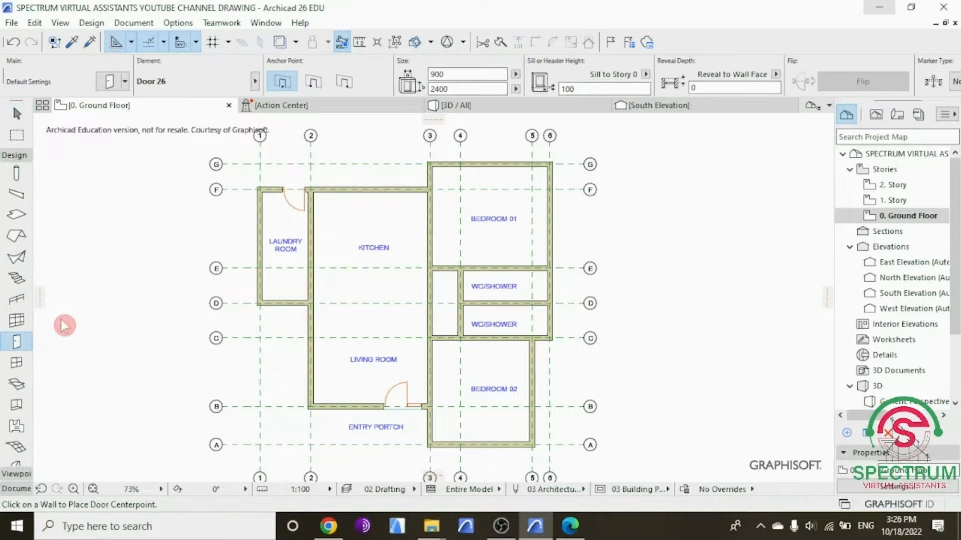
key(ctrl+t)
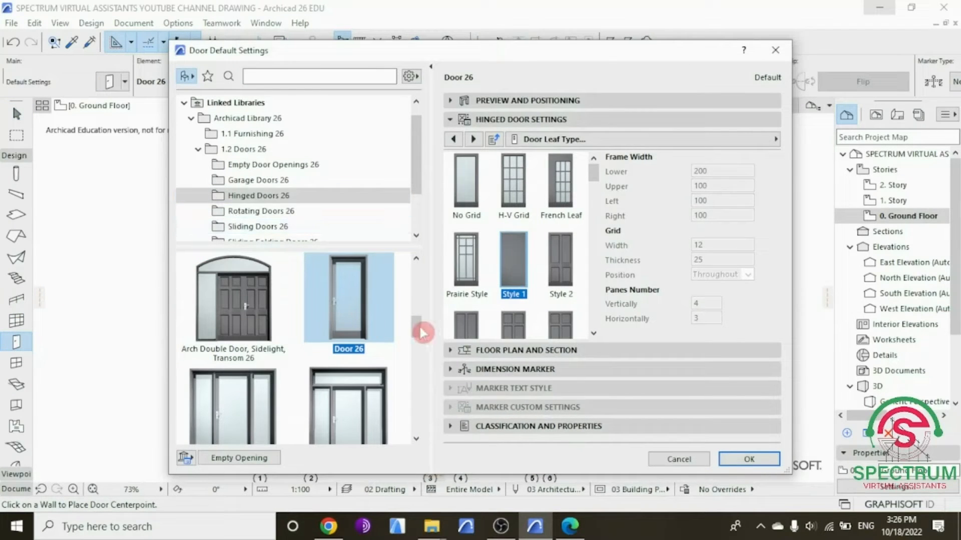
drag(419, 329, 419, 370)
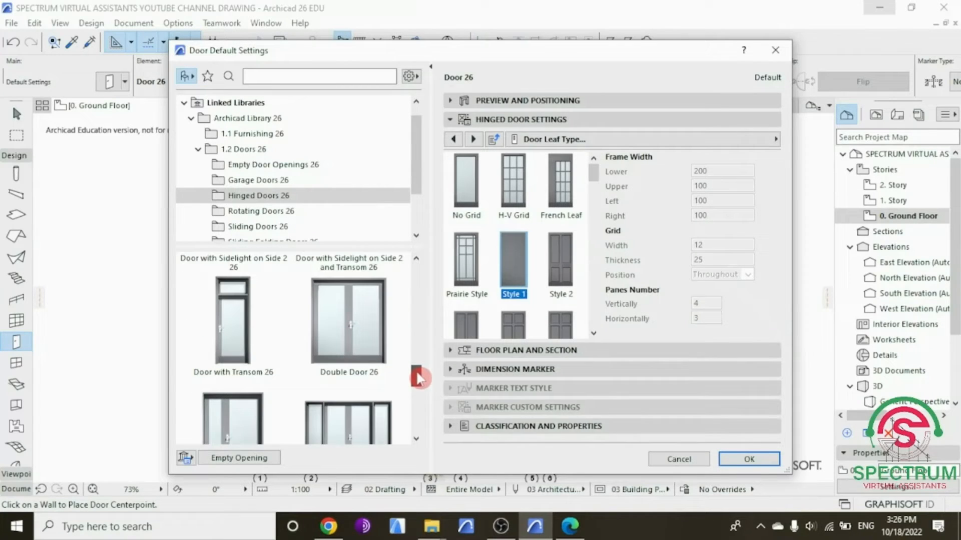
click(217, 334)
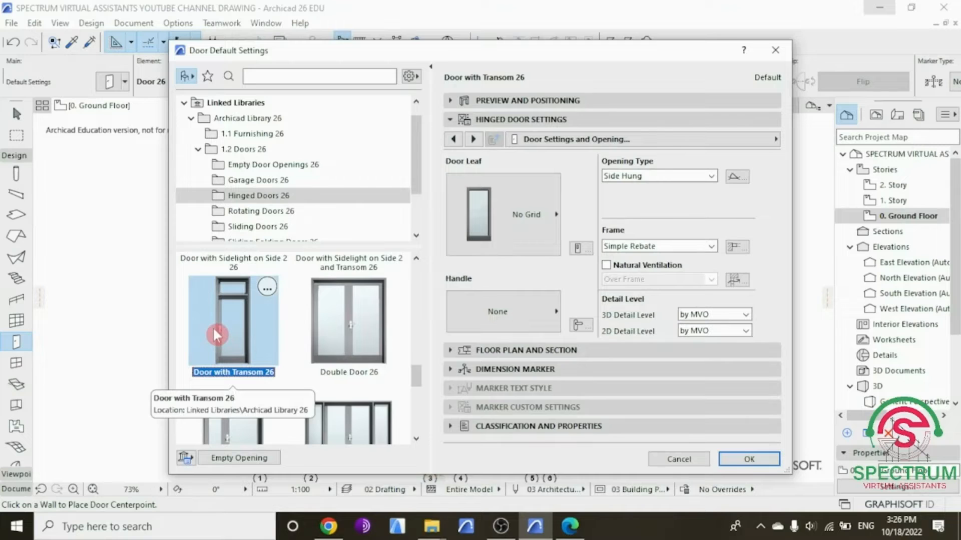
click(508, 102)
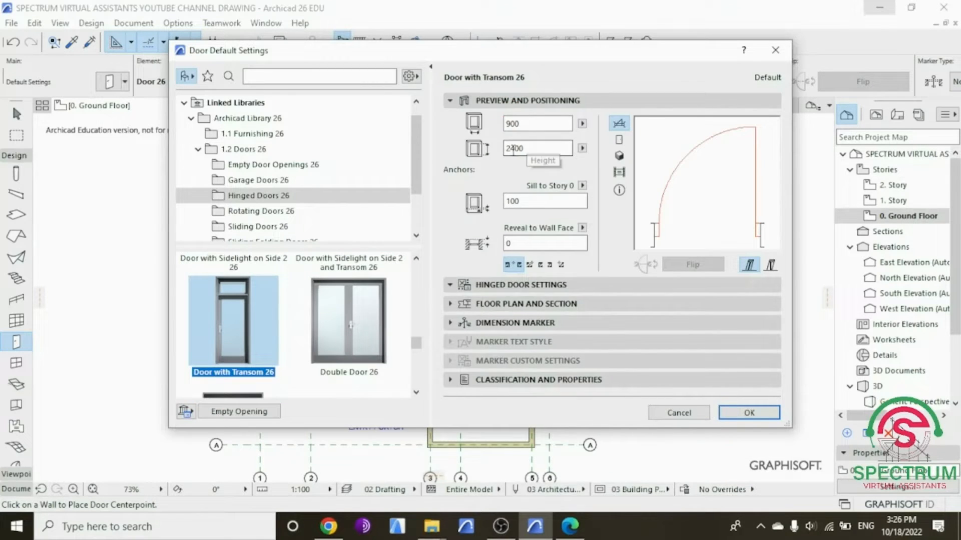
click(489, 100)
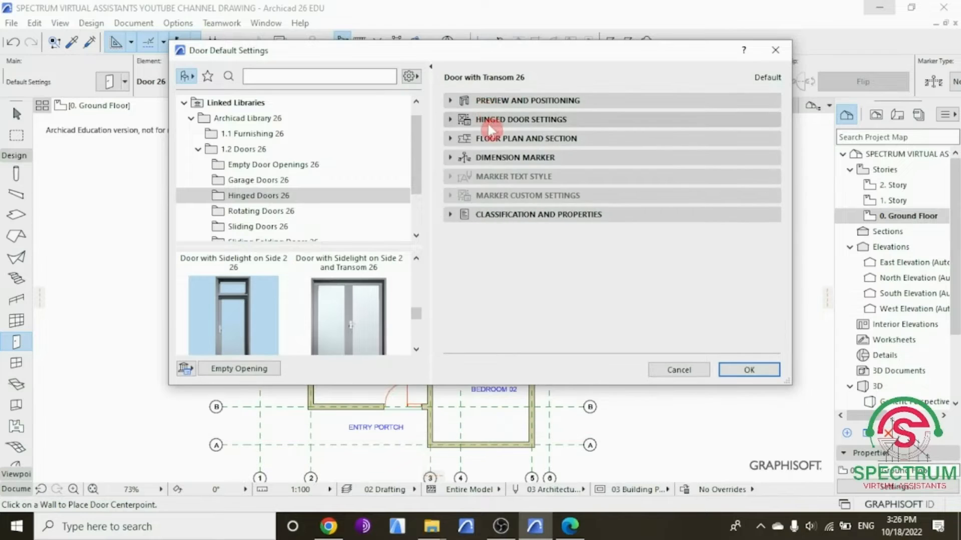
Step: Set the door leaf of Door with Transom 26 to Style 1 and its handle to Handle 5
click(488, 120)
click(525, 214)
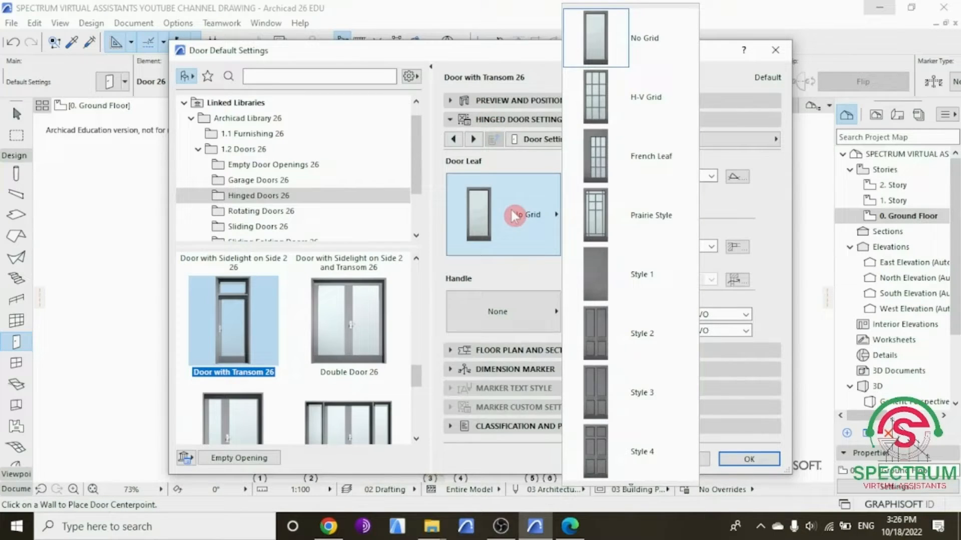
click(602, 276)
click(505, 314)
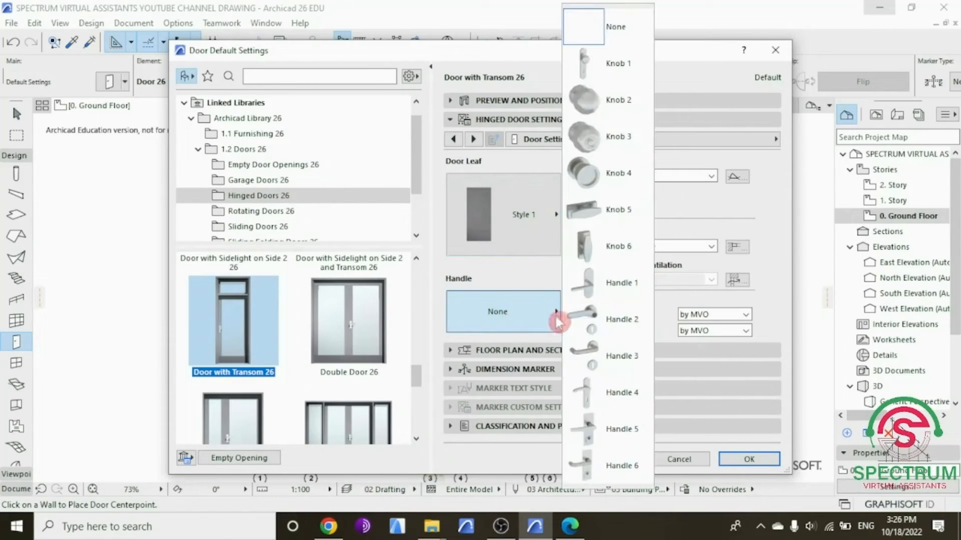
click(609, 428)
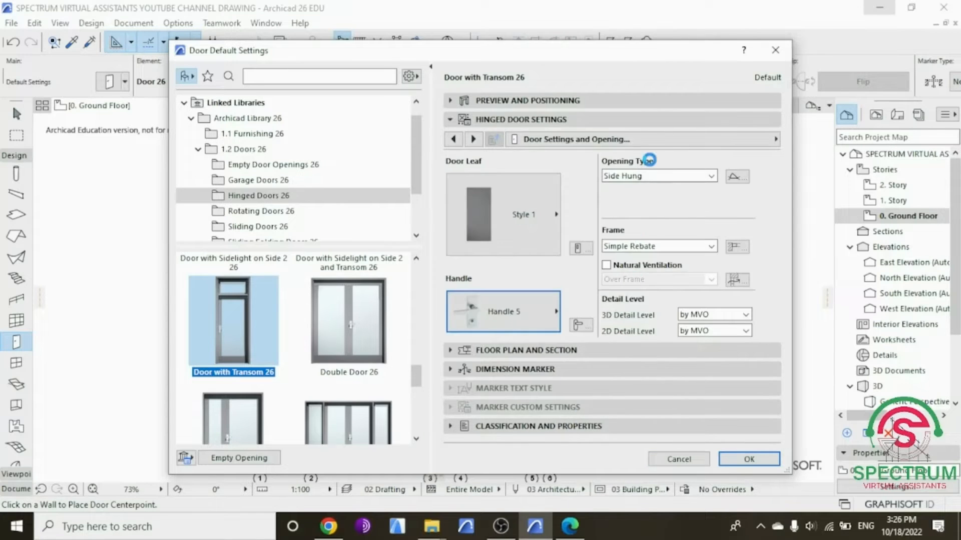
Step: In the model attributes of Door with Transom 26, enable Uniform Door Surfaces, choose the frame outside surface, and accept the settings
click(655, 145)
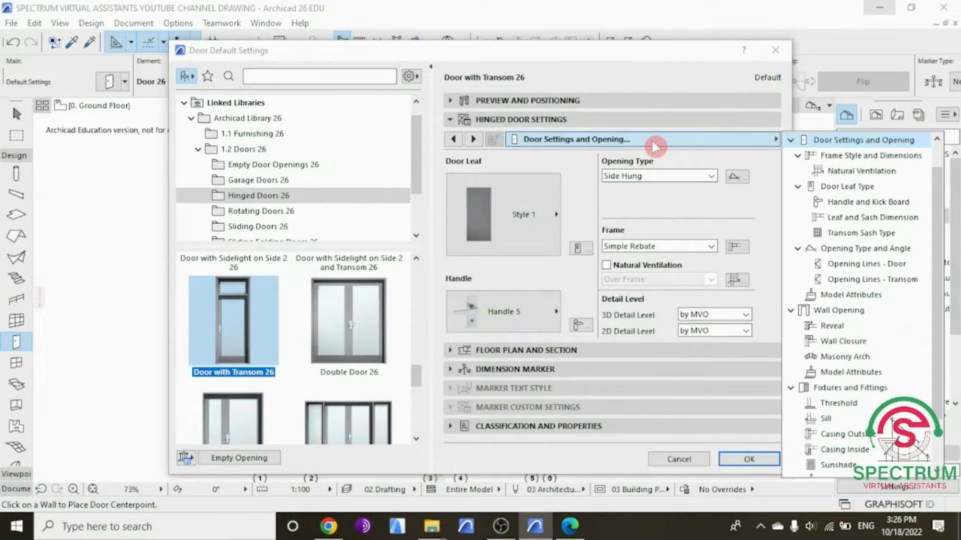
click(833, 296)
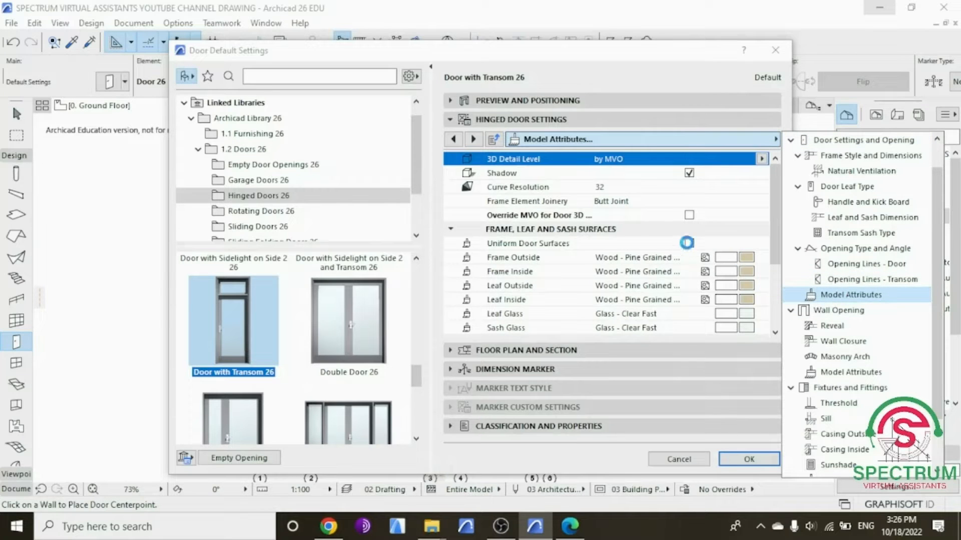
click(688, 243)
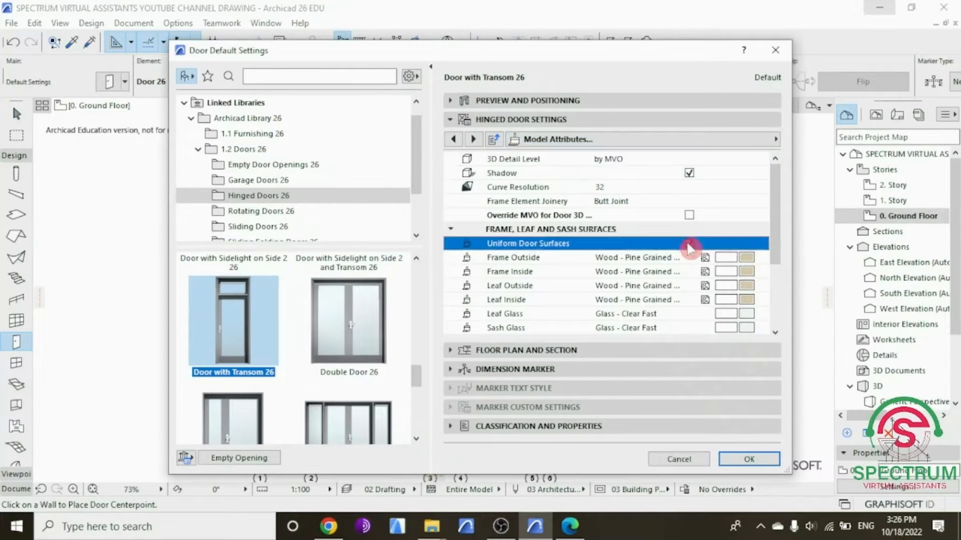
click(748, 258)
click(695, 191)
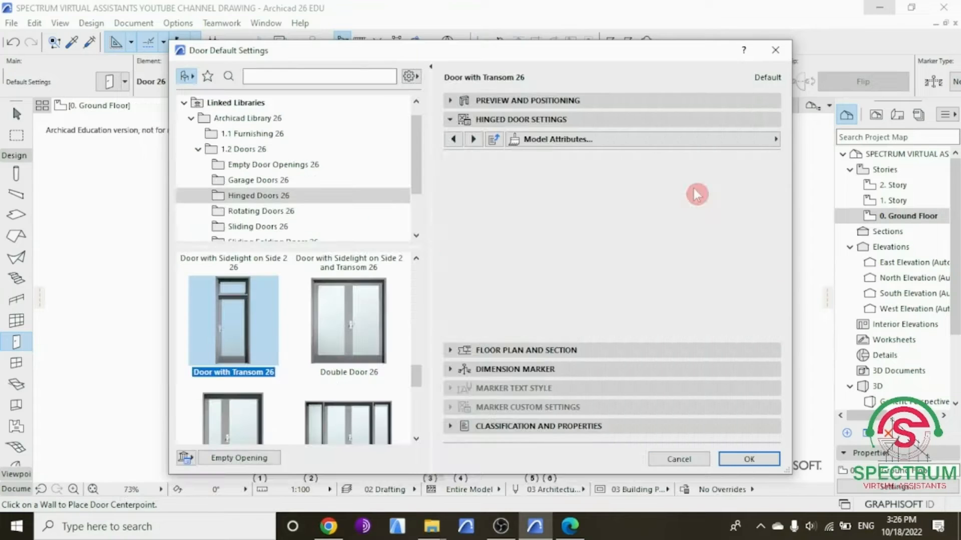
click(748, 459)
Step: Place Door with Transom 26 in the grid C wall between corridor and Bedroom 02, opening into the bedroom and hinged beside grid 3
scroll(442, 343, up, 5)
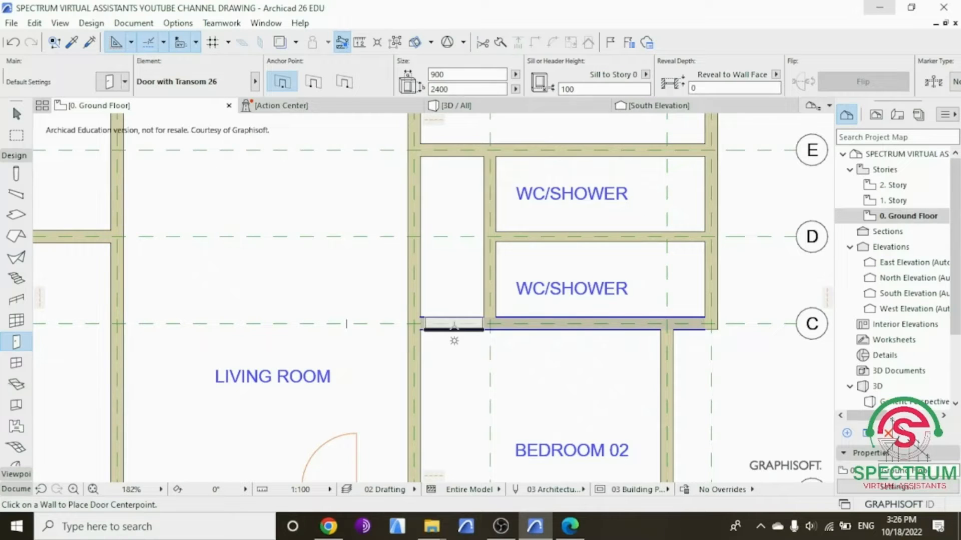
scroll(454, 325, up, 2)
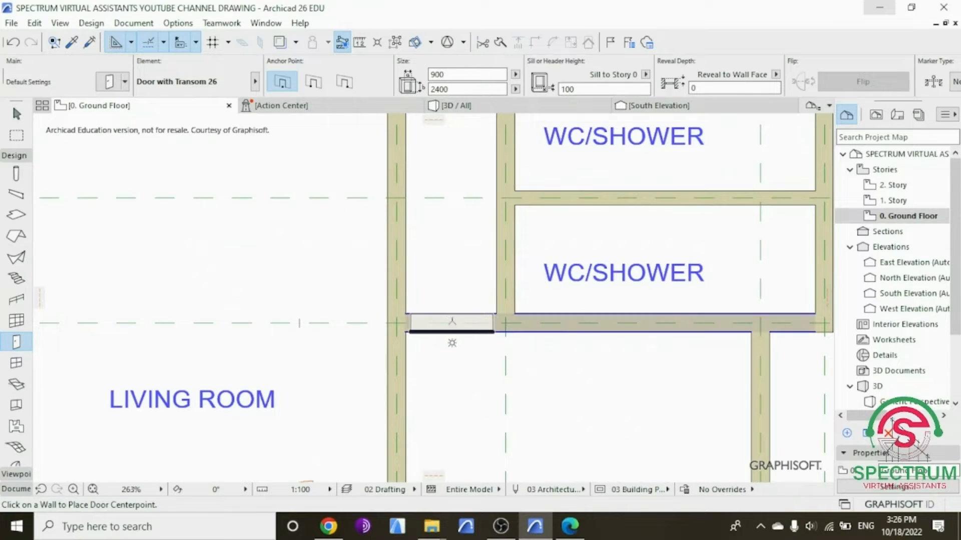
click(451, 342)
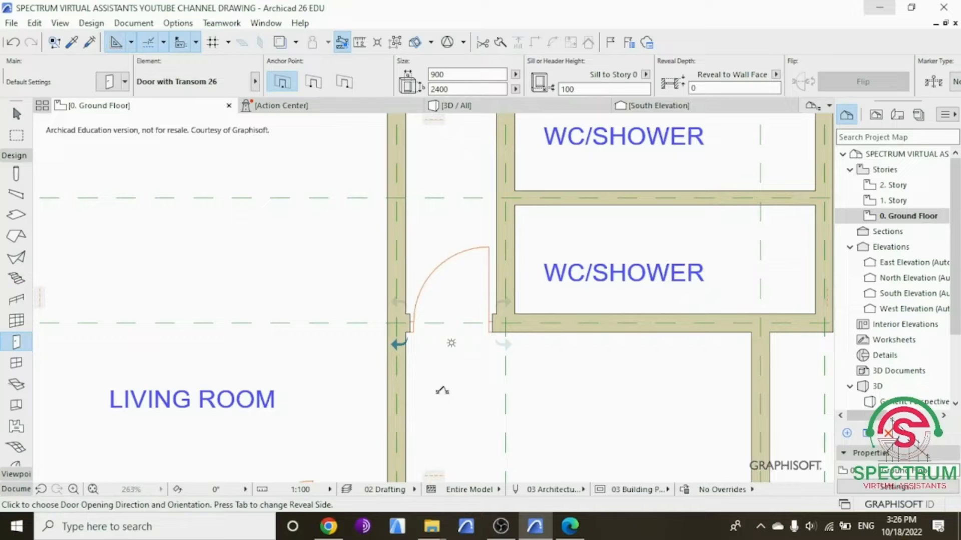
click(373, 429)
scroll(357, 431, down, 4)
scroll(357, 431, down, 2)
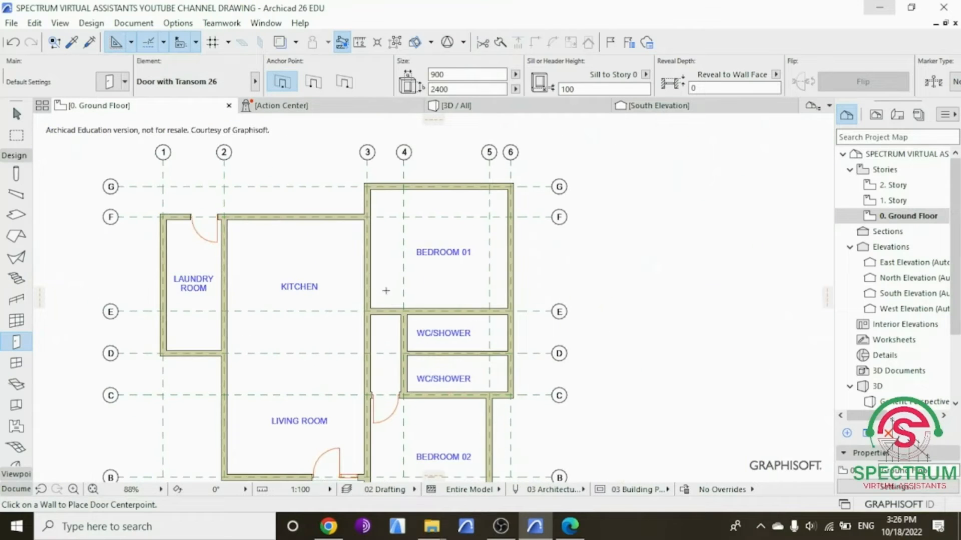
Step: Place Door with Transom 26 in the grid E wall between corridor and Bedroom 01, opening into the bedroom and hinged beside grid 3
scroll(385, 306, up, 3)
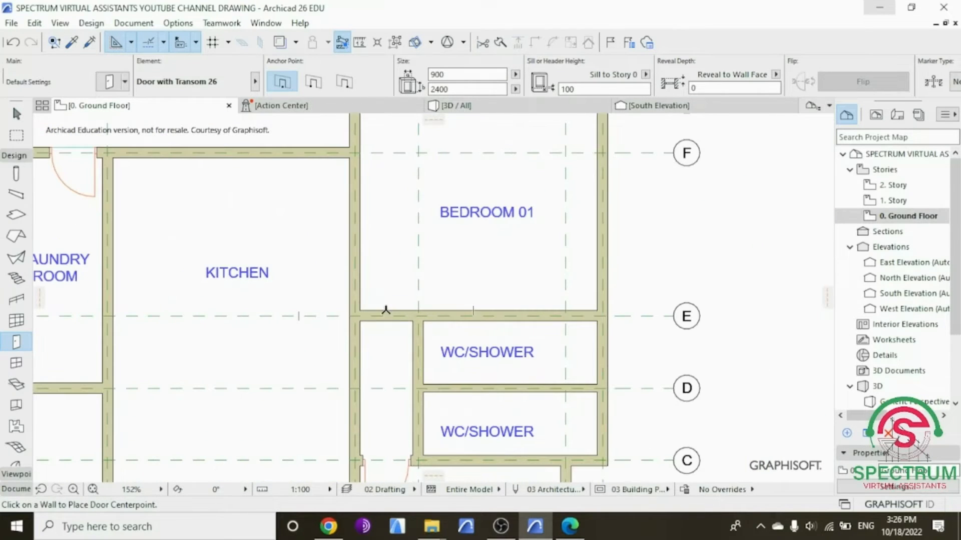
click(387, 311)
click(376, 297)
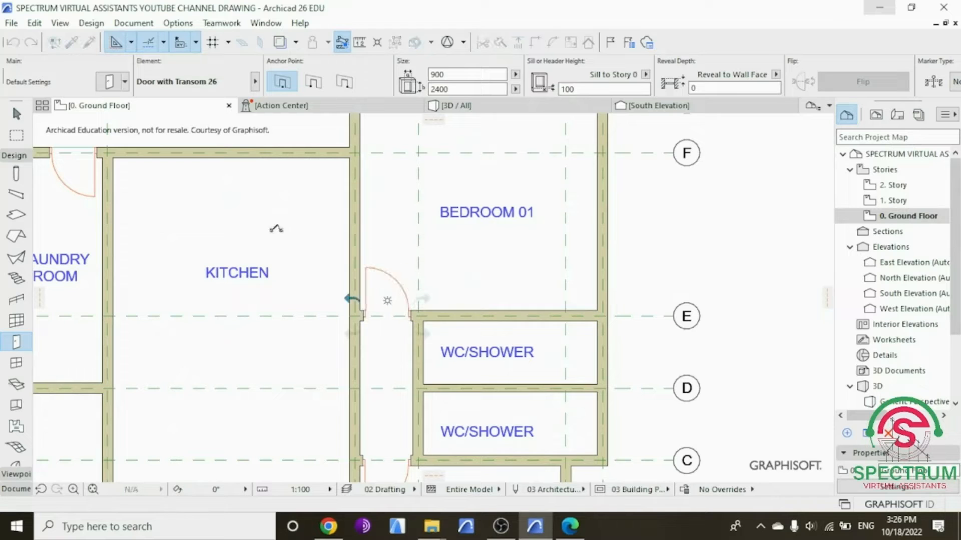
scroll(283, 227, down, 2)
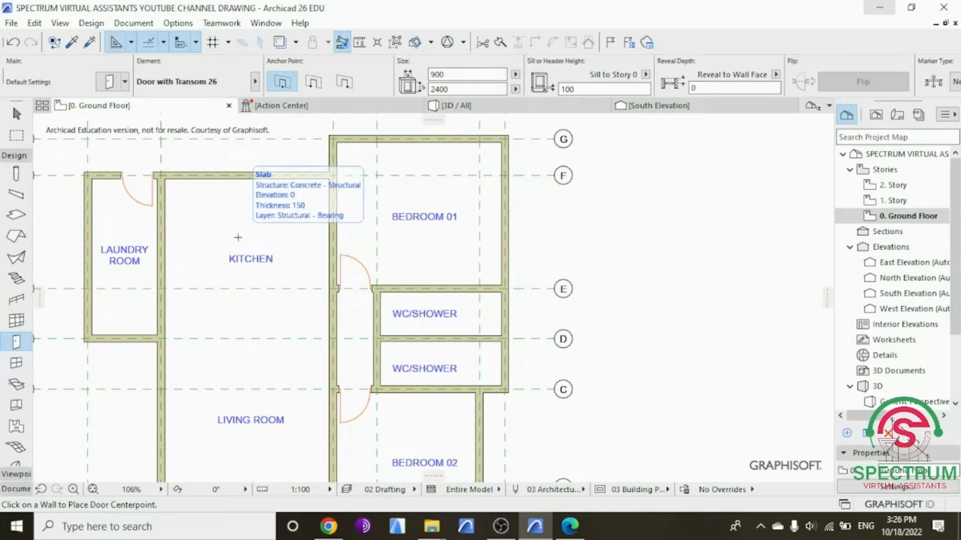
Step: Examine the placed doors in the 3D model from several angles, and return to the ground floor plan
scroll(238, 237, down, 2)
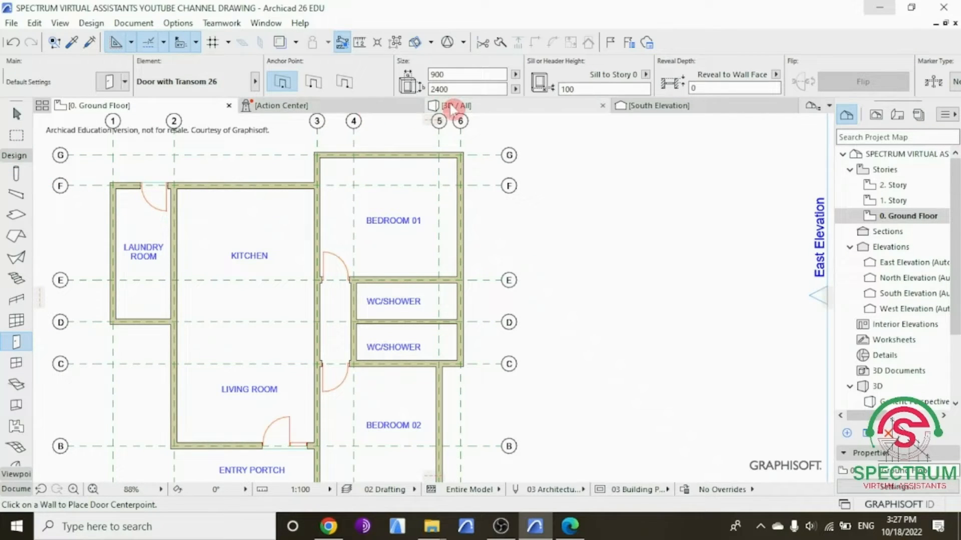
mouse_move(451, 108)
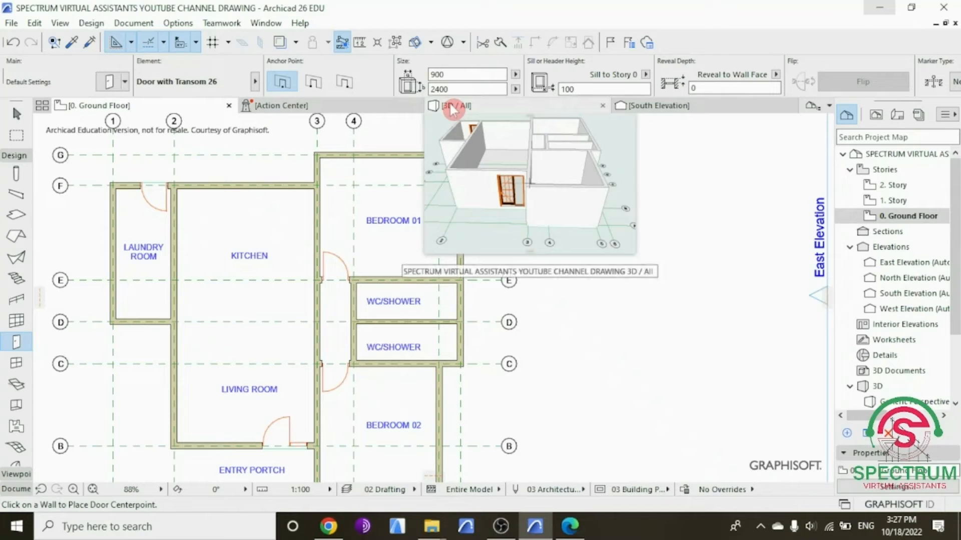
click(452, 110)
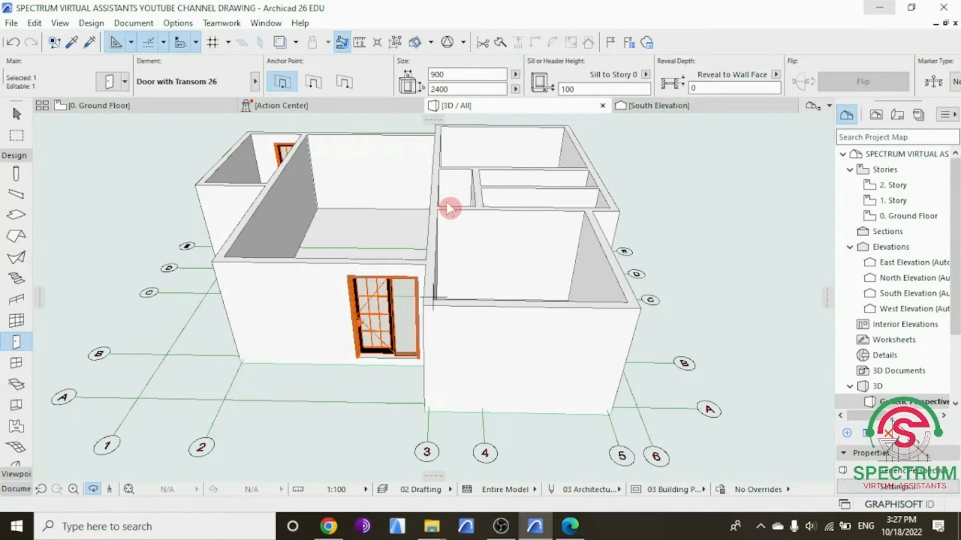
drag(538, 218, 578, 247)
drag(313, 257, 450, 293)
drag(245, 251, 239, 287)
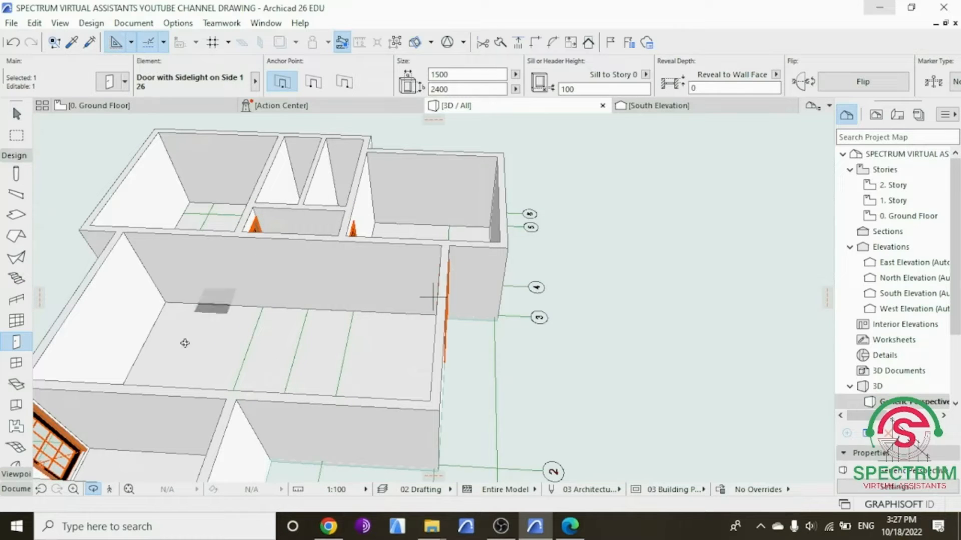
double_click(908, 216)
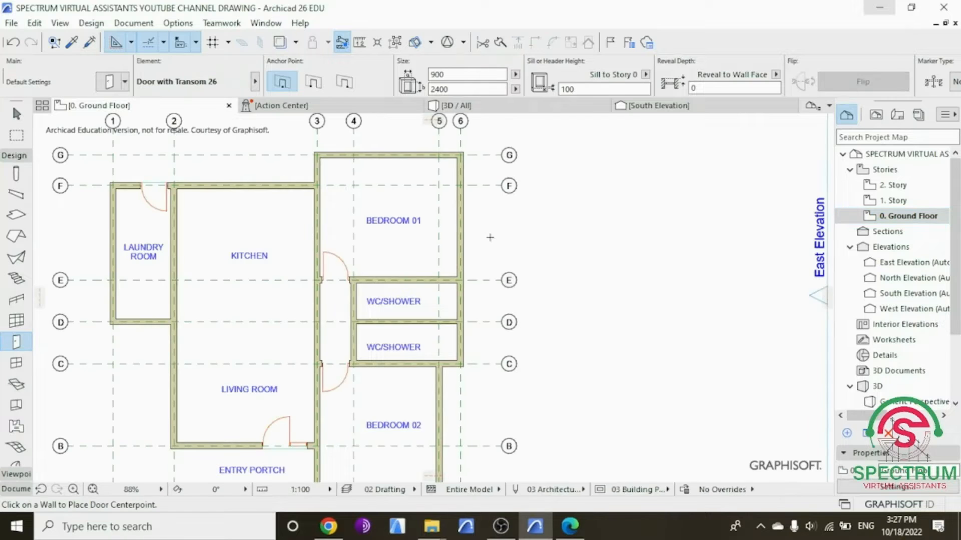
Step: Choose Door 26 from the hinged doors as the default door and show its size and positioning settings
scroll(456, 231, down, 3)
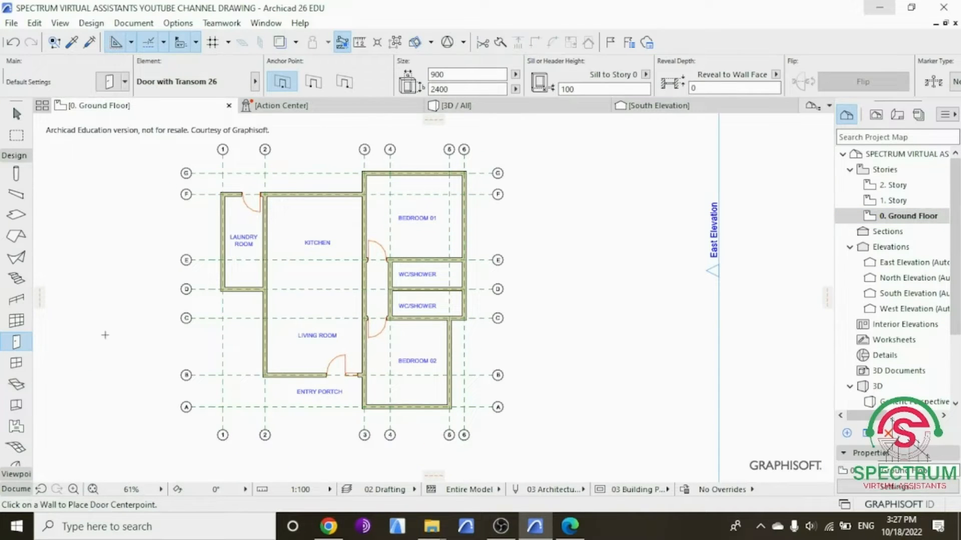
key(ctrl+t)
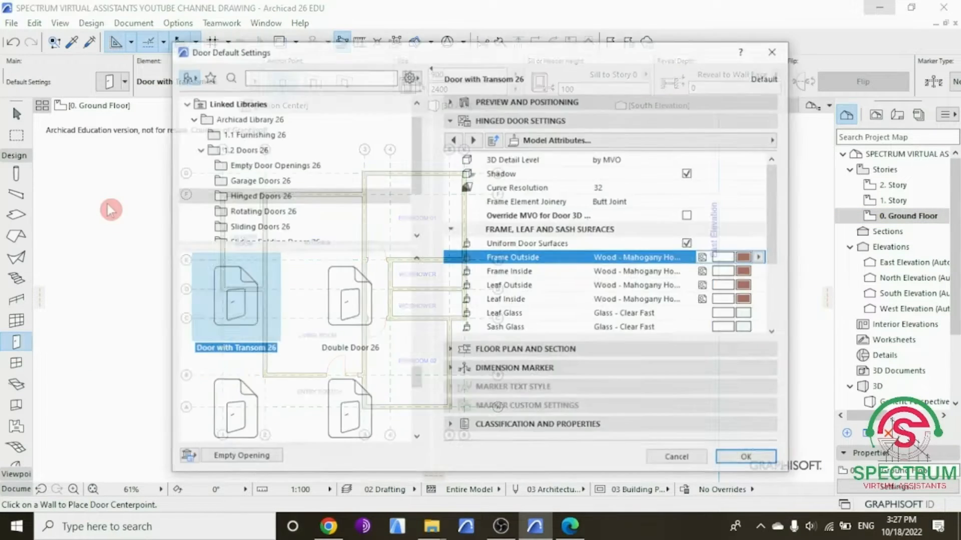
scroll(349, 291, up, 5)
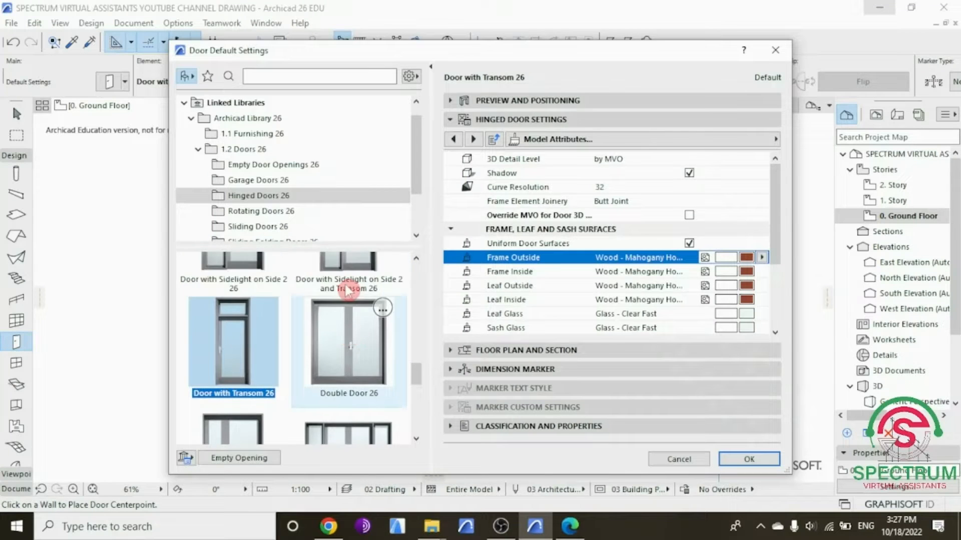
scroll(348, 290, up, 2)
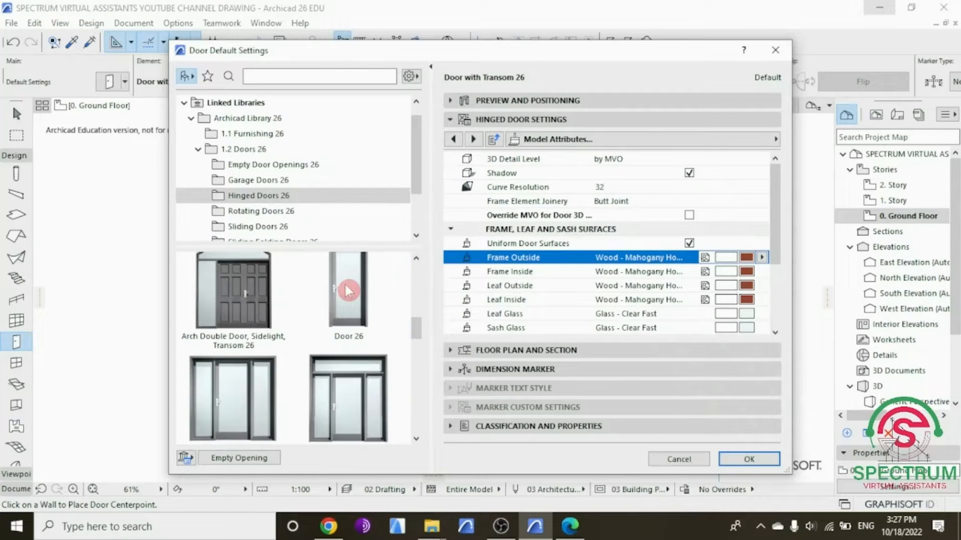
click(348, 290)
click(503, 101)
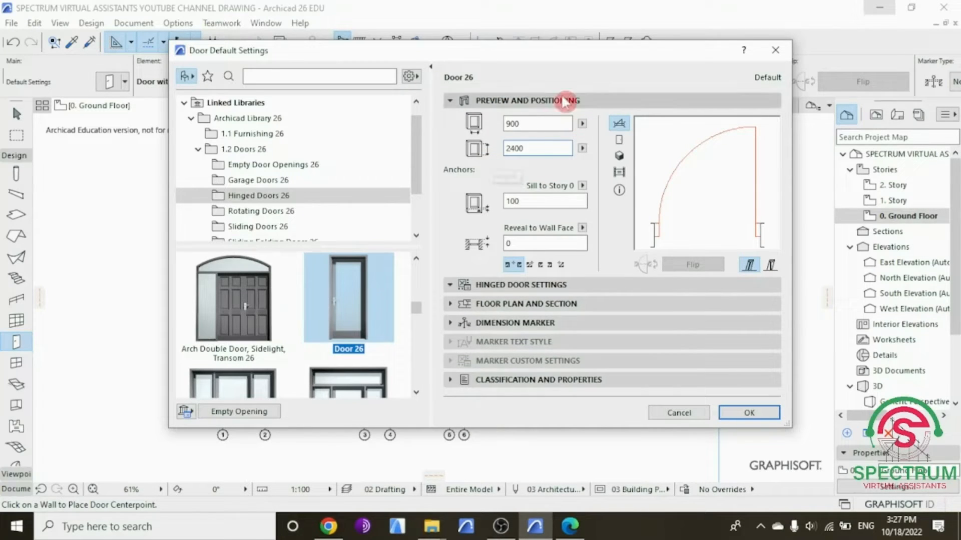
Step: Set the door leaf of Door 26 to Style 1 and its handle to Handle 6
click(519, 284)
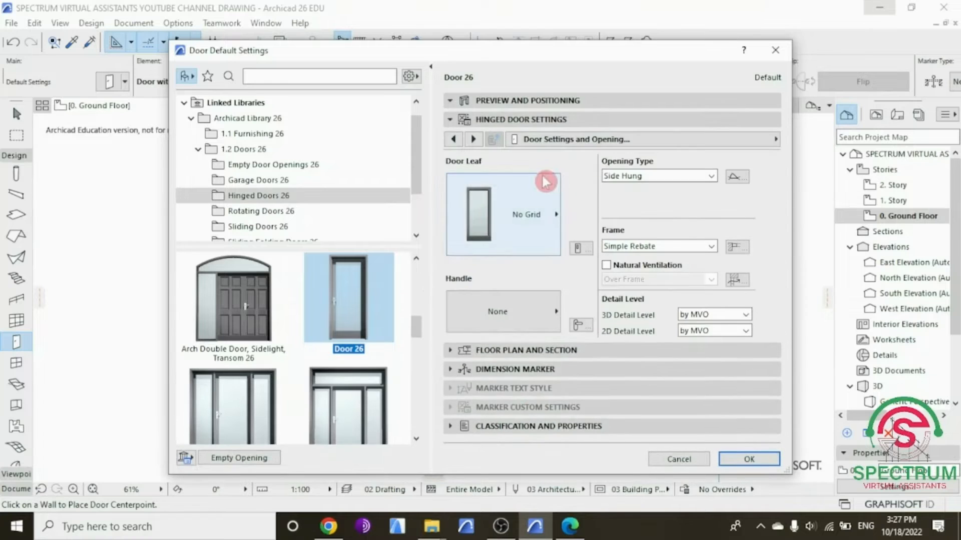
click(515, 215)
click(582, 276)
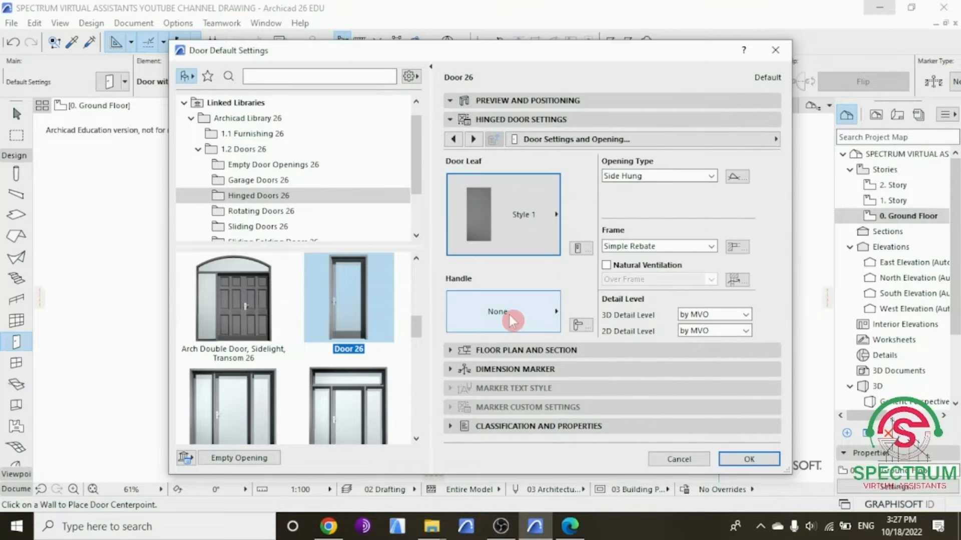
click(553, 312)
scroll(610, 396, down, 1)
click(611, 394)
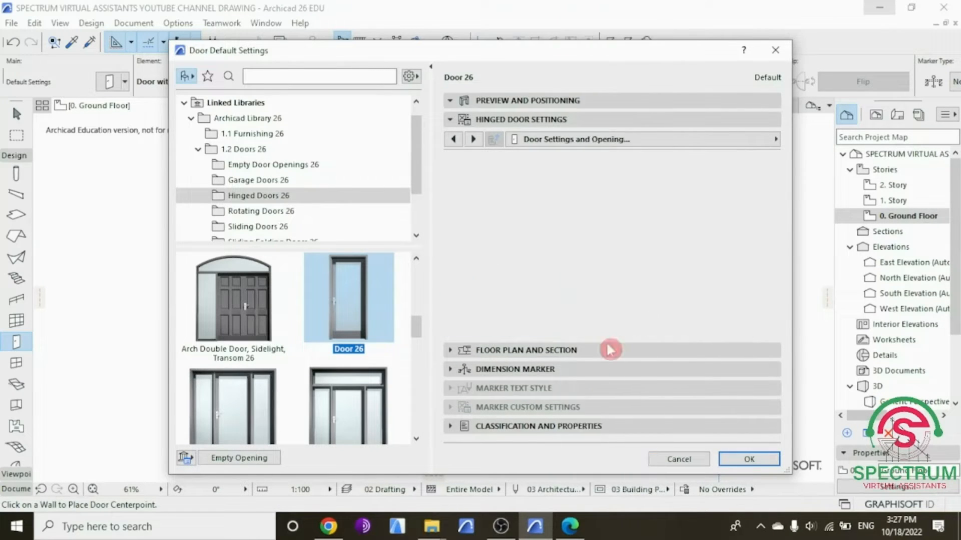
Step: In the model attributes of Door 26, set Frame Outside to Wood - Mahogany Horizontal, enable Uniform Door Surfaces, and accept the settings
click(637, 143)
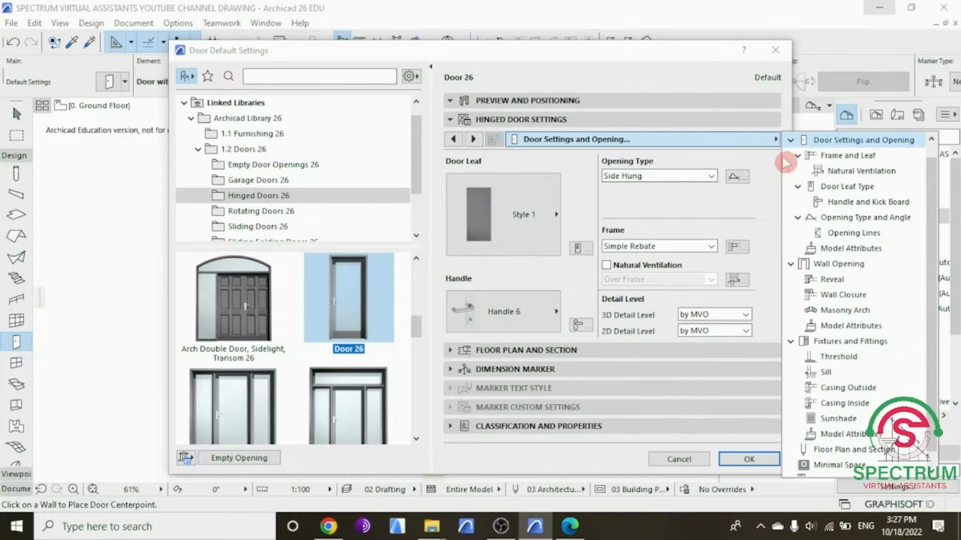
click(823, 248)
click(744, 257)
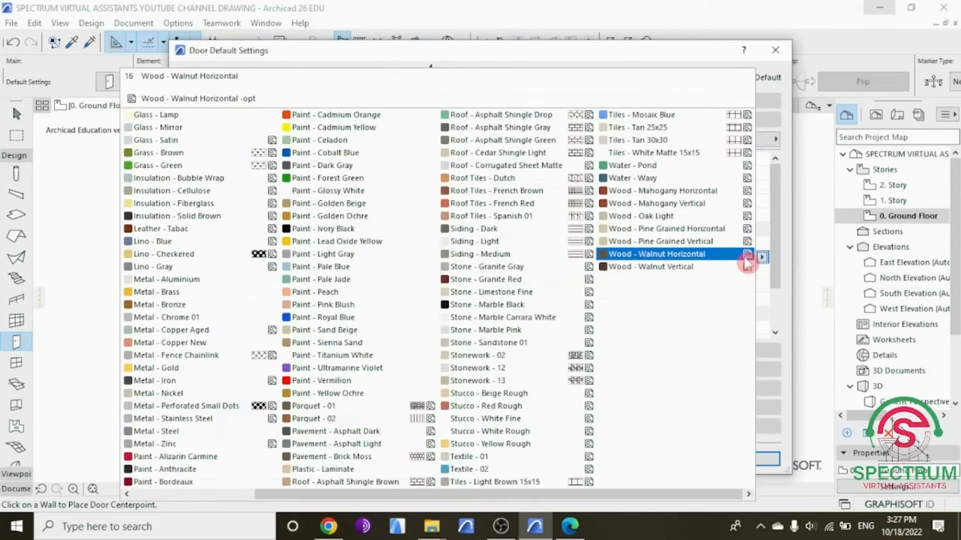
click(627, 188)
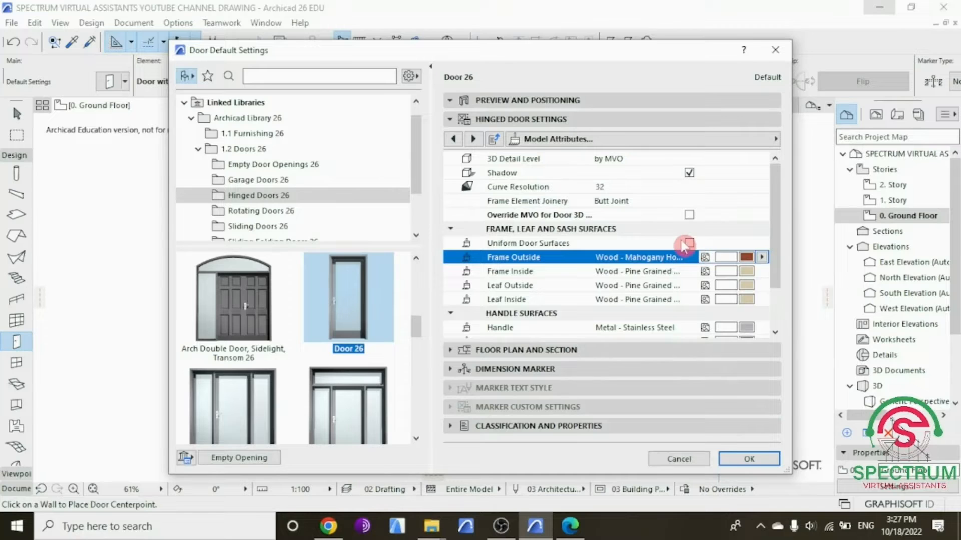
click(686, 243)
click(746, 459)
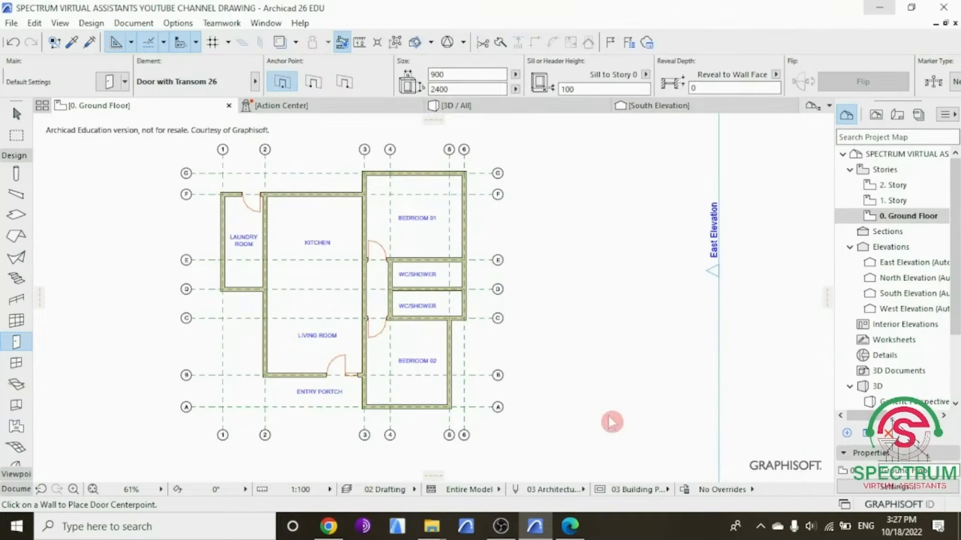
Step: Place Door 26 in the grid 4 wall between grids C and D, opening into the WC/Shower and hinged on the grid C side
scroll(383, 332, up, 4)
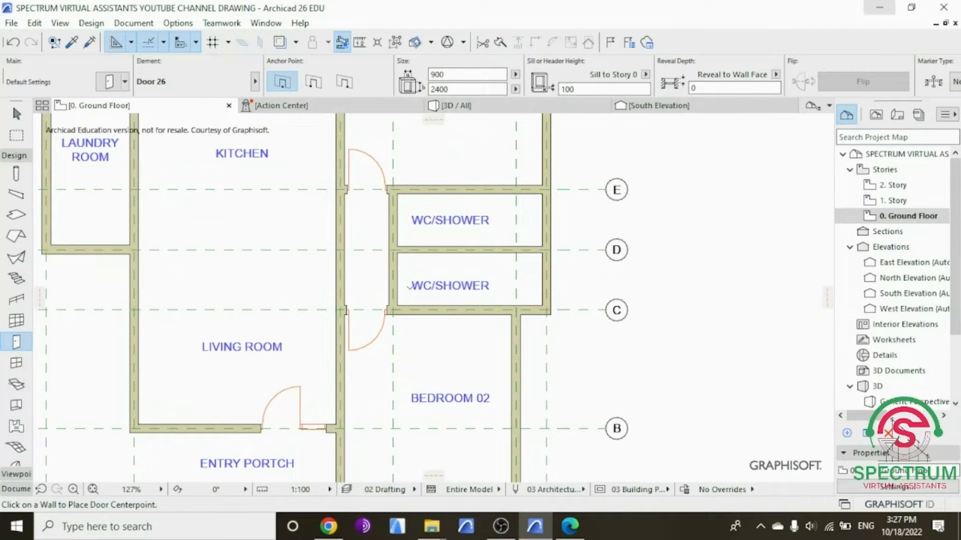
click(397, 281)
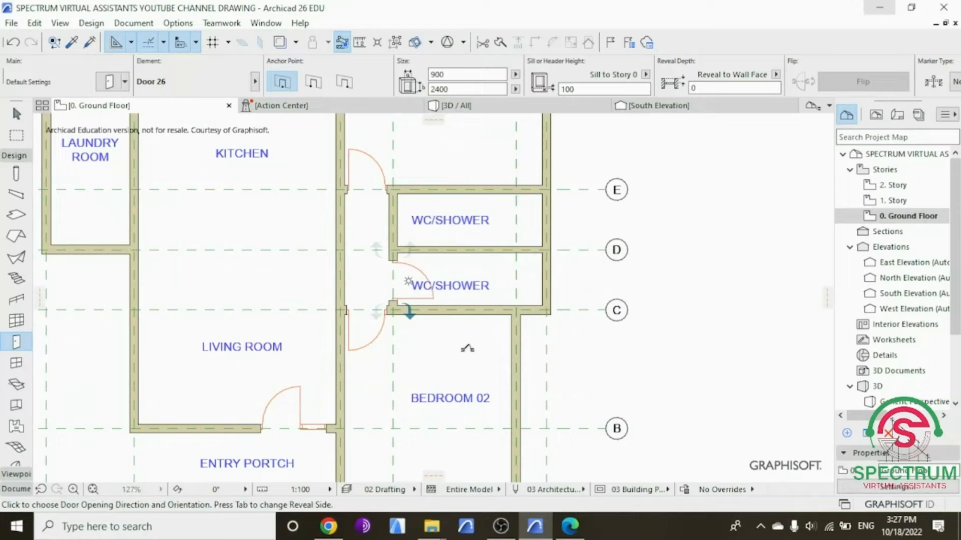
click(467, 343)
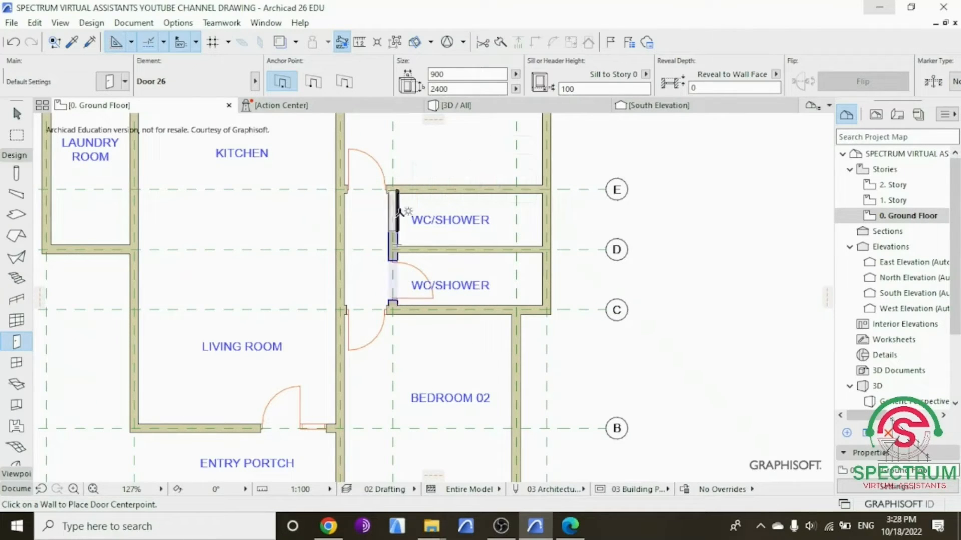
Step: Place Door 26 in the grid 4 wall between grids D and E, opening into the WC/Shower and hinged on the grid E side
click(397, 220)
click(411, 208)
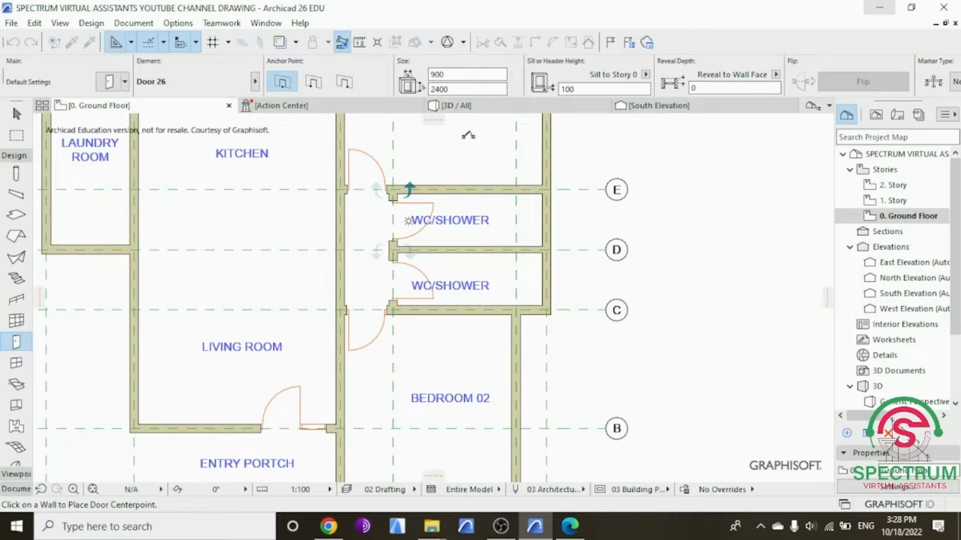
scroll(474, 133, down, 5)
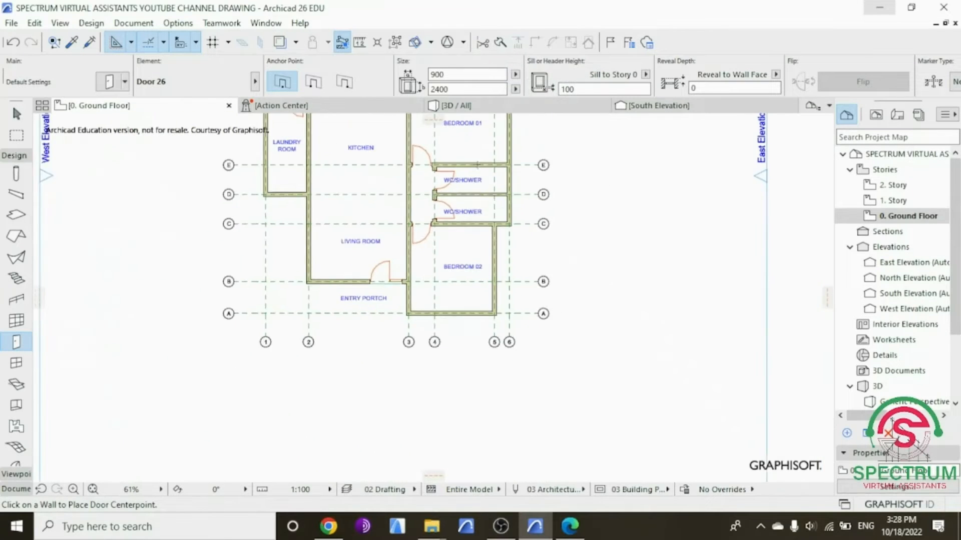
scroll(435, 273, down, 2)
scroll(378, 199, up, 1)
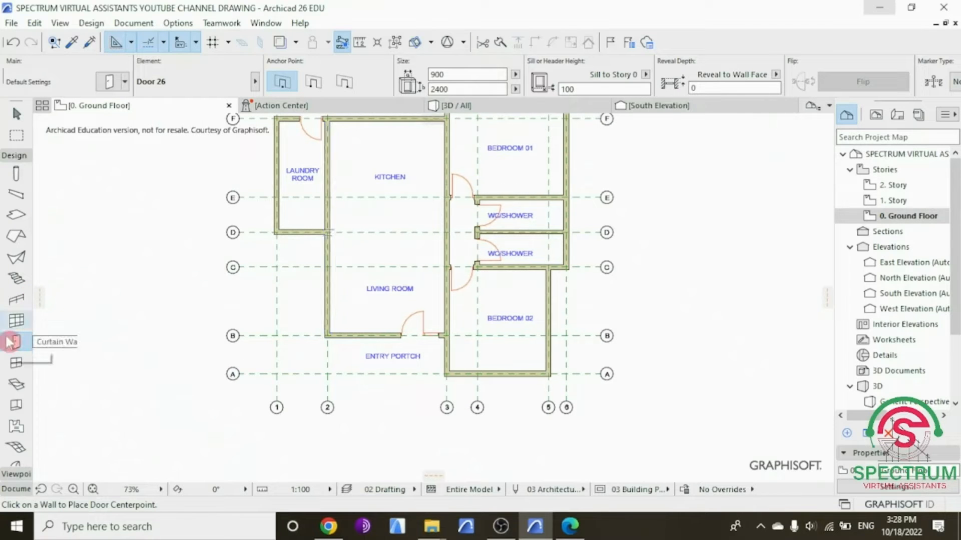
Step: Choose Rectangular Door Opening 26 from the empty door openings as the default, check its size, and accept the settings
click(113, 270)
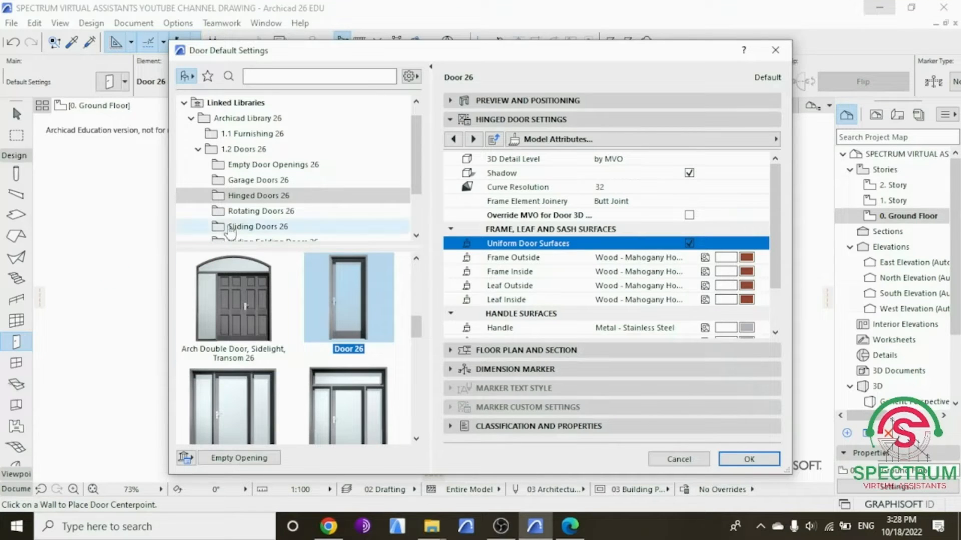
click(255, 167)
scroll(264, 293, down, 3)
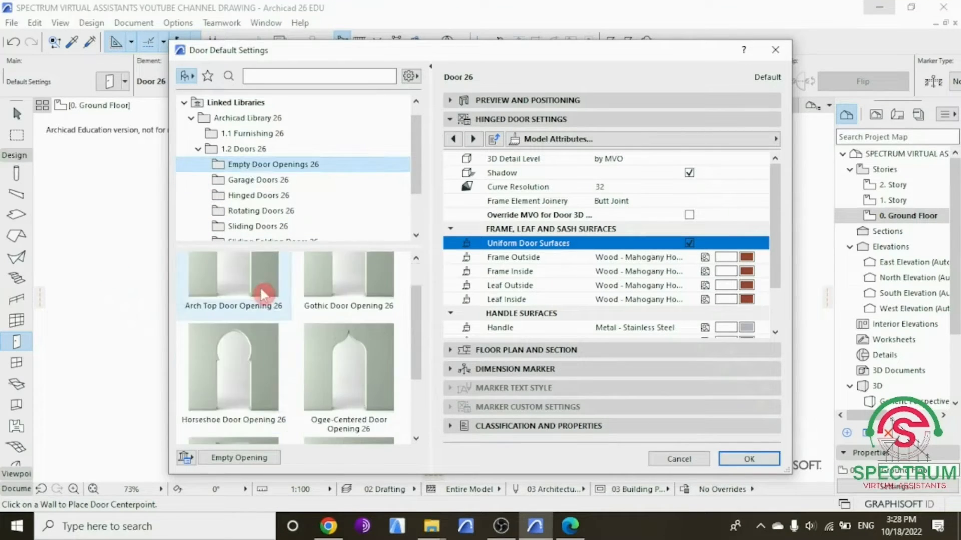
click(234, 391)
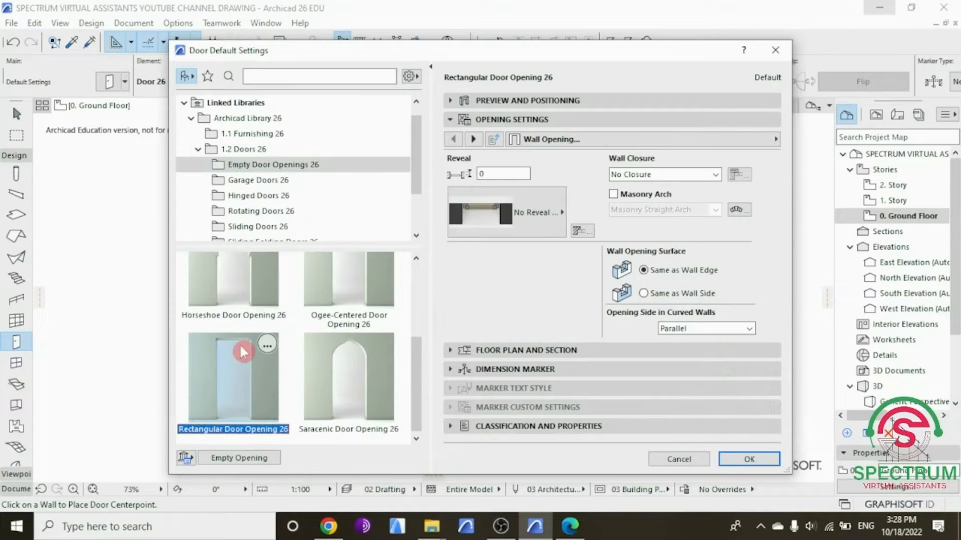
click(489, 101)
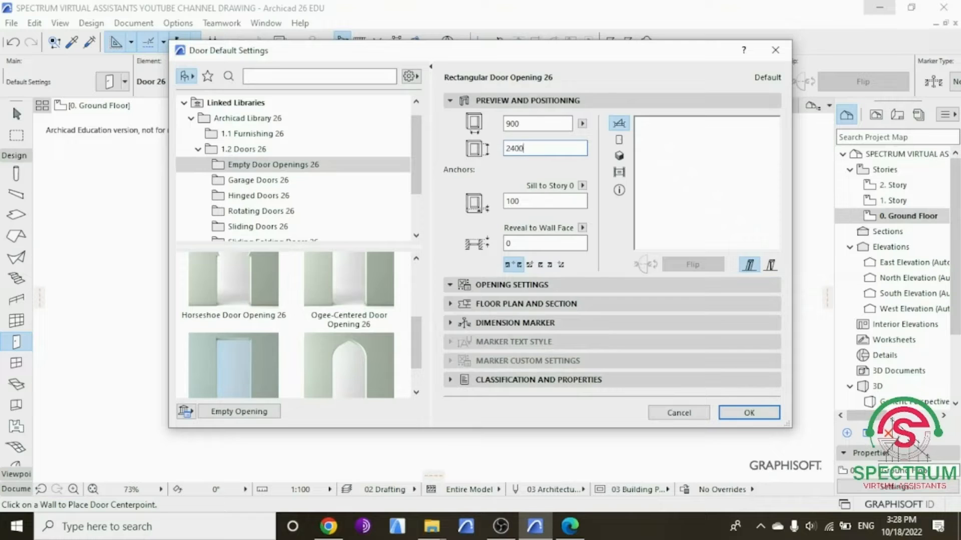
click(748, 413)
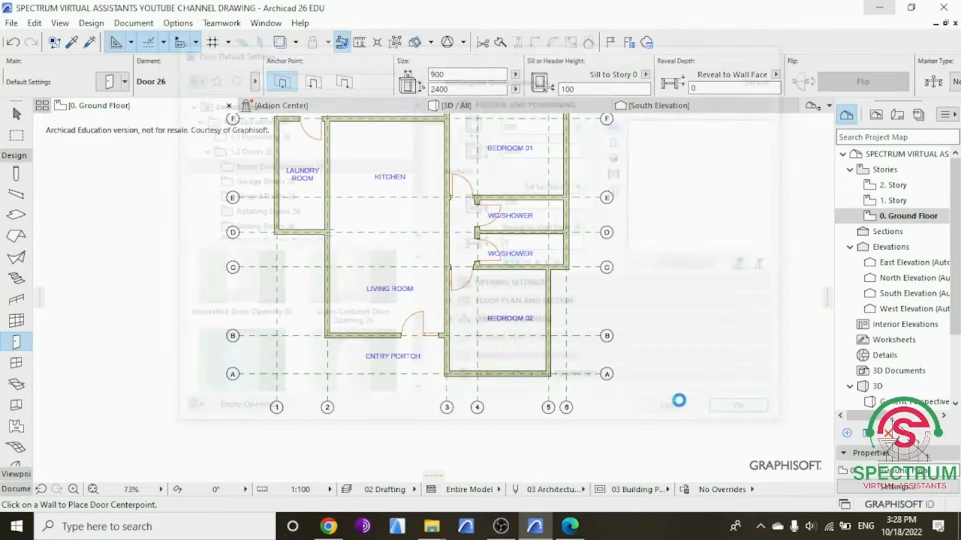
Step: Place the rectangular door opening in the grid 2 wall between laundry room and kitchen, ending at grid E on the grid F side
scroll(320, 180, up, 5)
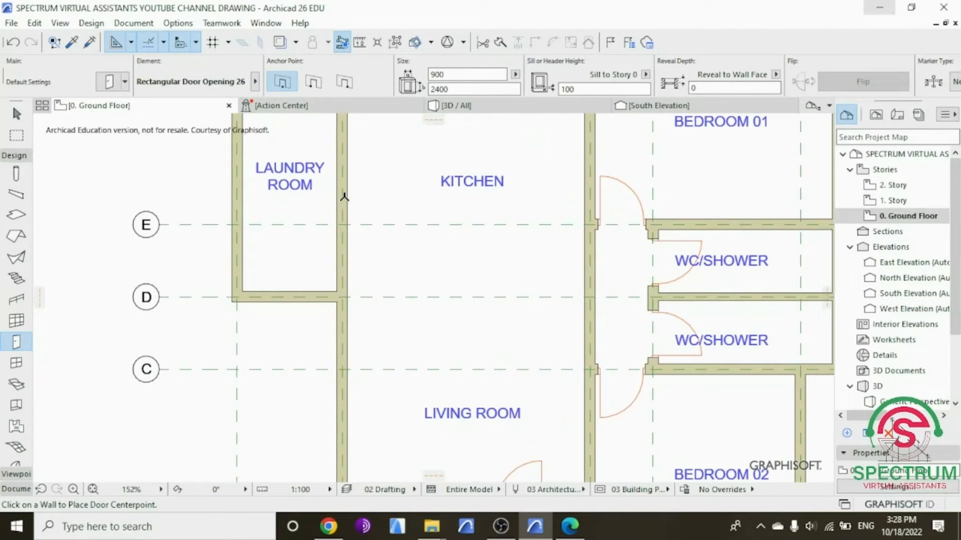
click(340, 201)
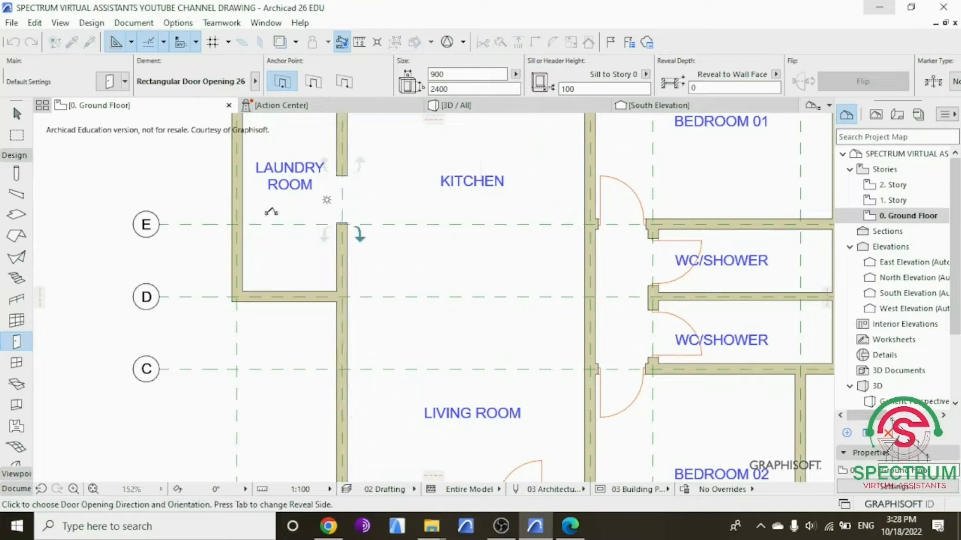
click(320, 215)
scroll(420, 167, down, 5)
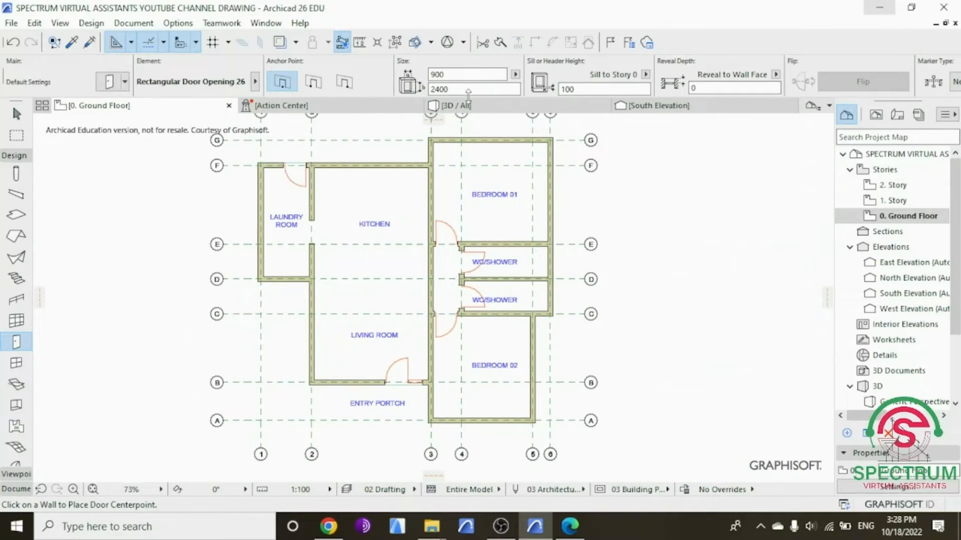
Step: Examine the laundry room opening and the WC doors in the 3D model, and return to the ground floor plan
click(453, 105)
click(459, 286)
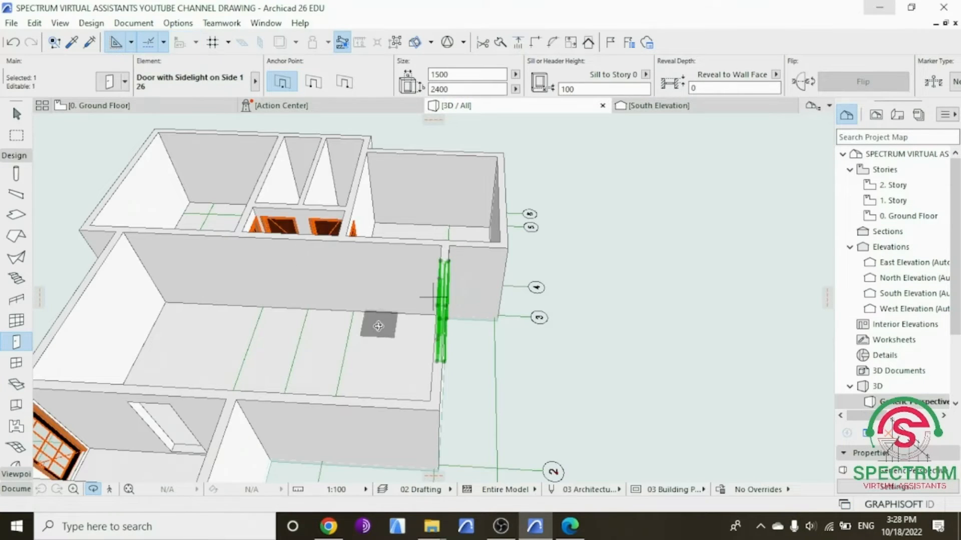
shift+middle_drag(376, 326, 261, 322)
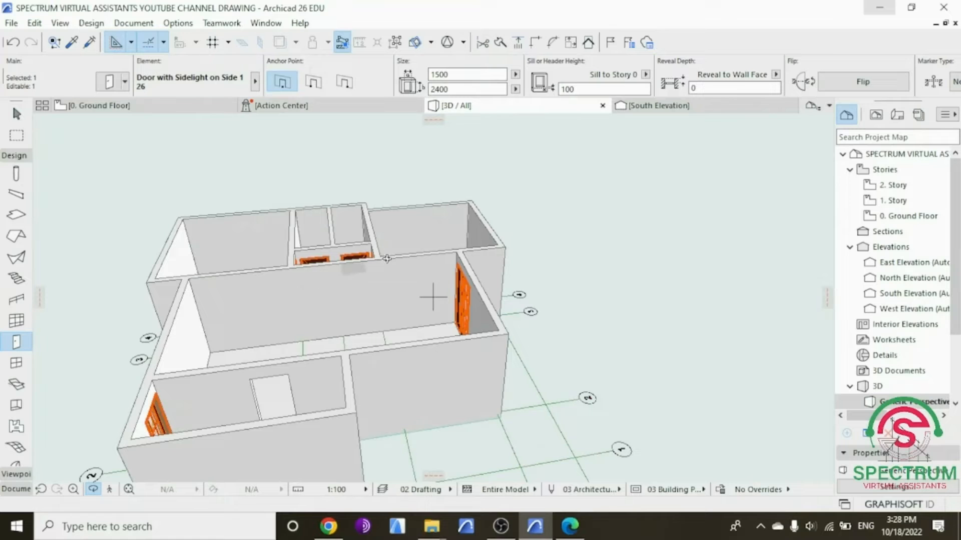
double_click(908, 216)
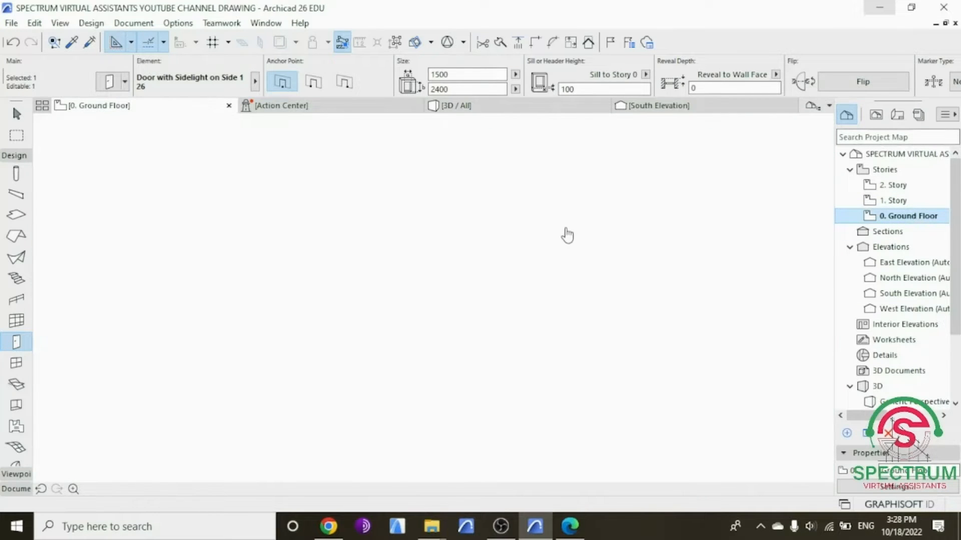
scroll(419, 299, up, 4)
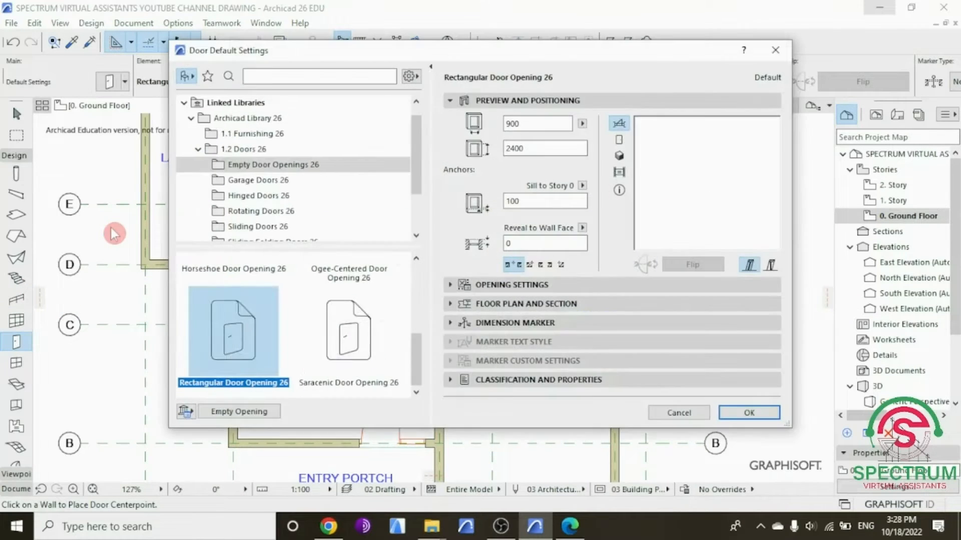
Step: Choose Exterior Double Sliding Door 26 from the sliding doors as the default, 1500 wide and 2400 high
scroll(284, 173, down, 1)
scroll(284, 174, down, 1)
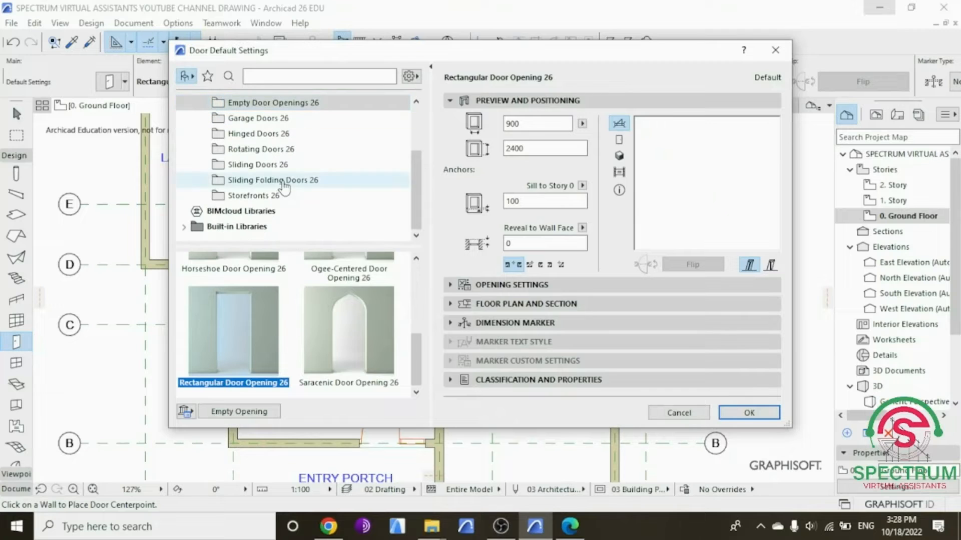
click(256, 169)
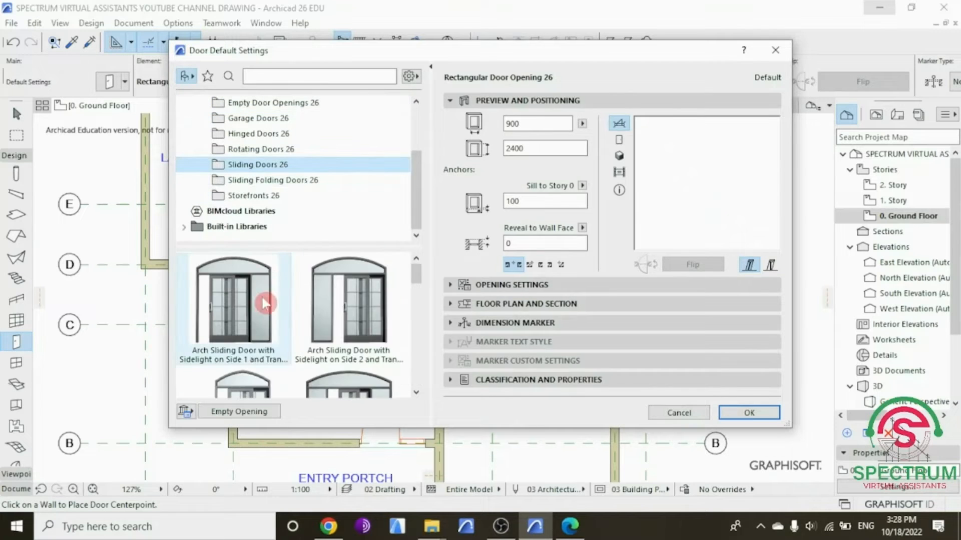
scroll(263, 302, down, 3)
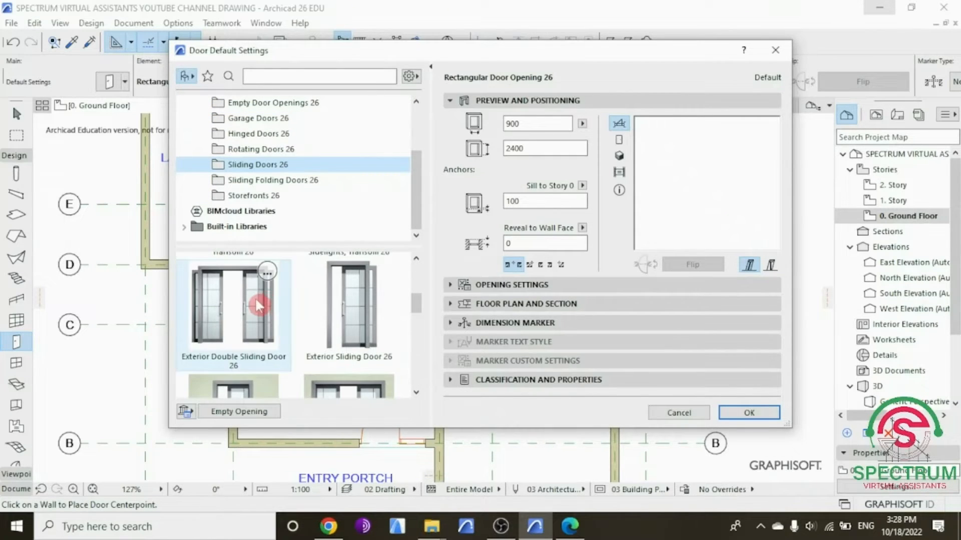
click(264, 301)
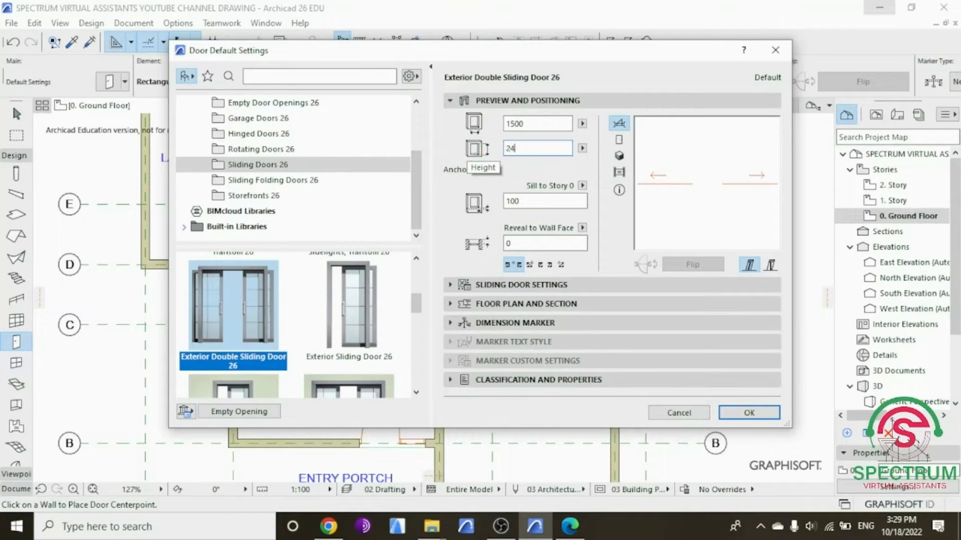
click(531, 146)
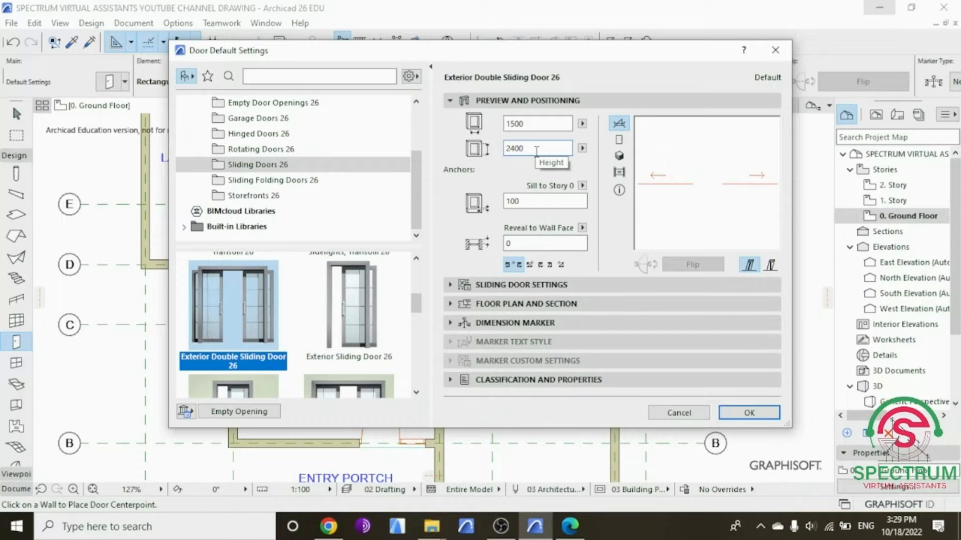
Step: Give the sliding door a Style 1 door leaf and Fix Handle 2 as its handle
click(516, 285)
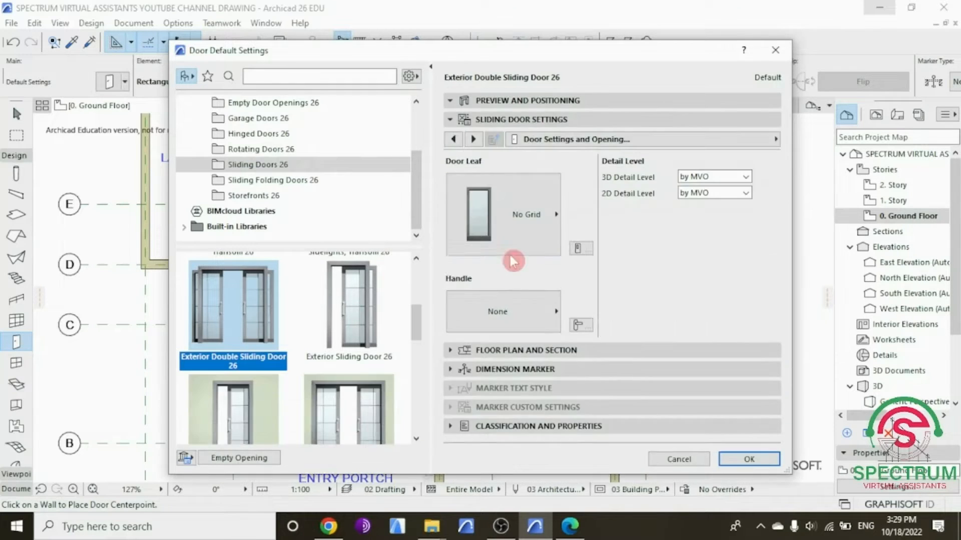
click(507, 216)
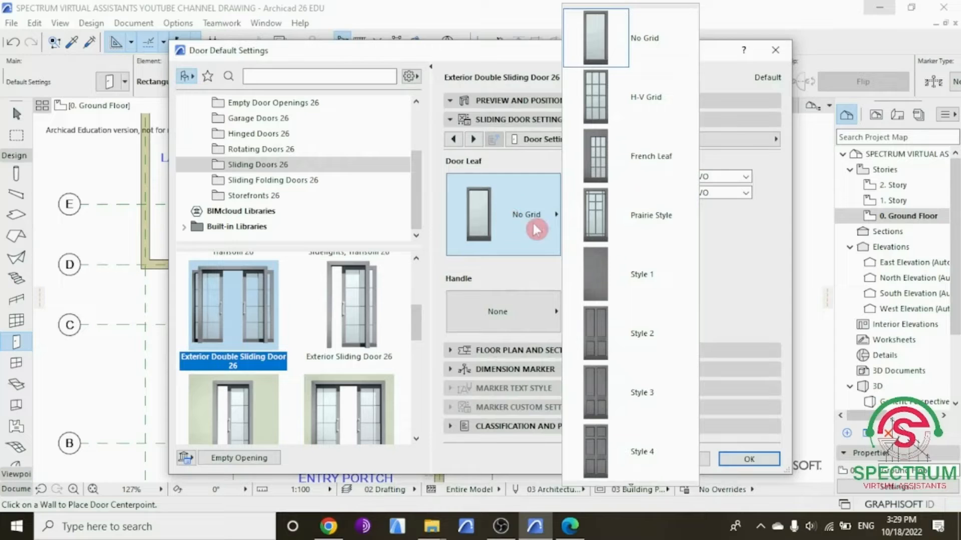
click(601, 273)
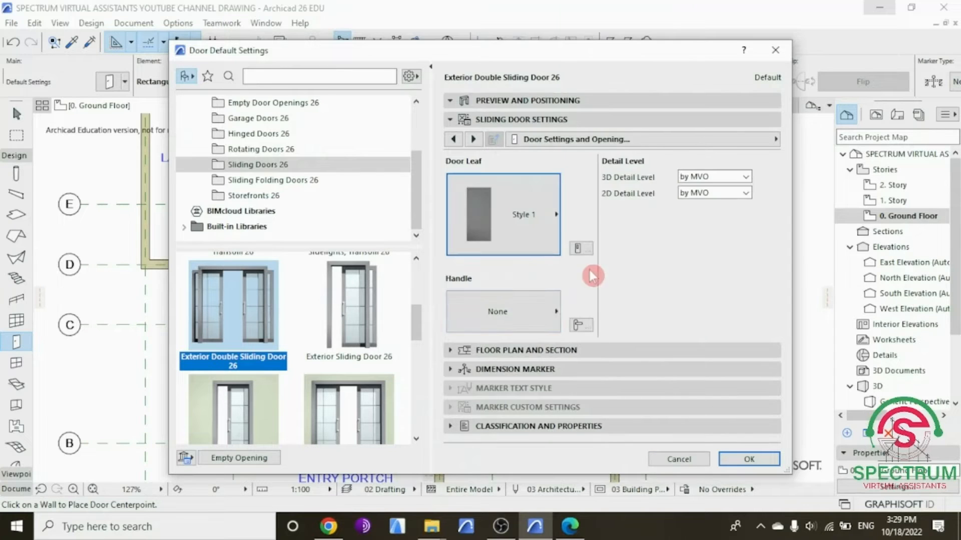
click(522, 316)
scroll(595, 321, down, 1)
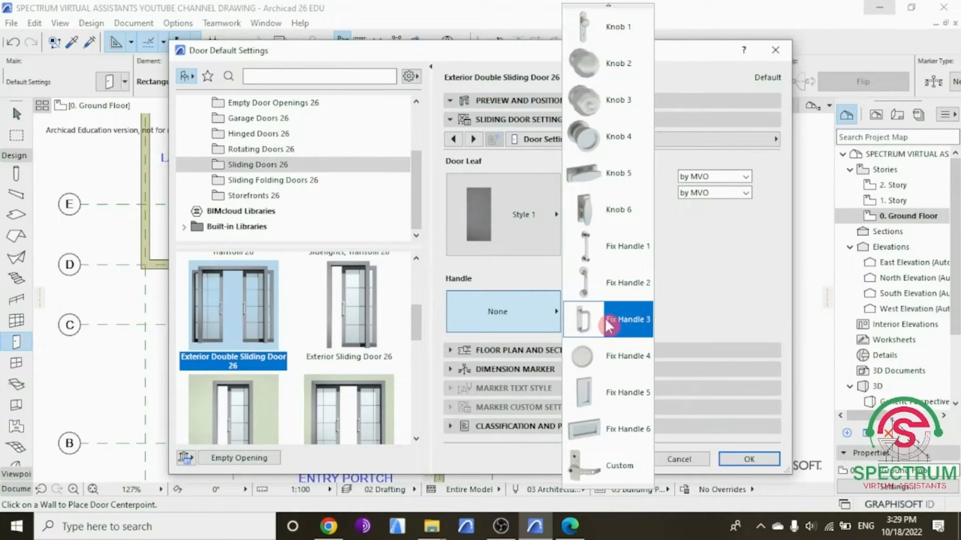
click(613, 283)
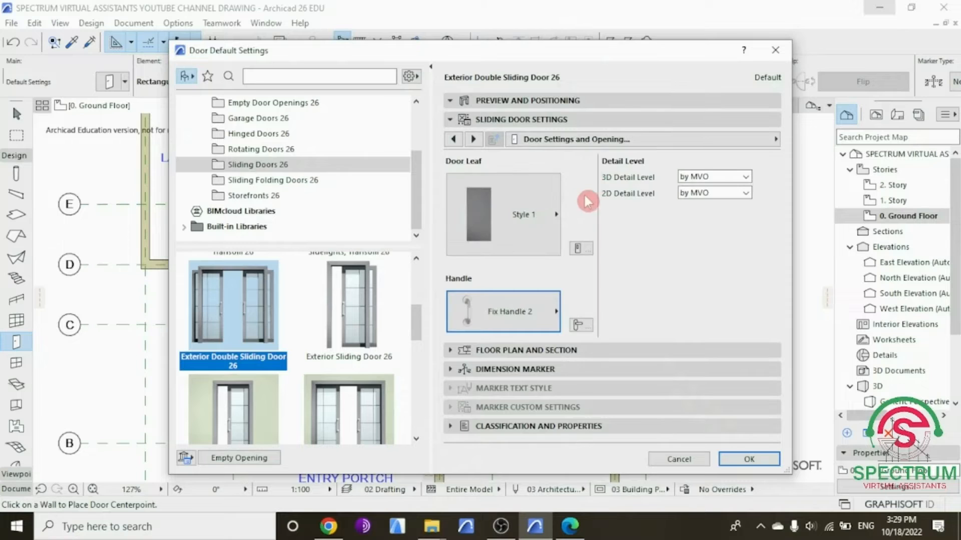
Step: Turn on uniform door surfaces in the model attributes, set the leaf surface to Wood - Mahogany Horizontal, and accept the settings
click(613, 141)
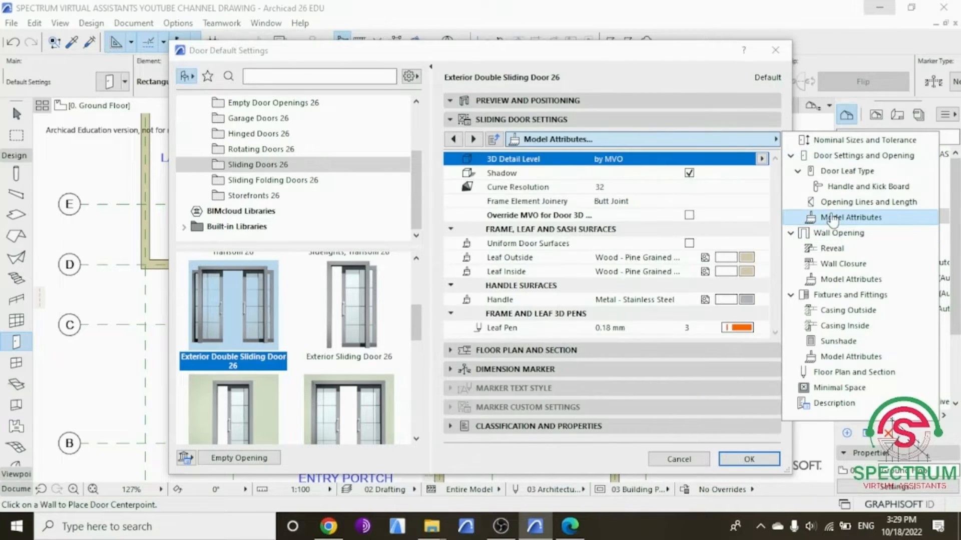
click(689, 245)
click(689, 245)
click(741, 254)
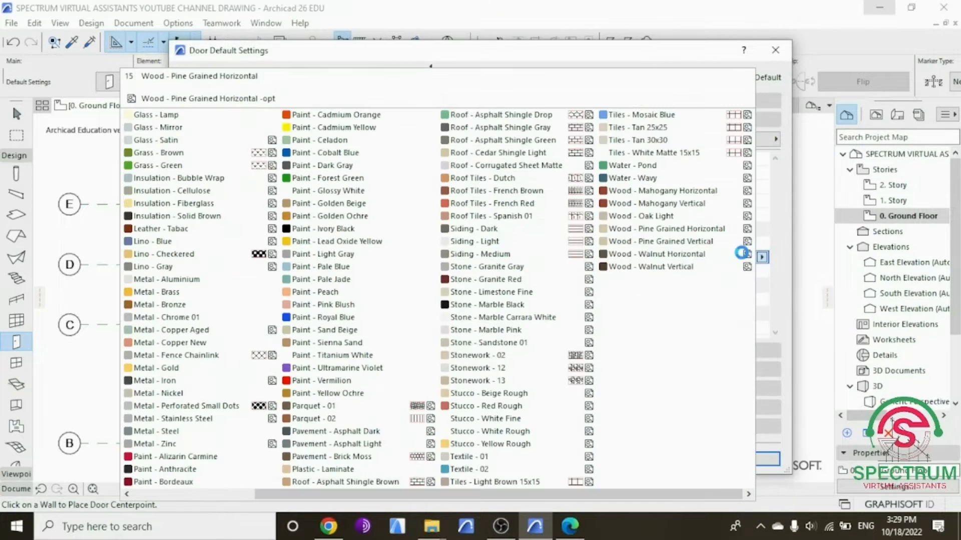
click(735, 191)
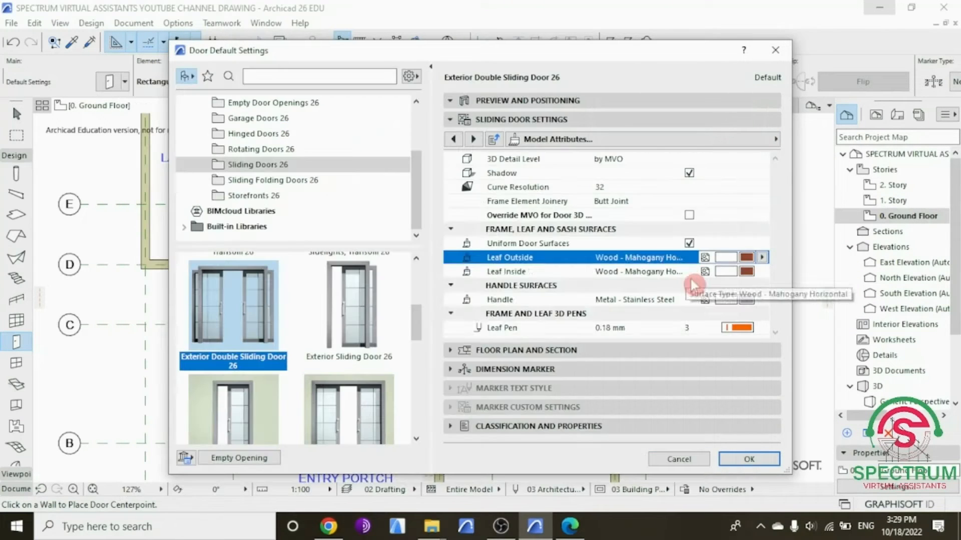
click(749, 460)
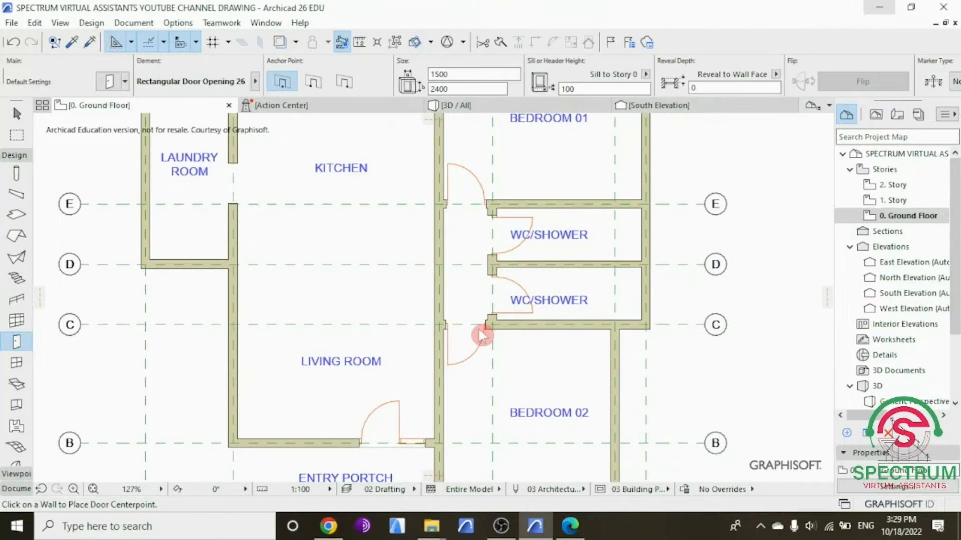
Step: Place the double sliding door in the grid 3 wall centred on grid D, with its panels on the WC/Shower side
click(439, 265)
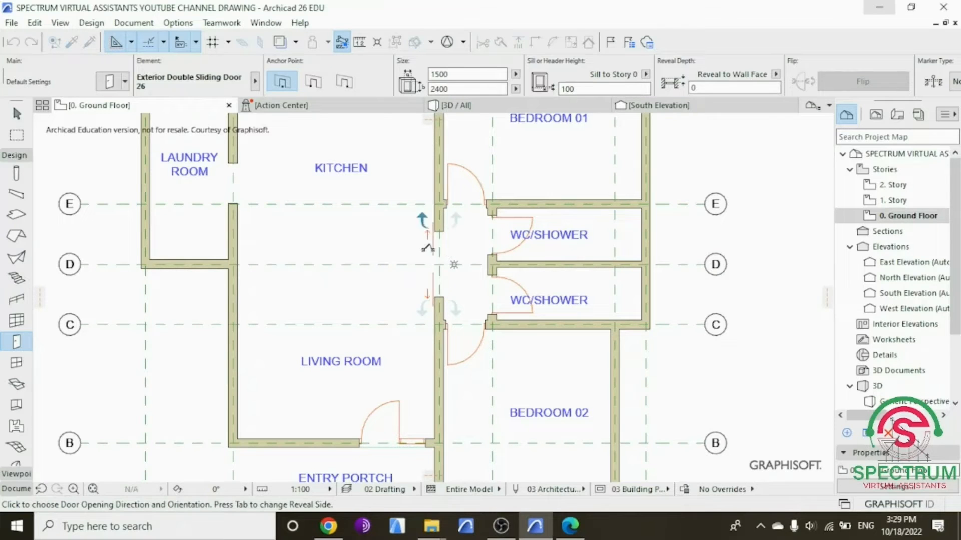
click(460, 250)
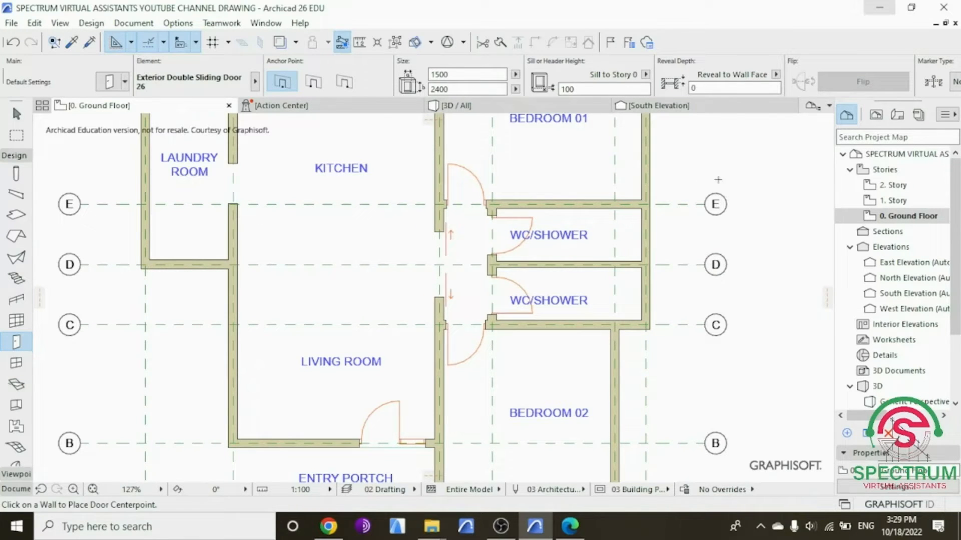
Step: Examine the placed doors in the 3D model from several angles, leave the Door tool, and return to the ground floor plan
click(465, 106)
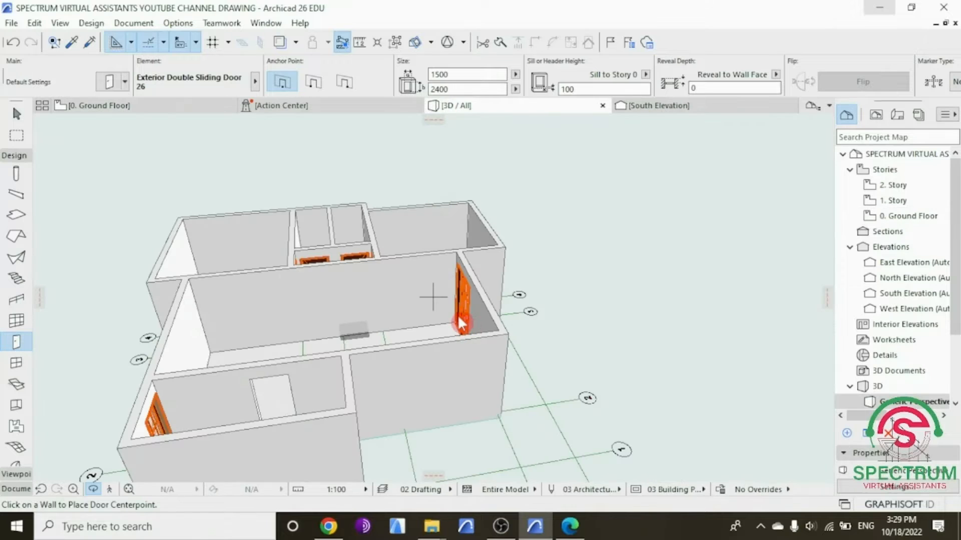
shift+click(460, 323)
shift+middle_drag(453, 301, 476, 206)
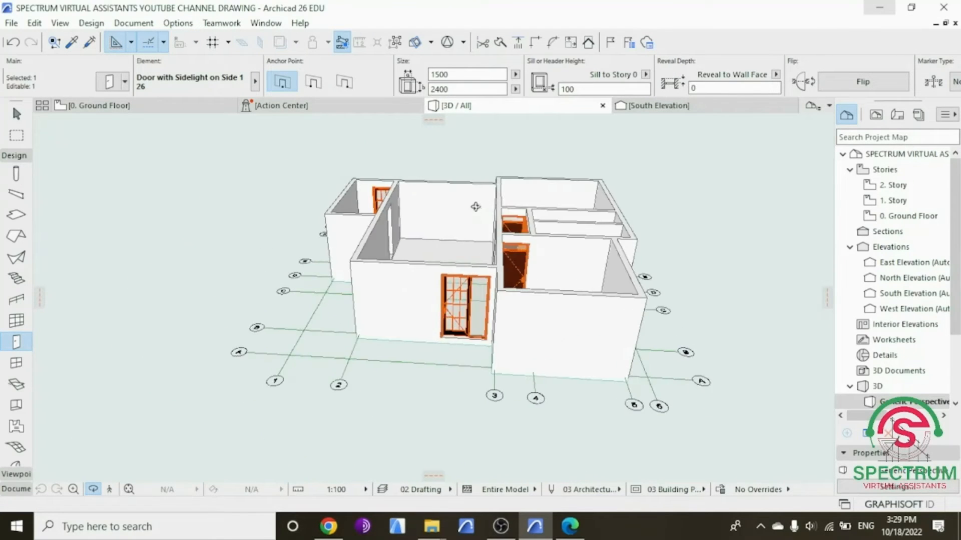
double_click(896, 215)
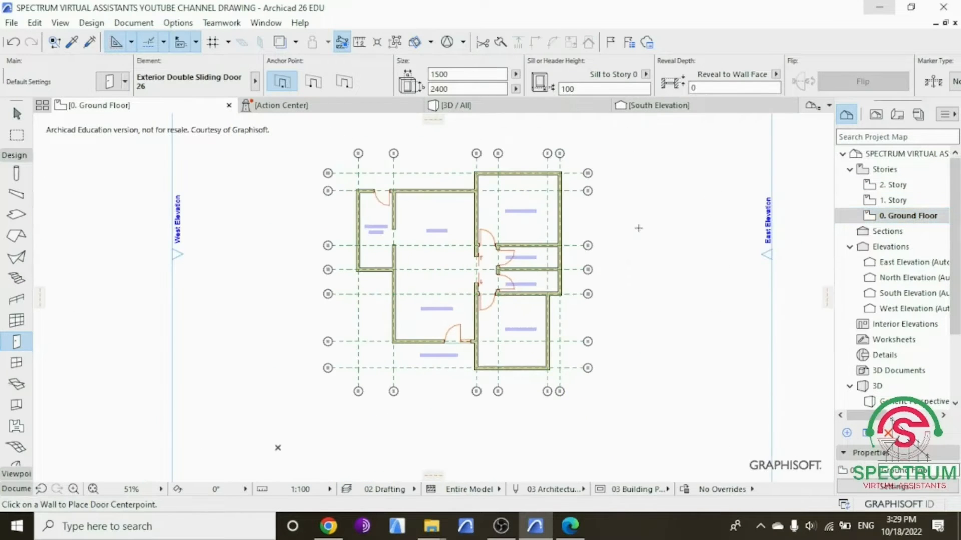
key(Escape)
scroll(631, 219, up, 2)
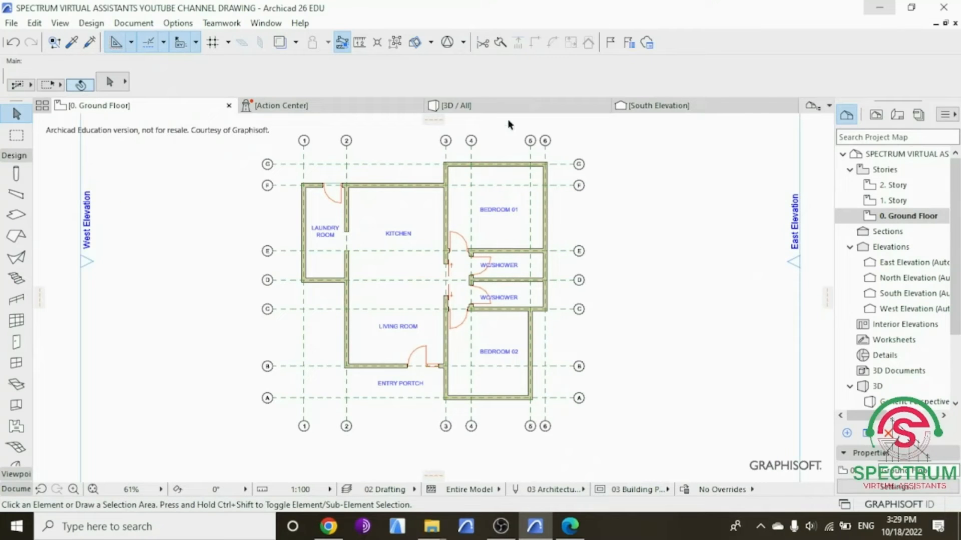
click(496, 107)
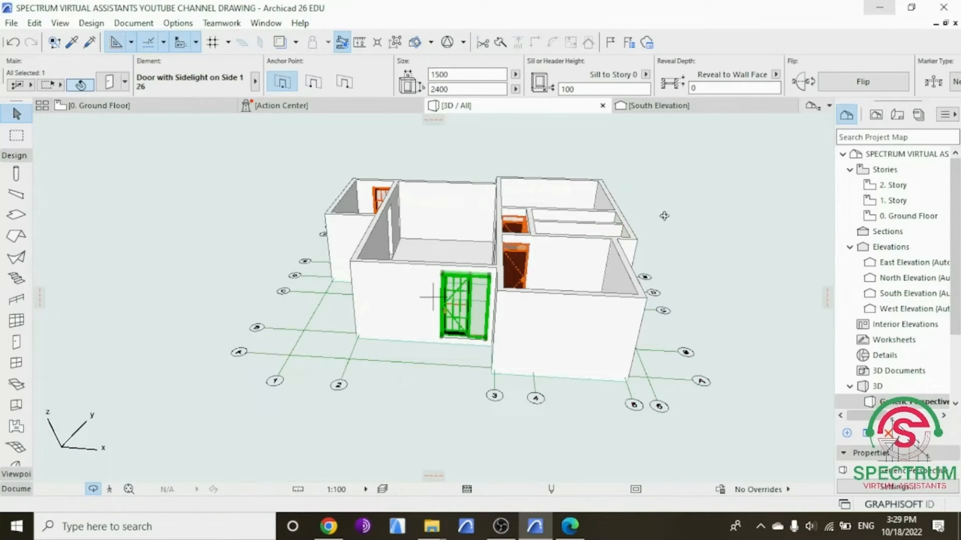
shift+middle_drag(660, 215, 631, 231)
shift+middle_drag(391, 230, 297, 281)
shift+middle_drag(418, 270, 693, 289)
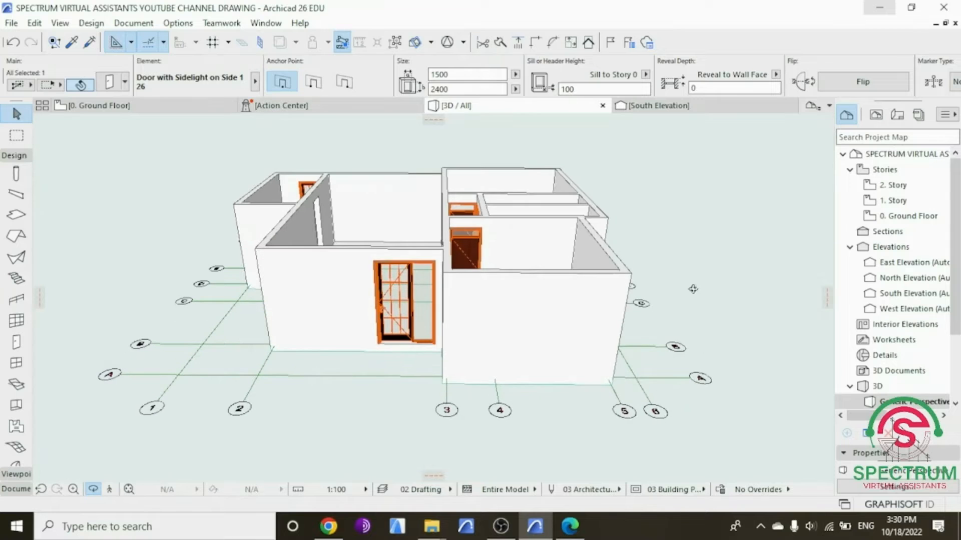
double_click(908, 216)
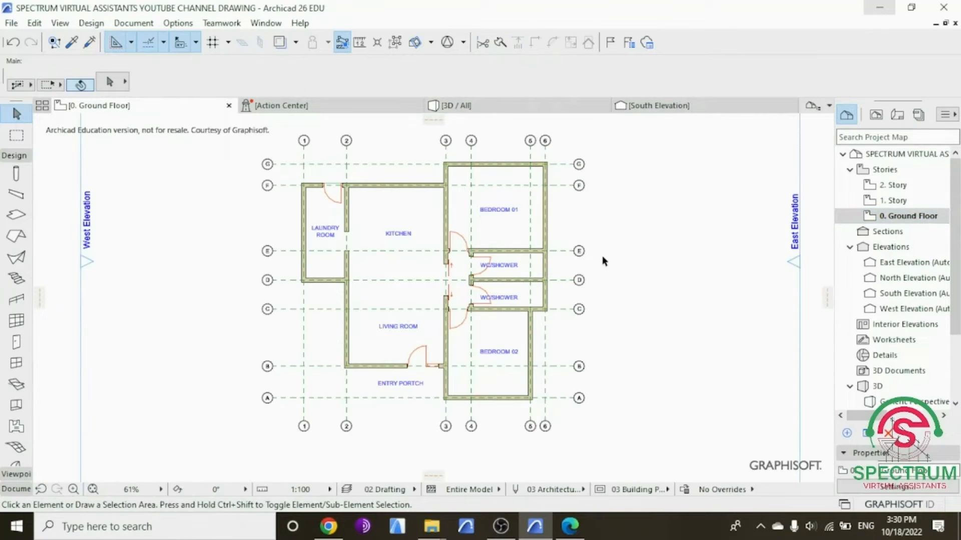
Step: Set the default slab to a basic structure with a thickness of 150
scroll(455, 222, up, 2)
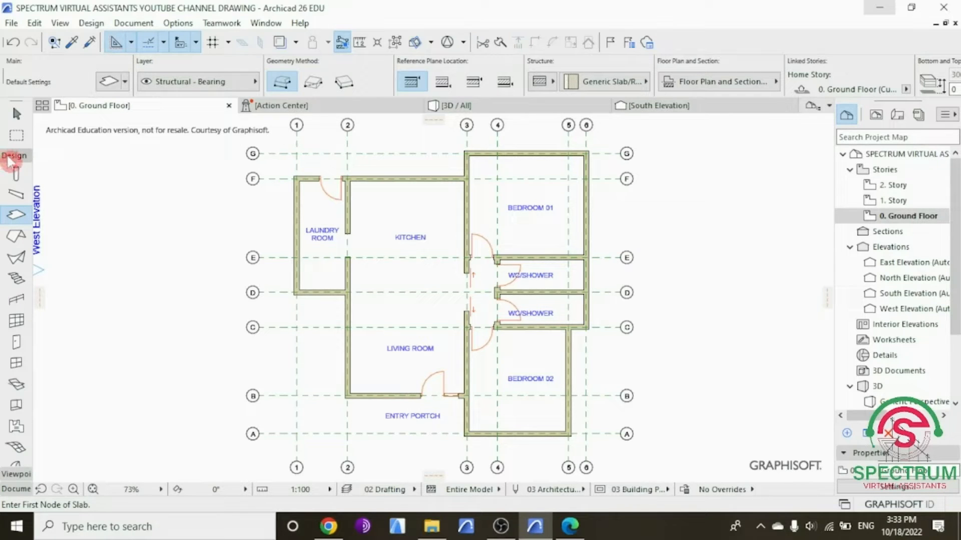
double_click(15, 215)
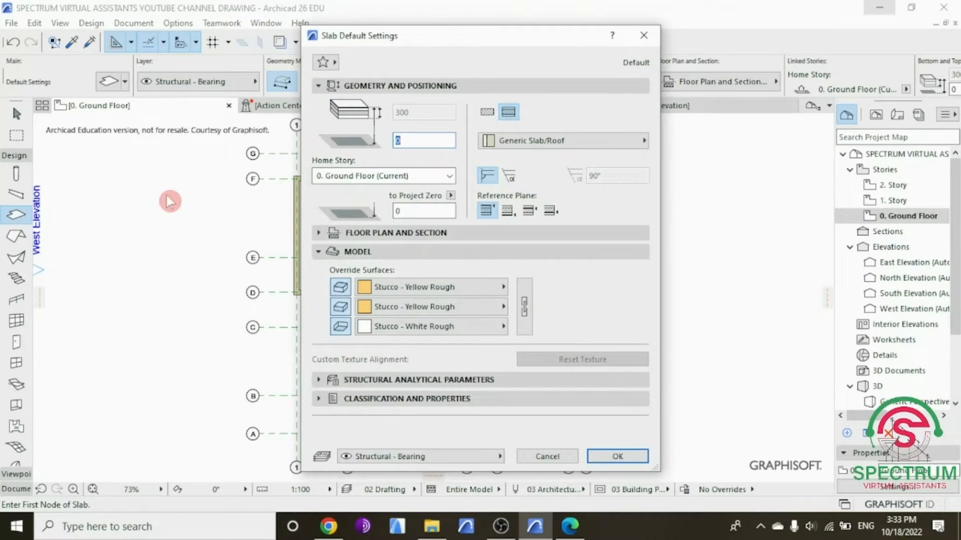
click(349, 88)
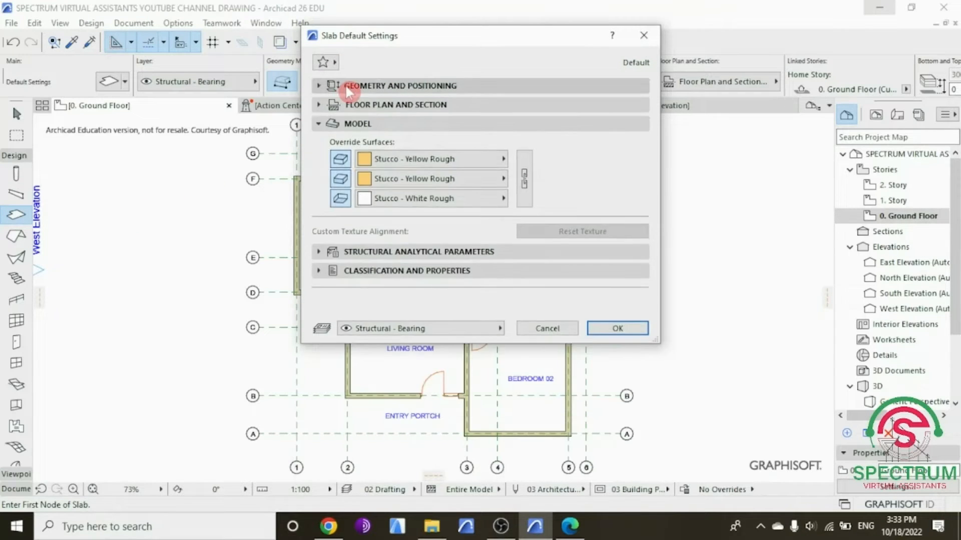
click(348, 88)
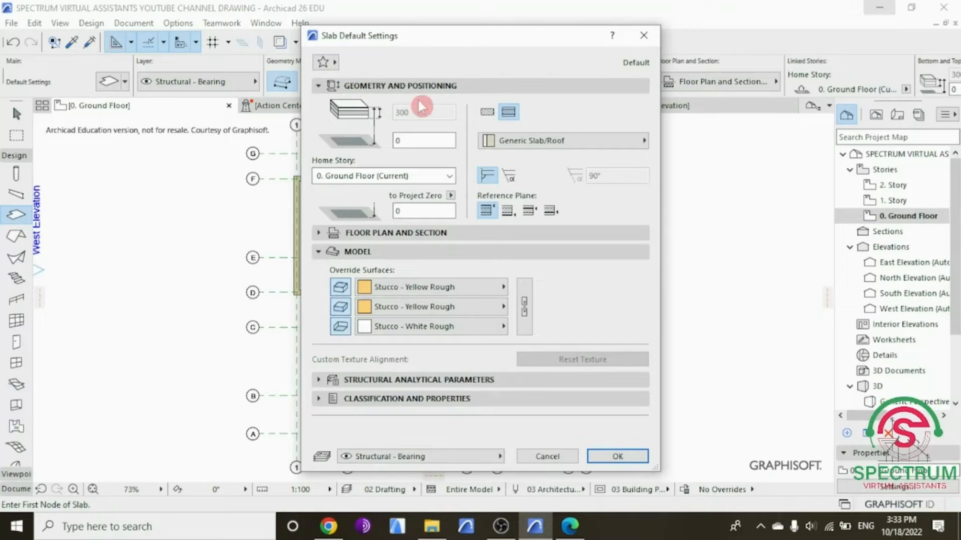
click(487, 112)
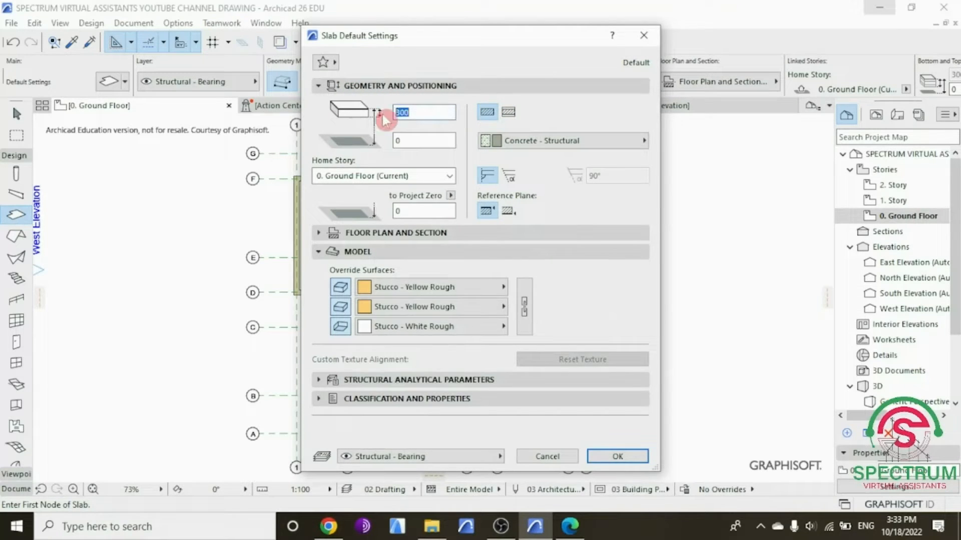
text(150)
click(442, 138)
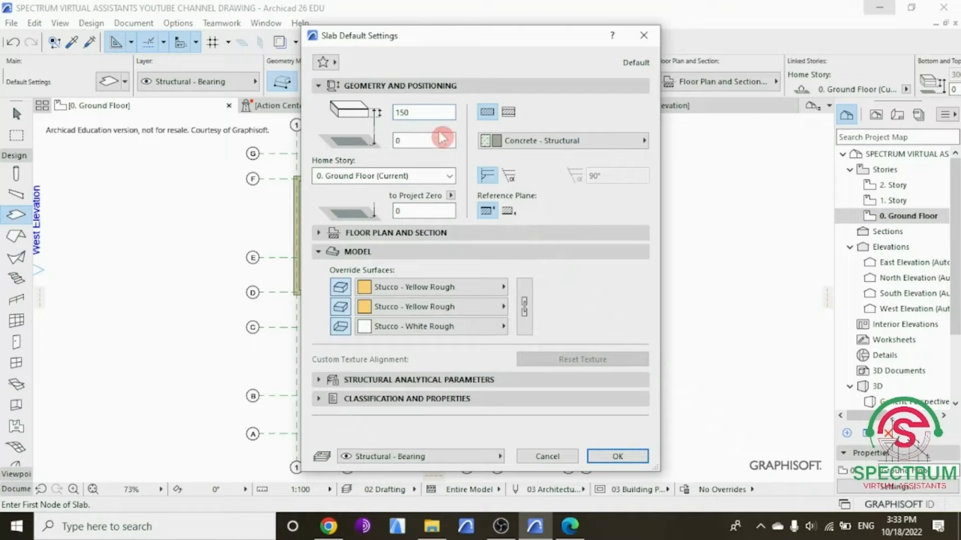
Step: Select Concrete - Structural as the slab's building material and 0. Ground Floor as its home story
click(548, 140)
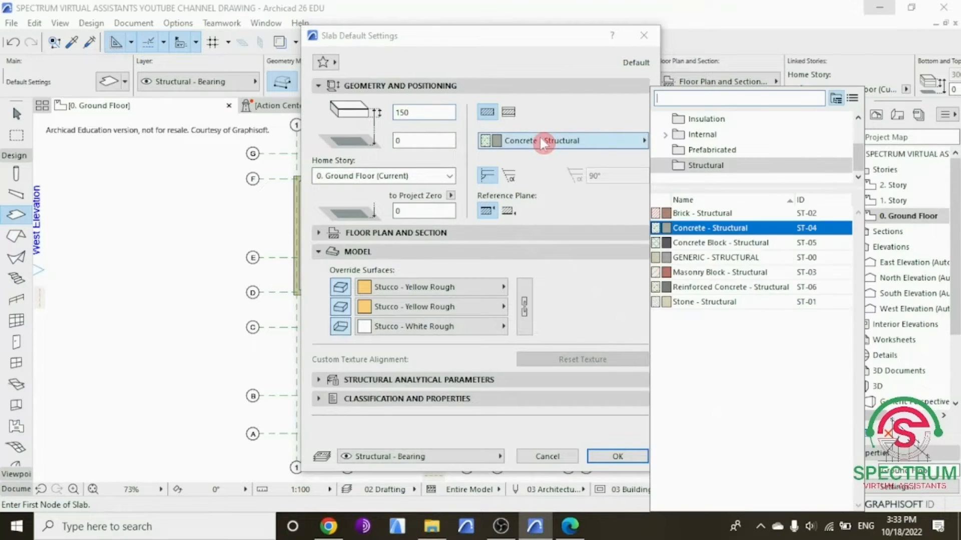
click(689, 229)
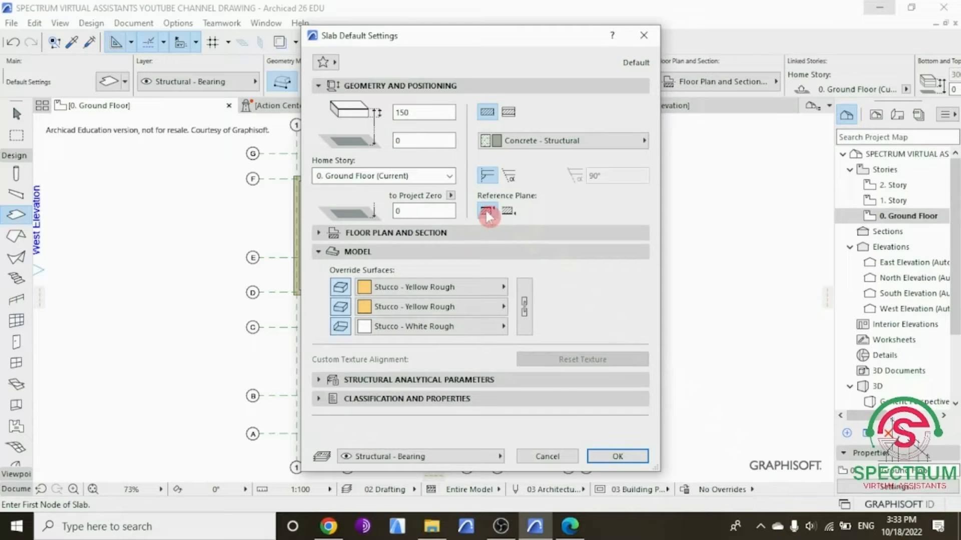
click(449, 176)
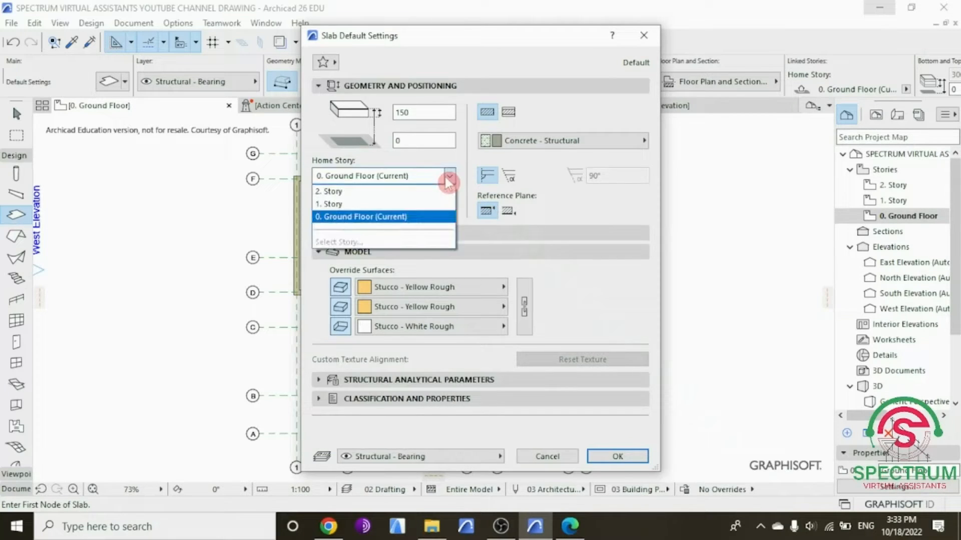
click(403, 217)
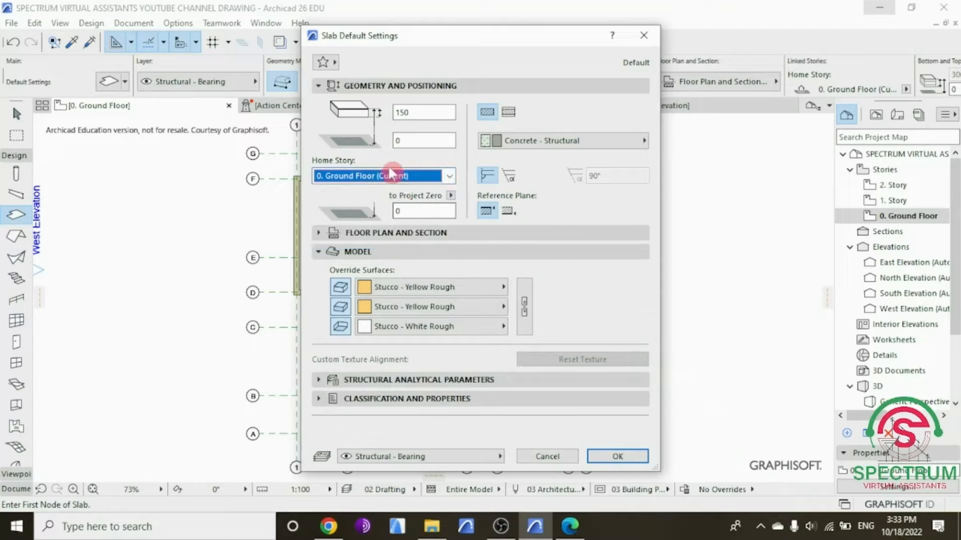
Step: Override the slab's top surface with Stucco - White Rough and link all three surfaces so they share it
click(318, 87)
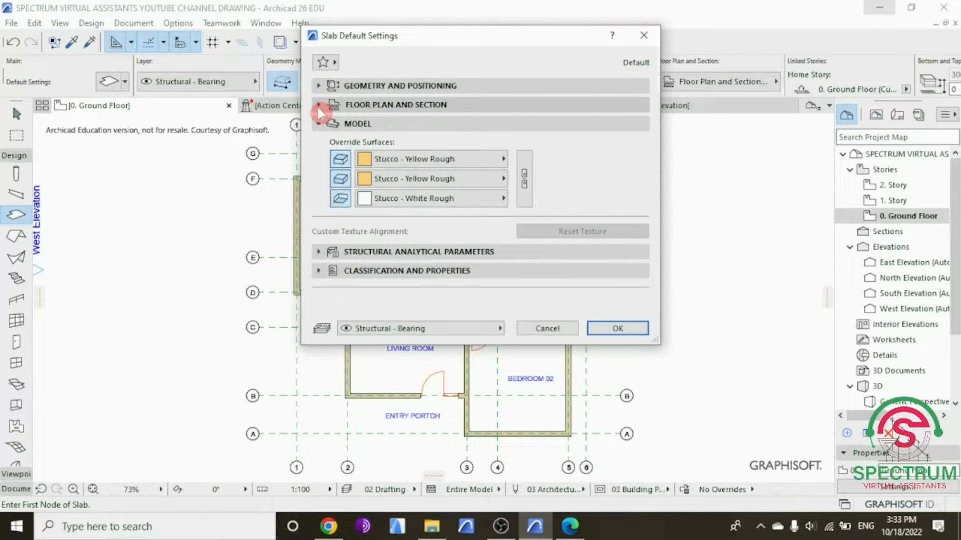
click(318, 105)
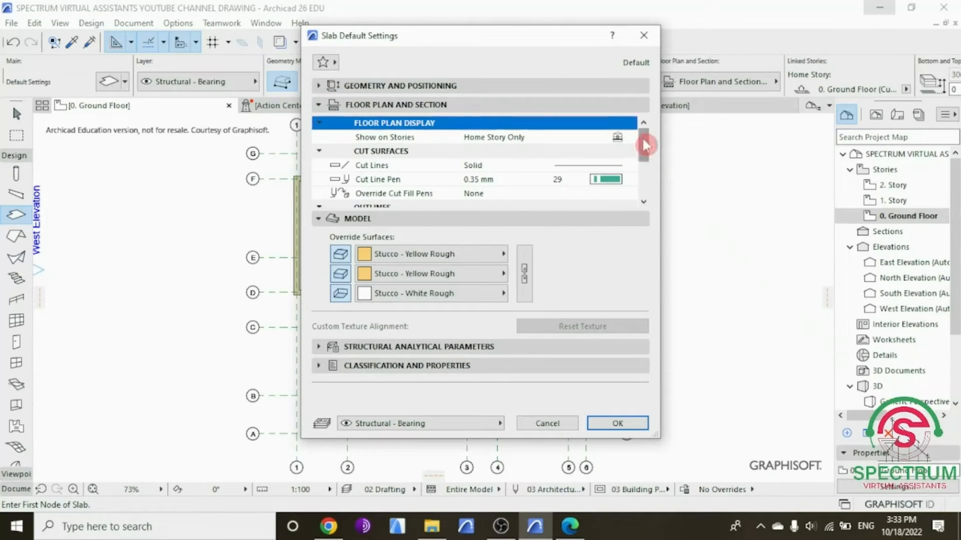
drag(643, 146, 647, 185)
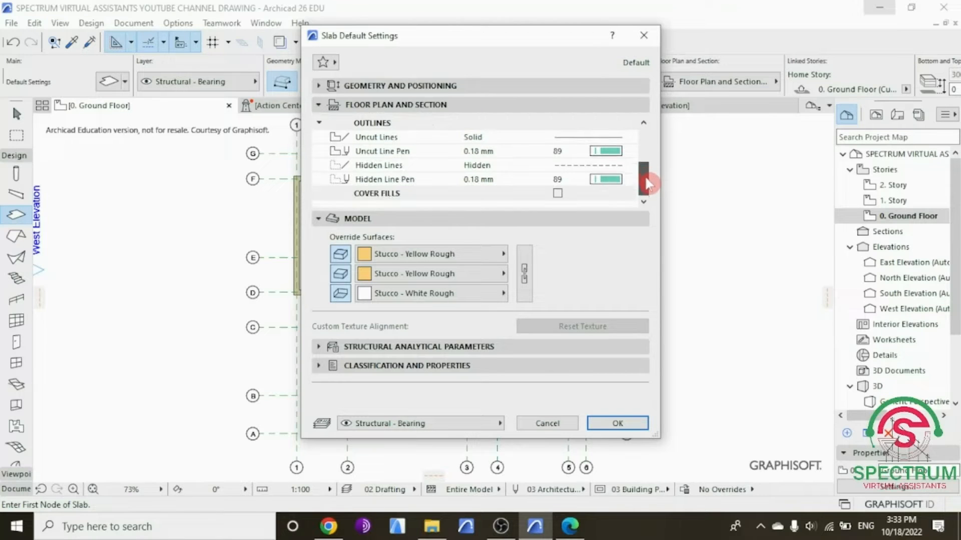
click(318, 105)
click(320, 125)
click(321, 127)
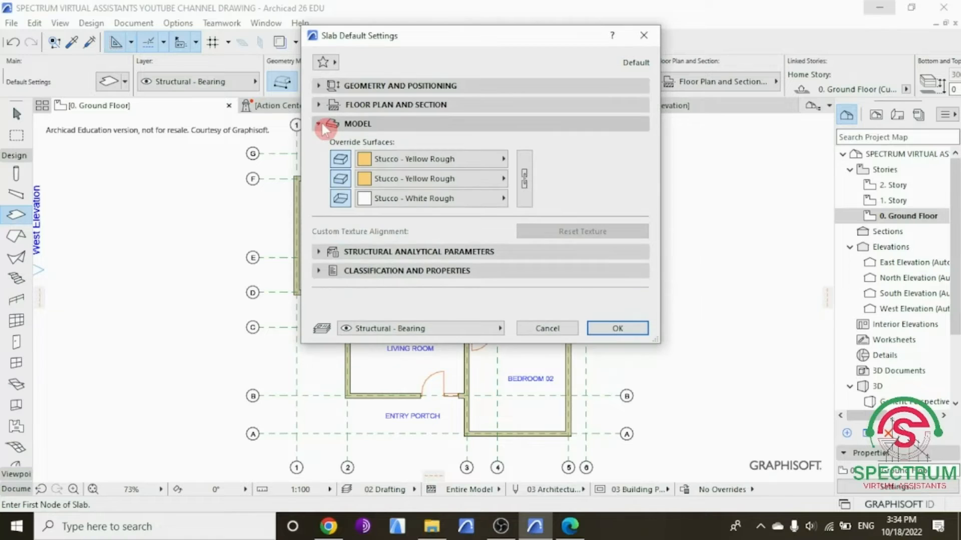
click(413, 161)
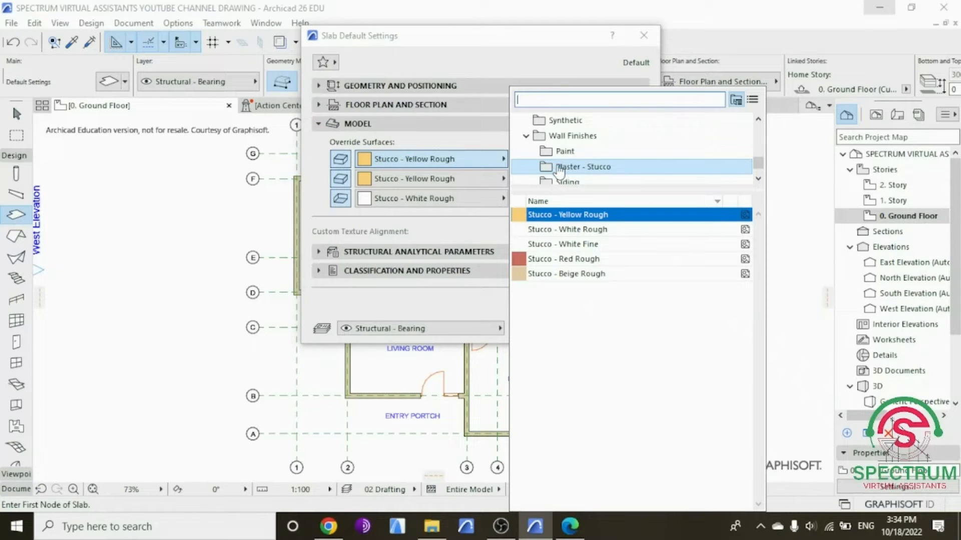
click(563, 230)
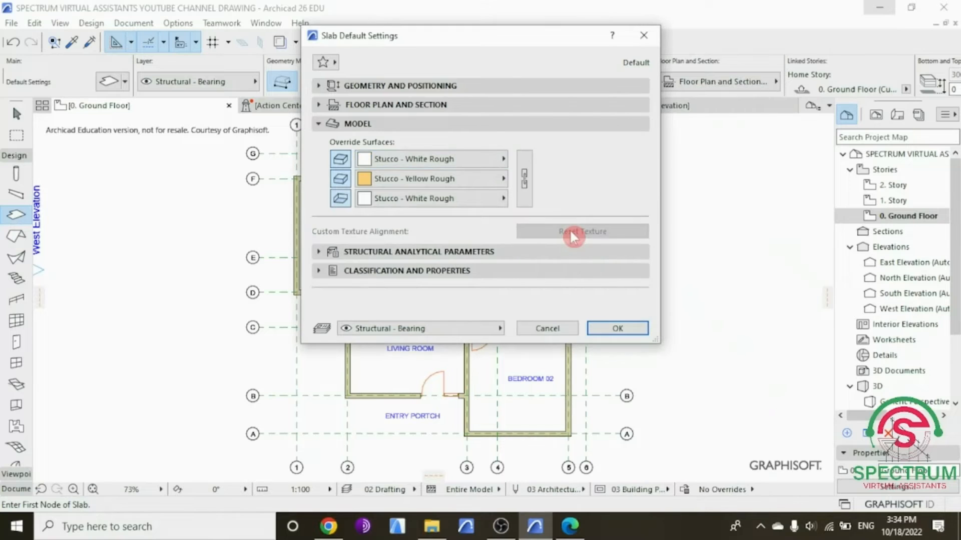
click(524, 180)
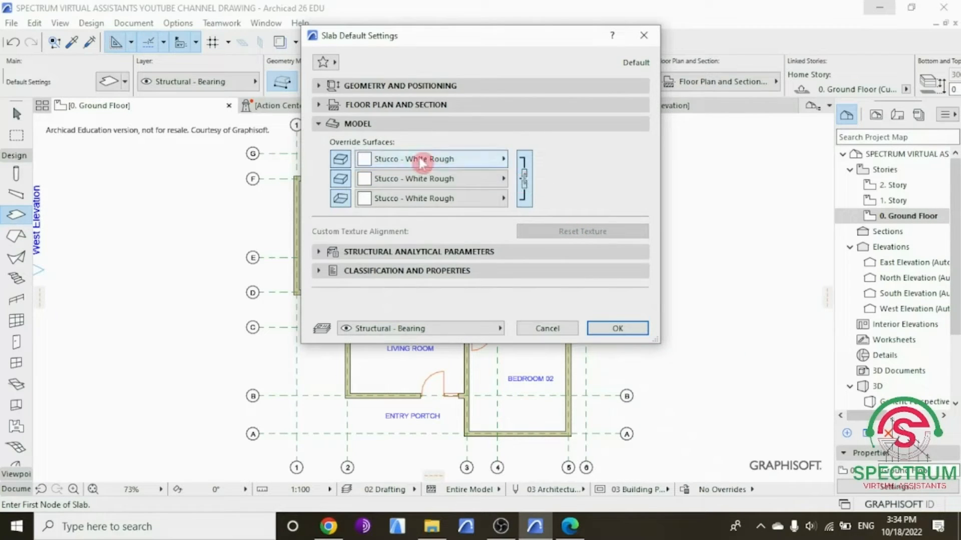
Step: Review the slab's structural analytical parameters and classification properties, and accept the default slab settings
click(321, 124)
click(319, 143)
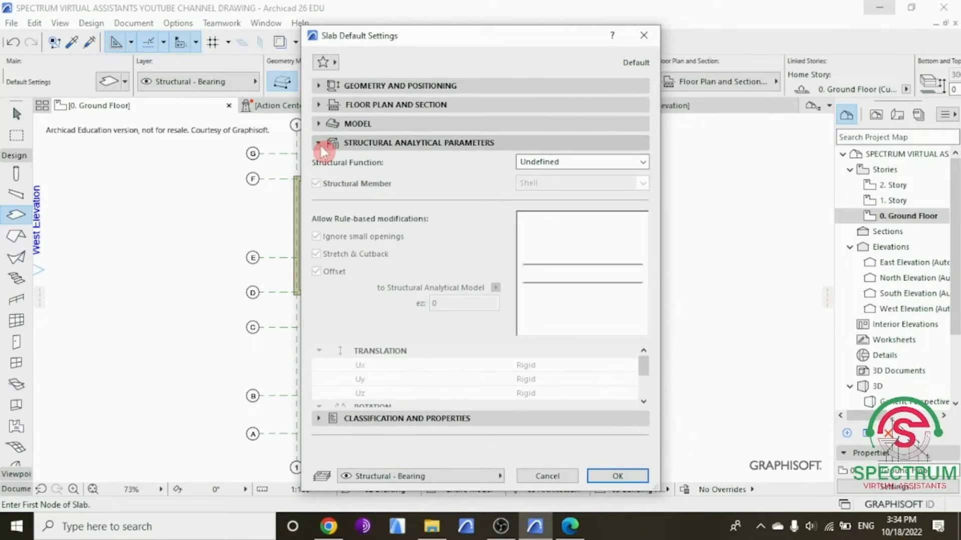
click(318, 143)
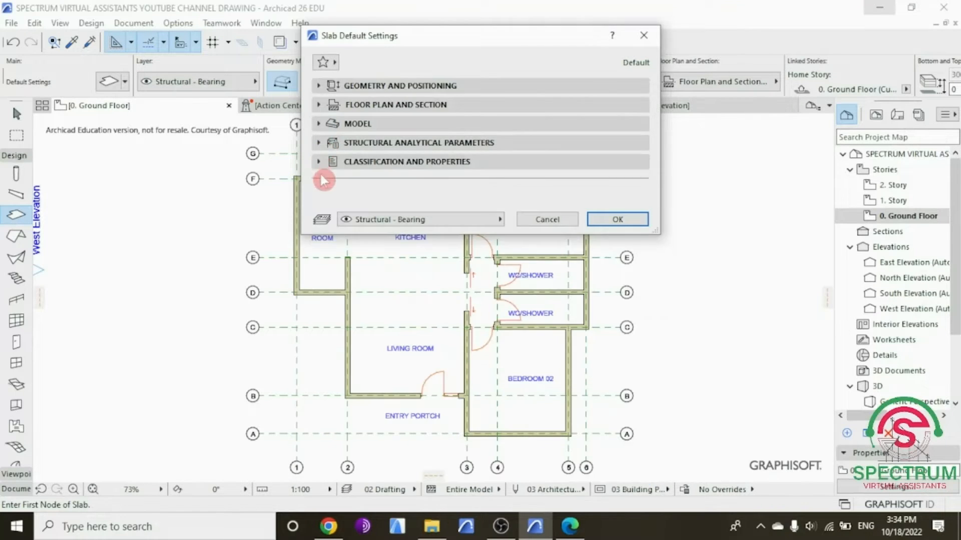
click(320, 161)
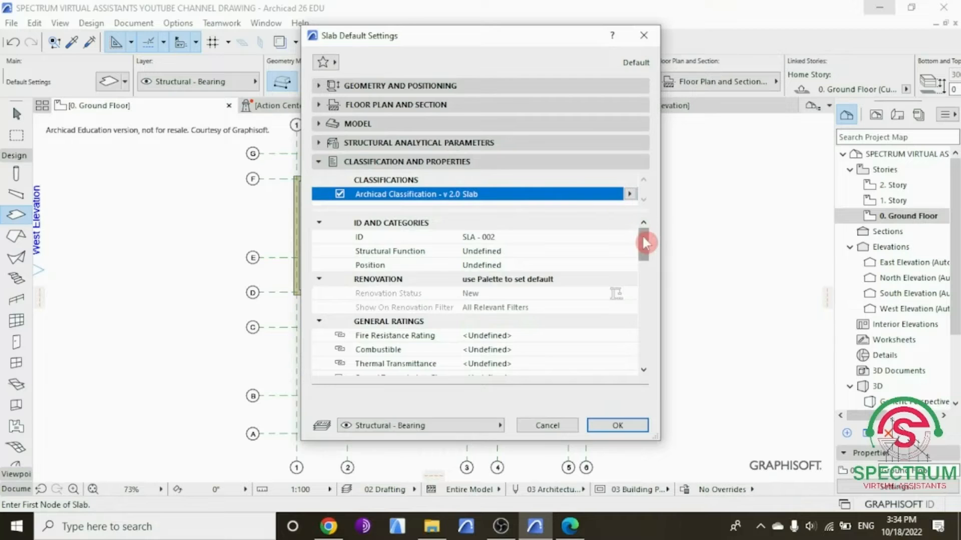
drag(643, 236, 644, 349)
click(621, 425)
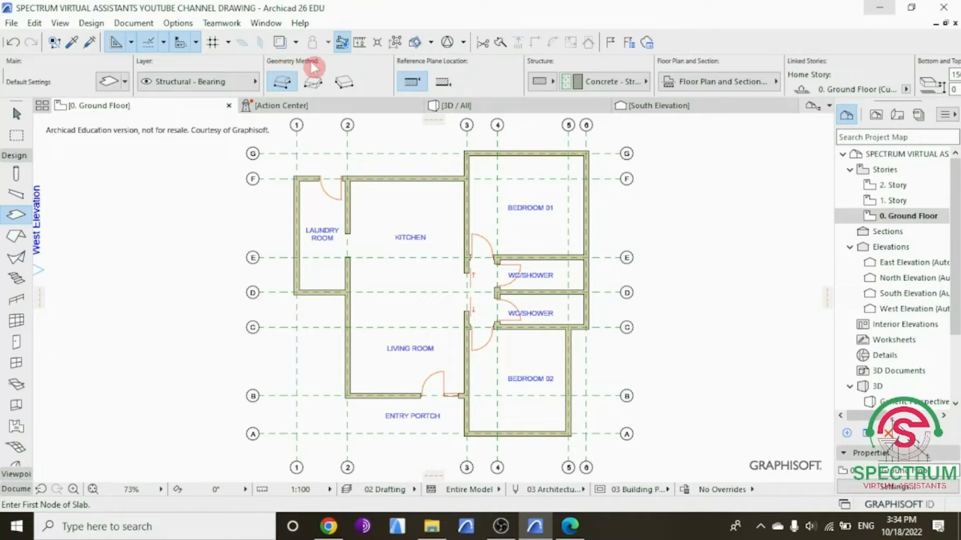
Step: Start a polygonal slab at Bedroom 02's outer corner at grids 3 and A, and run its edge to the entry porch corner at grid B
click(282, 86)
scroll(516, 401, up, 3)
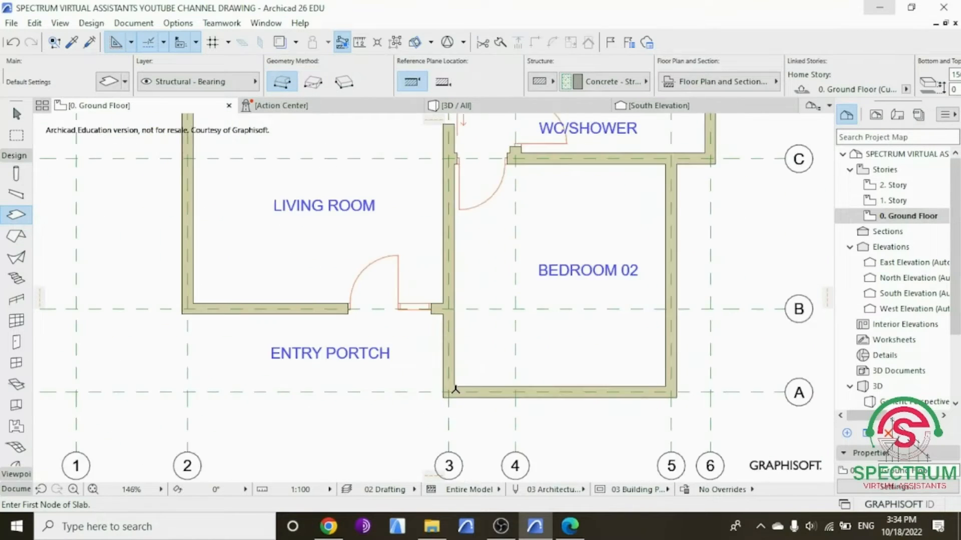
scroll(455, 389, up, 6)
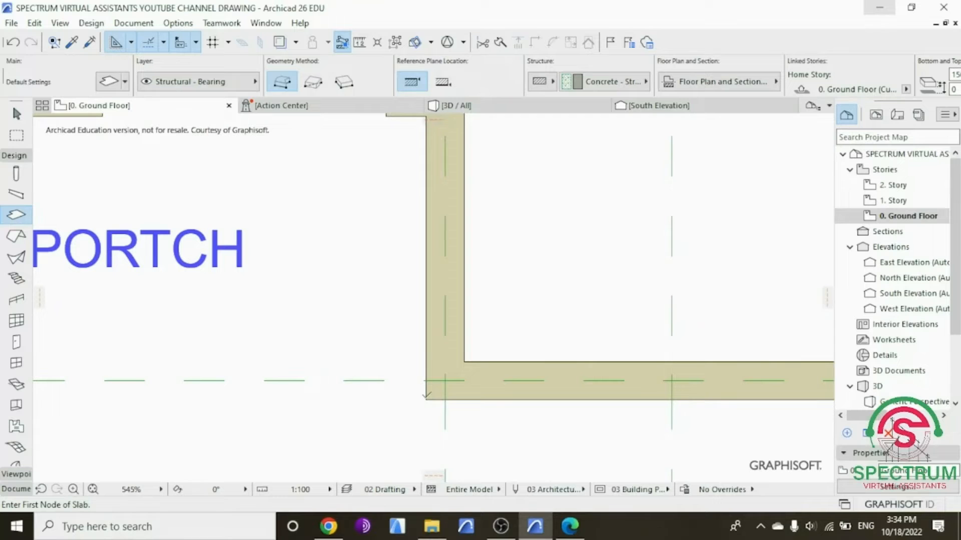
click(426, 399)
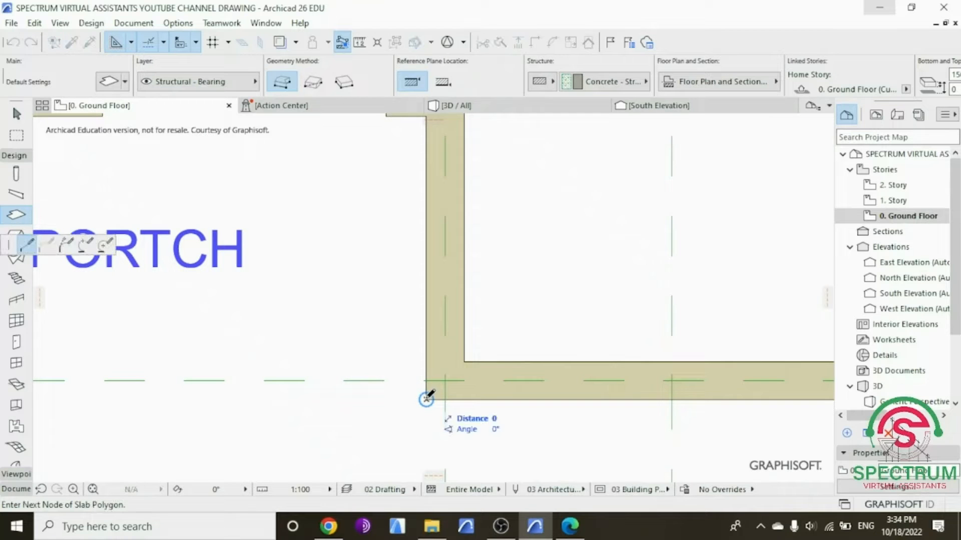
scroll(434, 400, down, 6)
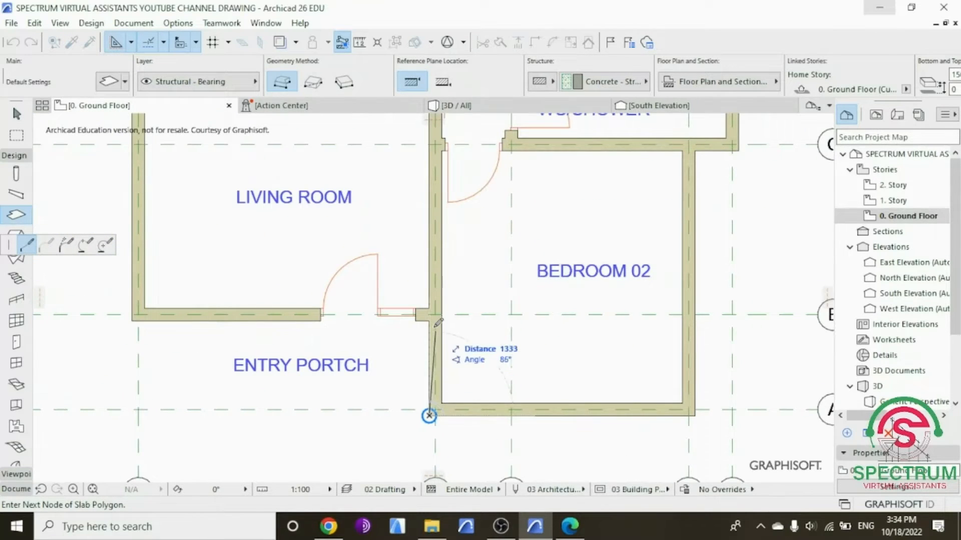
scroll(428, 318, up, 3)
click(425, 314)
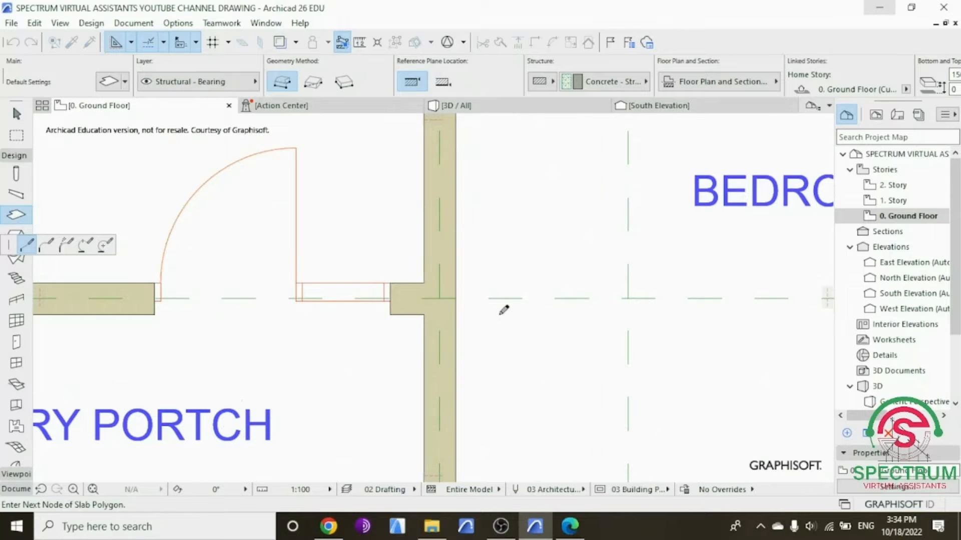
Step: Continue the slab outline along the living room's outer walls to grids 2 and D, and on to the laundry room corner at grid 1
scroll(504, 306, down, 4)
scroll(219, 314, up, 3)
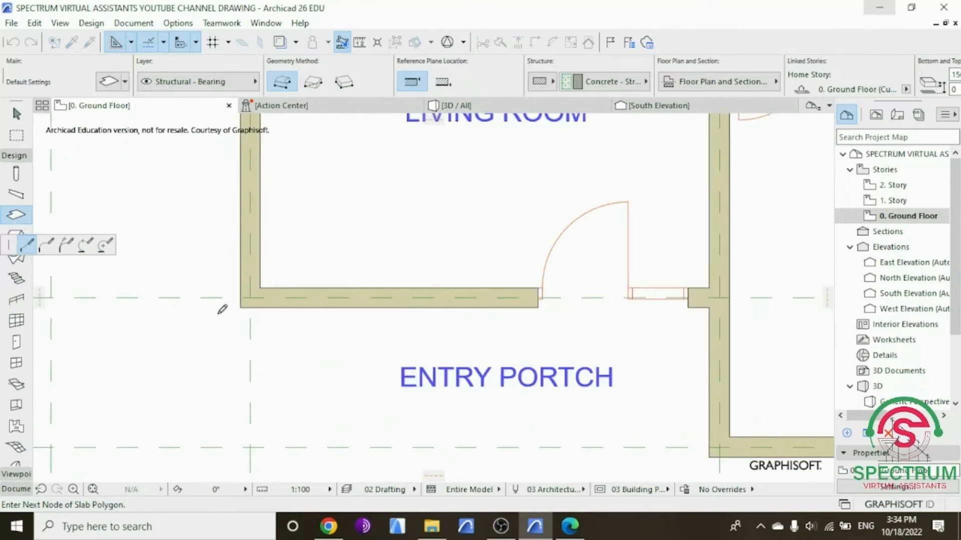
scroll(266, 395, down, 2)
scroll(266, 396, down, 3)
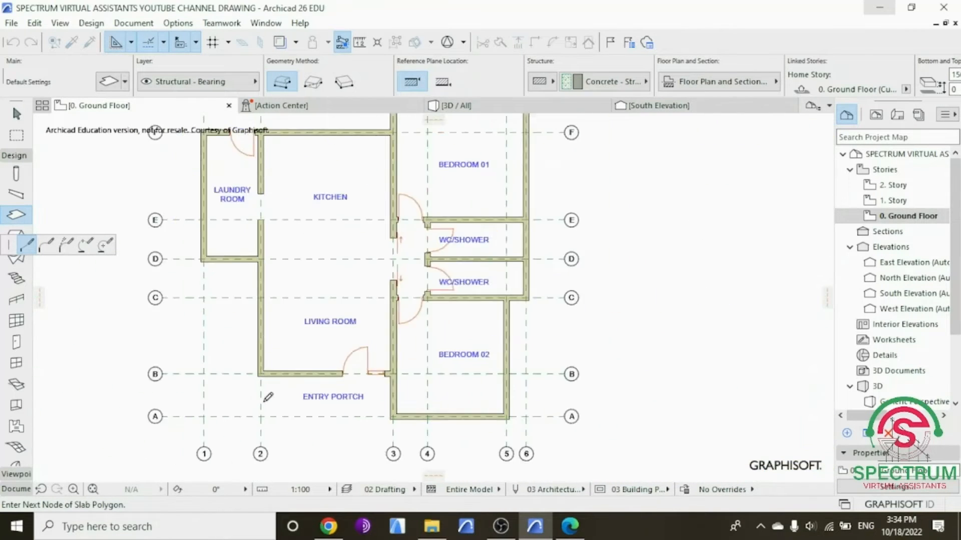
scroll(251, 267, up, 5)
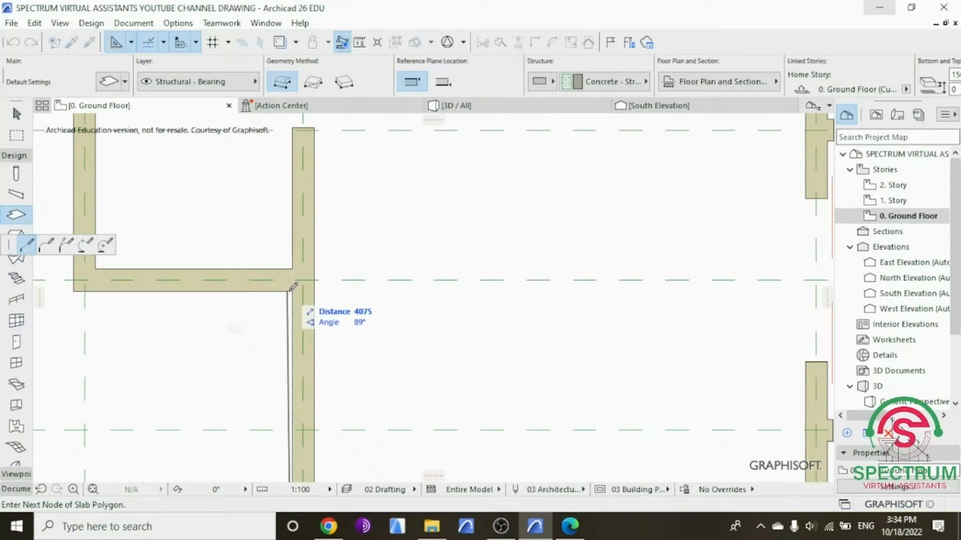
click(291, 291)
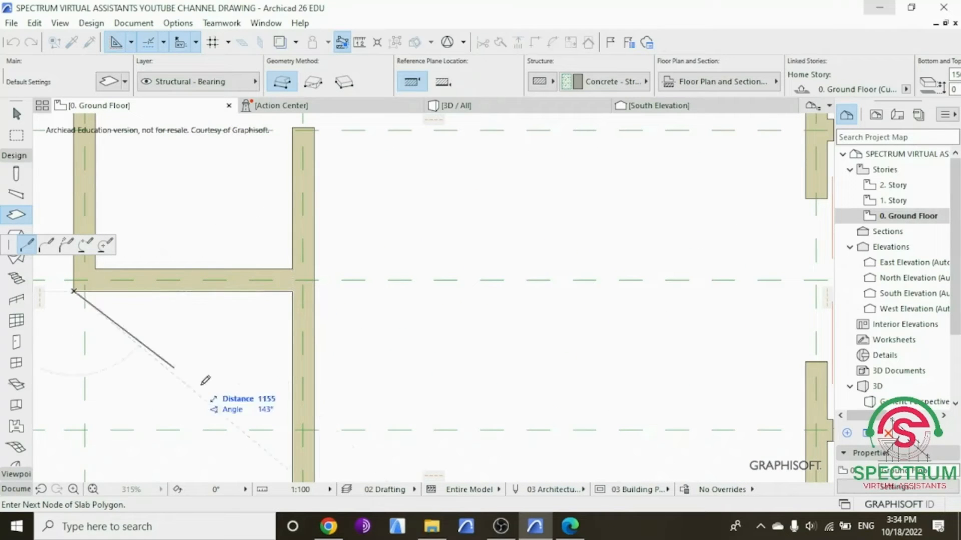
Step: Trace the slab outline around the laundry room and kitchen outer walls up to Bedroom 01's outer corner at grids 3 and G
scroll(208, 386, down, 4)
scroll(179, 244, up, 3)
scroll(179, 244, up, 2)
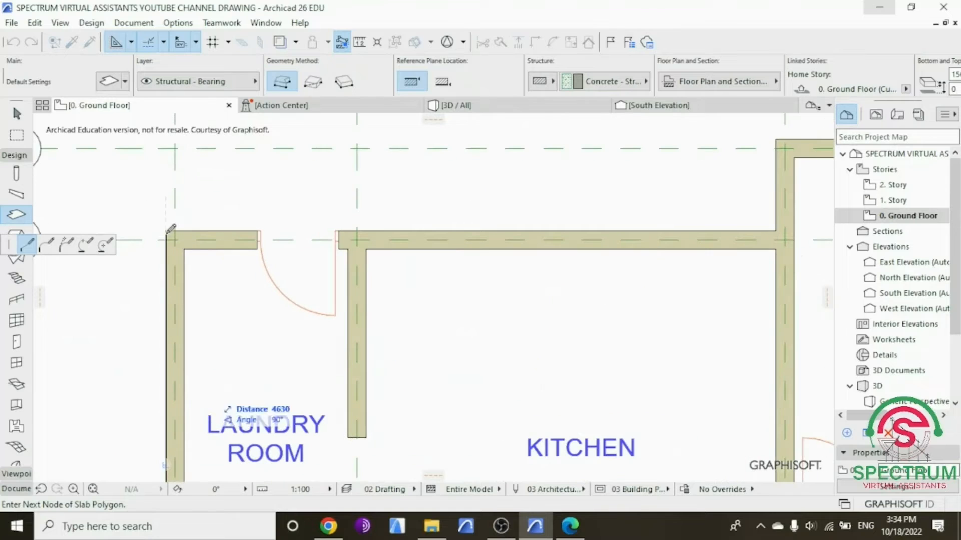
click(171, 239)
click(775, 228)
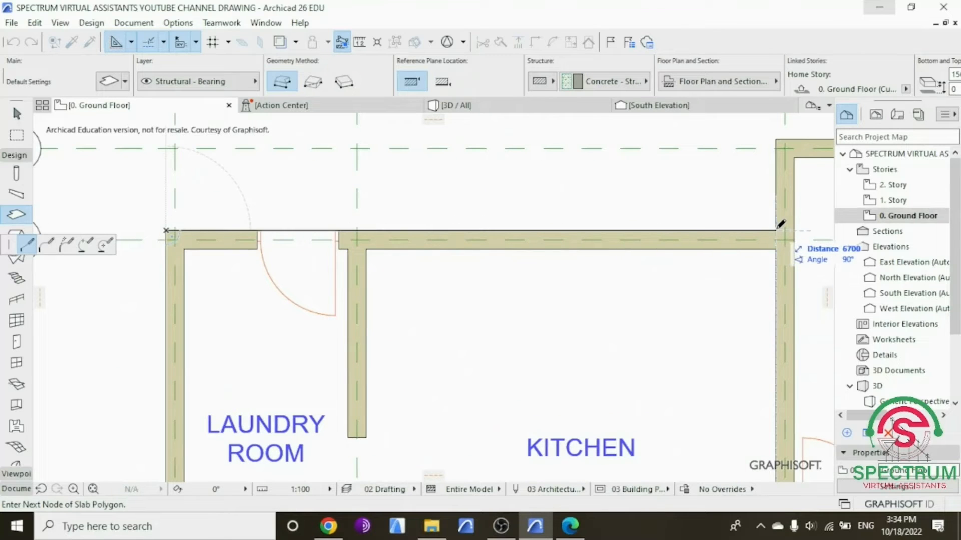
click(775, 140)
Step: Extend the slab outline around Bedroom 01's outer corner at grids 6 and G and along the outer wall to grid C
scroll(370, 200, down, 5)
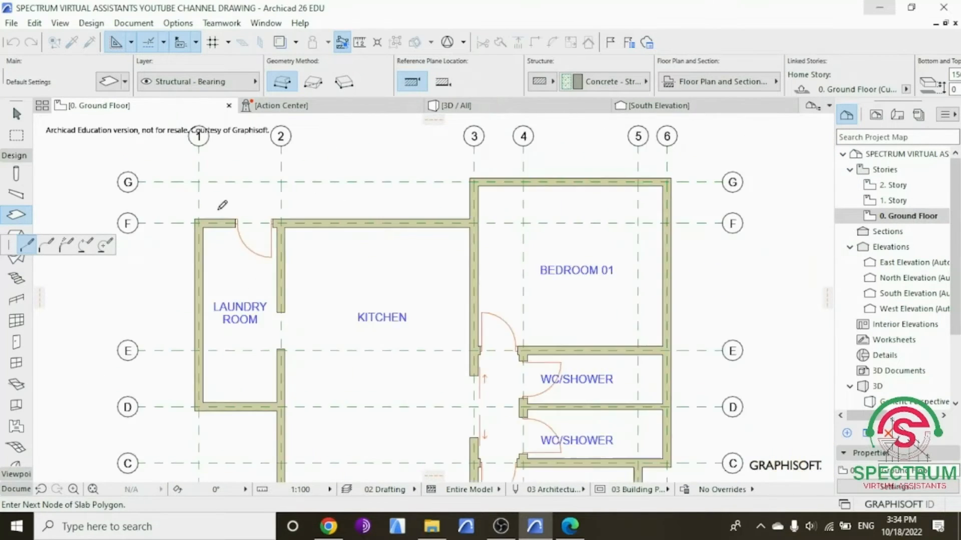
scroll(511, 179, up, 5)
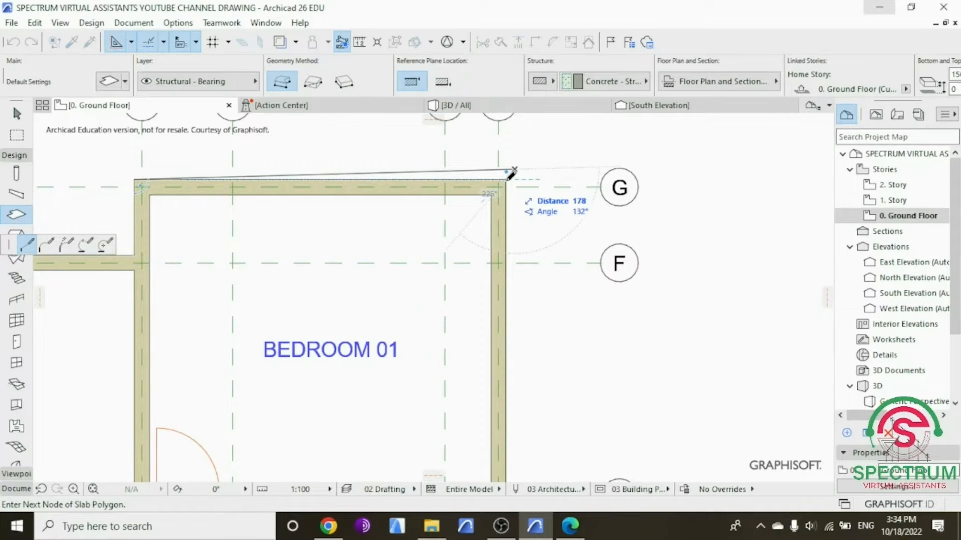
click(505, 180)
scroll(506, 179, down, 2)
scroll(504, 444, down, 2)
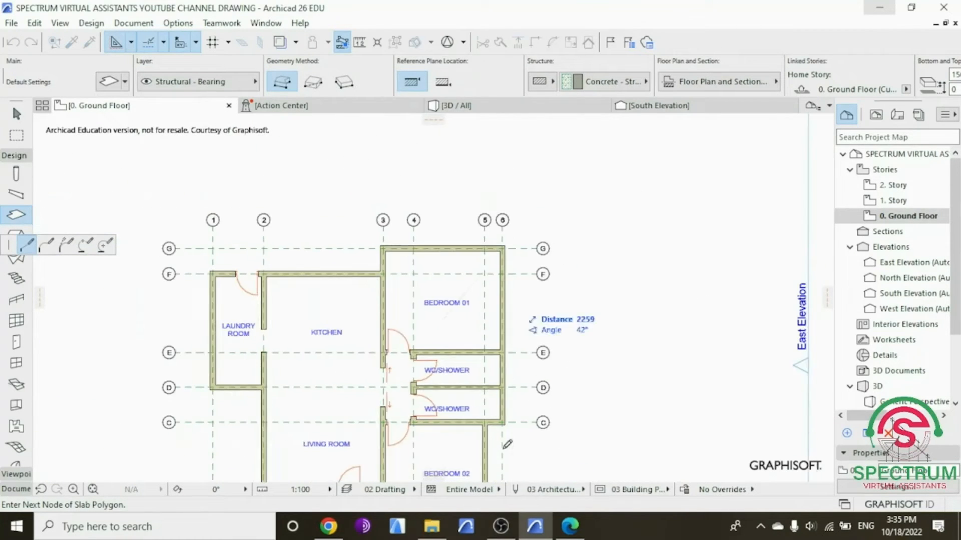
scroll(505, 444, up, 4)
scroll(508, 439, up, 2)
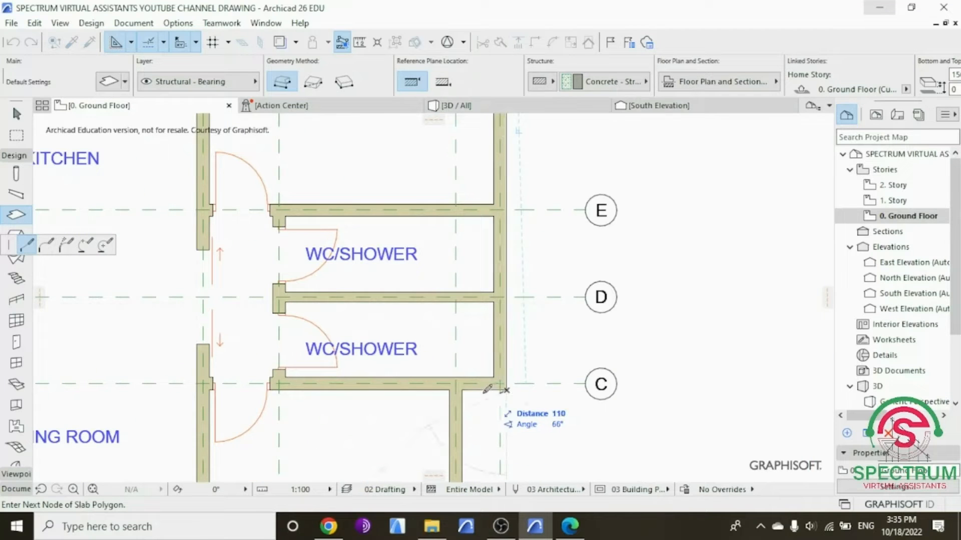
Step: Trace the slab outline around Bedroom 02's outer corner at grids 5 and A and close it at its starting point
scroll(461, 320, down, 3)
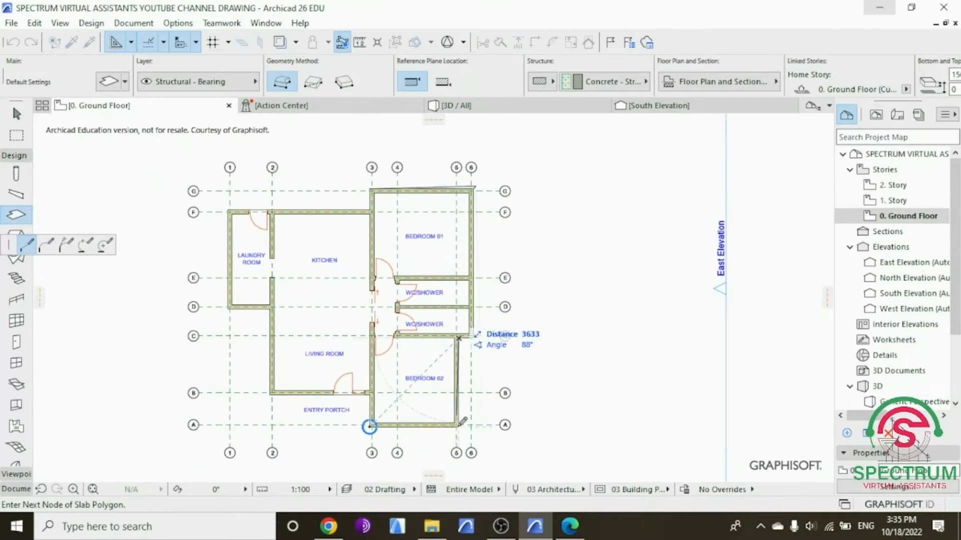
scroll(466, 421, up, 3)
scroll(465, 421, up, 1)
click(460, 427)
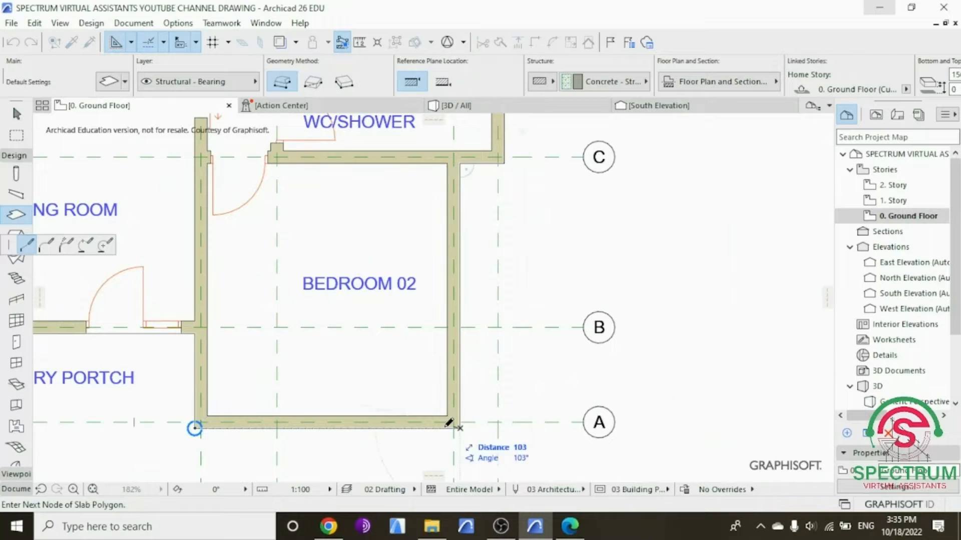
click(194, 428)
scroll(356, 428, down, 4)
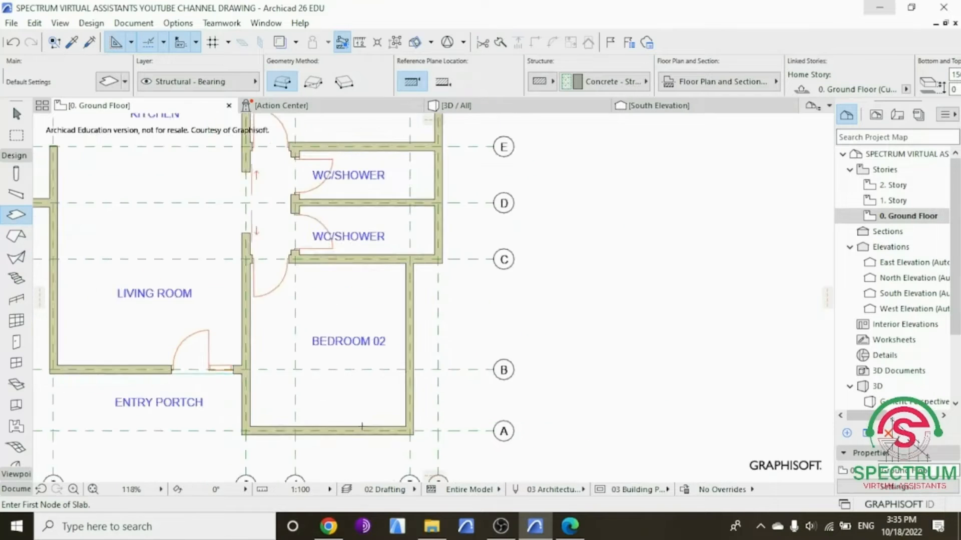
Step: Select the slab, merge its stray node near grids 6 and G into Bedroom 01's outer wall corner, and clear the selection
scroll(393, 176, up, 4)
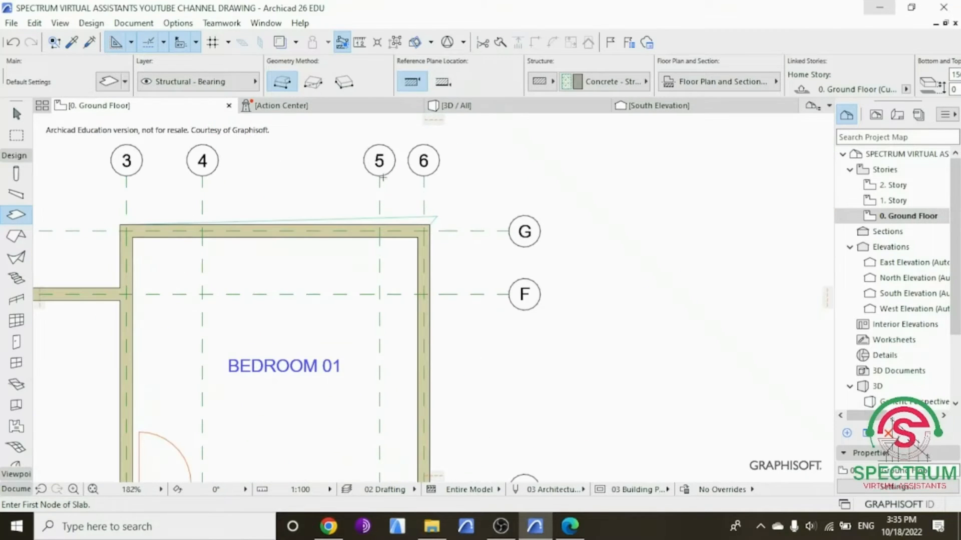
key(Escape)
click(312, 270)
scroll(435, 217, up, 3)
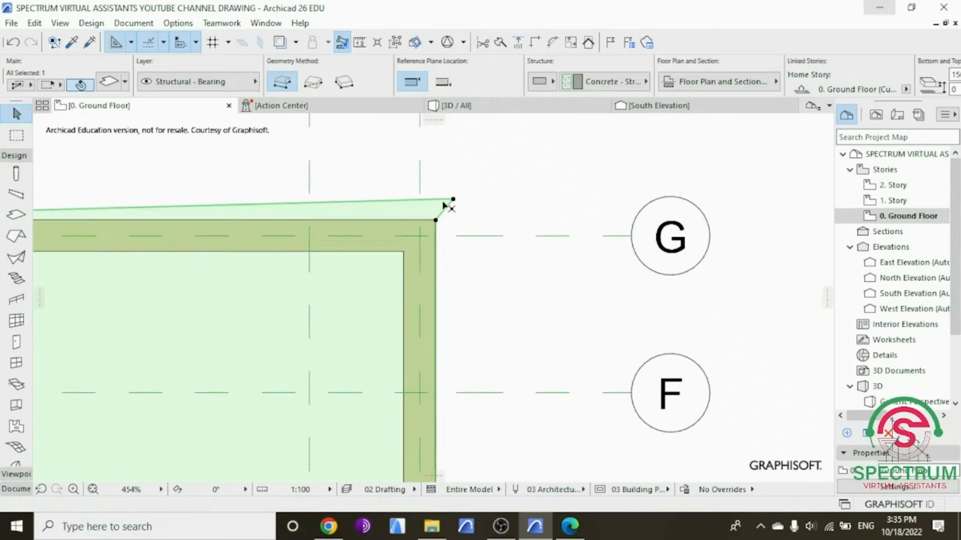
click(452, 200)
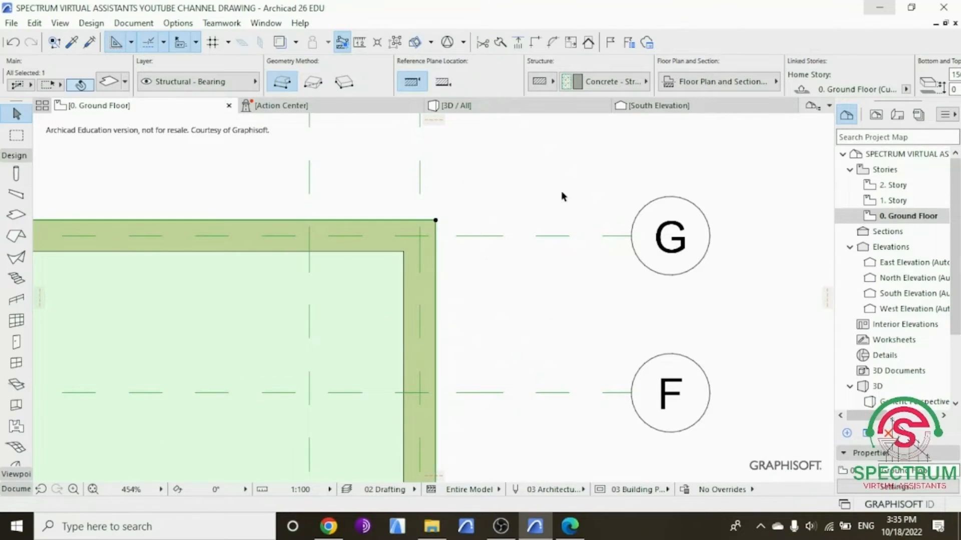
scroll(560, 193, down, 2)
scroll(550, 164, down, 3)
click(608, 227)
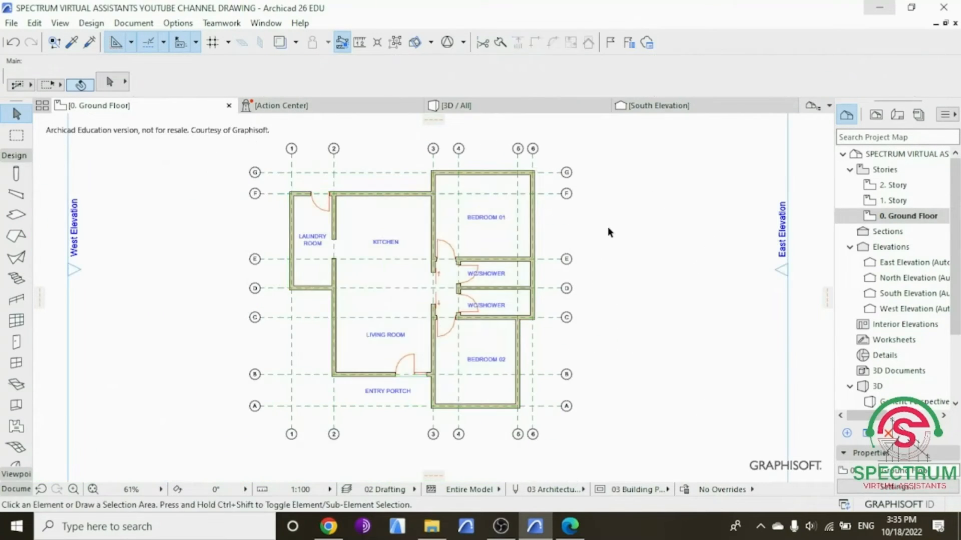
Step: Inspect the house model with its floor slab in 3D from above and return to the ground floor plan
click(505, 109)
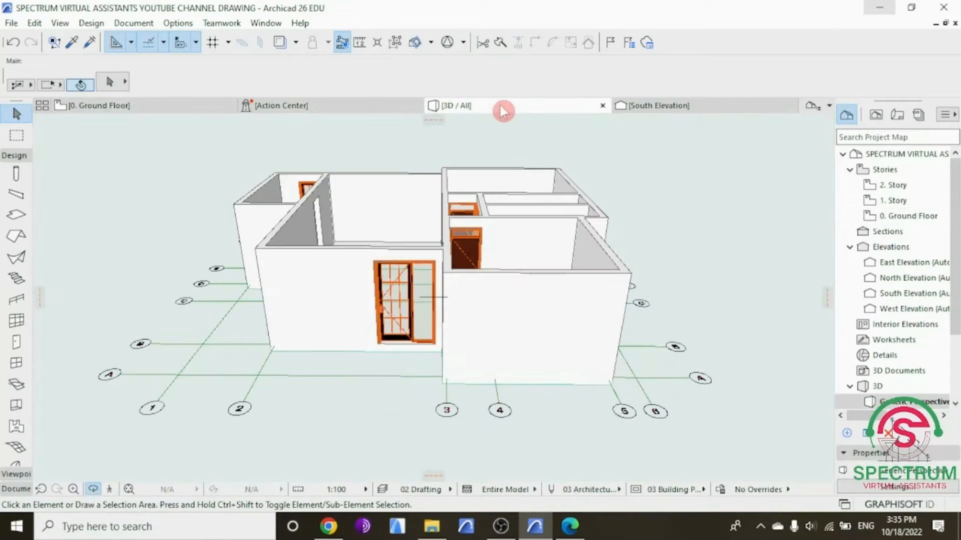
click(425, 265)
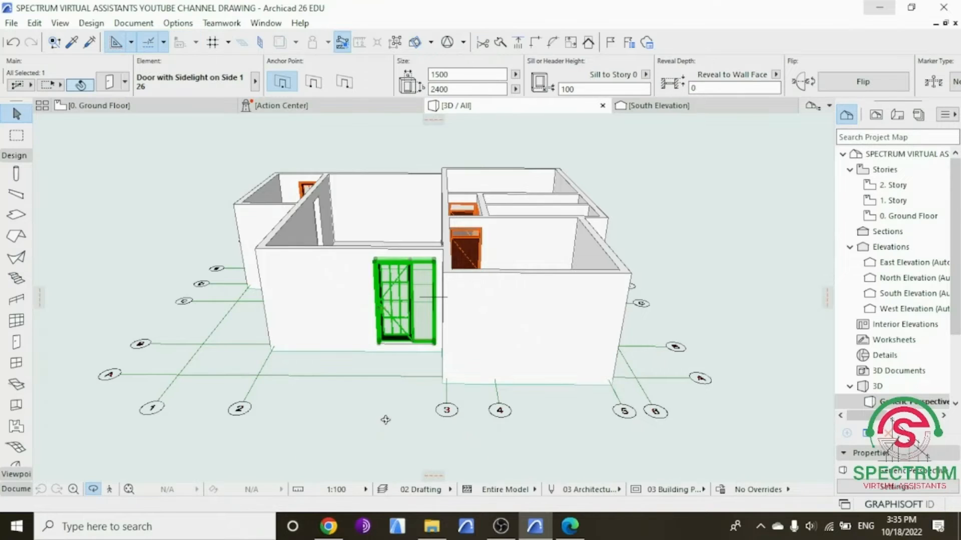
shift+middle_drag(385, 420, 348, 329)
shift+middle_drag(361, 289, 206, 253)
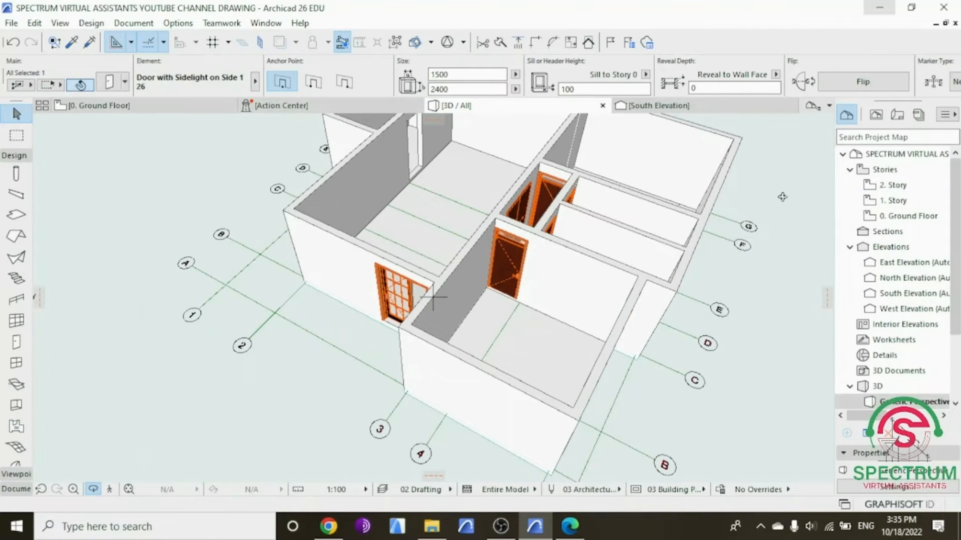
double_click(881, 216)
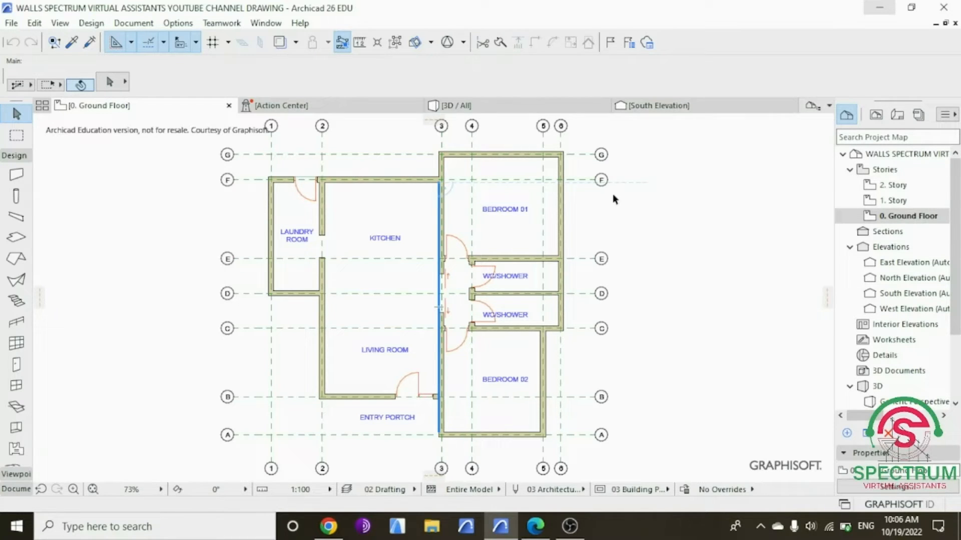
Step: Open the default settings for windows and choose Curved Window 26 from the Special Windows 26 library folder
scroll(594, 225, up, 2)
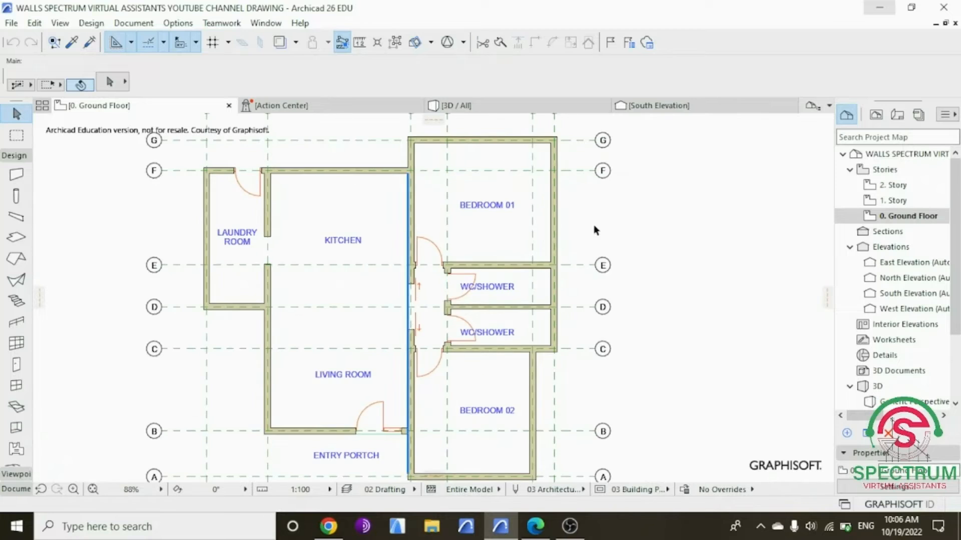
scroll(594, 227, down, 2)
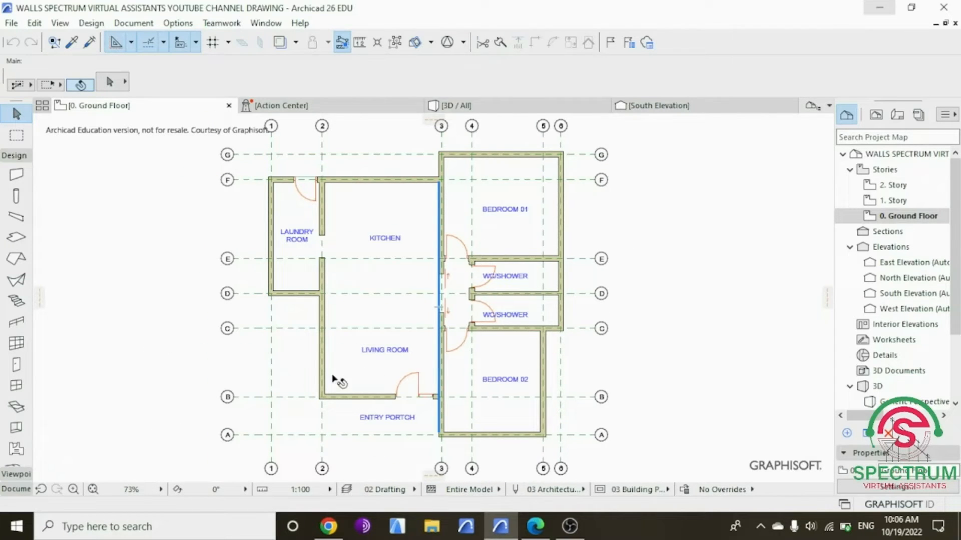
click(16, 159)
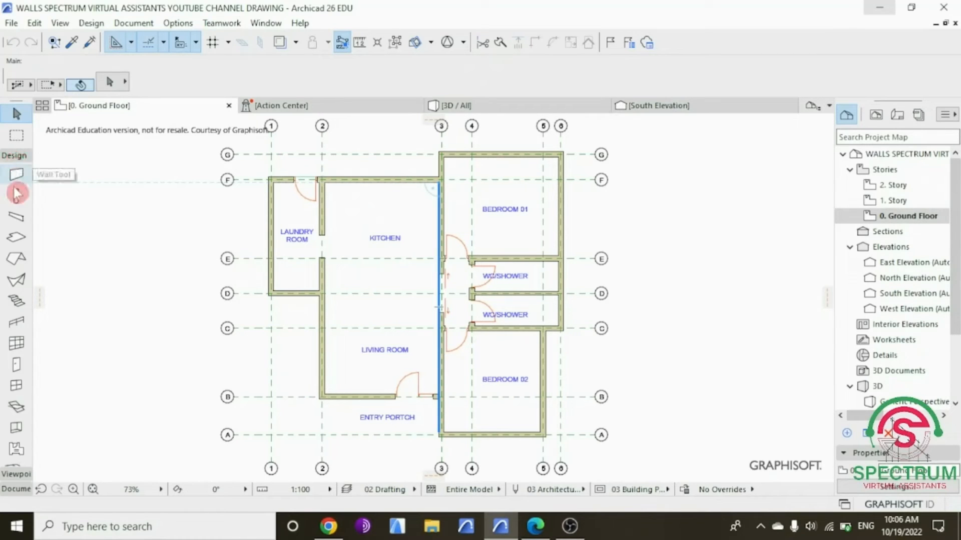
click(16, 388)
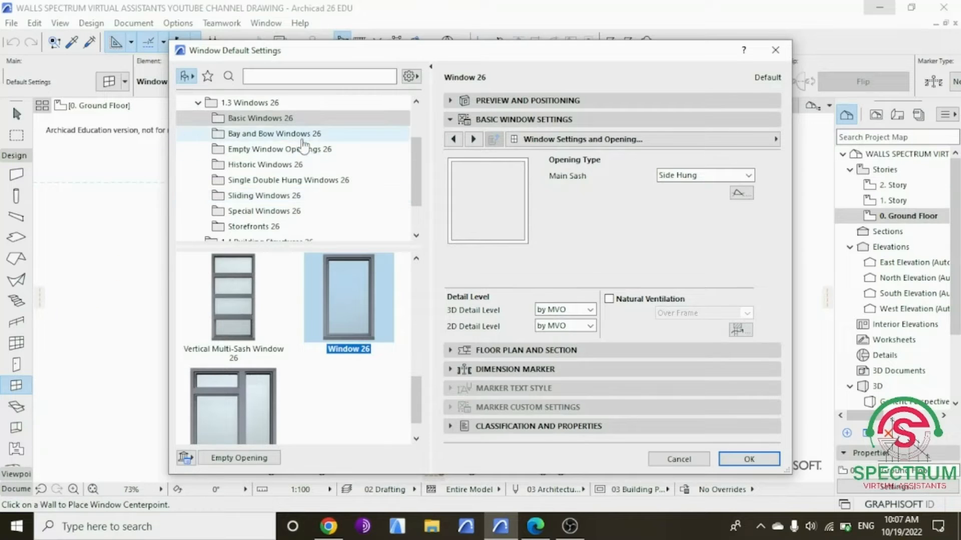
drag(414, 150, 411, 173)
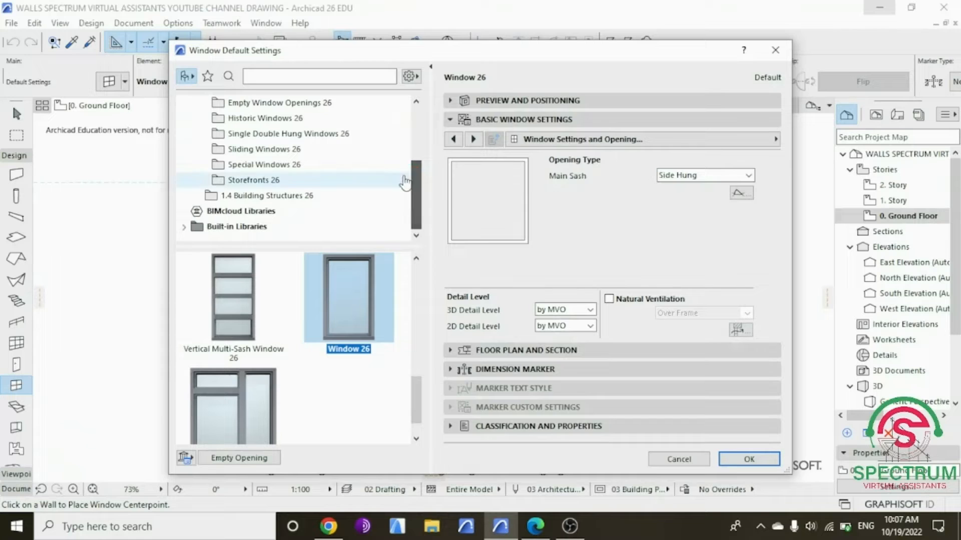
click(268, 169)
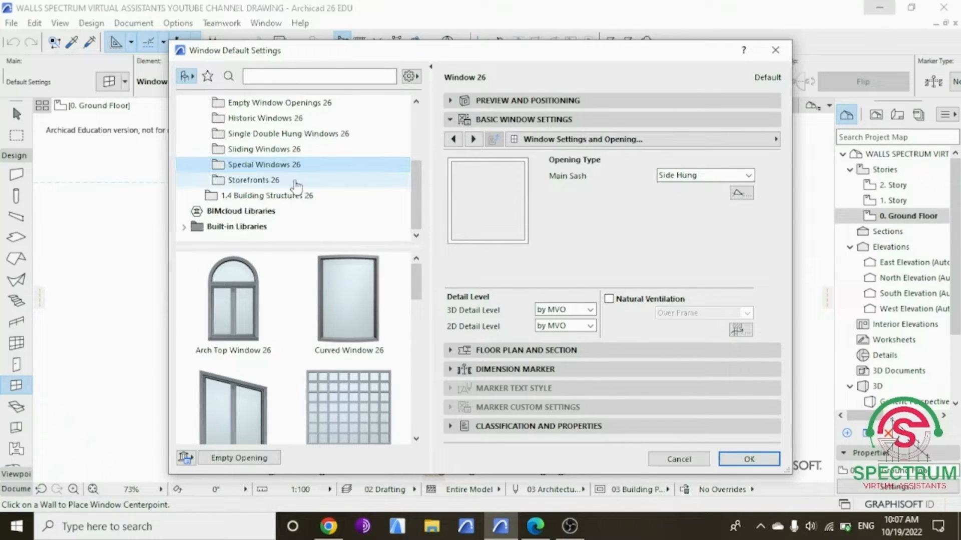
click(338, 296)
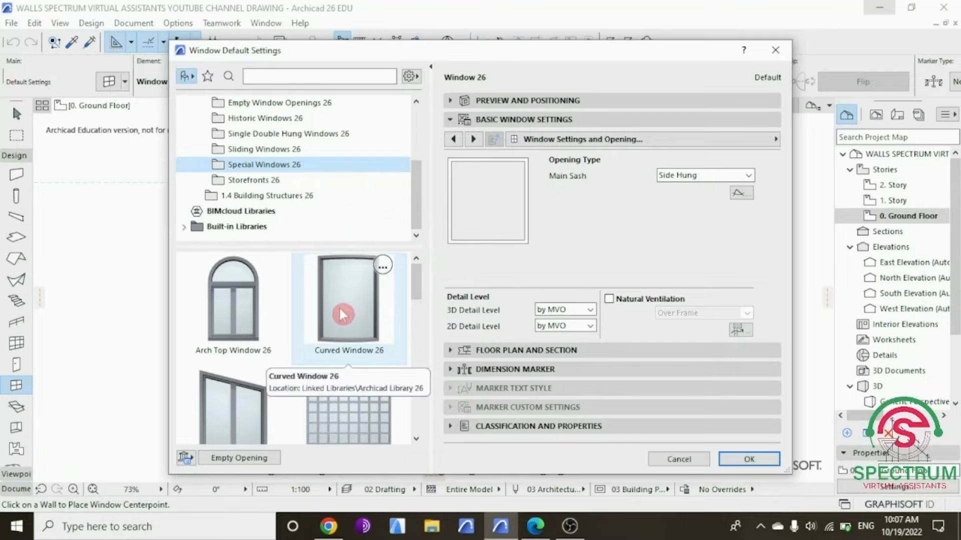
click(340, 299)
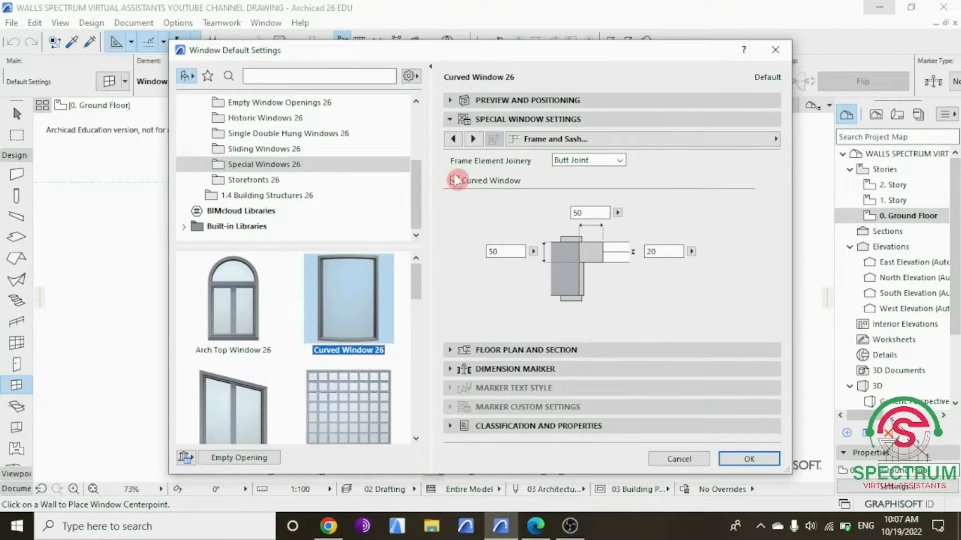
Step: Set the curved window's default width to 2000 and height to 1400
click(485, 100)
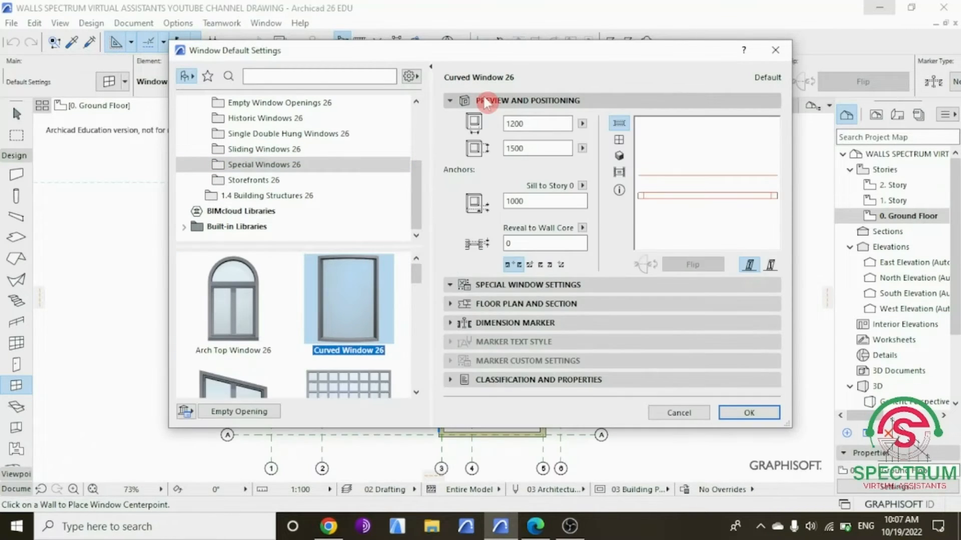
drag(524, 123, 504, 125)
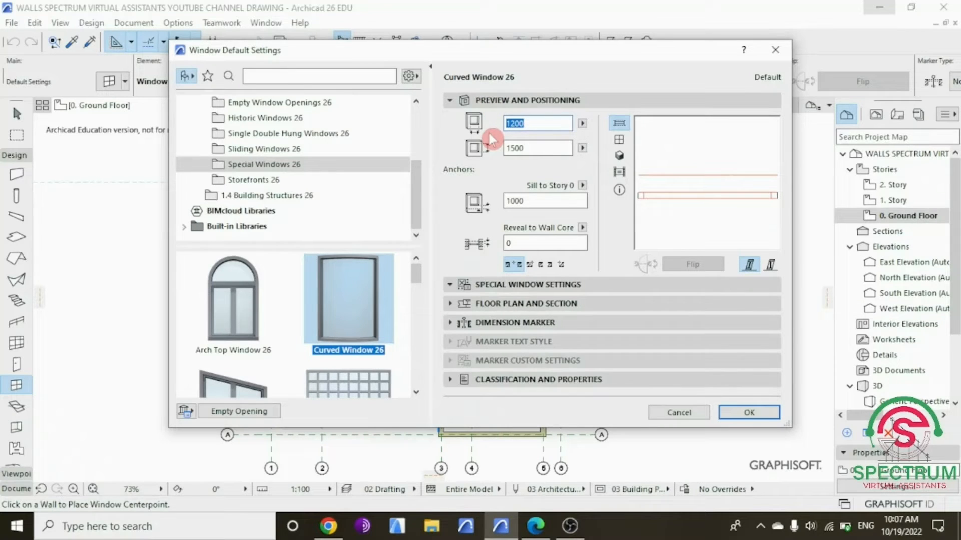
text(20)
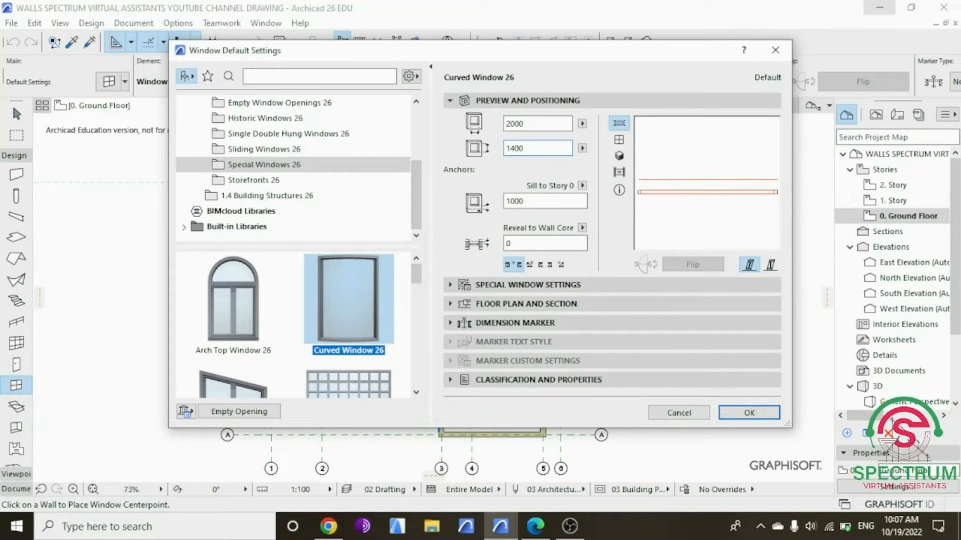
click(535, 100)
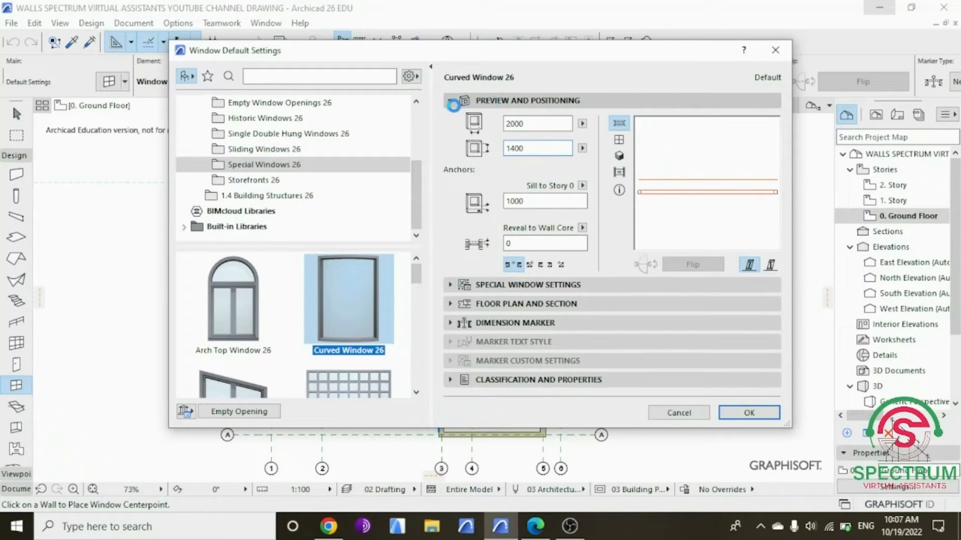
click(453, 103)
Step: Enable uniform window surfaces in the frame and sash model attributes and set the frame surface to Paint - Ivory Black
click(463, 122)
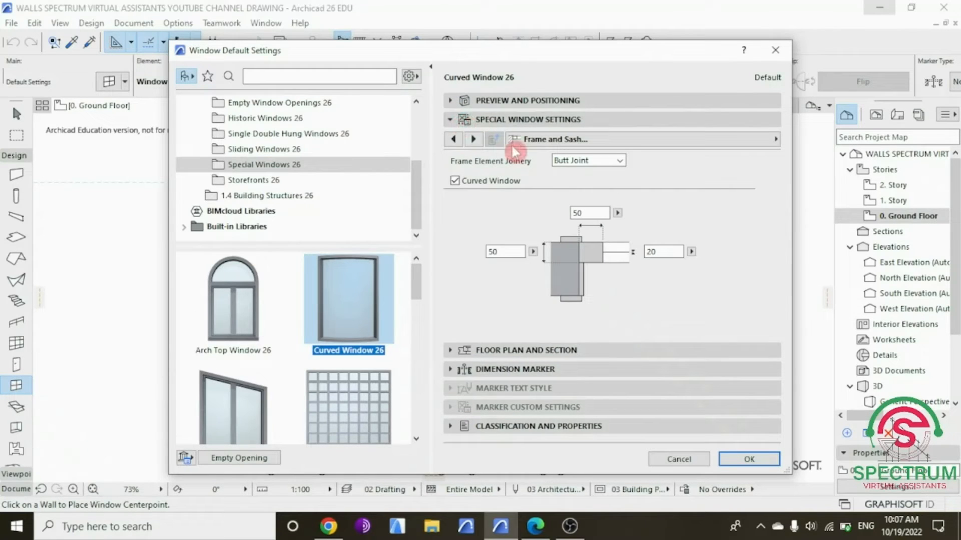
click(539, 141)
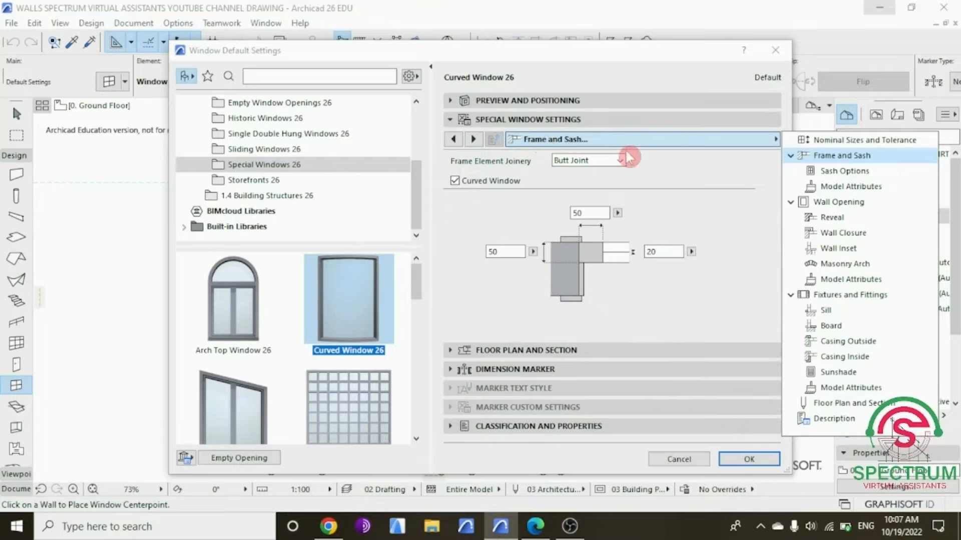
click(805, 187)
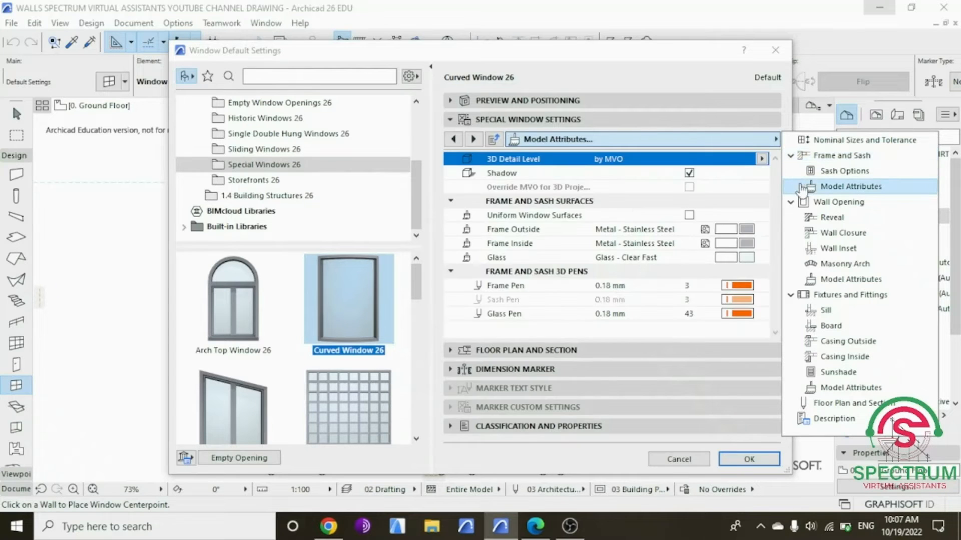
click(454, 205)
click(451, 203)
click(453, 205)
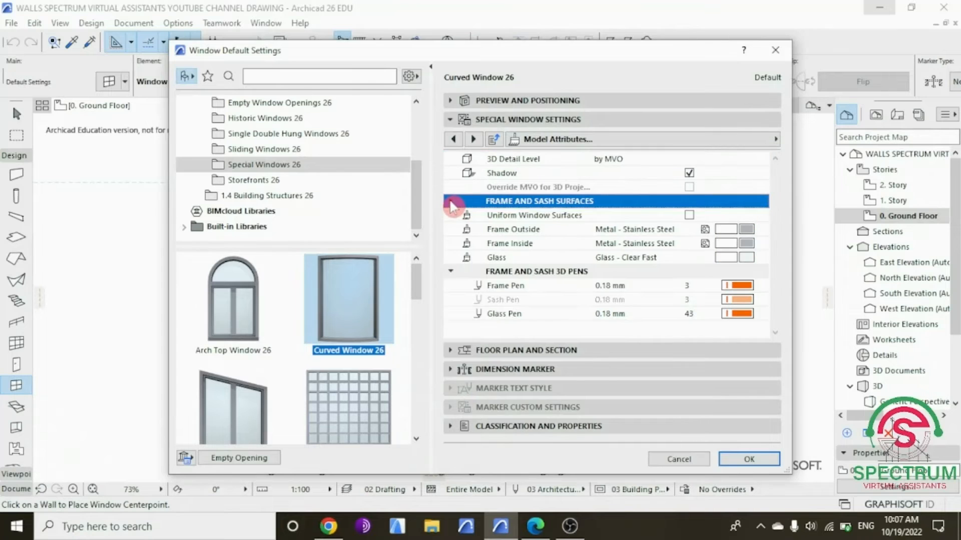
click(689, 216)
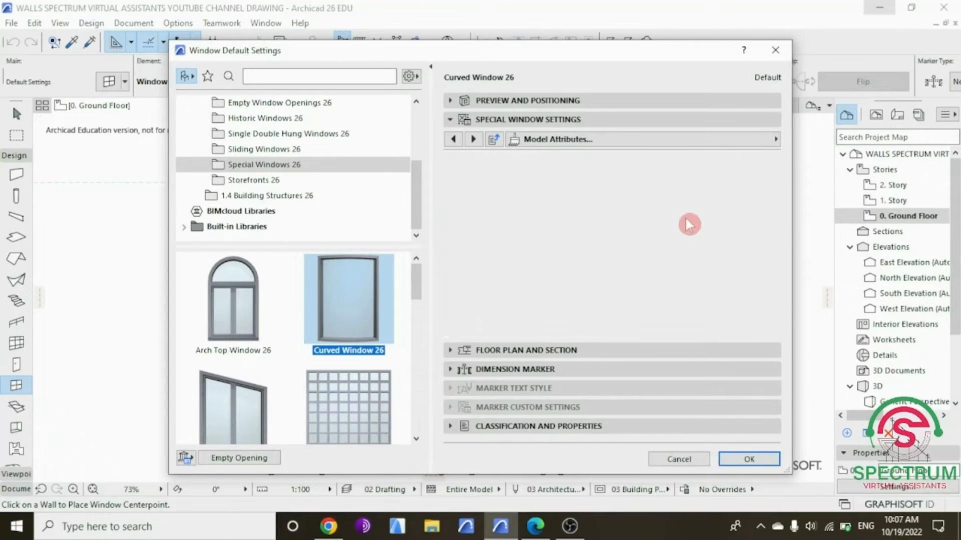
click(746, 229)
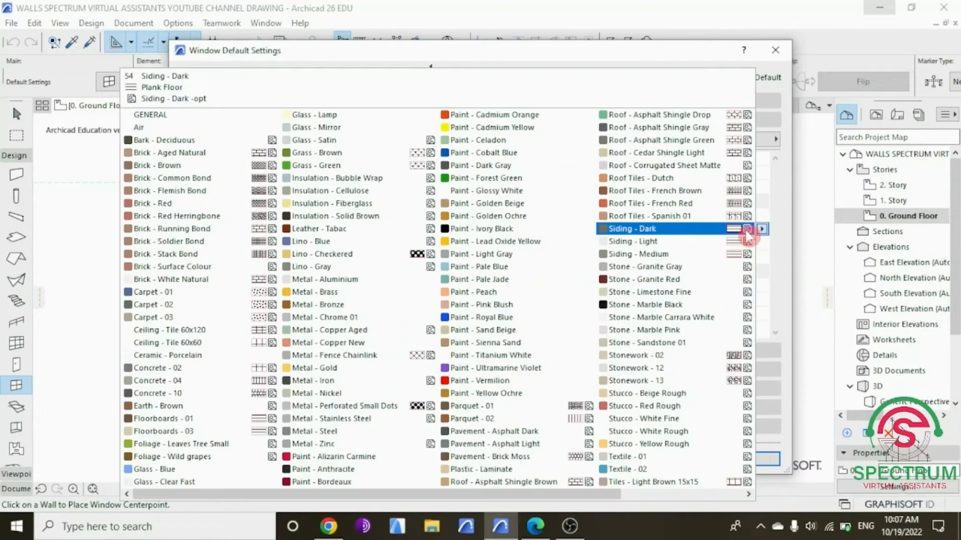
click(515, 231)
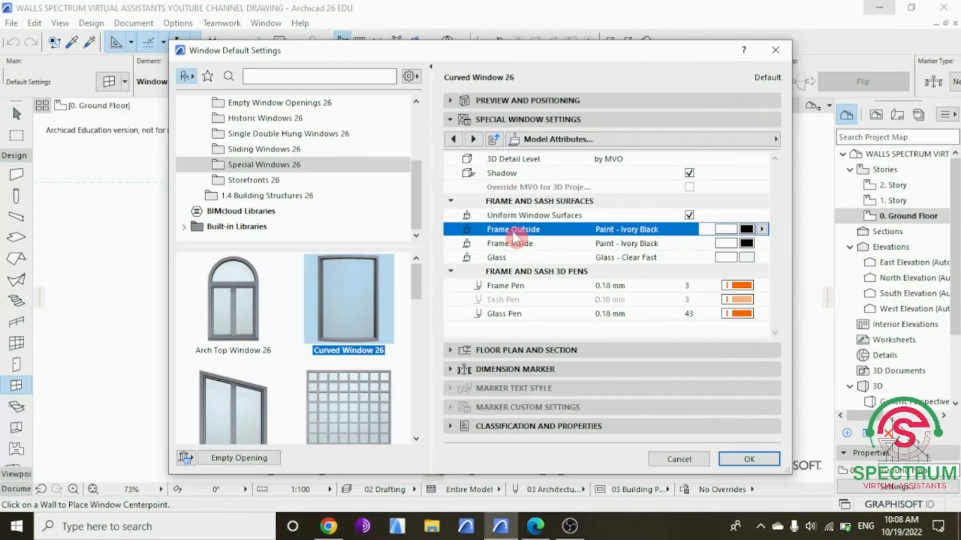
Step: Change the curved window's sash type to H-V Grid in the sash options
click(572, 142)
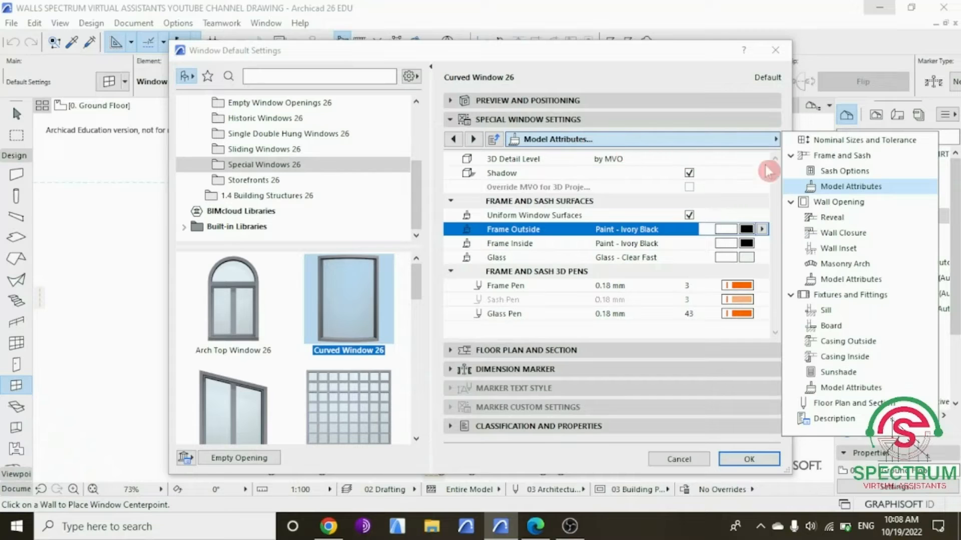
click(829, 172)
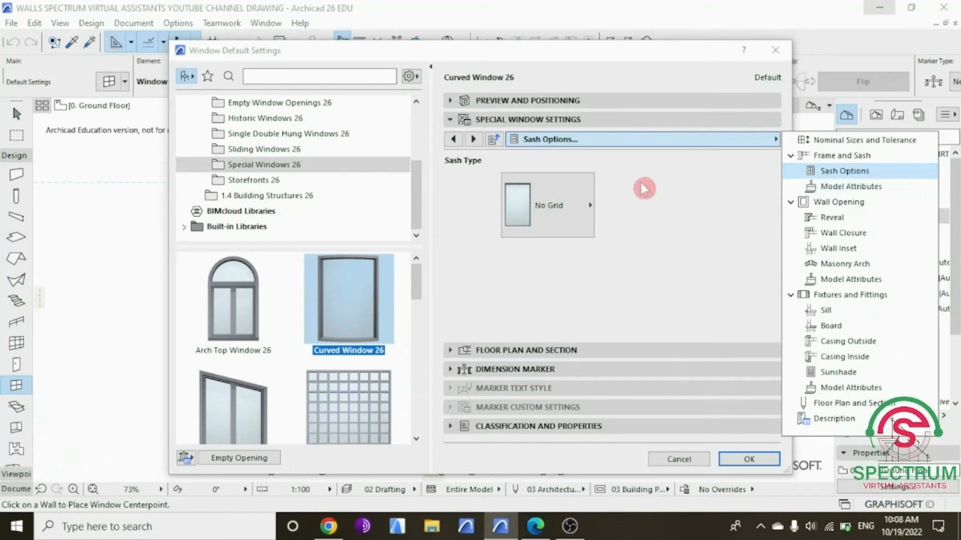
click(522, 204)
click(531, 213)
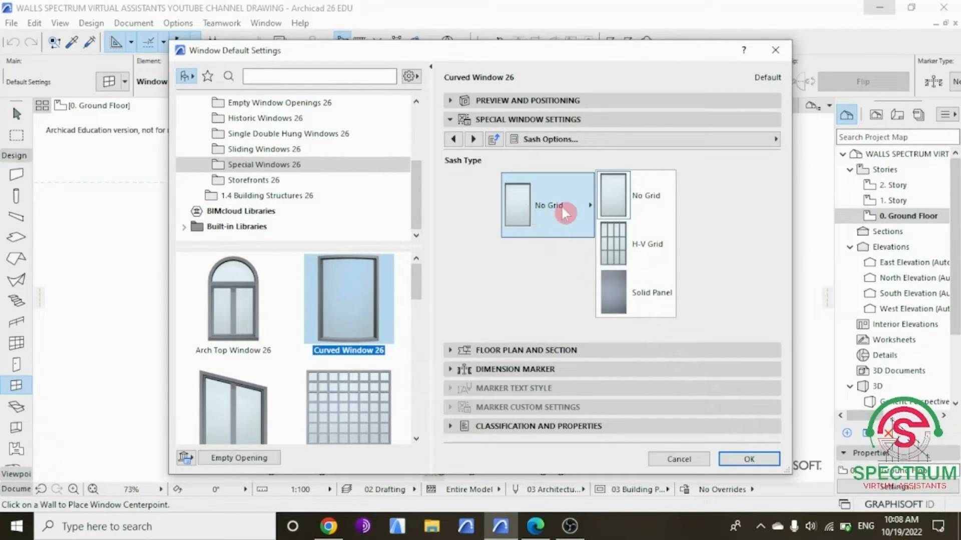
click(645, 252)
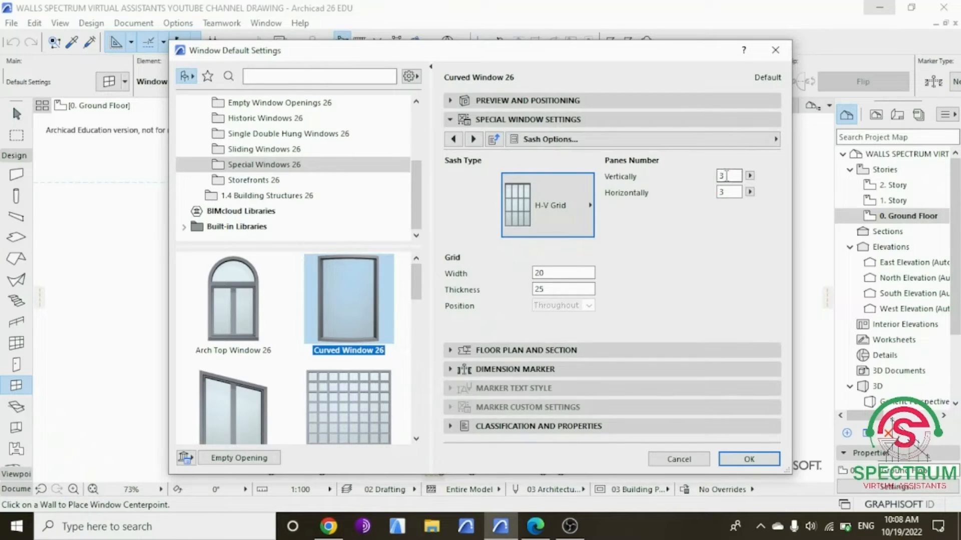
click(727, 207)
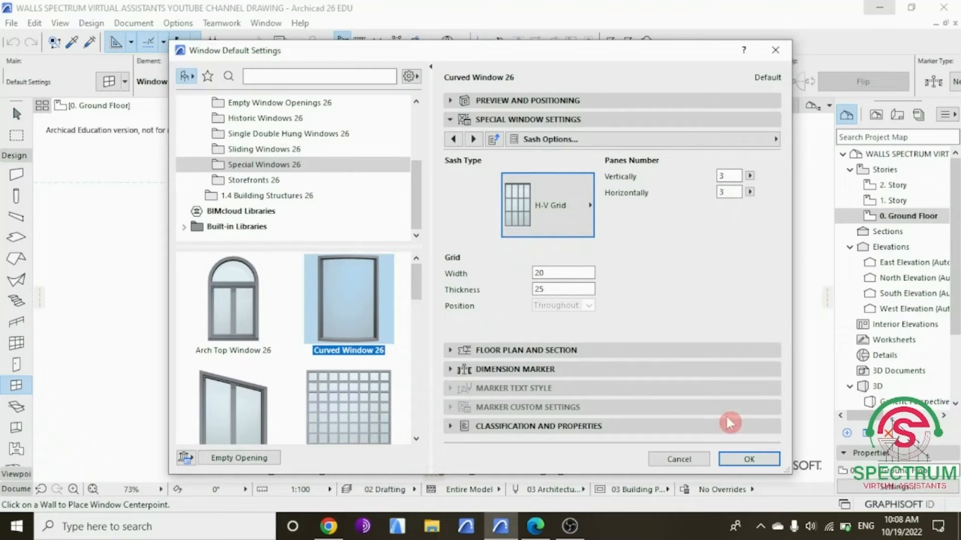
Step: Set the sash grid's width to 50 and thickness to 50
click(548, 273)
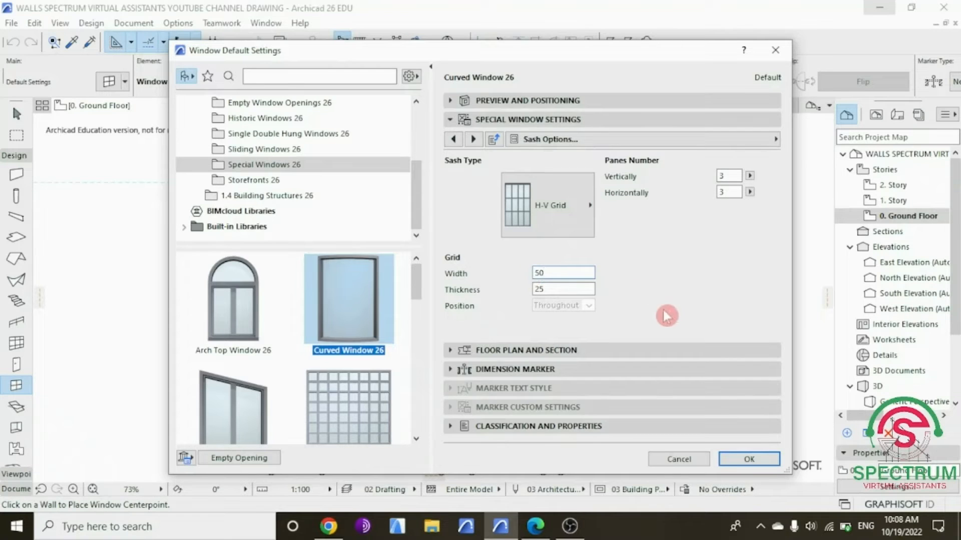
click(536, 289)
click(688, 335)
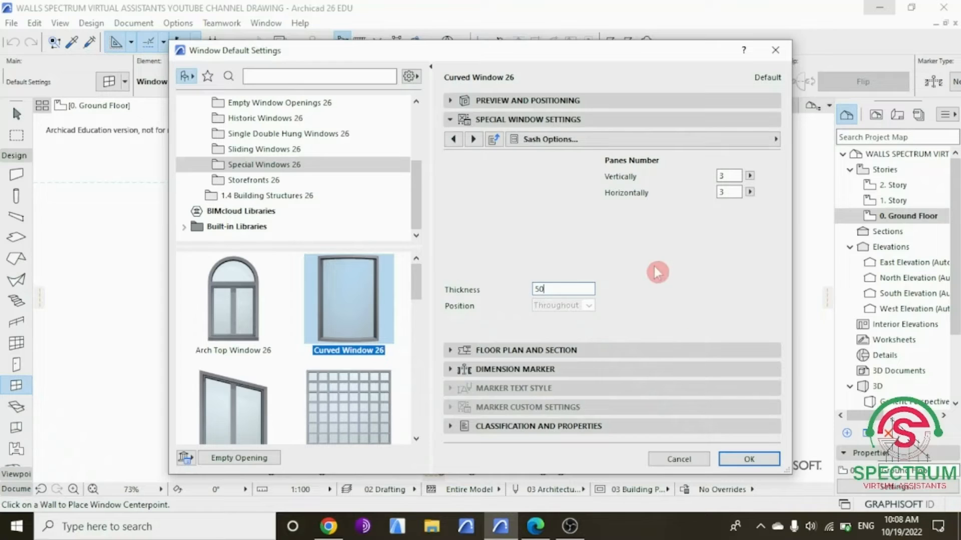
Step: Review the window's floor plan, section and dimension marker settings and accept the window defaults
click(450, 120)
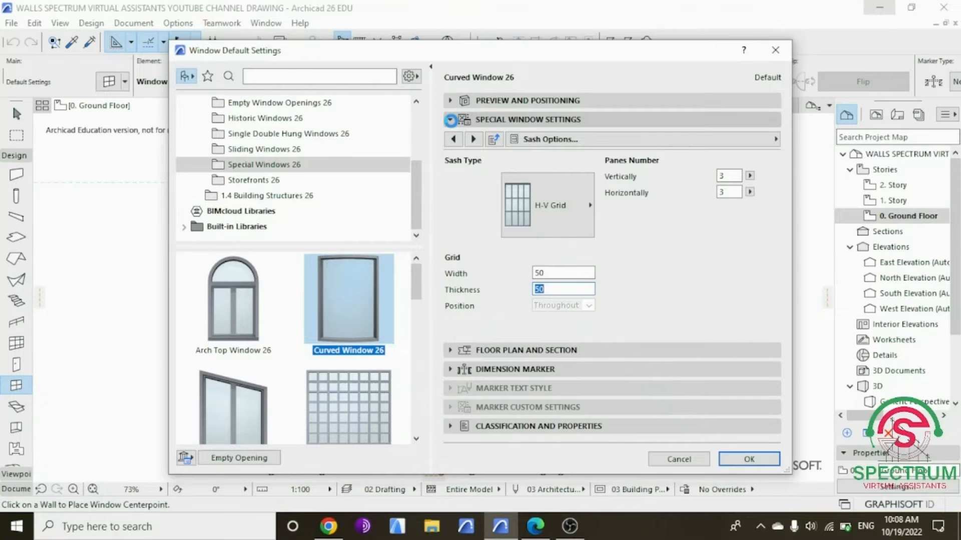
click(453, 138)
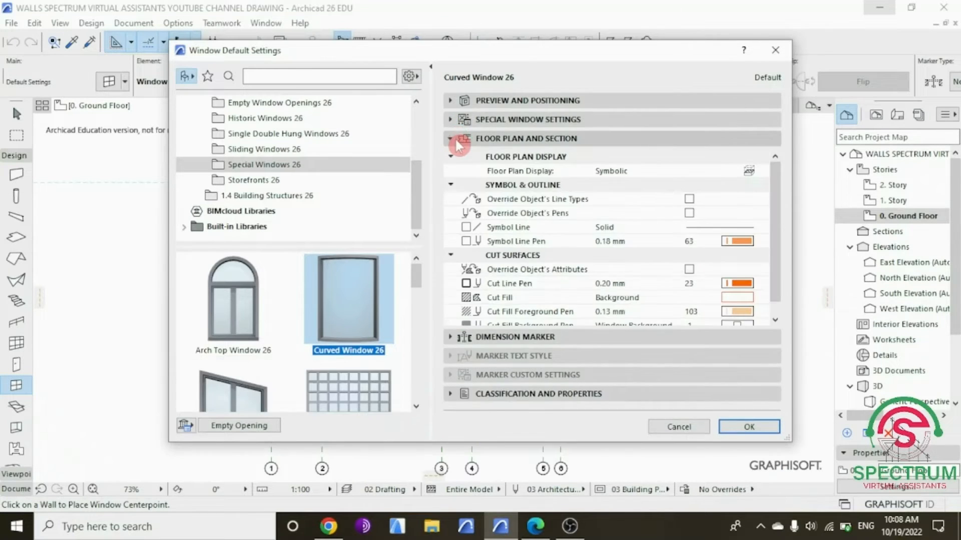
scroll(591, 205, down, 1)
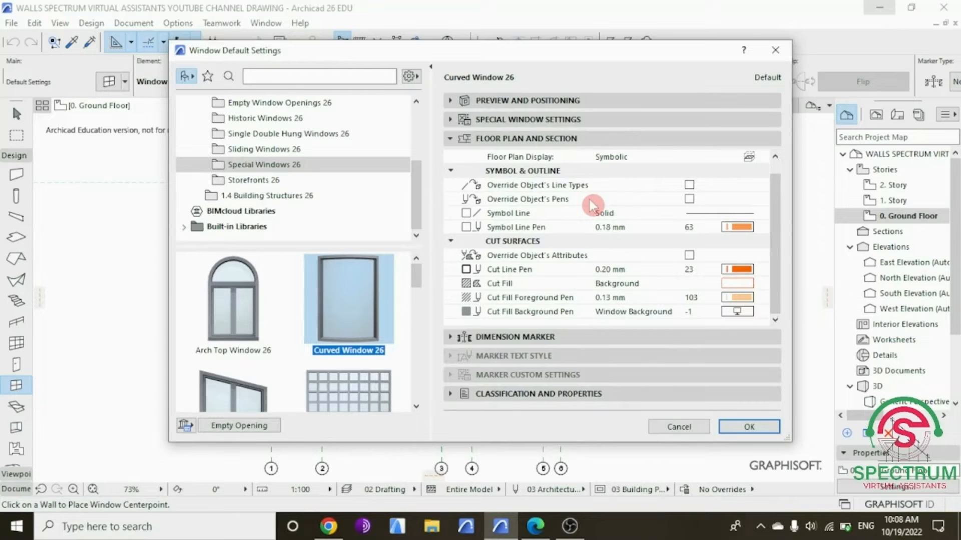
click(454, 337)
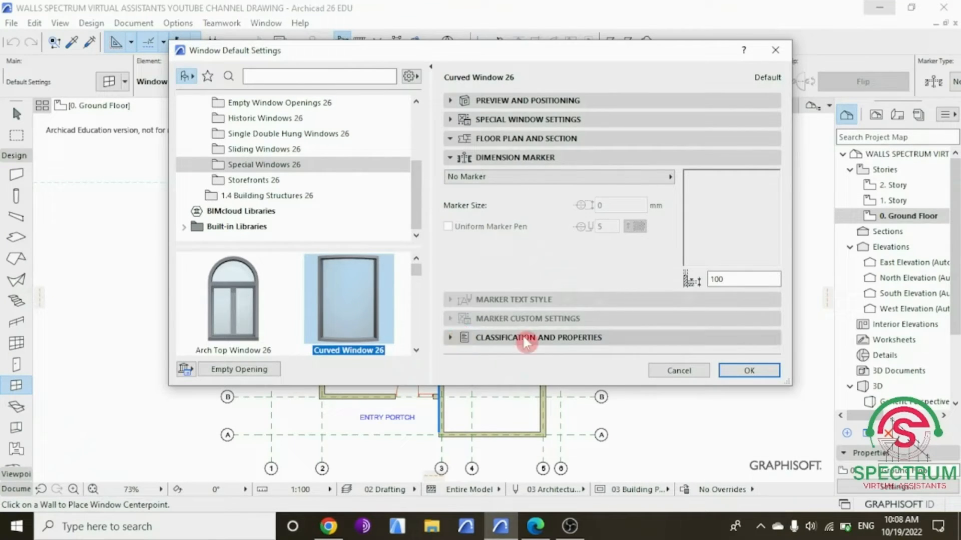
click(740, 371)
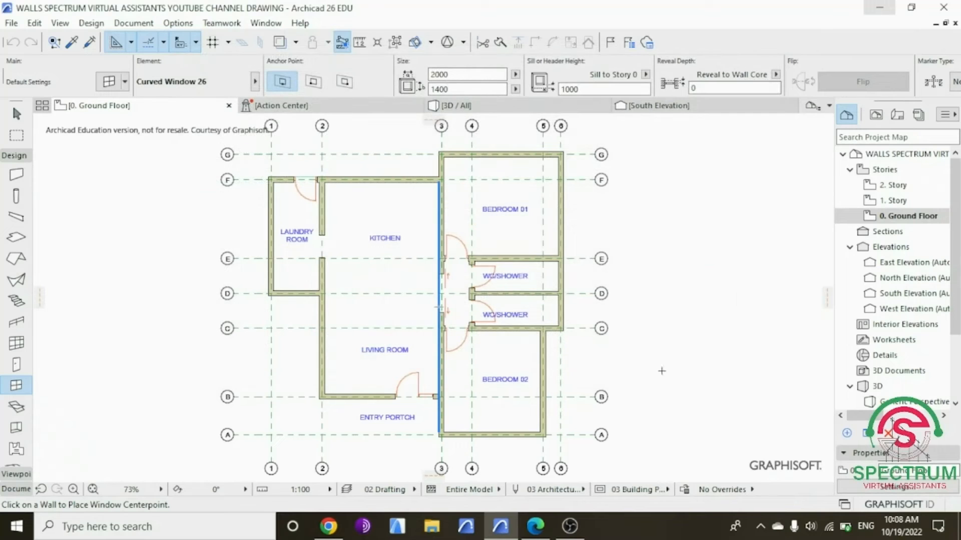
Step: Place the curved window in the living room wall facing the entry porch, to the left of the entrance door
scroll(355, 395, up, 5)
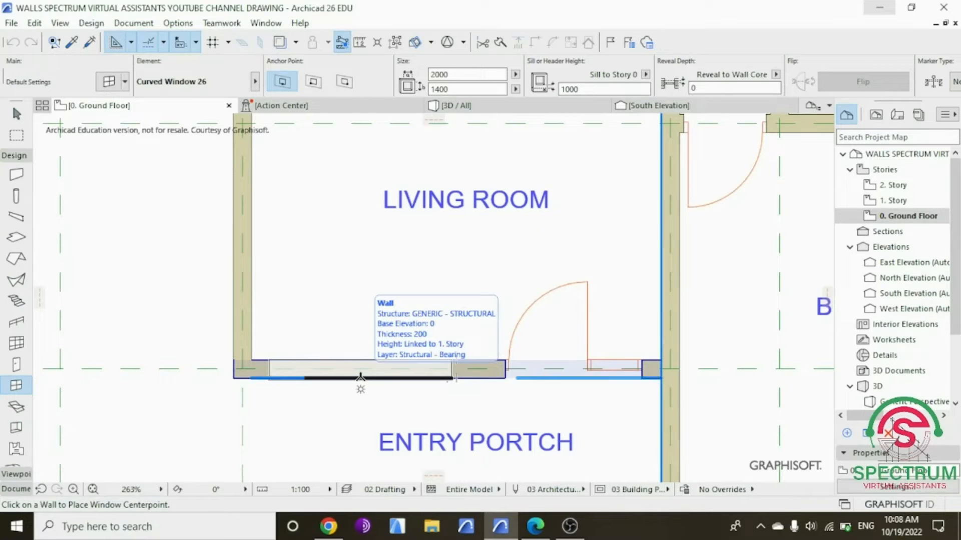
click(360, 378)
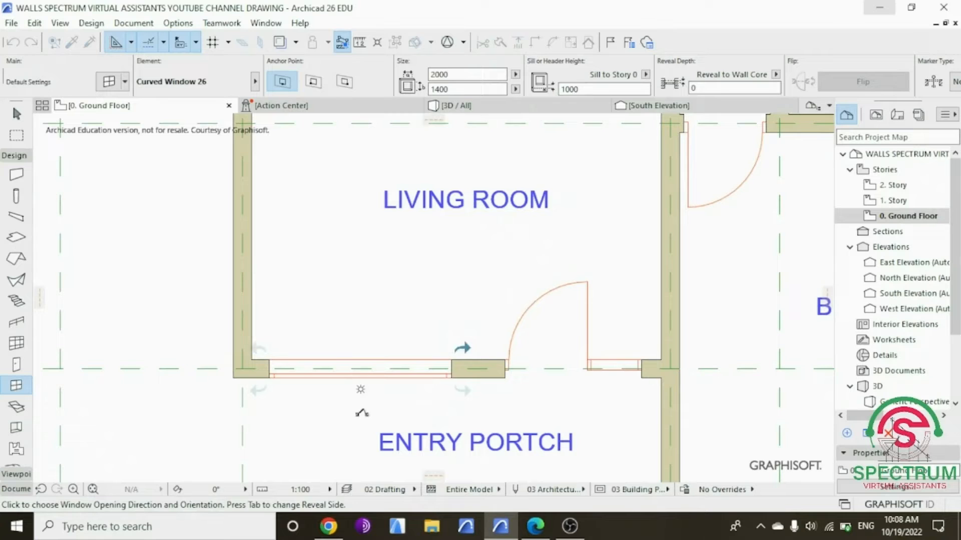
click(362, 415)
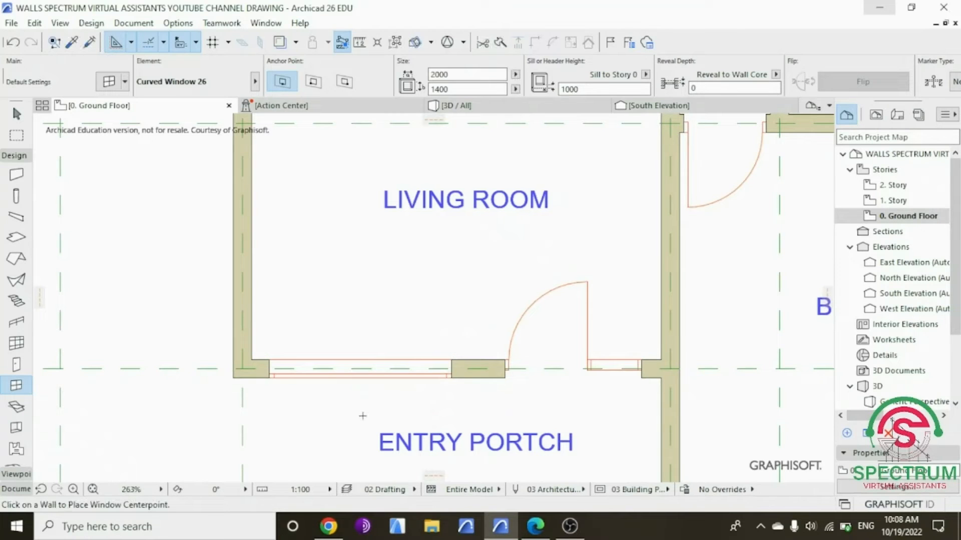
Step: Switch to the 3D view and examine the newly placed window's grid and frame beside the entrance door up close
click(456, 105)
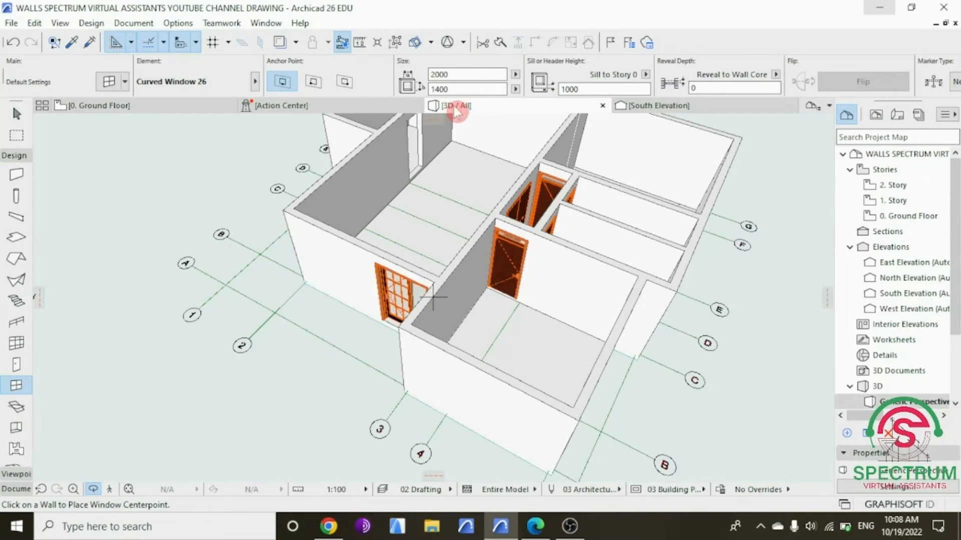
click(294, 329)
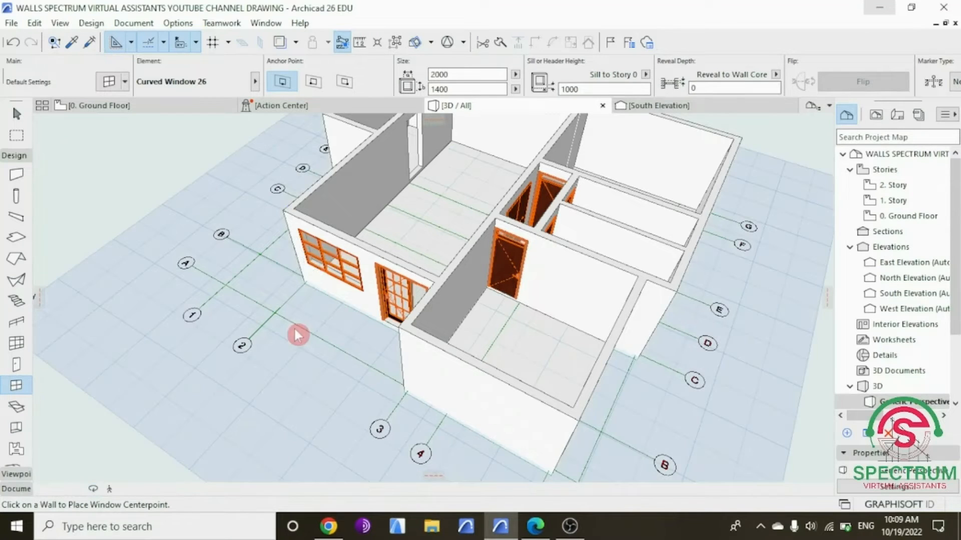
click(93, 489)
drag(141, 407, 261, 320)
scroll(261, 320, up, 3)
scroll(261, 319, up, 3)
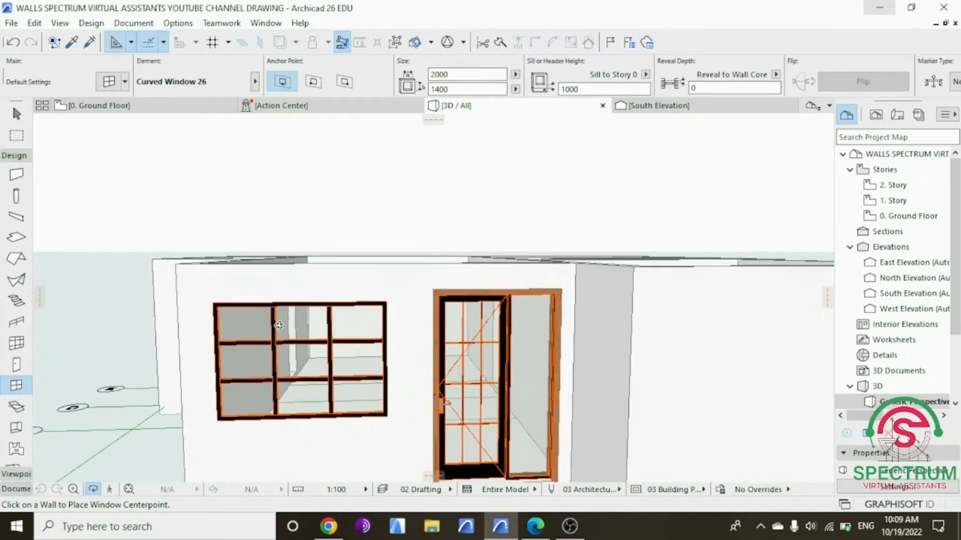
key(Escape)
key(Escape)
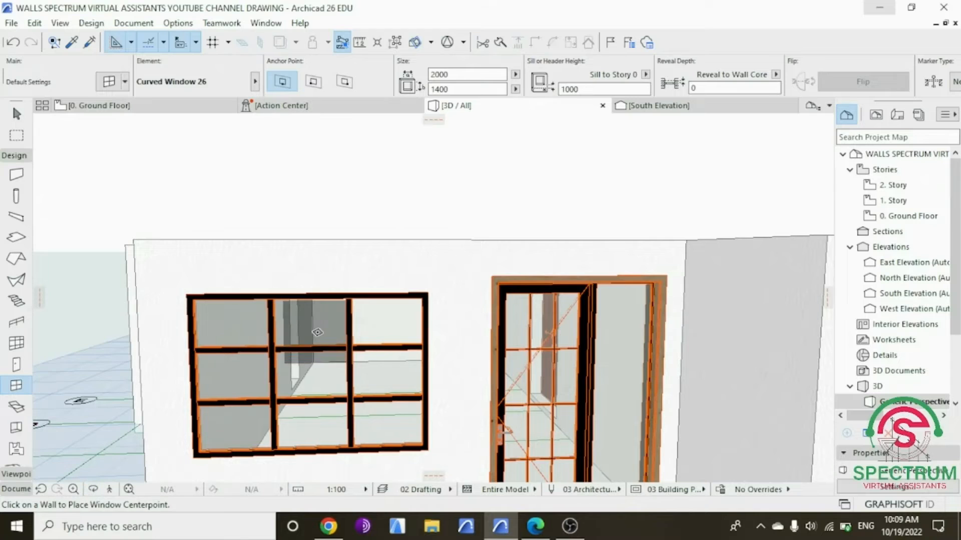
Step: Select the placed window in 3D and open its sash options in the special window settings
click(332, 332)
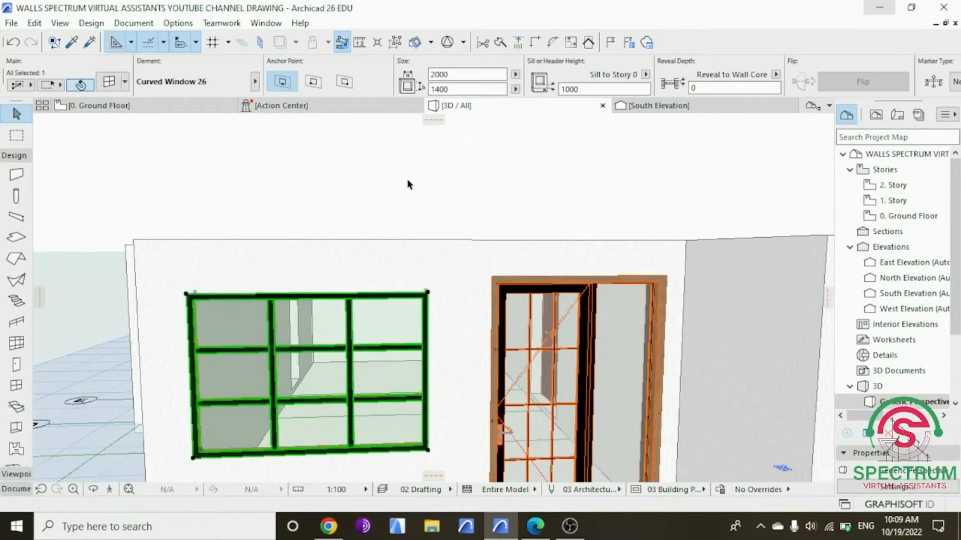
right_click(407, 179)
click(455, 161)
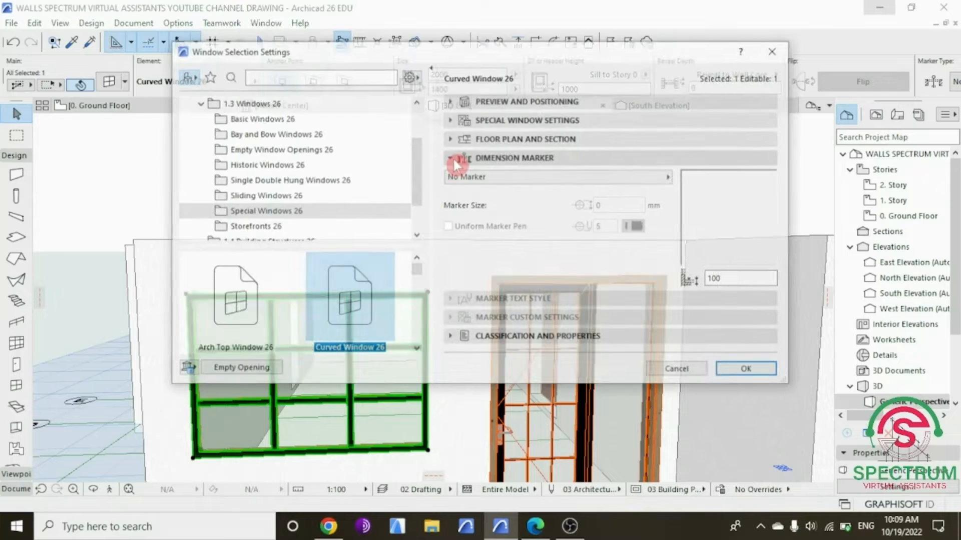
click(483, 125)
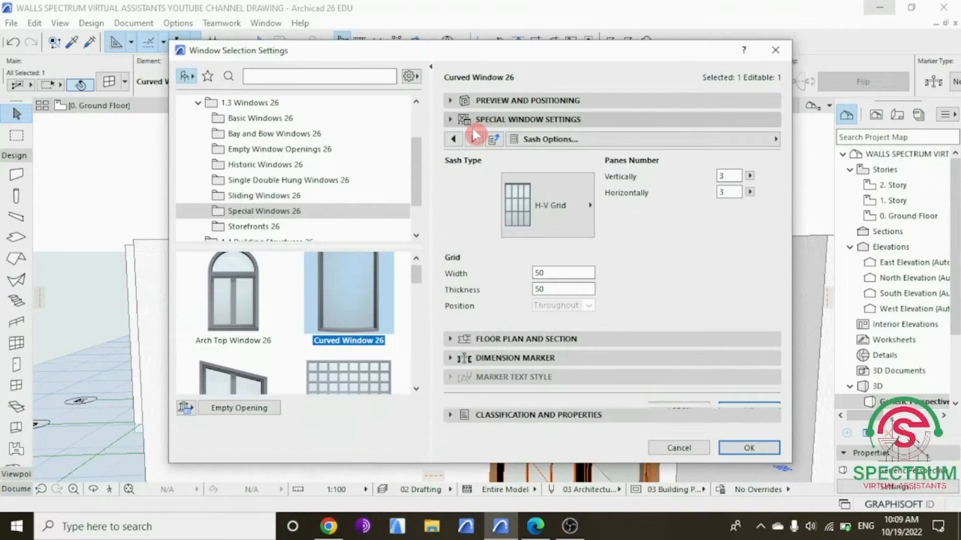
Step: Set the grid width and thickness of the selected curved window's sash to 25 each
click(529, 142)
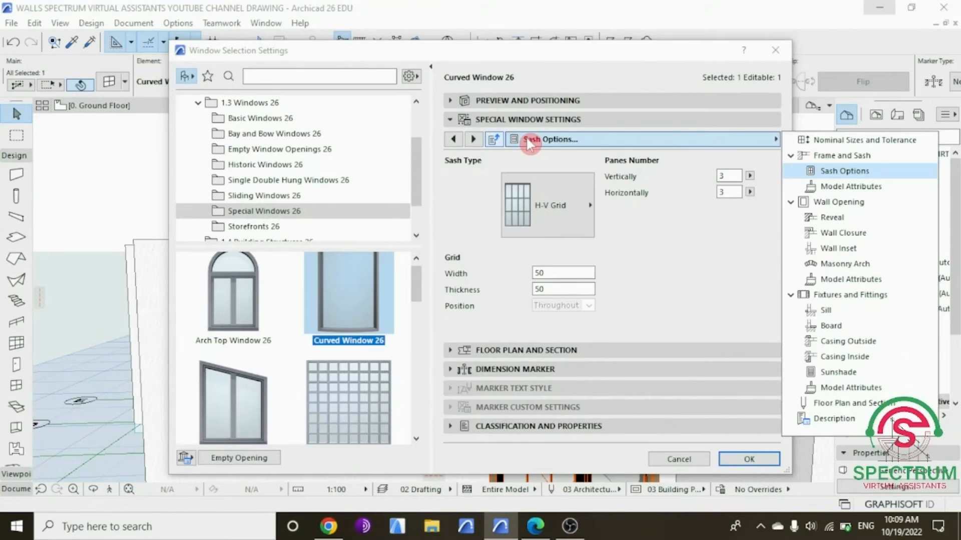
click(806, 156)
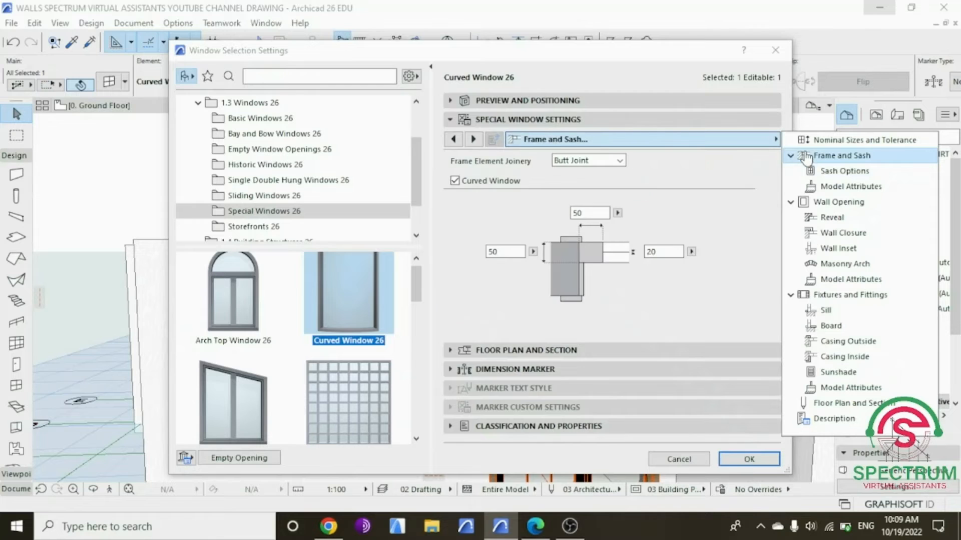
click(842, 142)
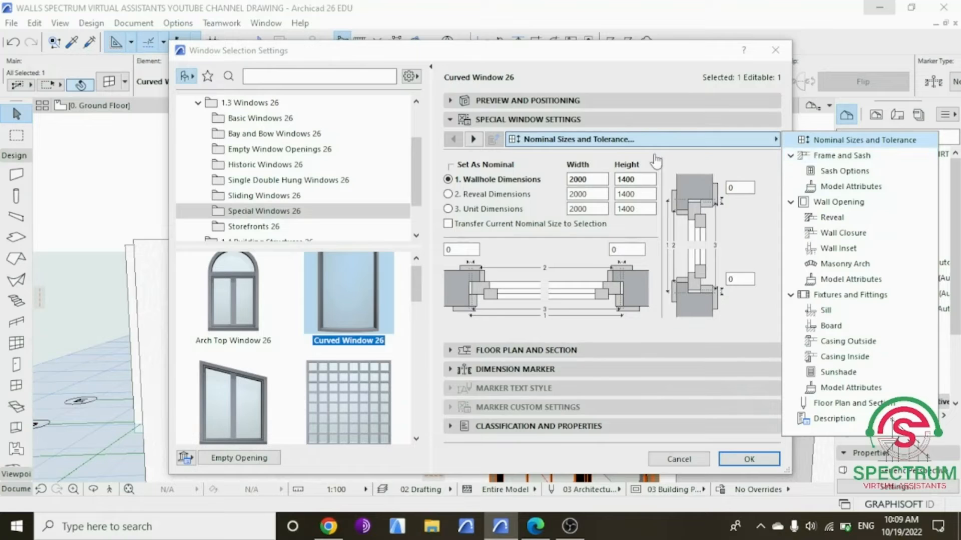
click(473, 139)
click(473, 139)
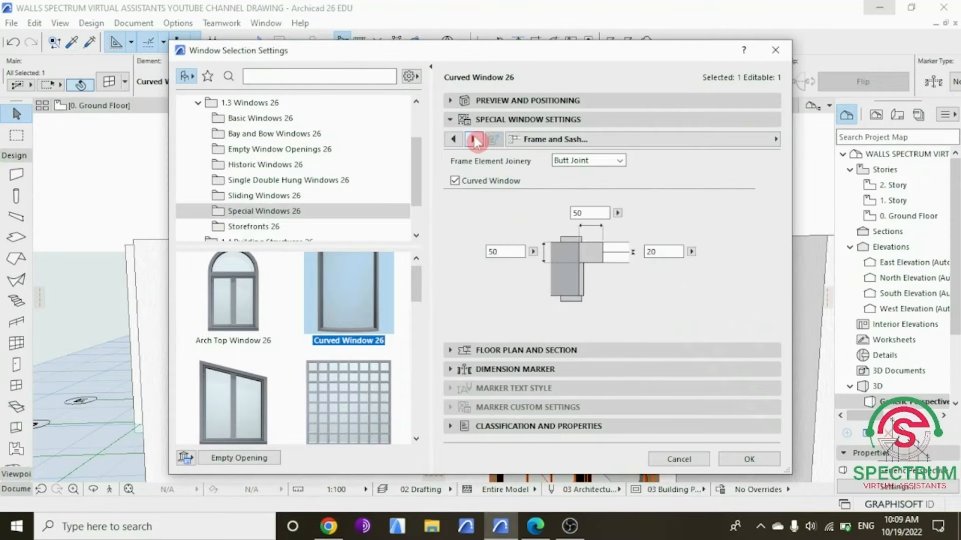
click(474, 139)
click(473, 139)
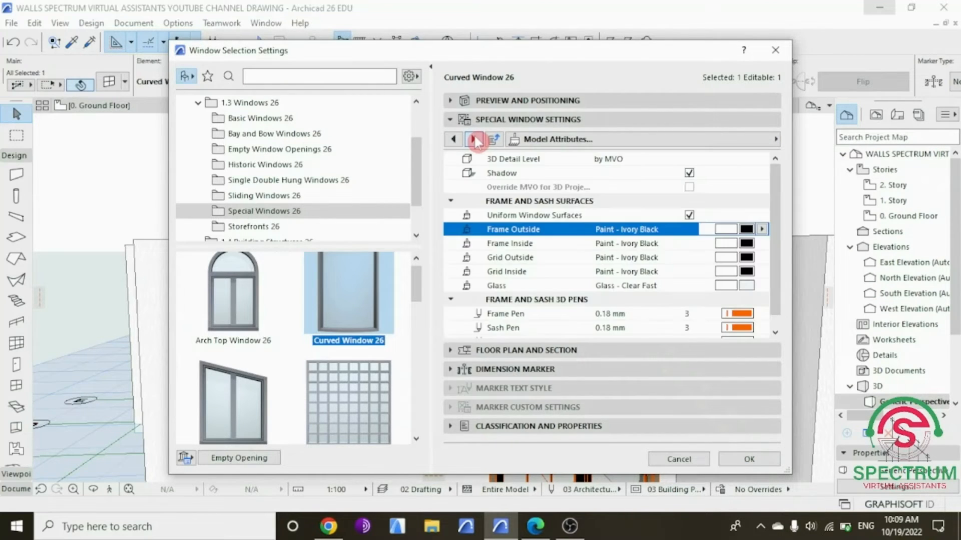
click(454, 140)
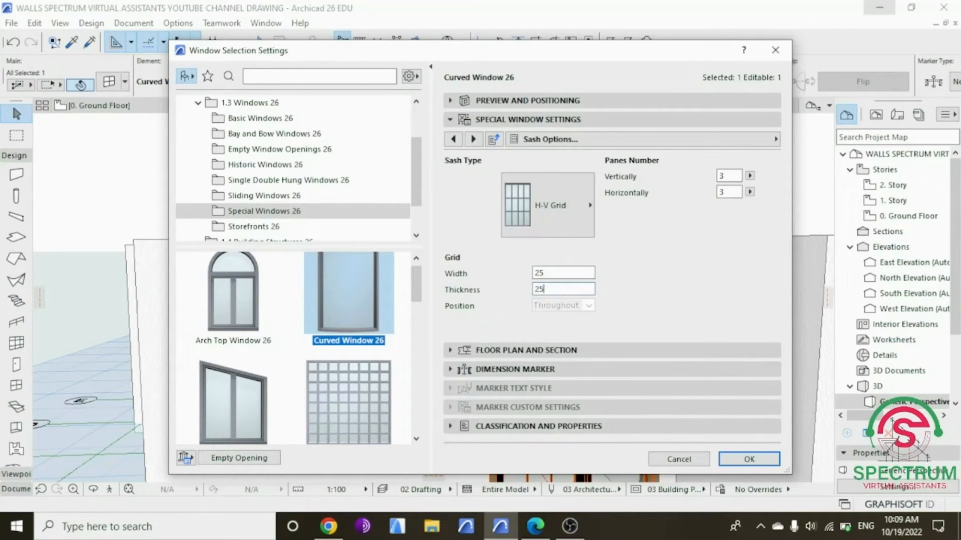
click(749, 459)
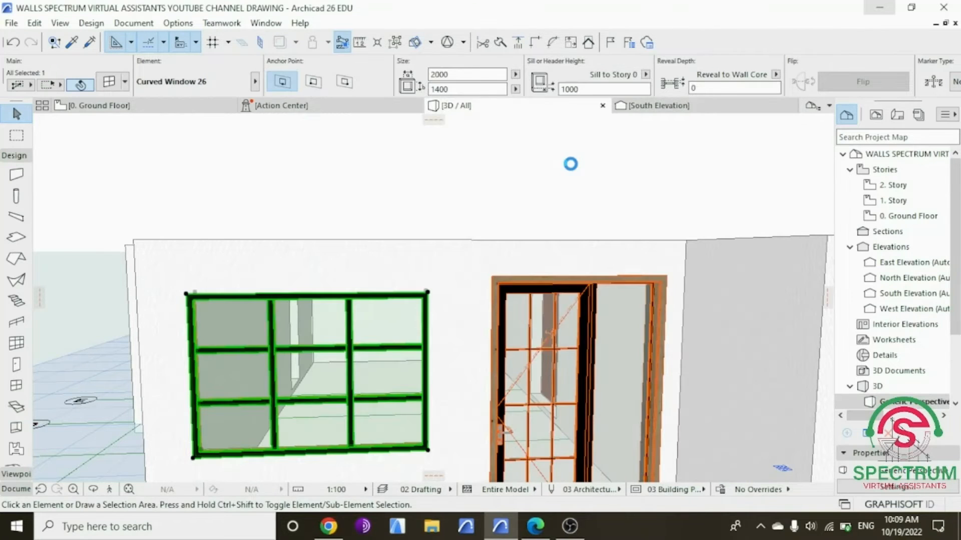
Step: Examine the front wall's window and entry door from several outside angles in the 3D model
shift+middle_drag(496, 284, 423, 325)
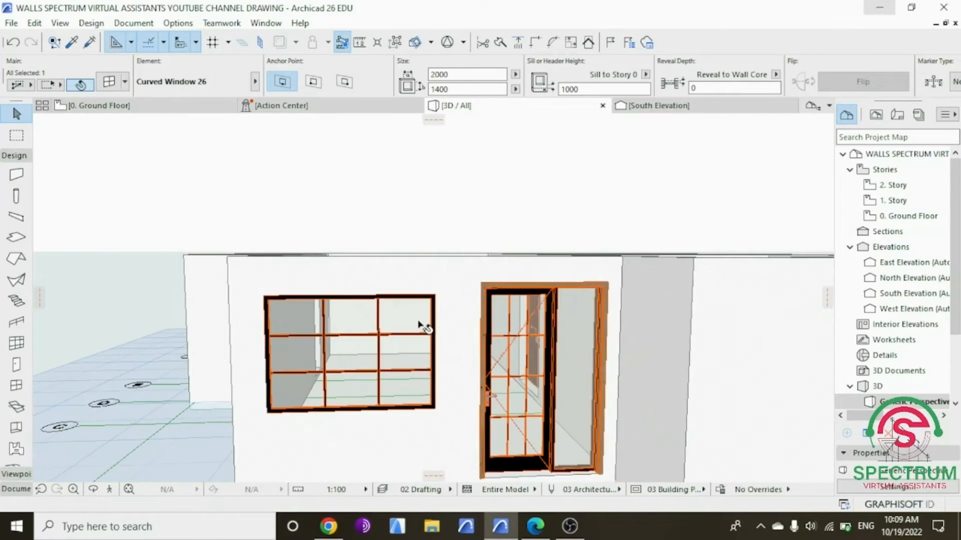
click(94, 491)
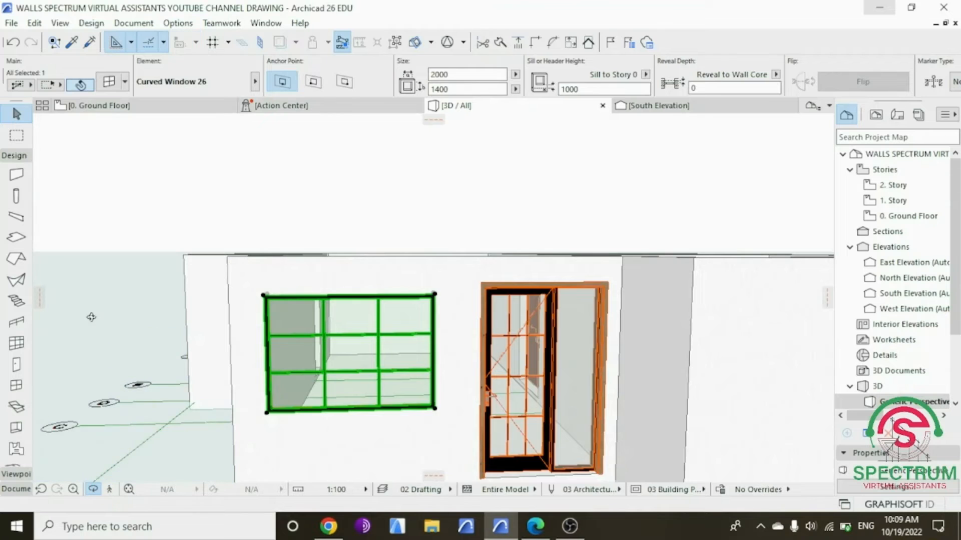
drag(90, 317, 424, 304)
scroll(333, 356, up, 3)
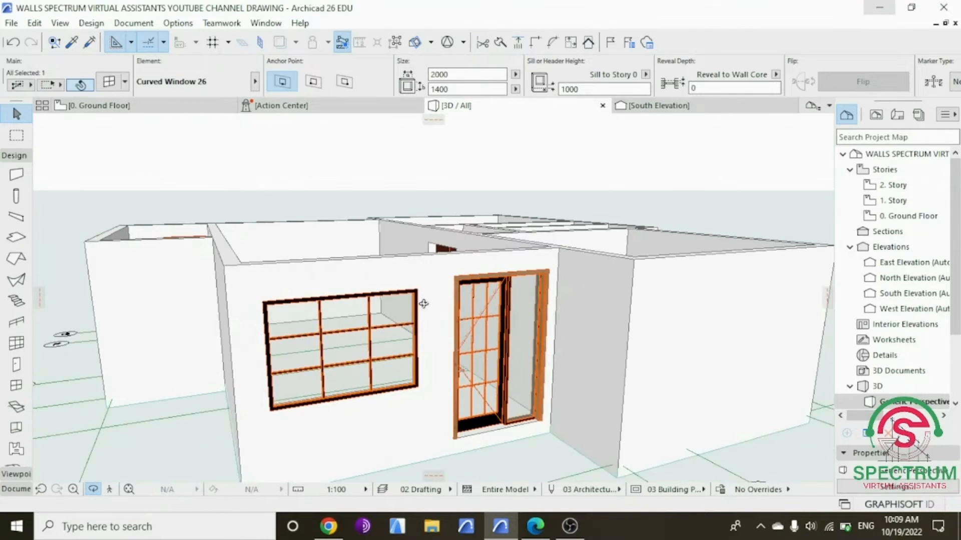
Step: On the ground floor plan, set the default curved window's grid width and thickness to 25, with 2 panes vertically and 2 horizontally
double_click(907, 216)
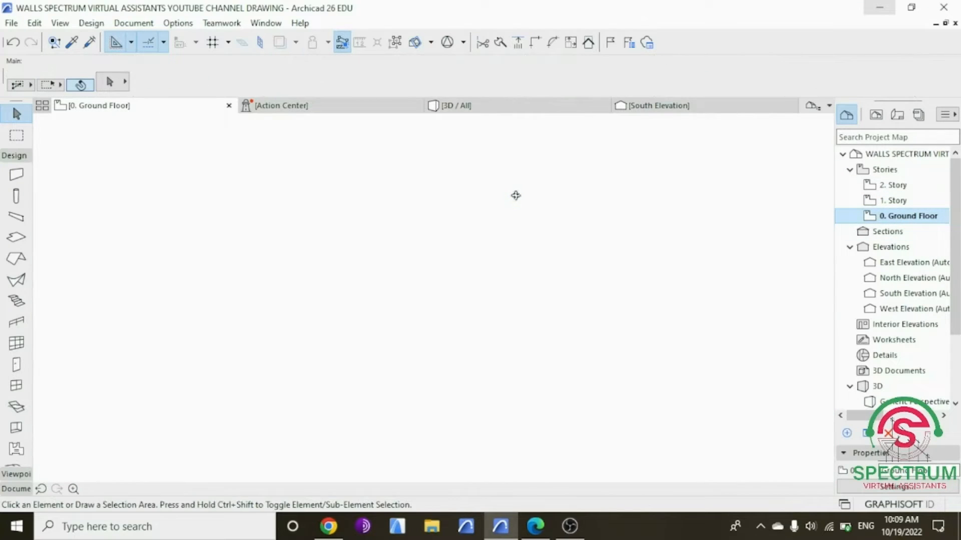
scroll(482, 306, down, 5)
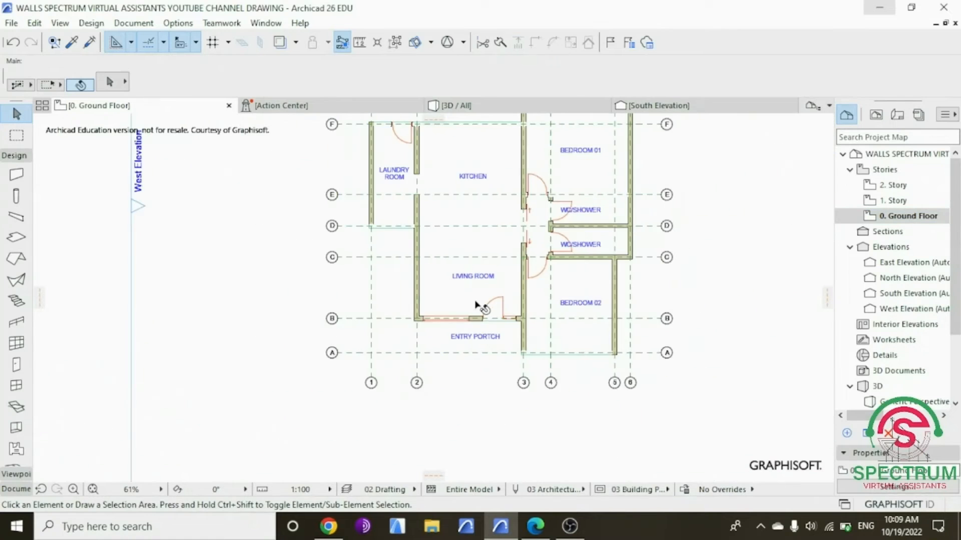
scroll(495, 190, down, 1)
scroll(539, 229, up, 1)
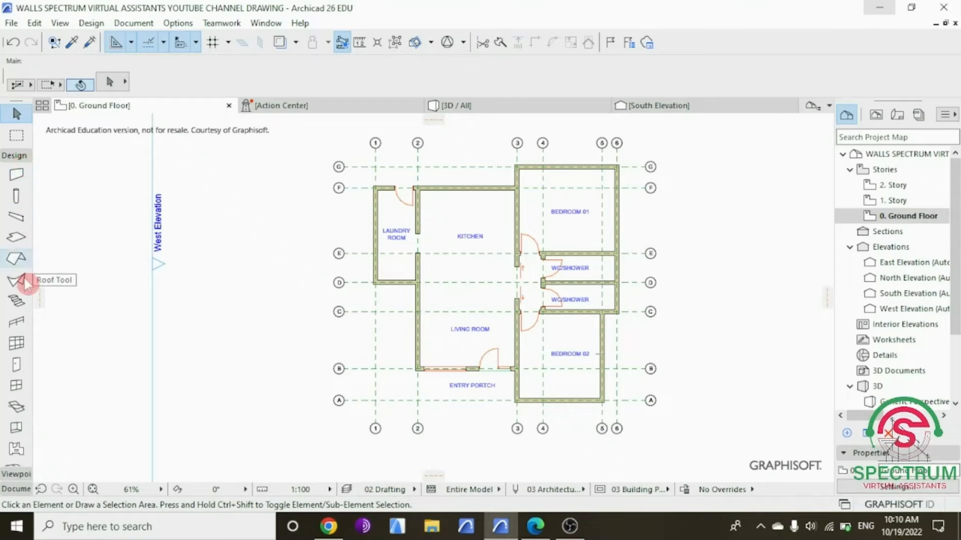
click(16, 386)
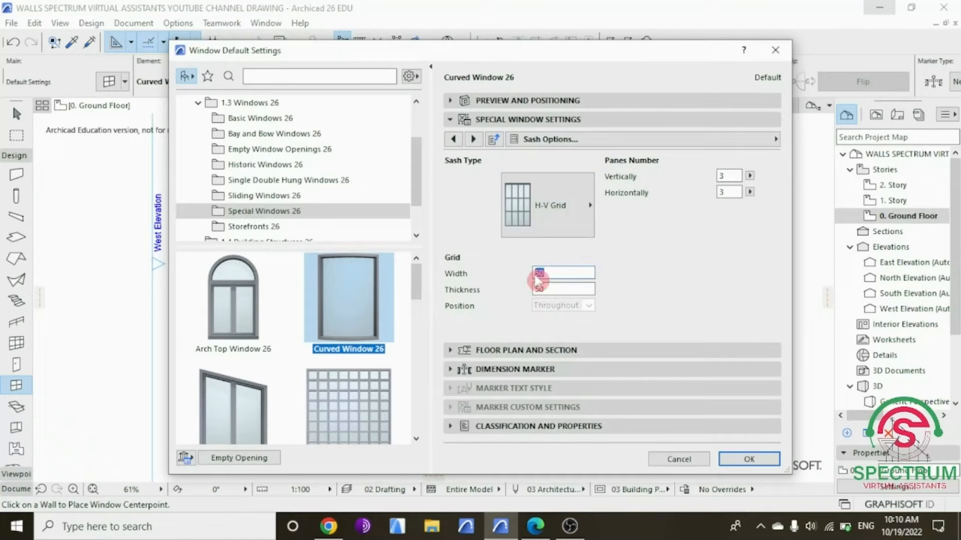
text(25)
double_click(535, 291)
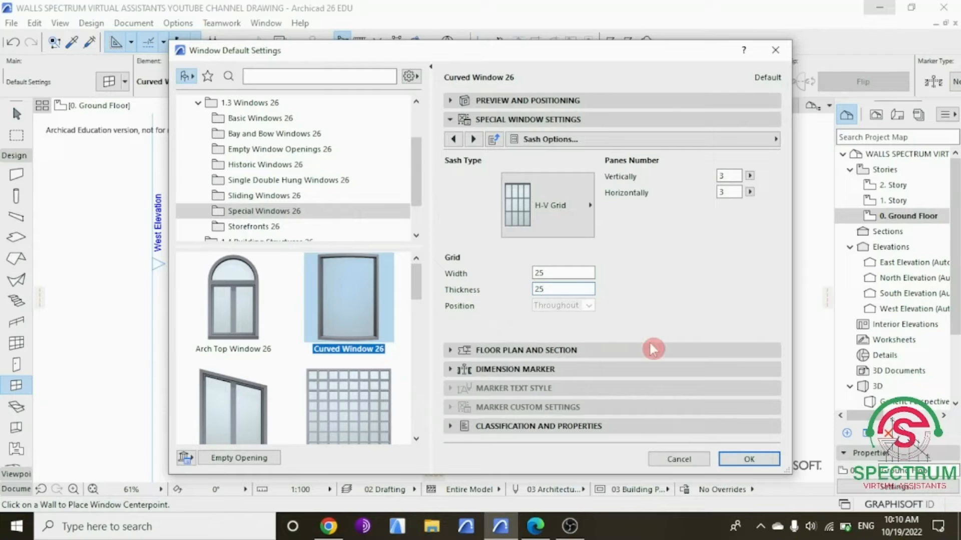
key(Return)
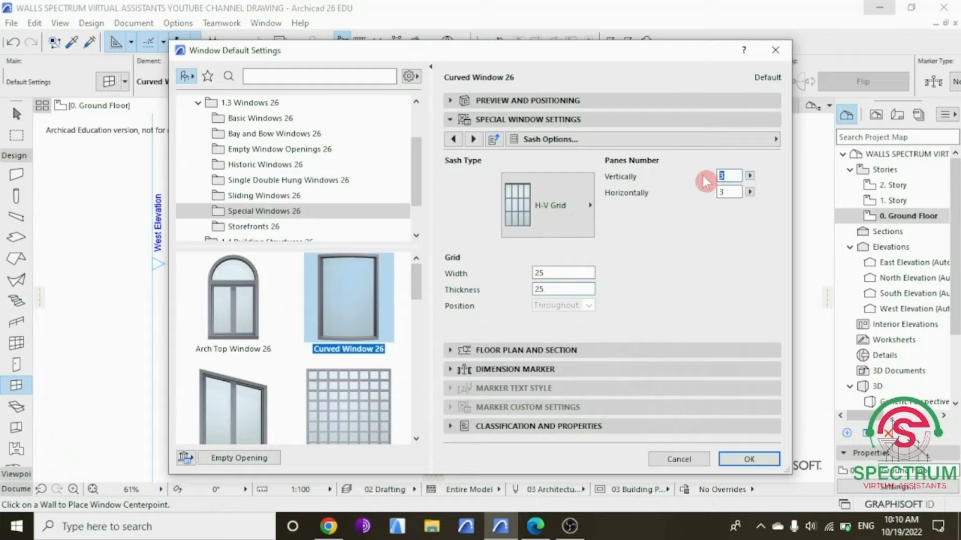
click(707, 203)
click(742, 460)
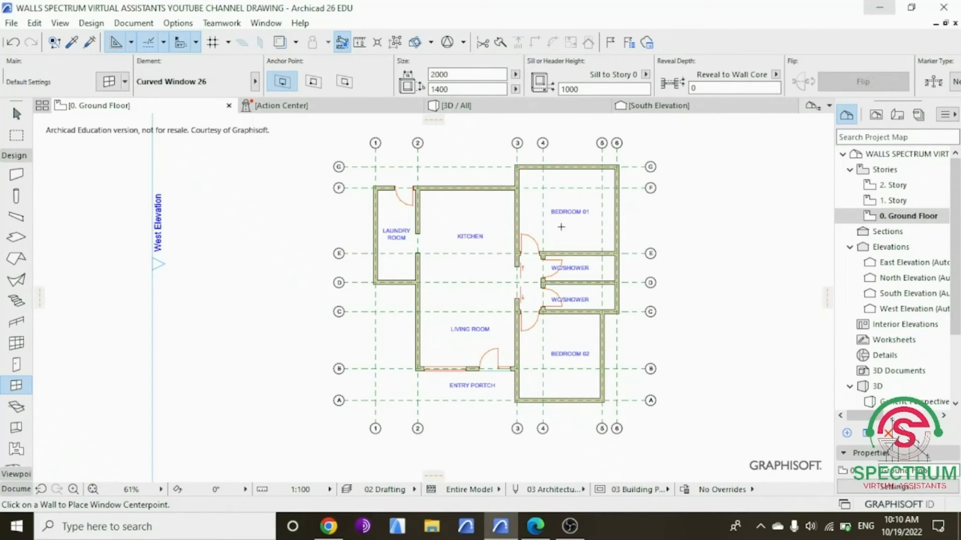
Step: Place 2000 x 1400 curved windows in Bedroom 02's wall on axis A and Bedroom 01's wall on axis 6
scroll(588, 383, up, 2)
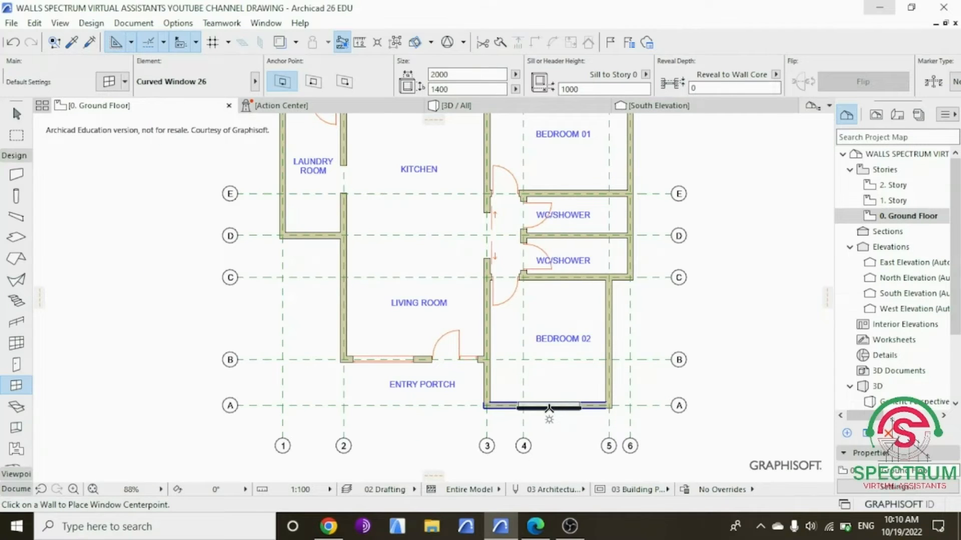
click(551, 407)
click(558, 456)
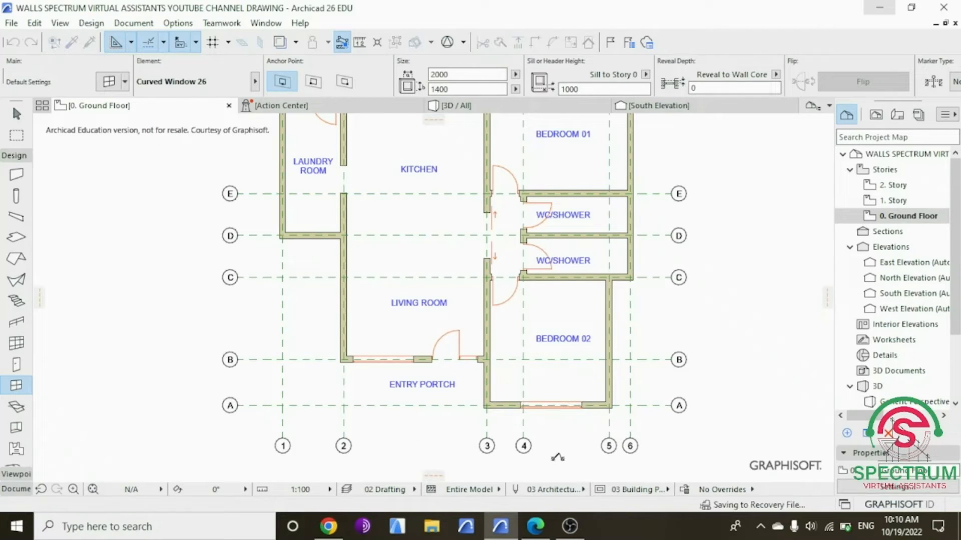
scroll(556, 448, down, 1)
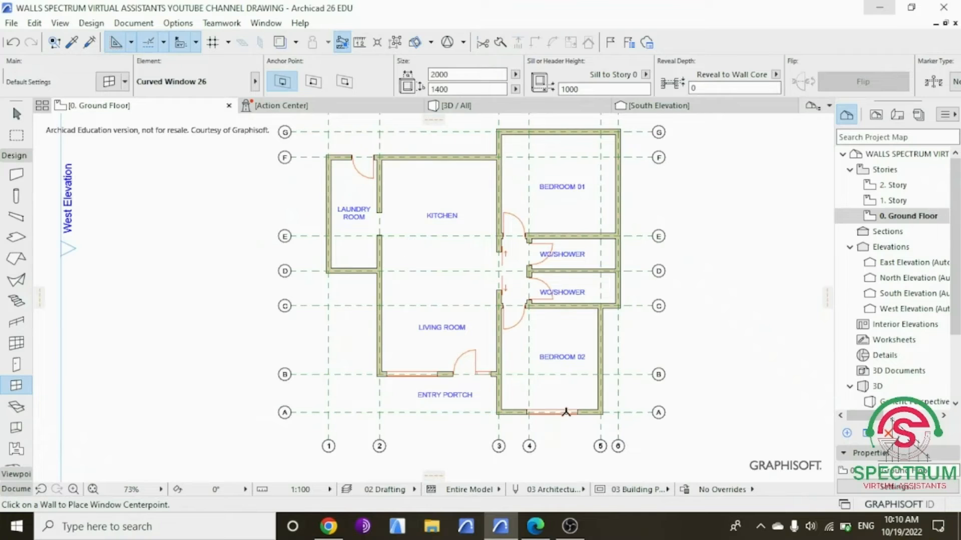
click(623, 186)
click(604, 220)
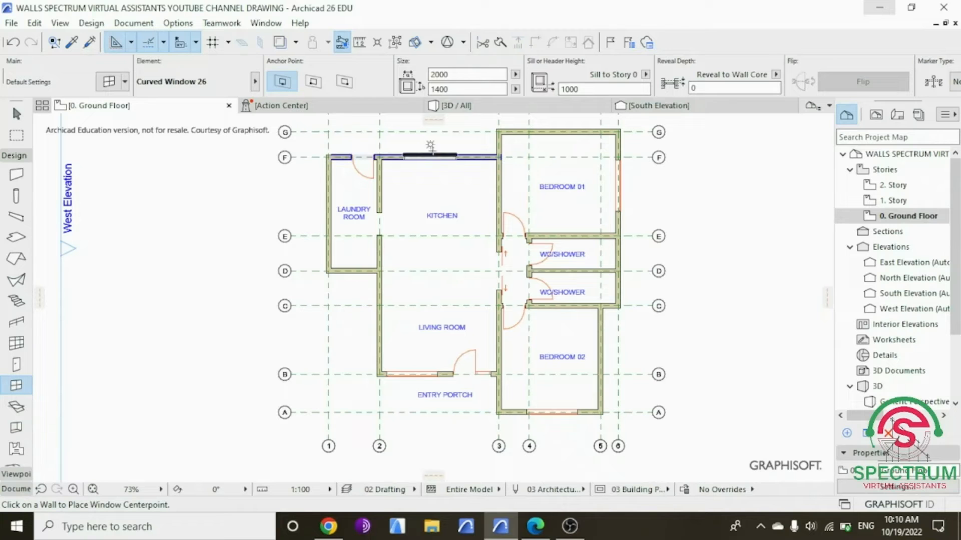
Step: Place 2000 x 1400 curved windows in the kitchen's wall on axis F and the laundry room's wall on axis 1
click(439, 157)
click(400, 170)
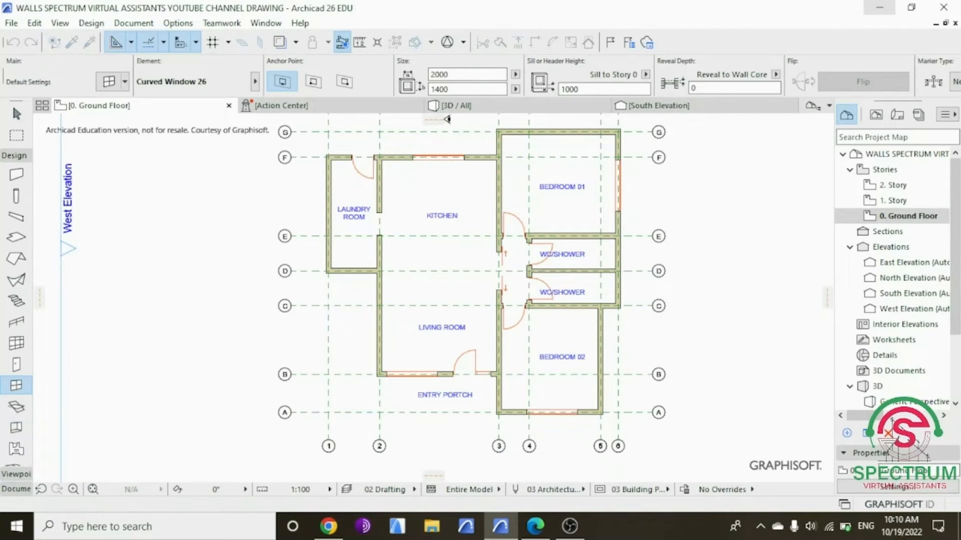
drag(443, 118, 438, 147)
key(Escape)
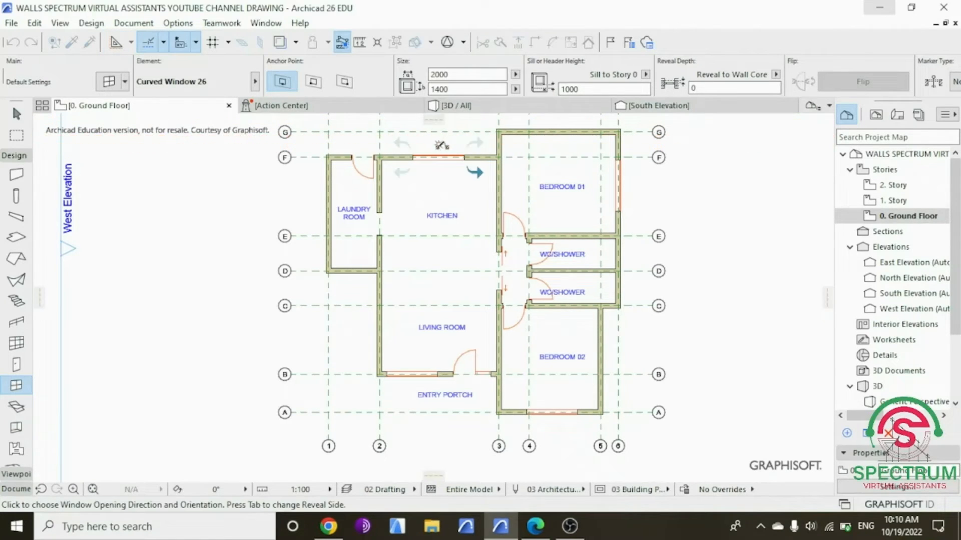
click(473, 173)
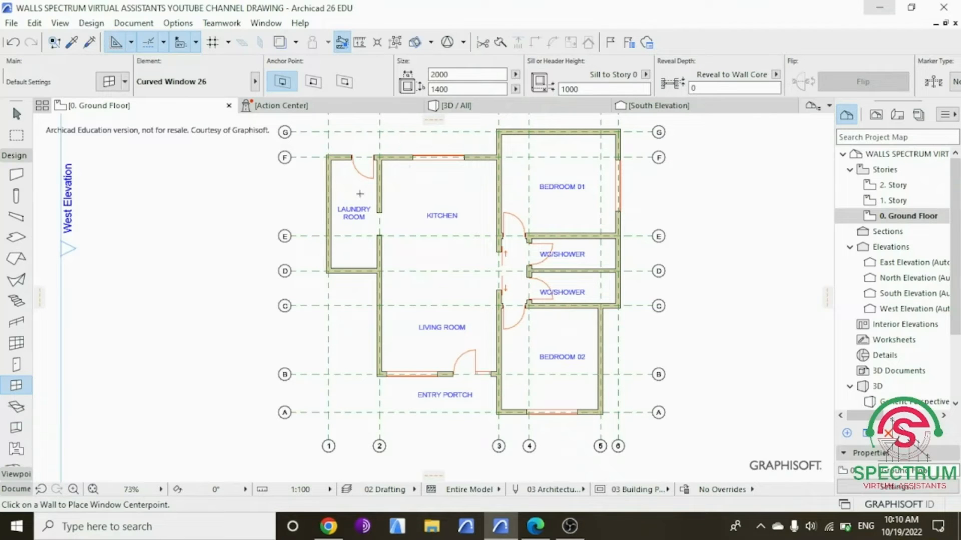
click(325, 212)
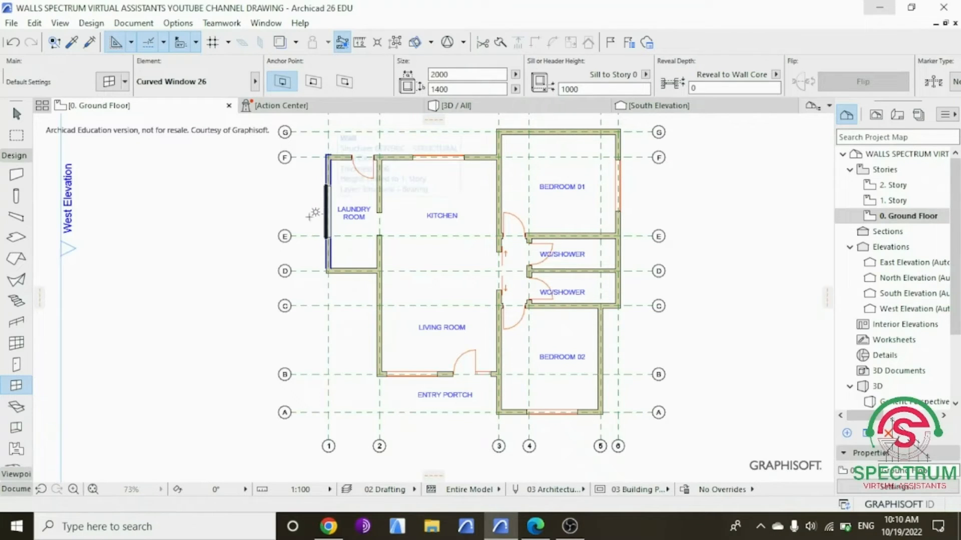
click(285, 214)
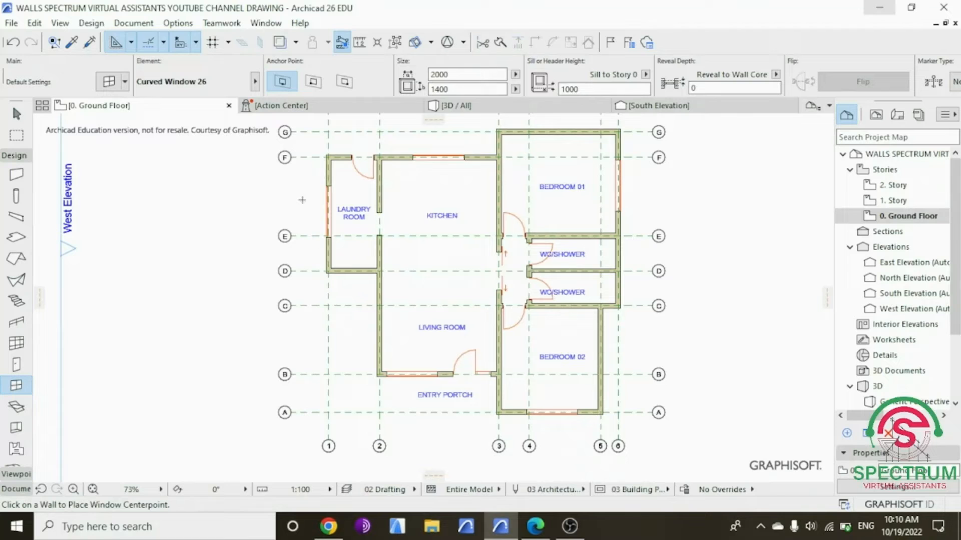
Step: Inspect the placed windows on all sides of the house in the 3D model
click(435, 105)
shift+click(423, 295)
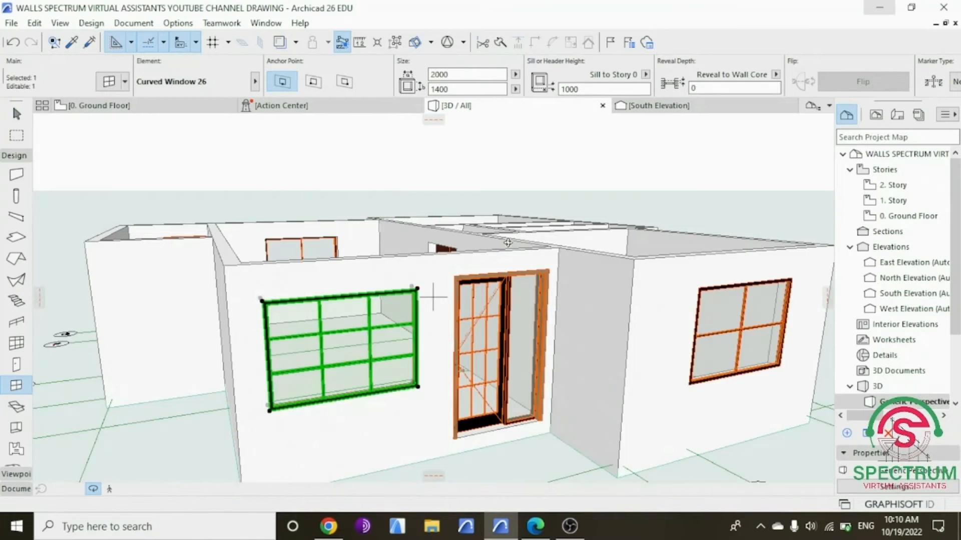
scroll(433, 295, down, 5)
shift+middle_drag(346, 285, 569, 293)
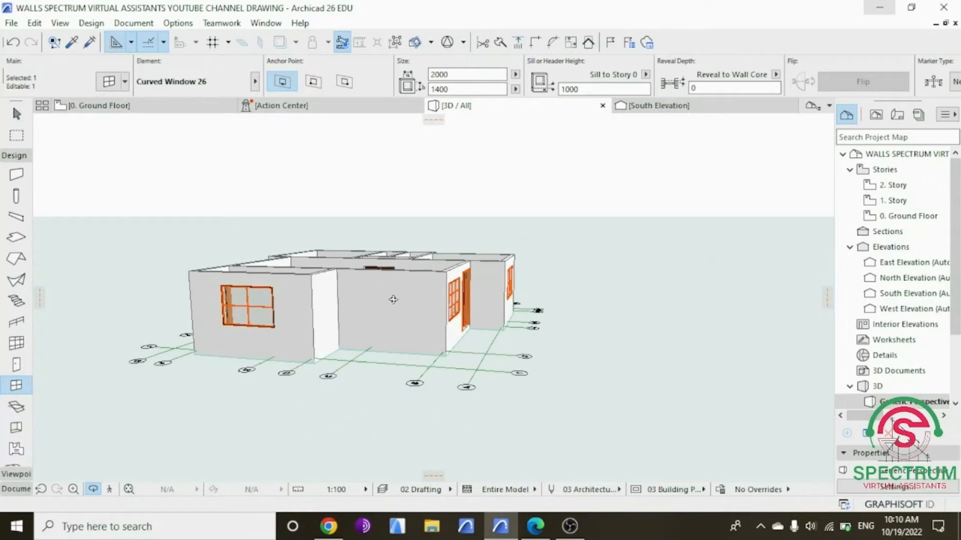
shift+middle_drag(393, 299, 451, 331)
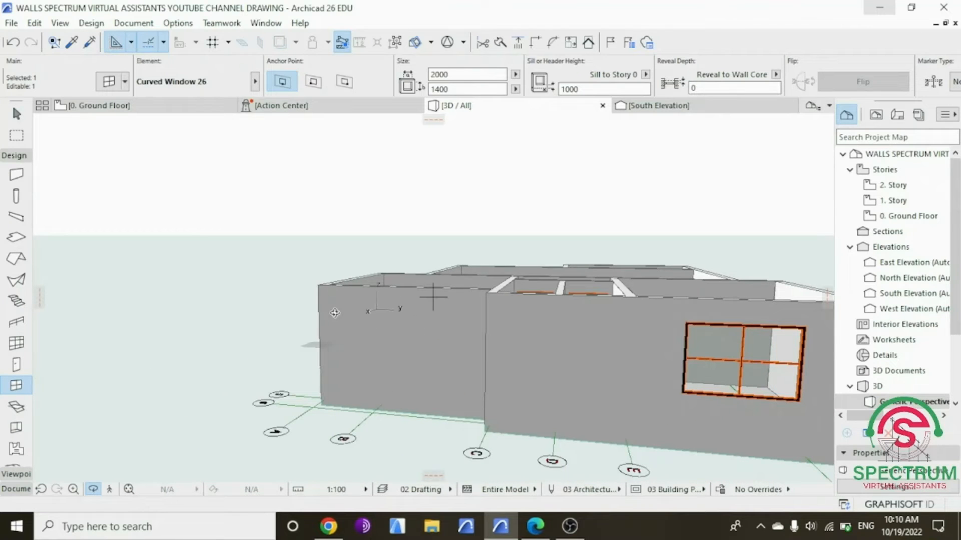
shift+middle_drag(289, 320, 551, 278)
scroll(575, 299, up, 5)
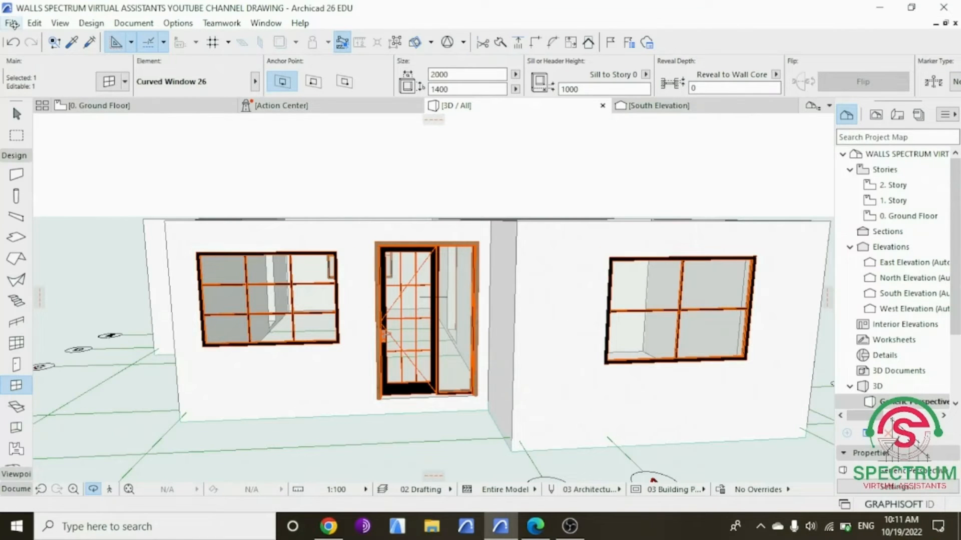
Step: Save the project
click(12, 23)
click(31, 113)
shift+middle_drag(245, 166, 323, 209)
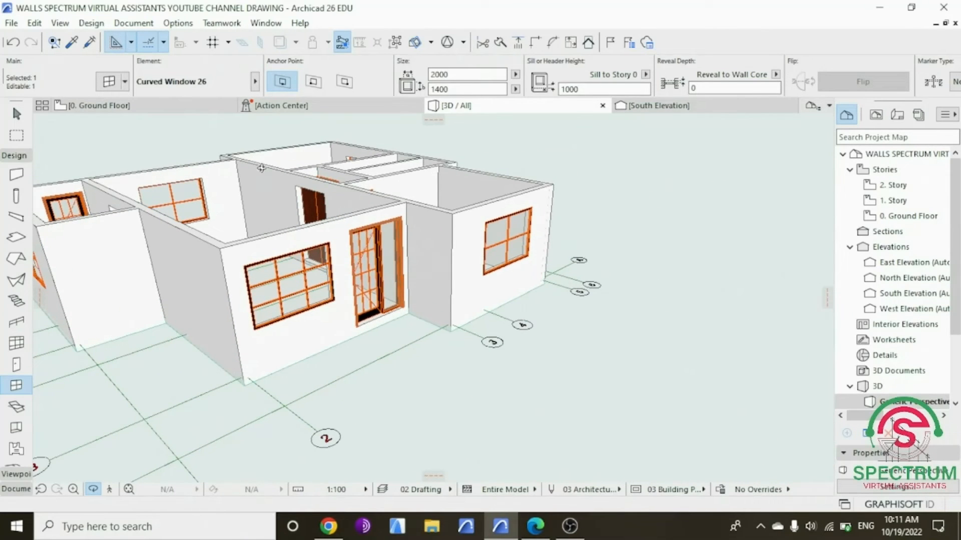
Step: On the ground floor plan, set the curved window defaults to 900 wide, 900 high and a 1500 sill height
double_click(907, 215)
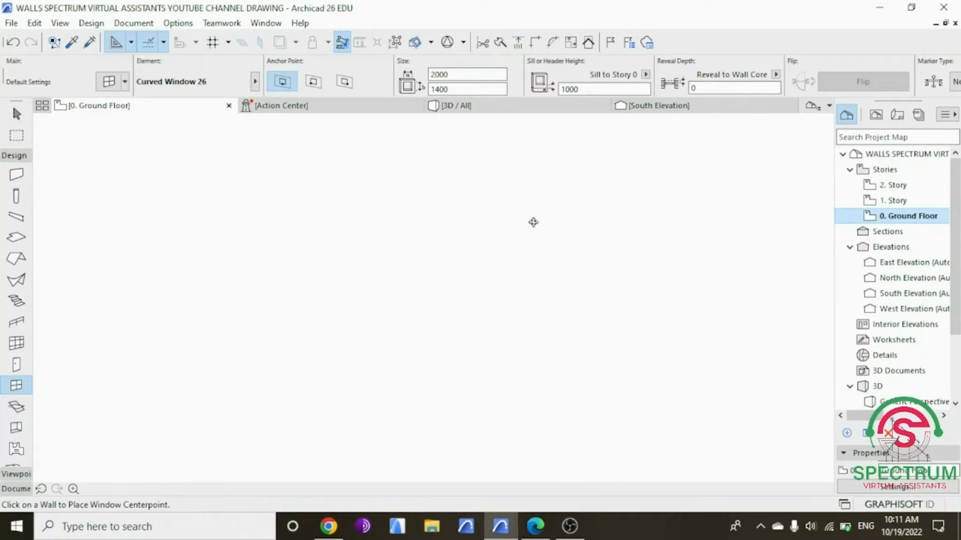
scroll(629, 263, up, 3)
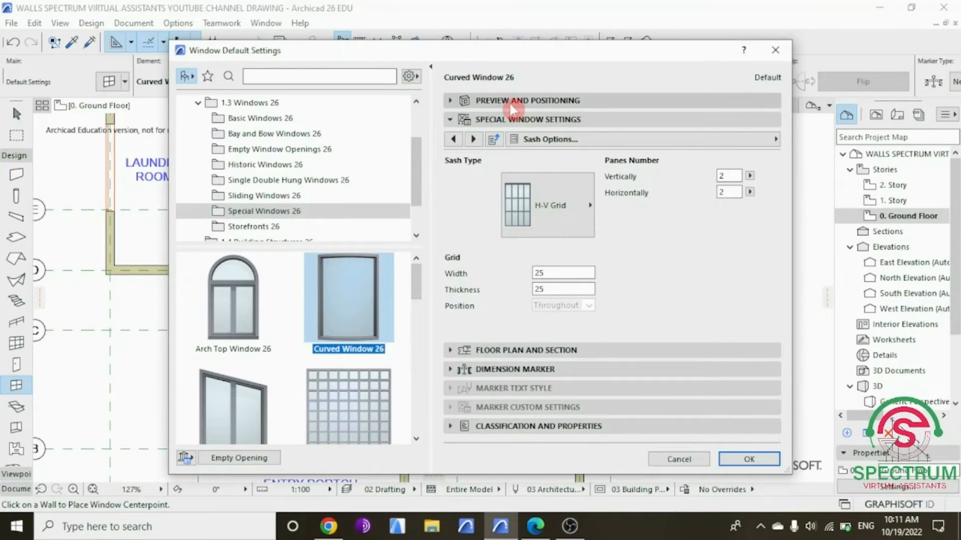
click(511, 103)
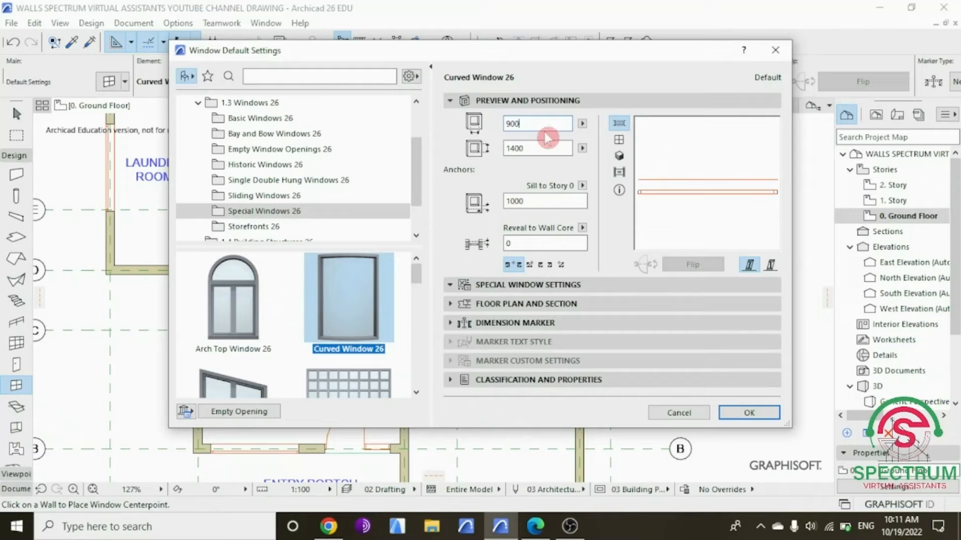
text(900)
click(528, 147)
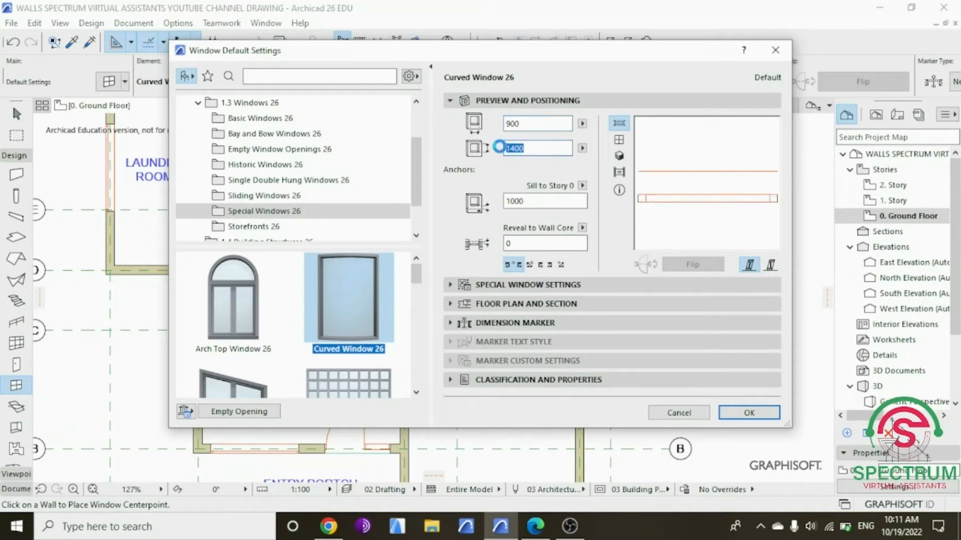
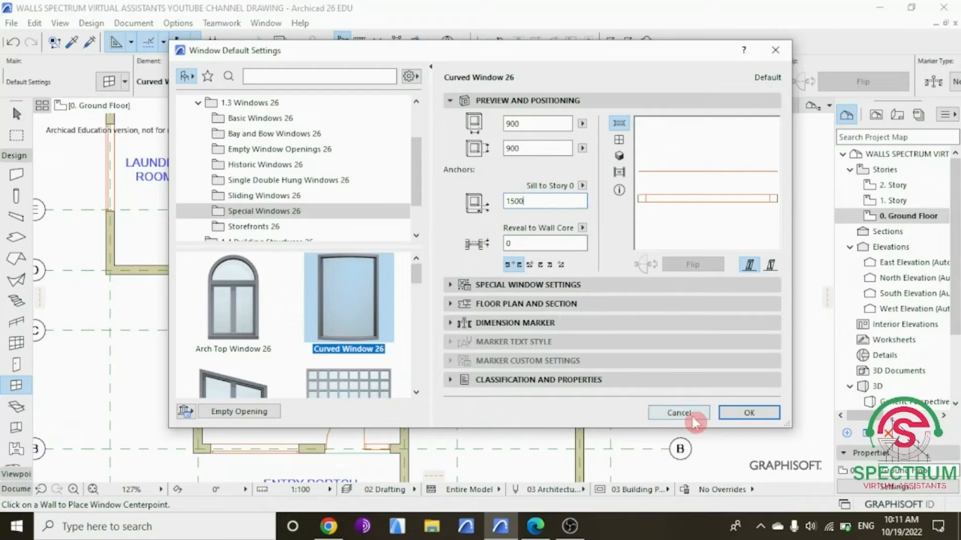
click(749, 413)
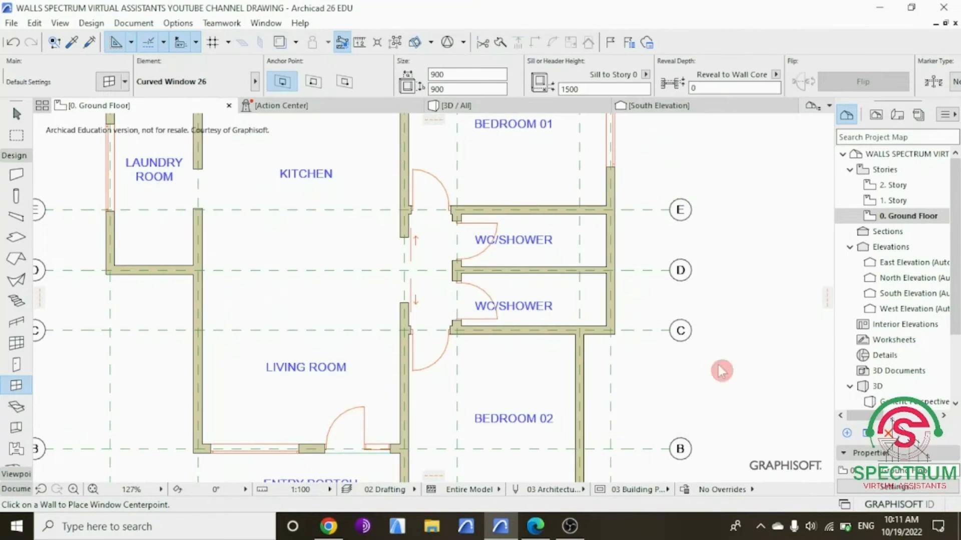
Step: Place a 900 x 900 curved window in each WC/shower's exterior wall on axis 6
scroll(607, 288, up, 4)
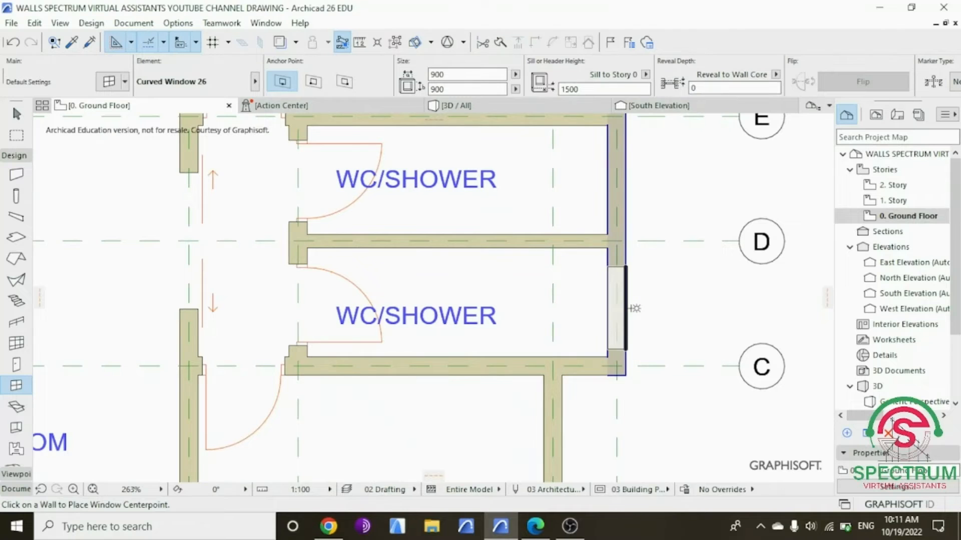
click(634, 308)
click(752, 296)
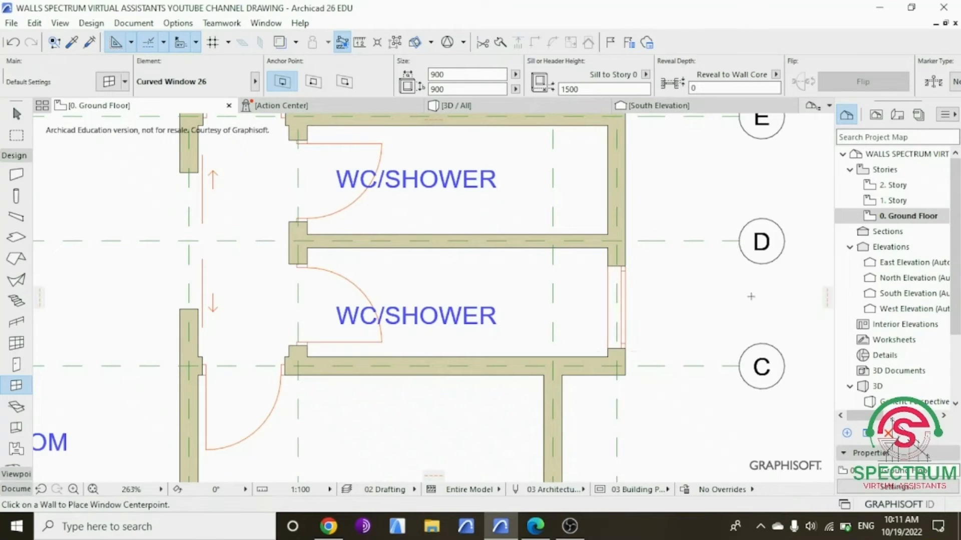
click(626, 182)
click(596, 130)
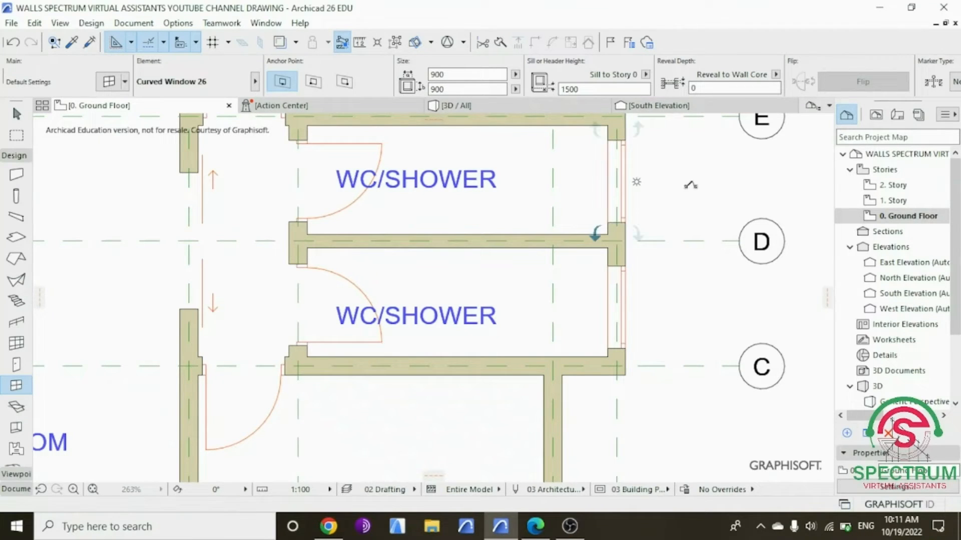
Step: View the house from several sides in the 3D model to check the windows
click(458, 107)
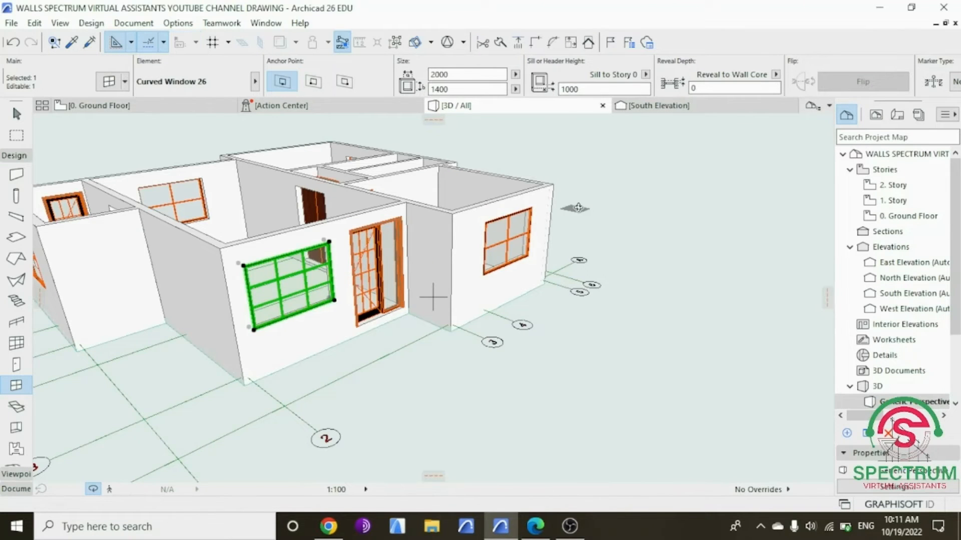
shift+middle_drag(576, 208, 336, 275)
shift+middle_drag(201, 306, 510, 295)
drag(92, 349, 370, 400)
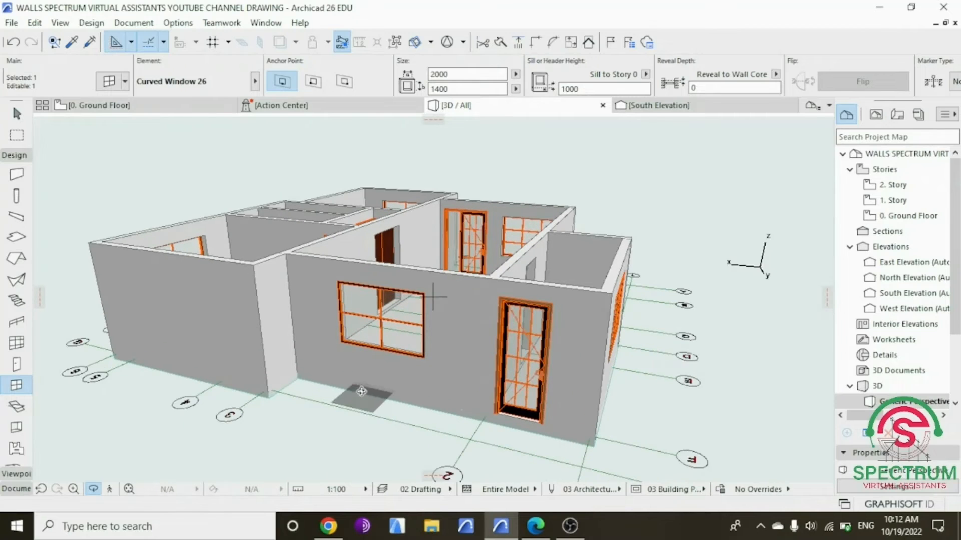
click(15, 23)
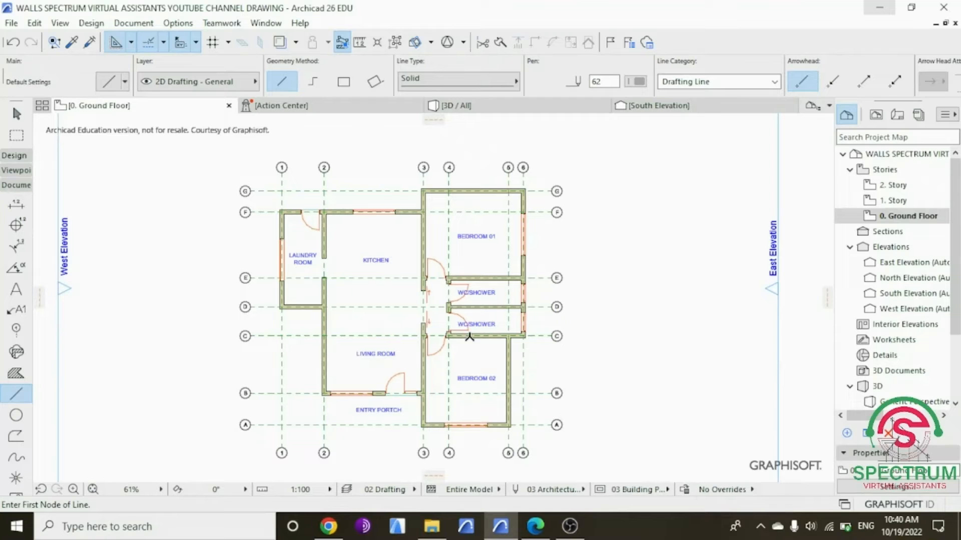
Step: On the ground floor plan, start the Object tool, open its default settings and browse the Furnishing library folders
scroll(338, 375, up, 5)
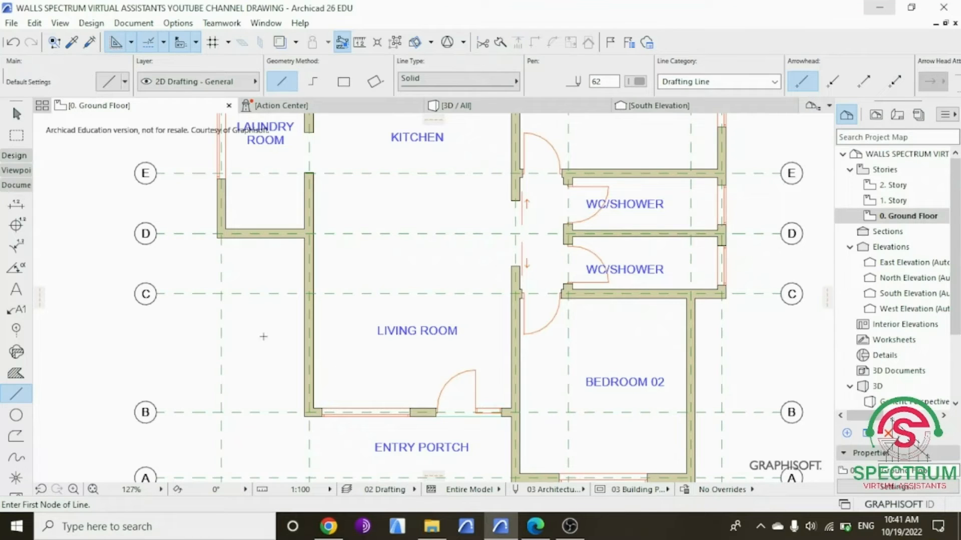
click(16, 155)
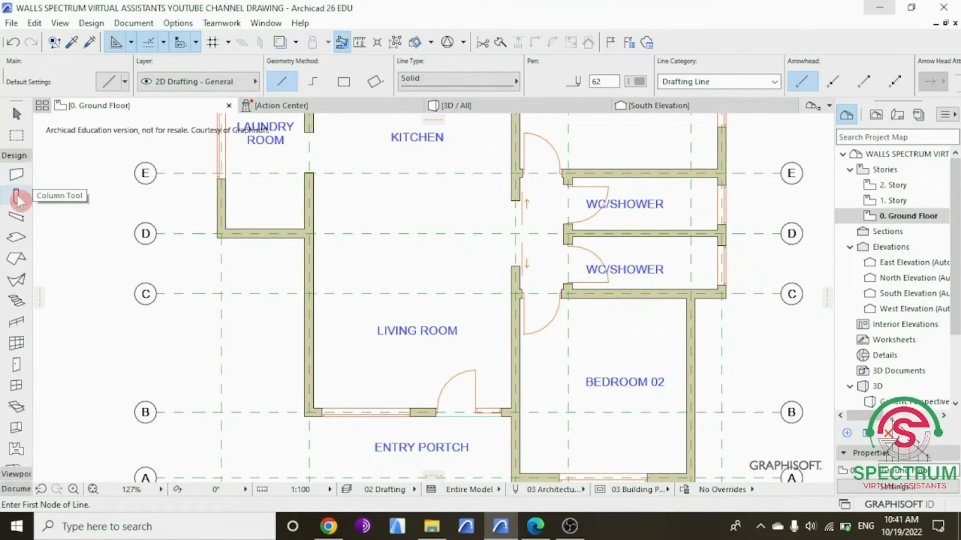
scroll(17, 341, down, 2)
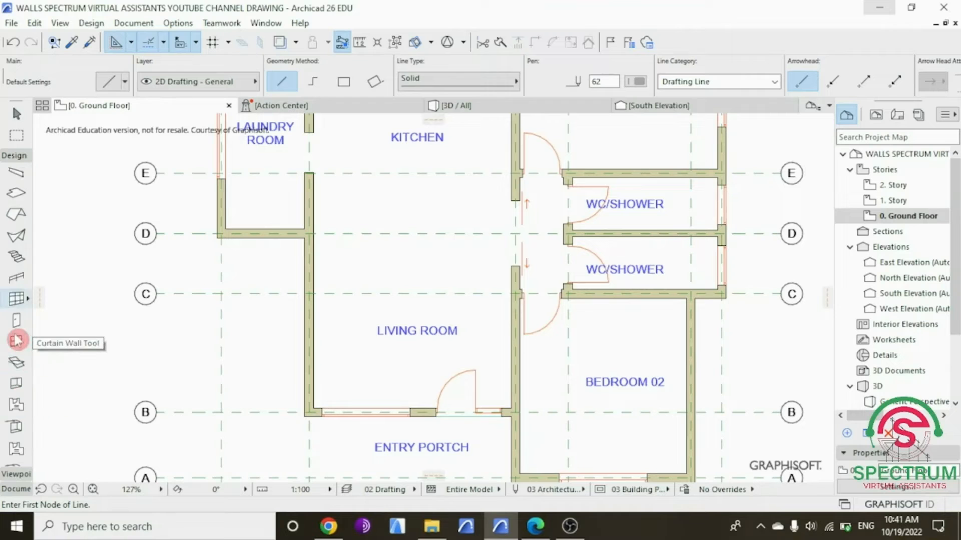
scroll(16, 341, down, 3)
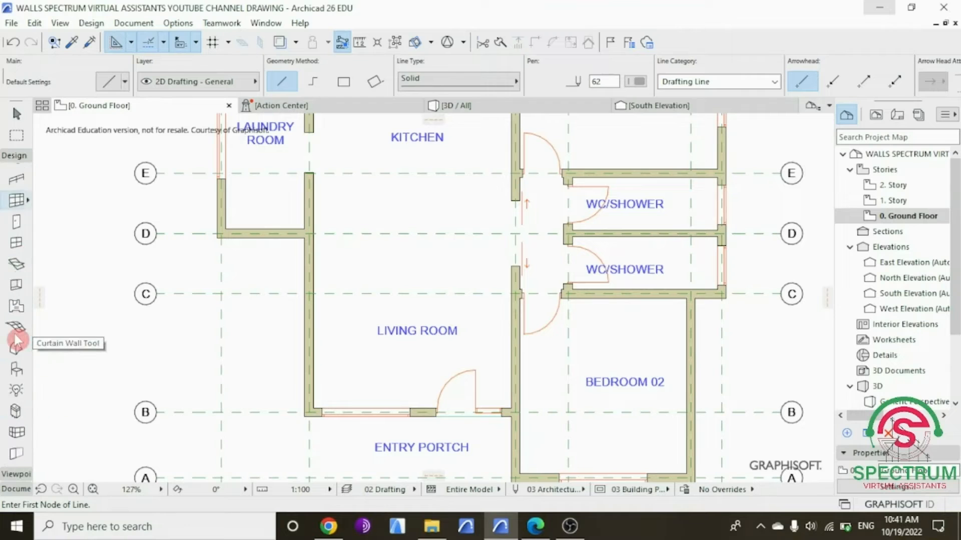
click(17, 372)
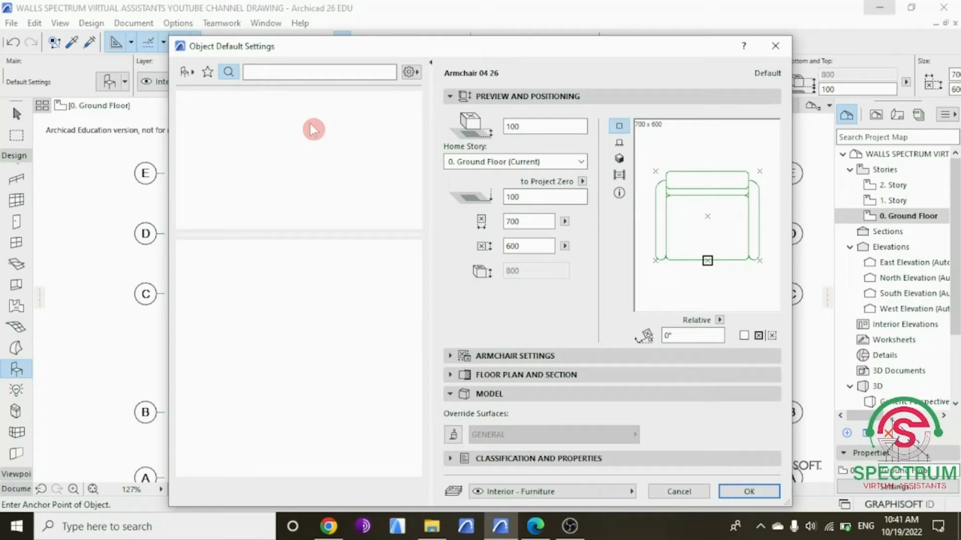
click(187, 73)
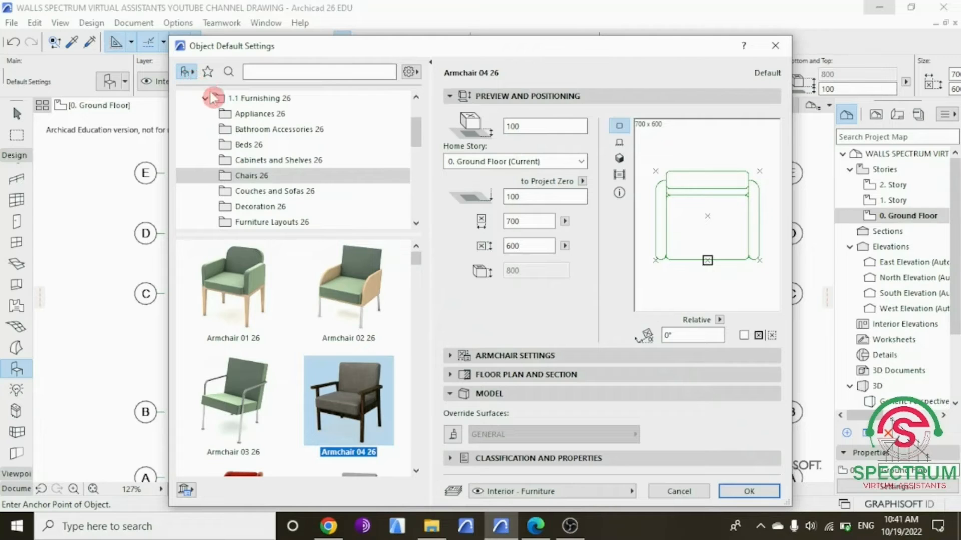
scroll(318, 170, down, 2)
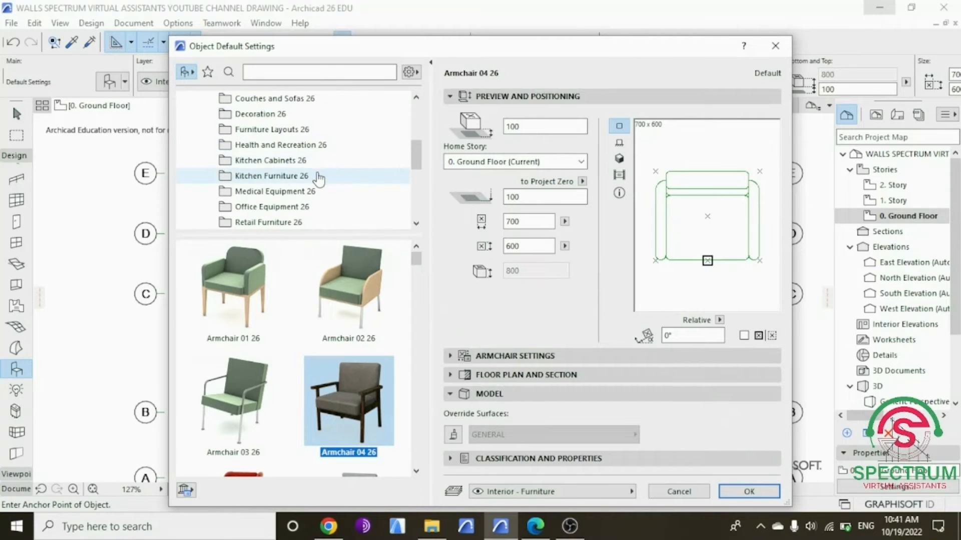
scroll(318, 179, up, 4)
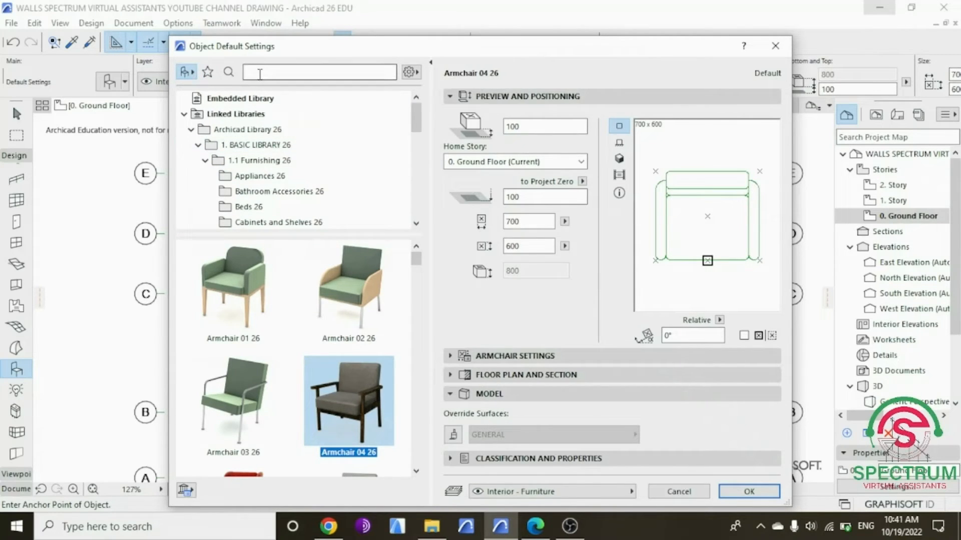
Step: Search the object library for "sofa" and choose Sofa Bed L-Shape 26 with its base elevation set to 0
click(259, 74)
text(s)
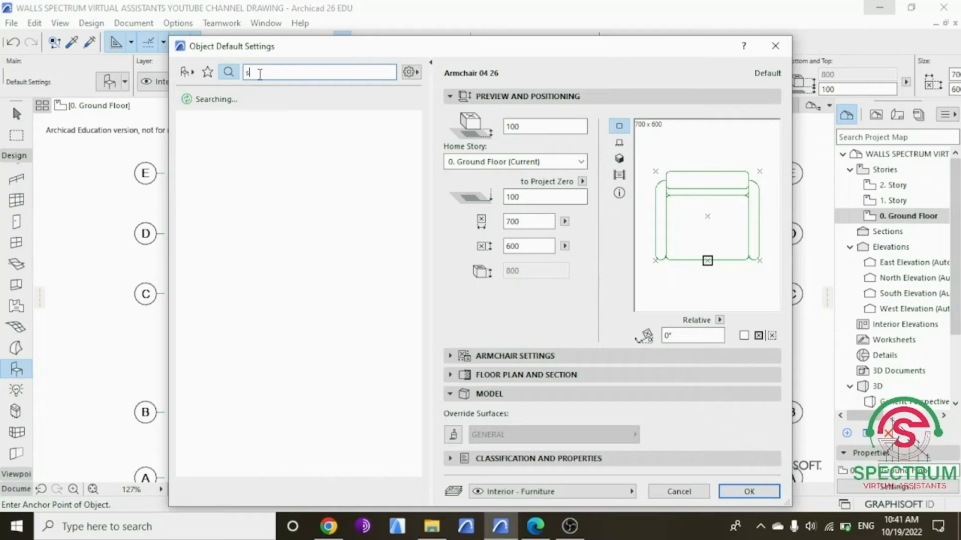
text(ofa)
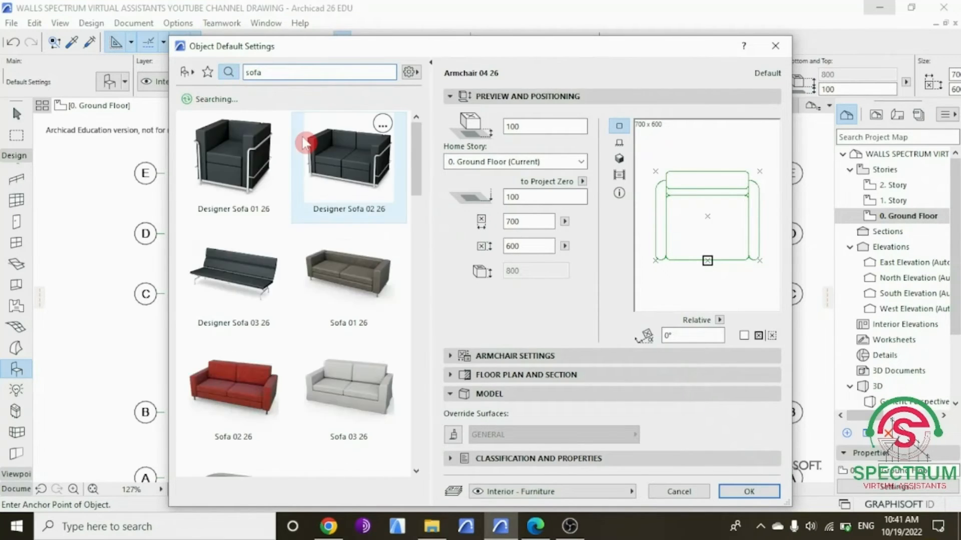
scroll(307, 199, down, 4)
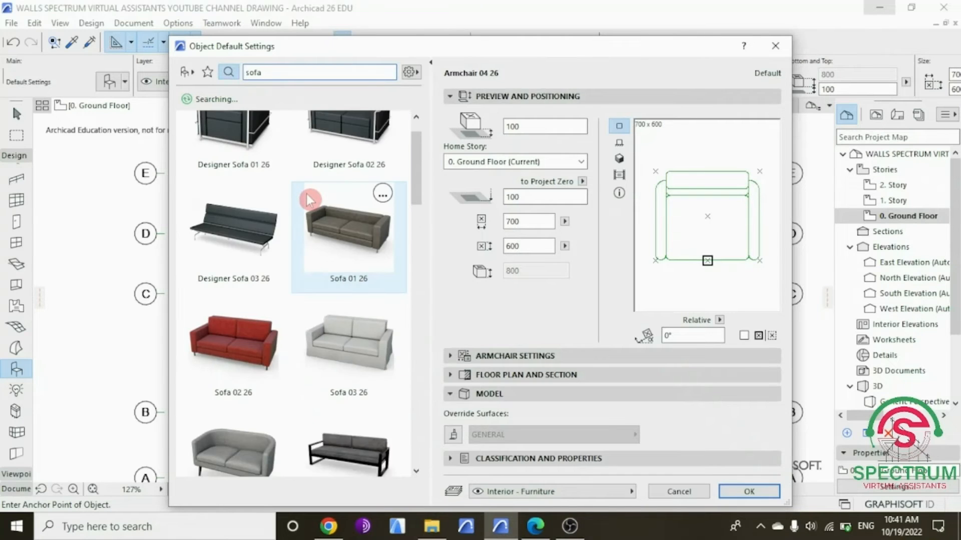
scroll(307, 199, down, 6)
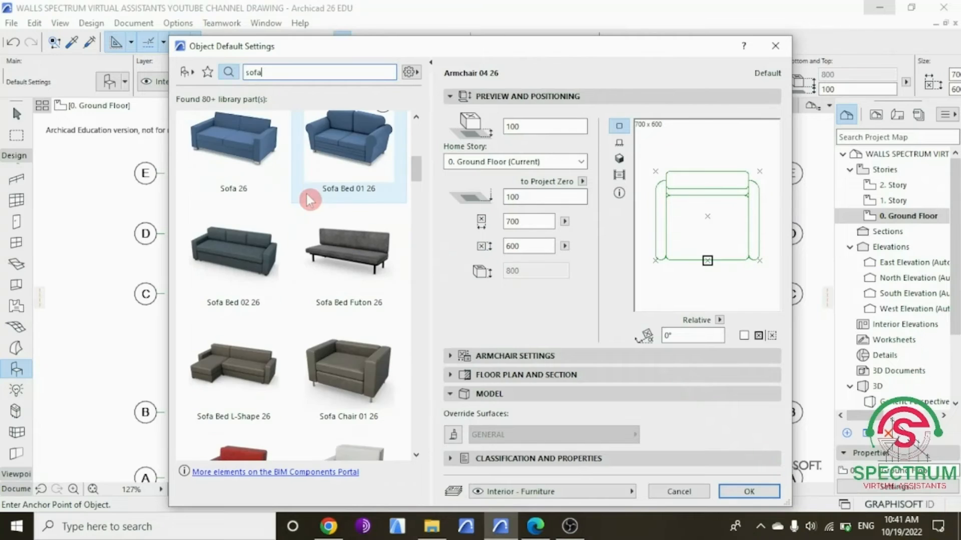
scroll(308, 199, down, 3)
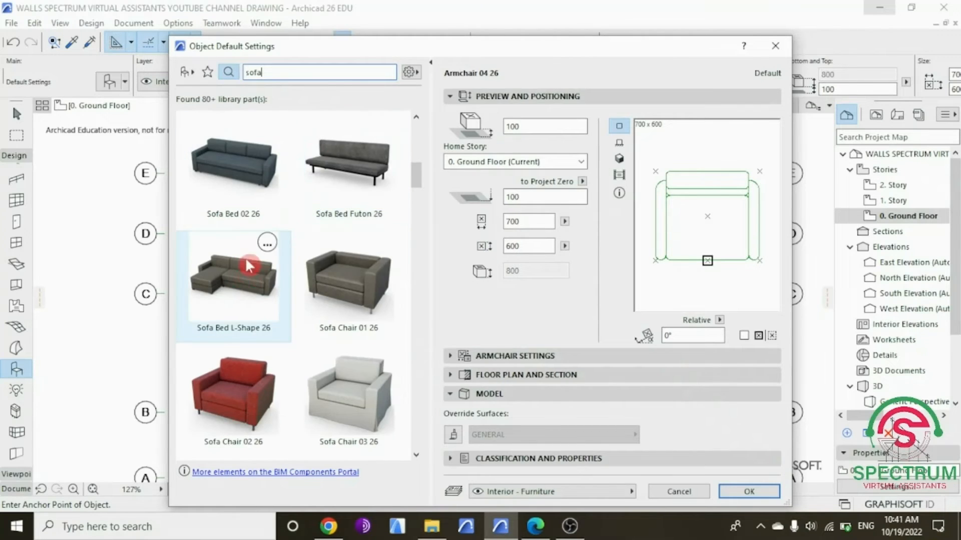
click(234, 279)
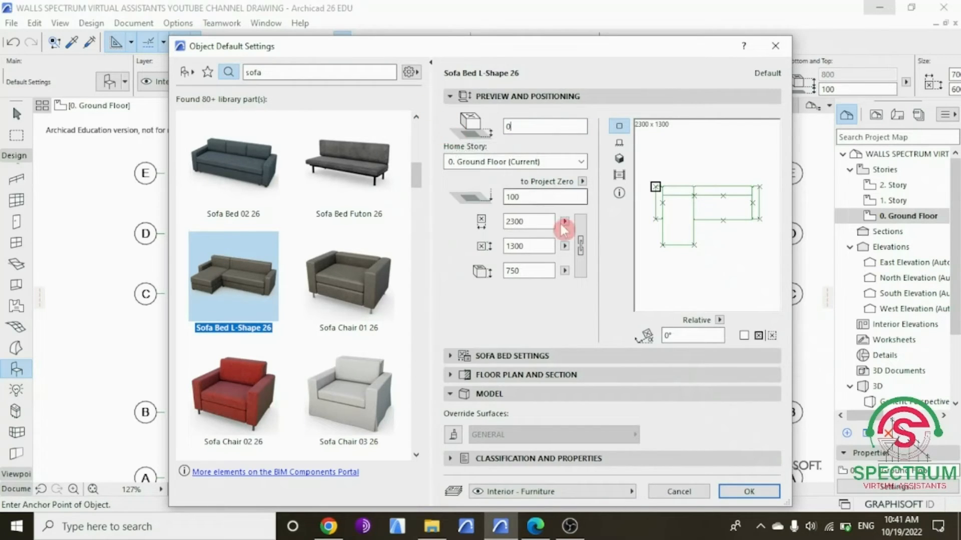
click(747, 493)
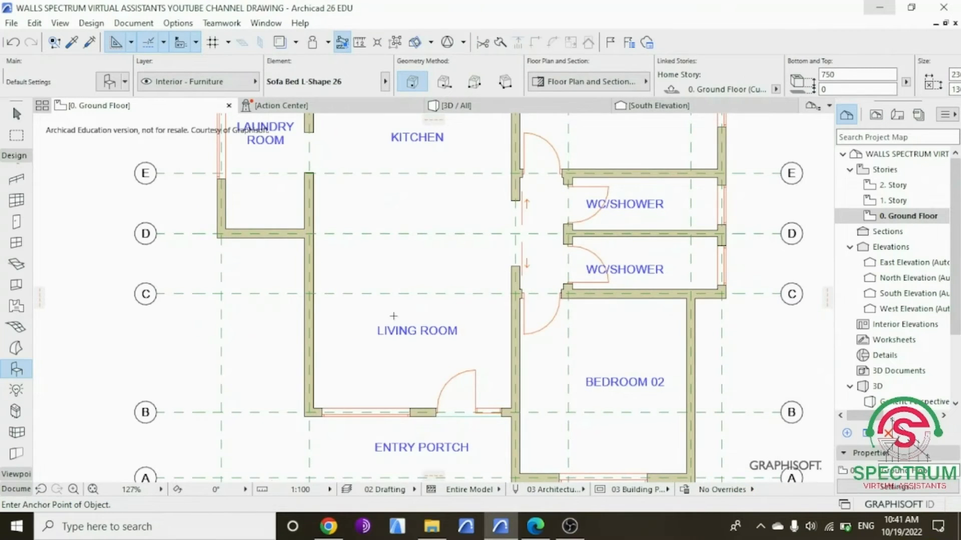
Step: Place the L-shaped sofa bed in the living room and rotate it 90° clockwise
scroll(396, 315, up, 2)
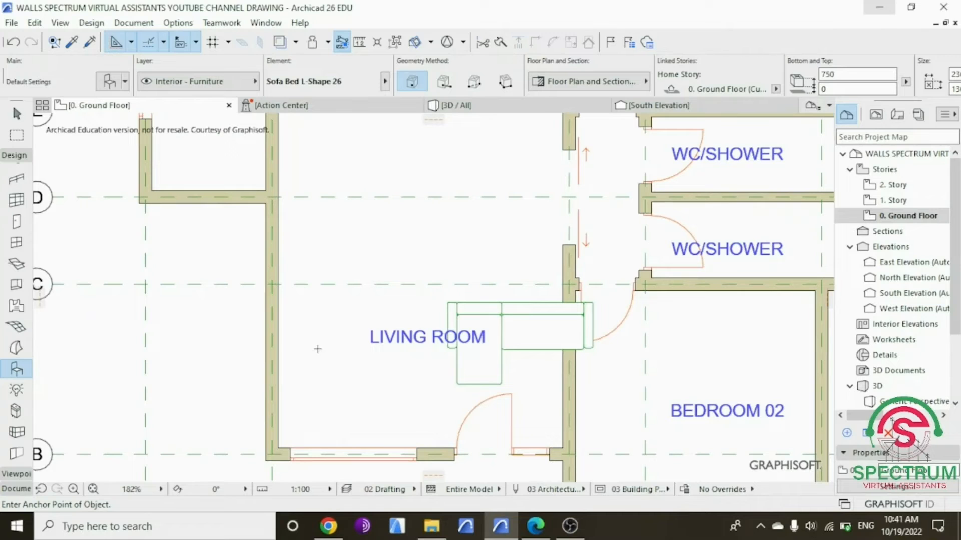
key(Escape)
click(511, 342)
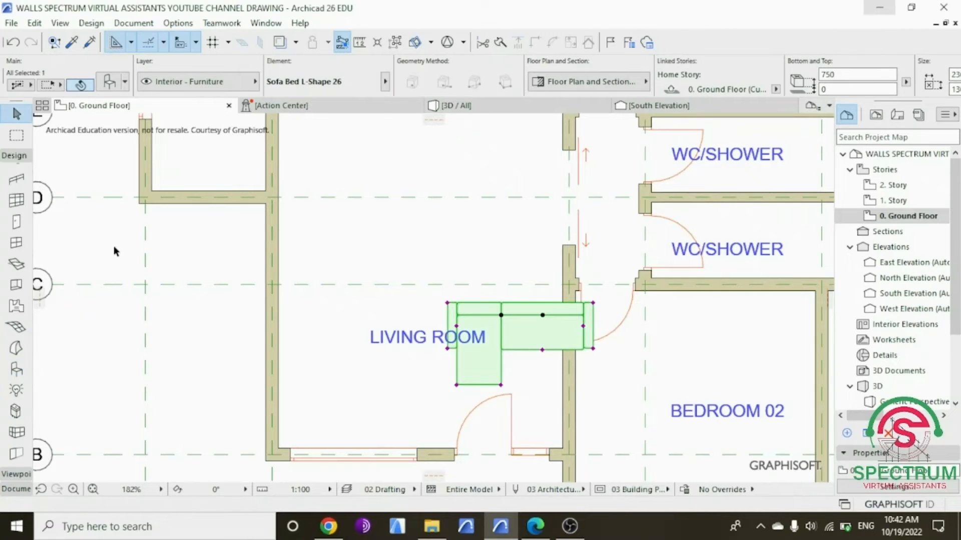
right_click(123, 261)
mouse_move(170, 302)
click(305, 319)
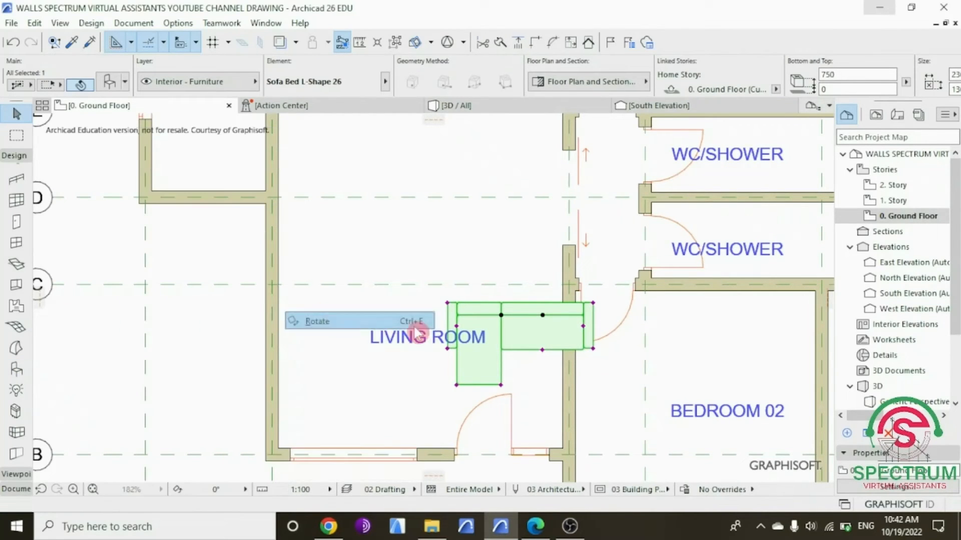
click(454, 314)
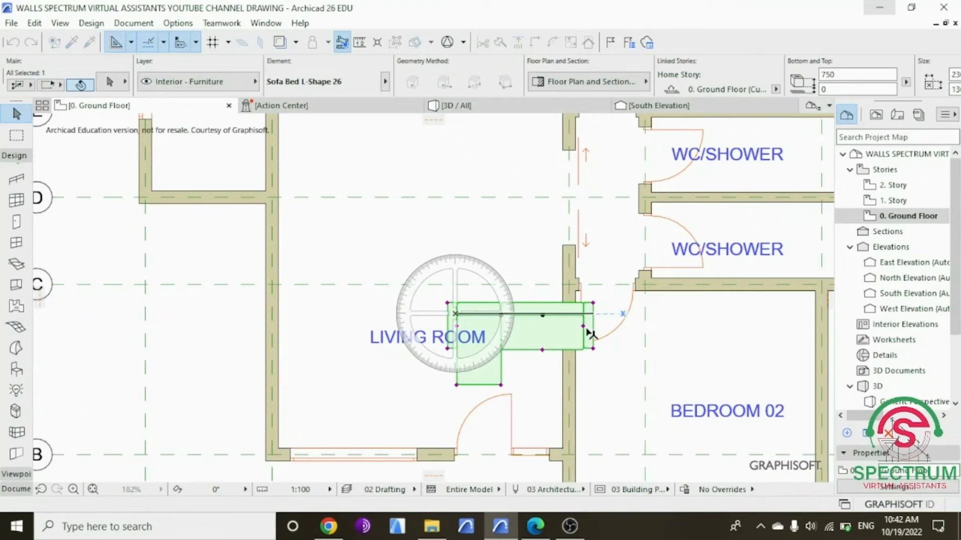
click(593, 313)
click(449, 440)
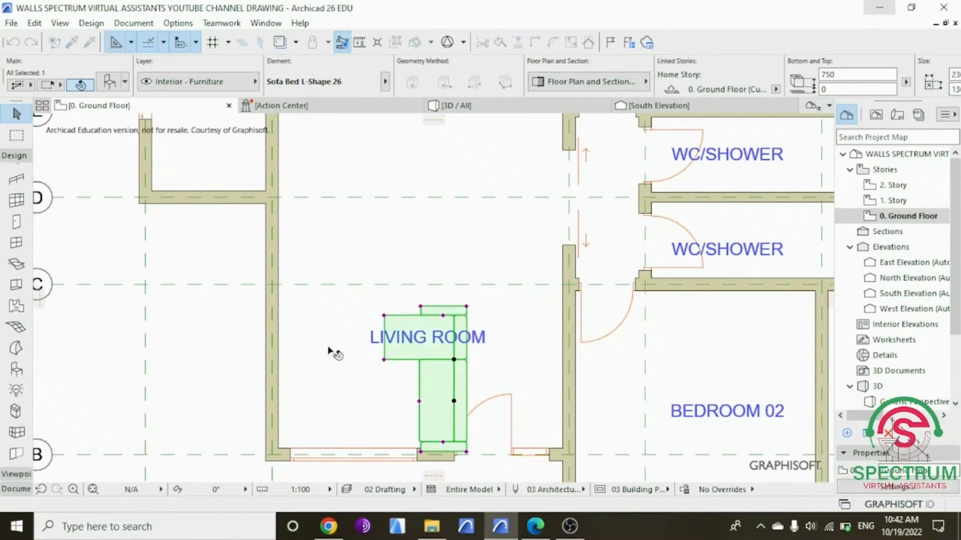
Step: Move the rotated sofa bed about 830 mm away from the living room's wall on axis B
right_click(180, 316)
mouse_move(325, 304)
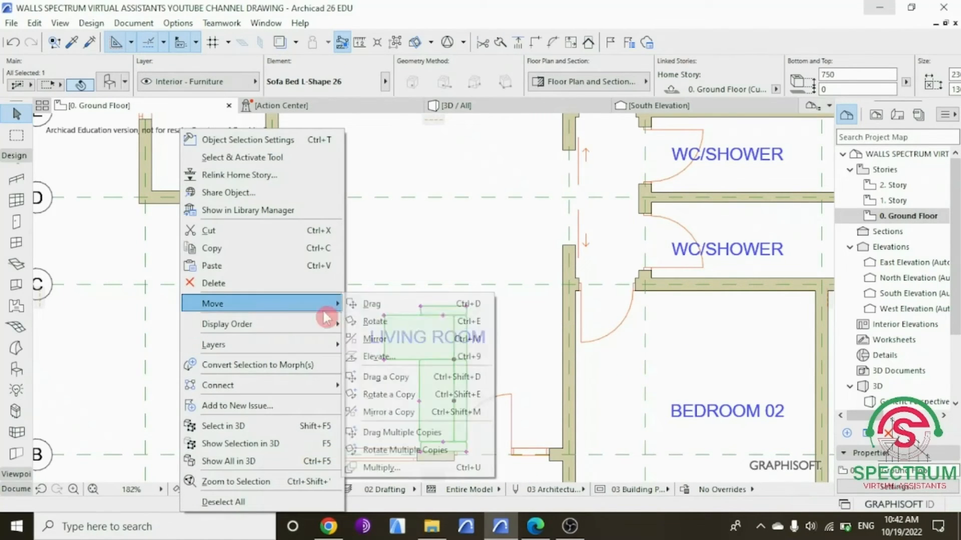
click(416, 306)
click(440, 417)
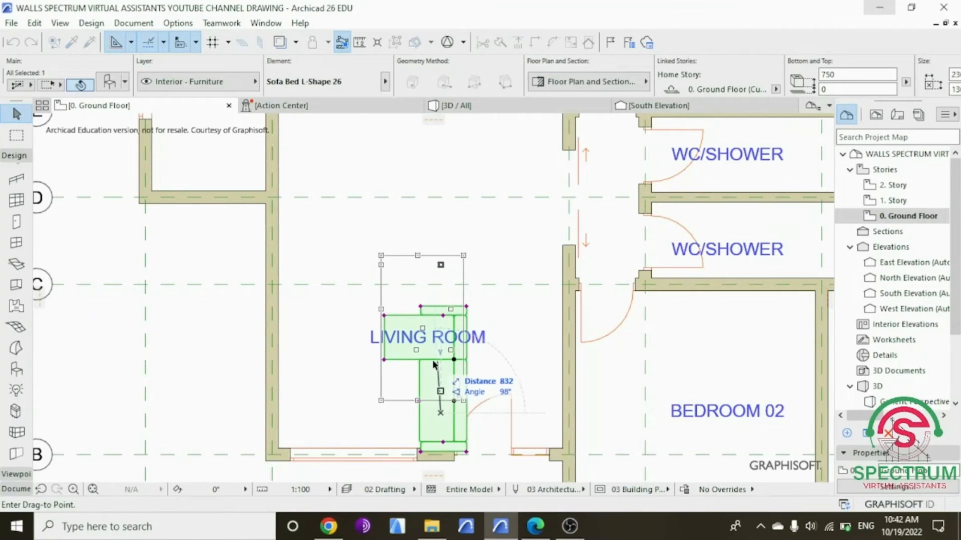
click(434, 364)
Step: Move the LIVING ROOM label clear of the sofa bed, to just above grid line D
click(481, 339)
click(481, 334)
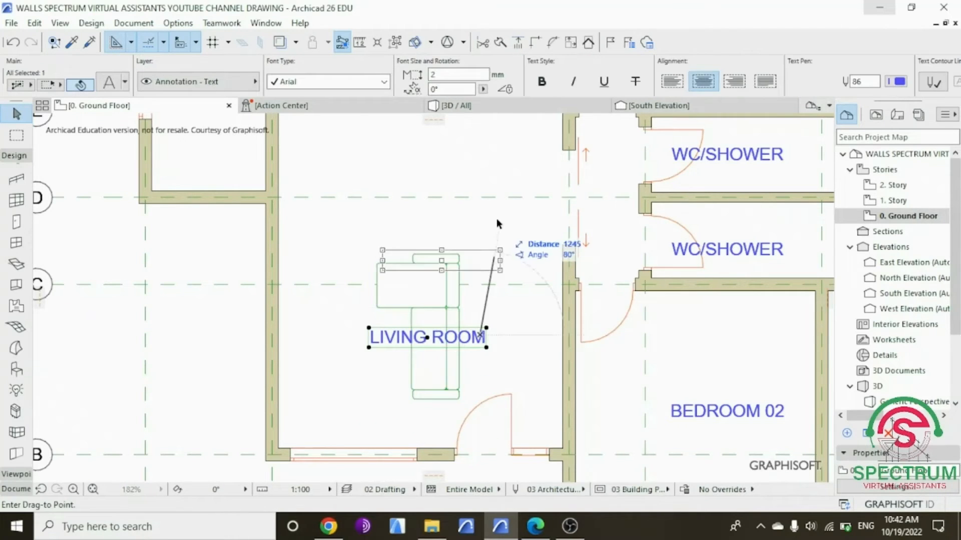
click(485, 195)
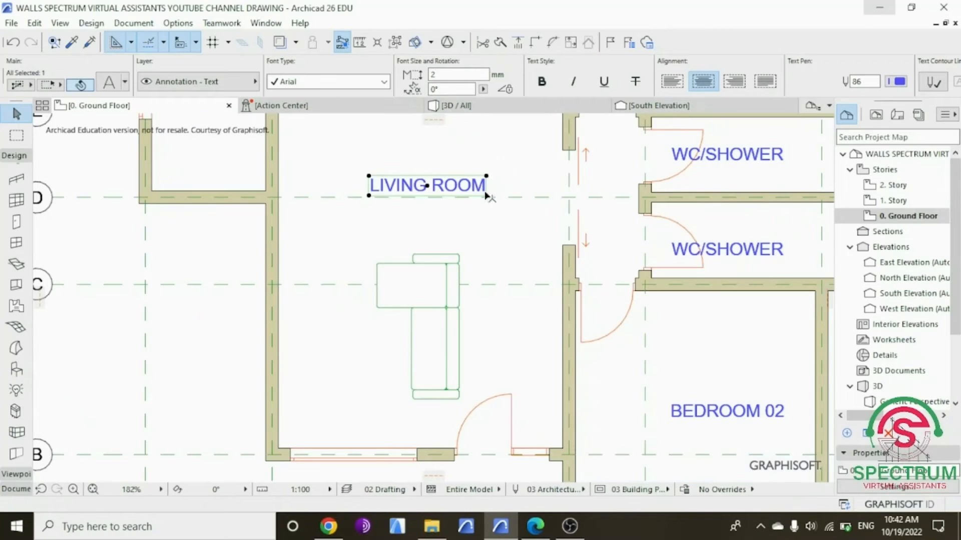
Step: Move the sofa bed slightly farther from the Bedroom 02 side, straight across the living room, and deselect it
click(447, 273)
right_click(190, 292)
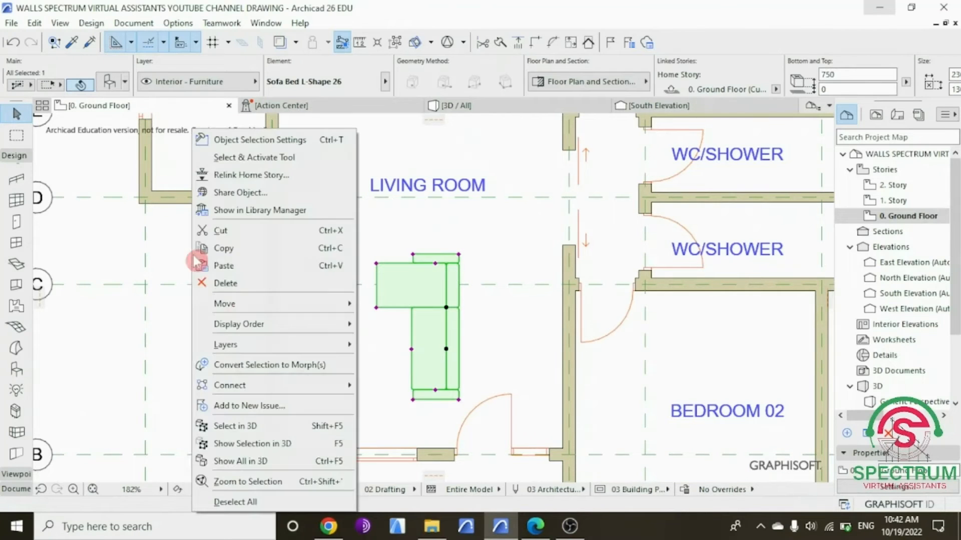
mouse_move(273, 312)
click(384, 304)
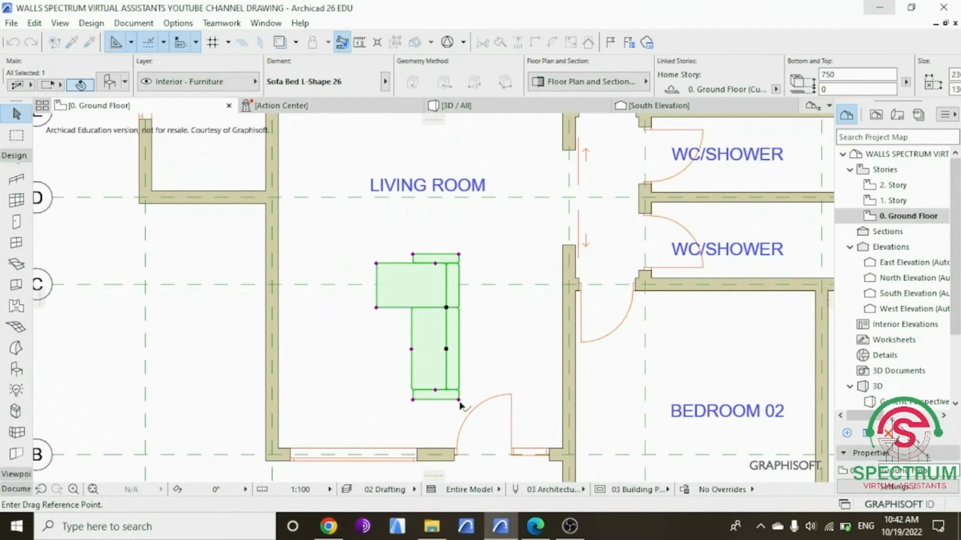
click(459, 400)
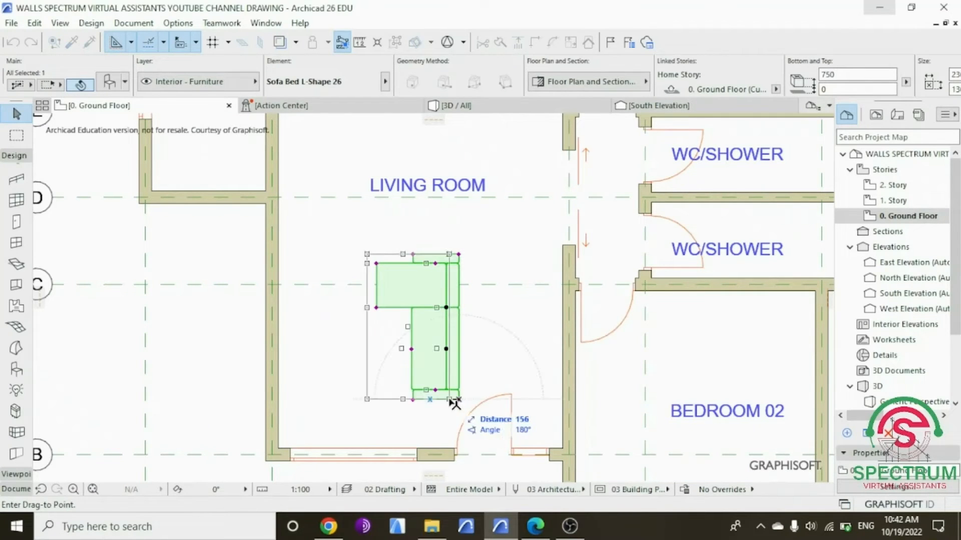
click(442, 452)
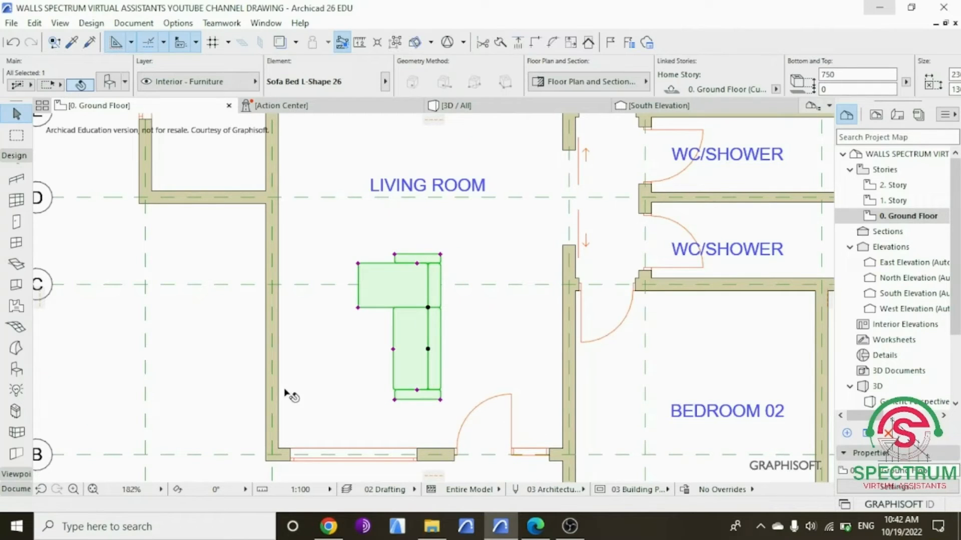
click(183, 350)
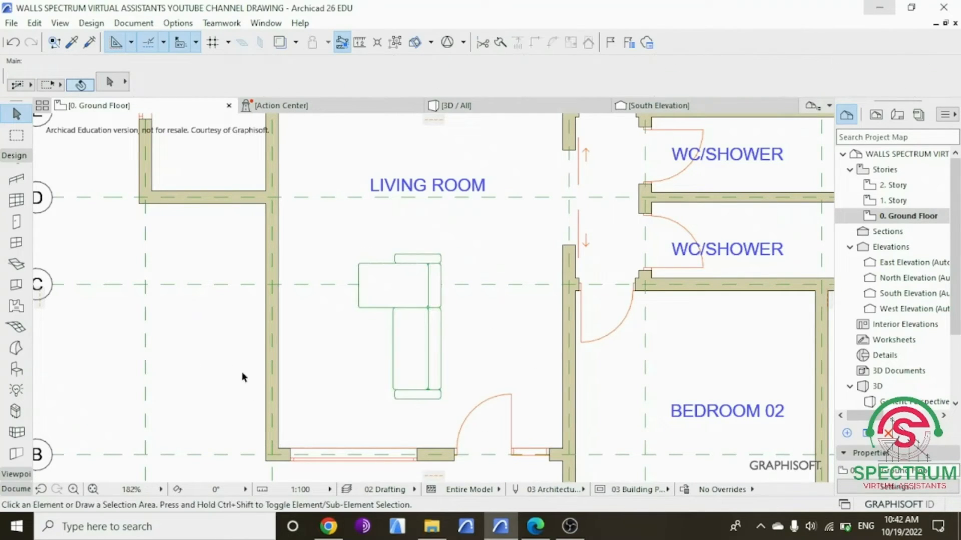
Step: Start the Object tool, search the library for "tv" and choose TV Stand Mounted 26
click(30, 283)
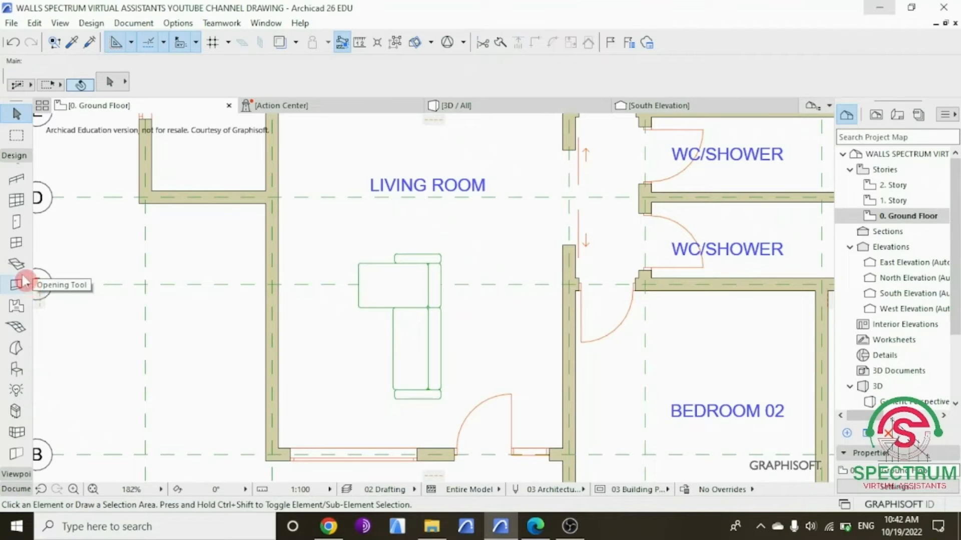
click(19, 372)
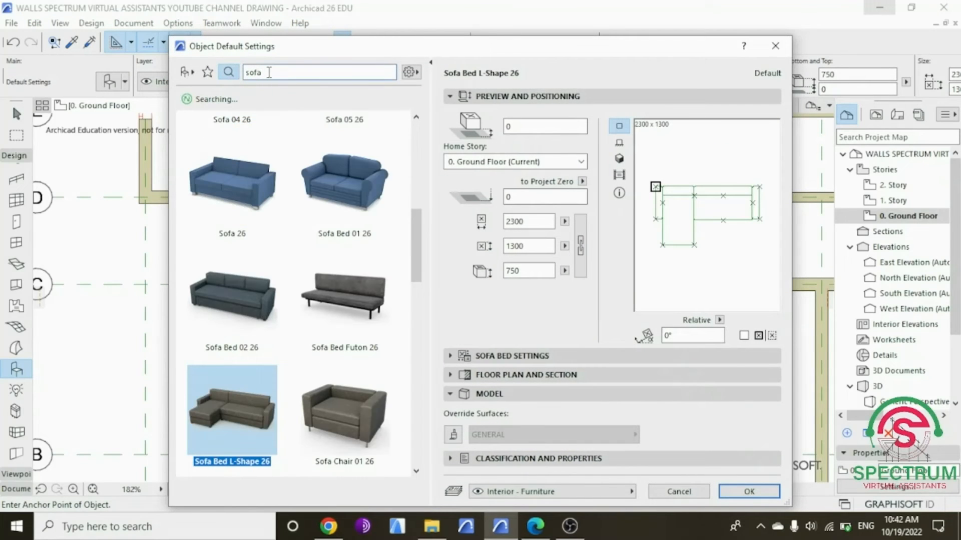
text(tv)
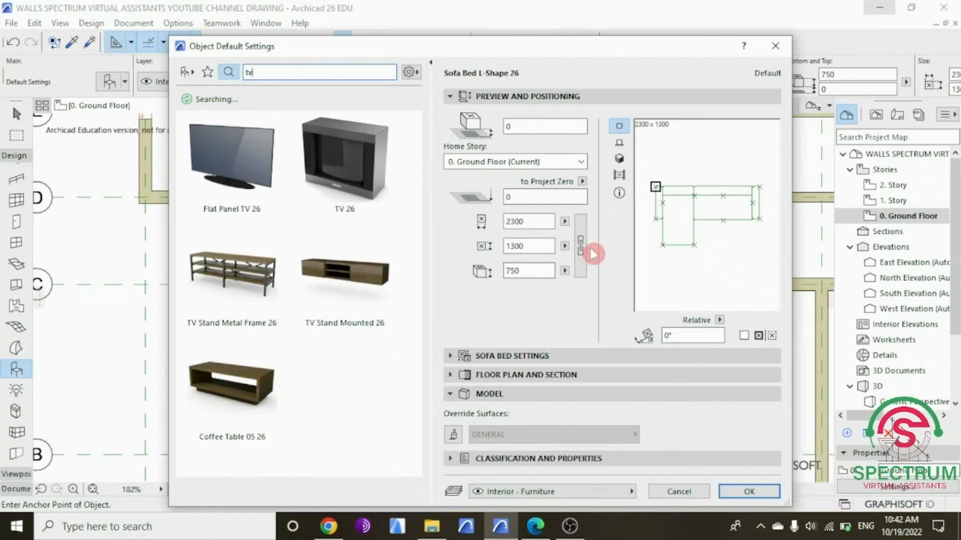
click(347, 293)
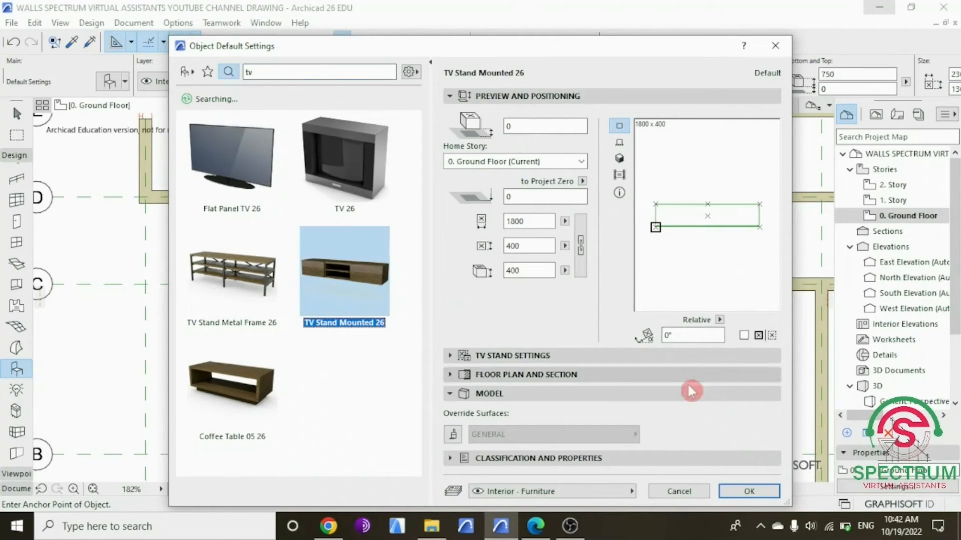
click(745, 492)
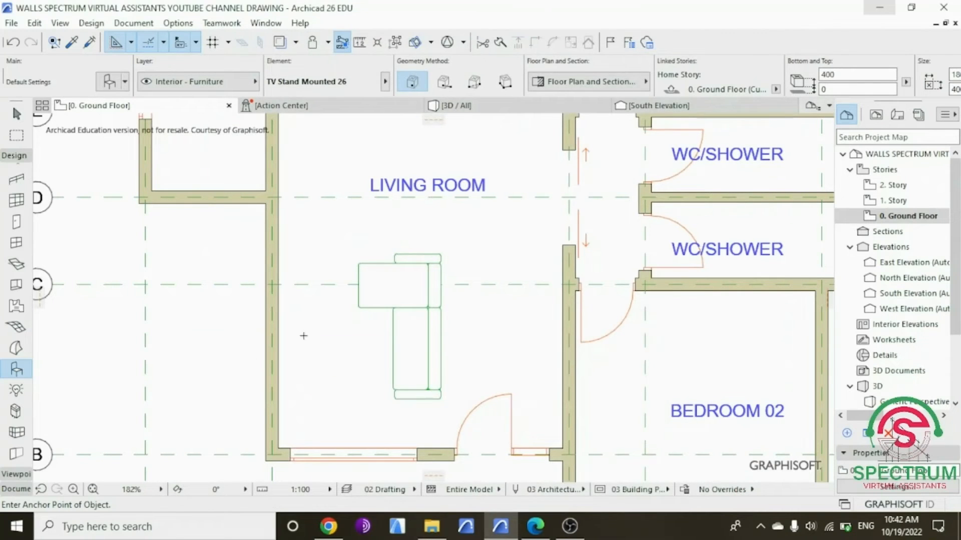
Step: Place the TV stand in the living room in front of the sofa bed and rotate it 90° clockwise
click(311, 319)
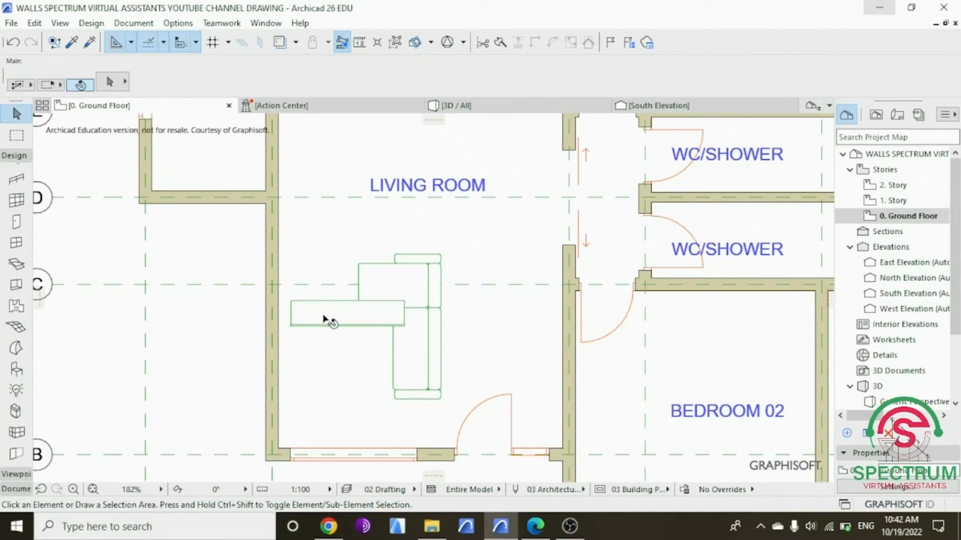
right_click(246, 325)
mouse_move(286, 303)
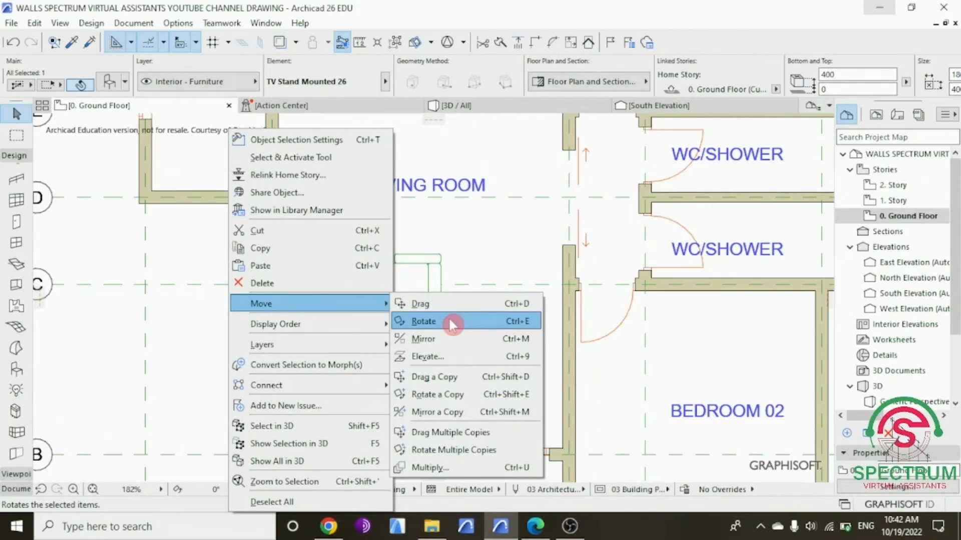
click(400, 319)
click(338, 302)
click(440, 306)
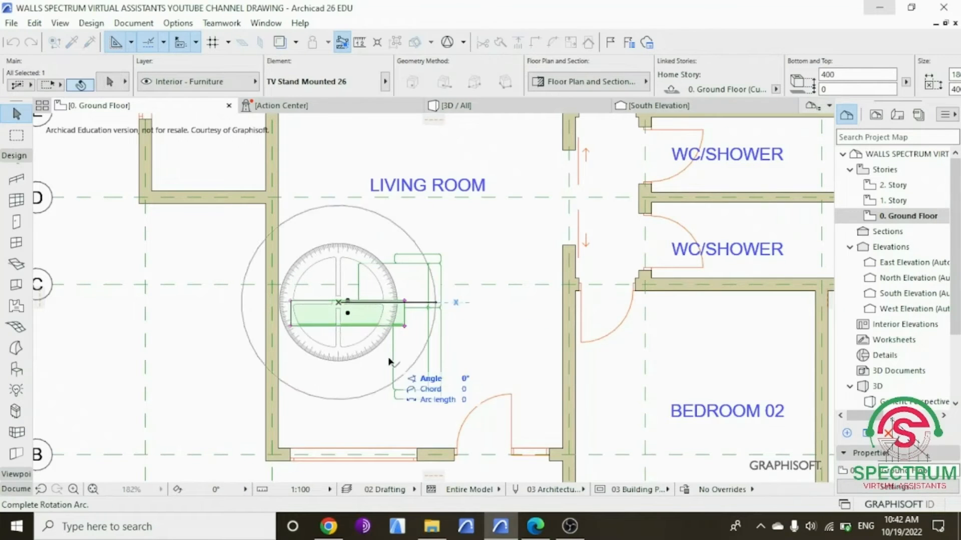
click(334, 393)
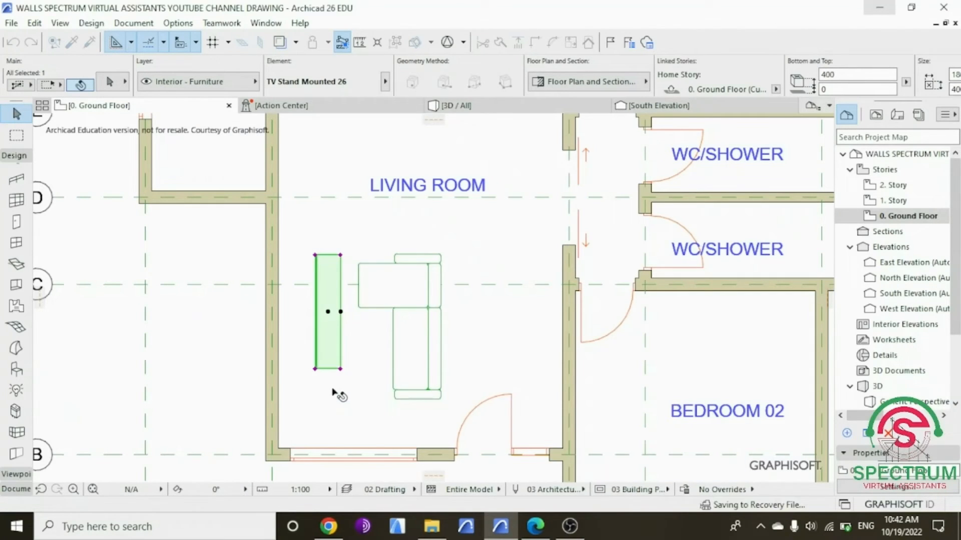
Step: Move the rotated TV stand about 590 mm so its long side sits against the living room wall facing the sofa
right_click(208, 255)
mouse_move(265, 305)
click(380, 302)
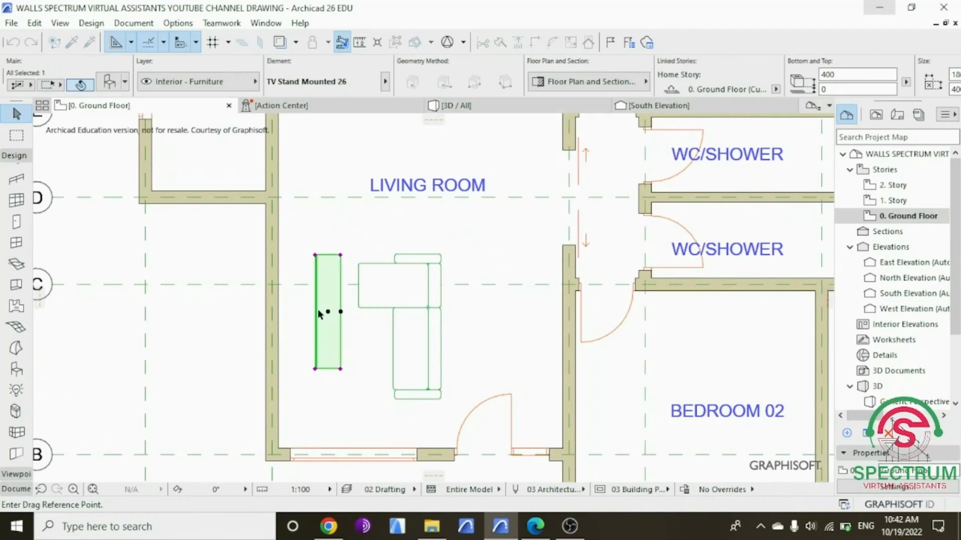
click(328, 311)
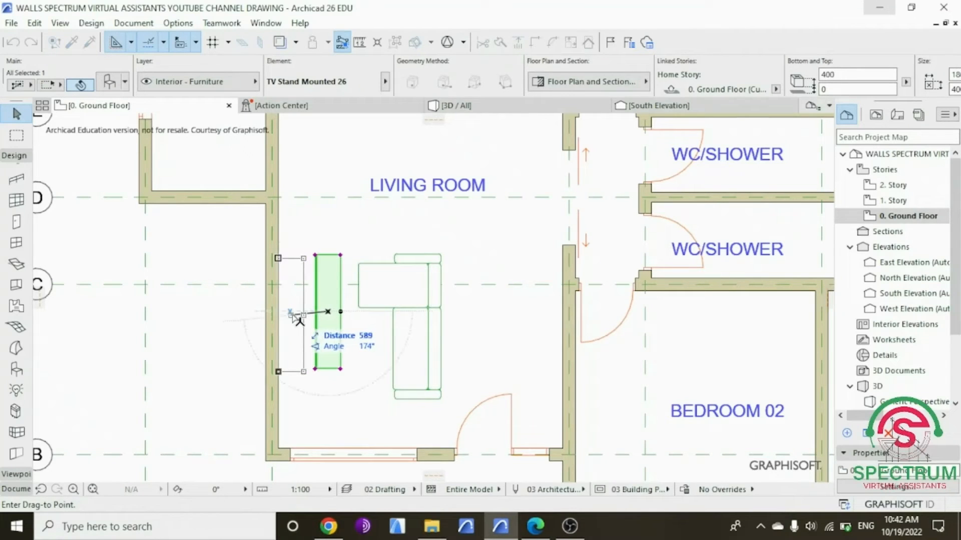
click(291, 312)
Step: Inspect the TV stand's orientation relative to the sofa and wall in the 3D view
click(437, 111)
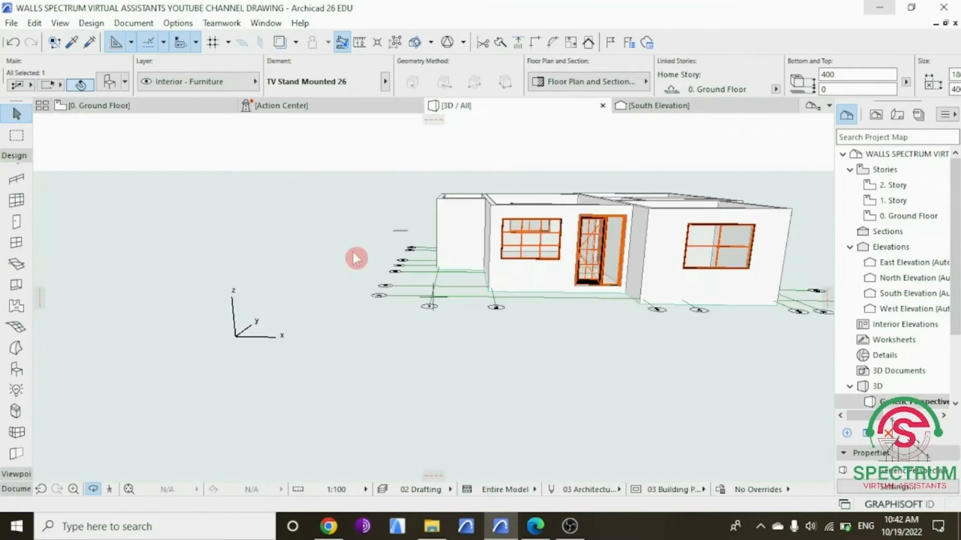
click(574, 223)
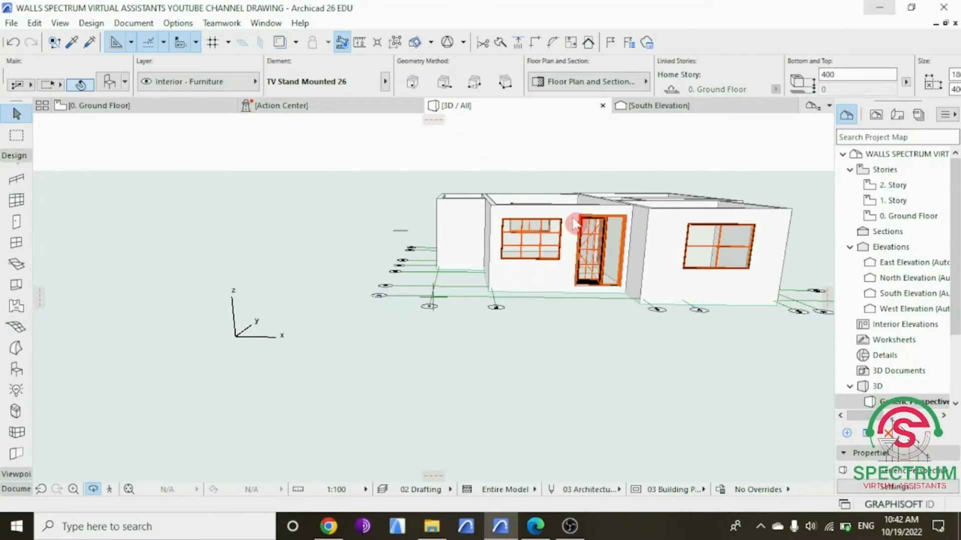
scroll(752, 178, up, 3)
shift+middle_drag(649, 205, 446, 283)
scroll(464, 259, up, 8)
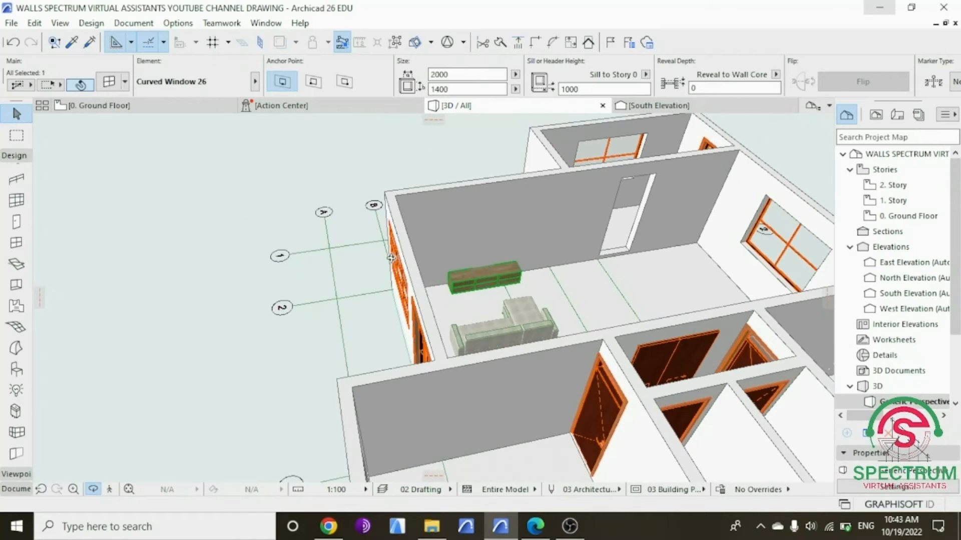
shift+middle_drag(499, 298, 465, 267)
Step: On the ground floor plan, mirror the TV stand about its long edge nearest the sofa
double_click(896, 216)
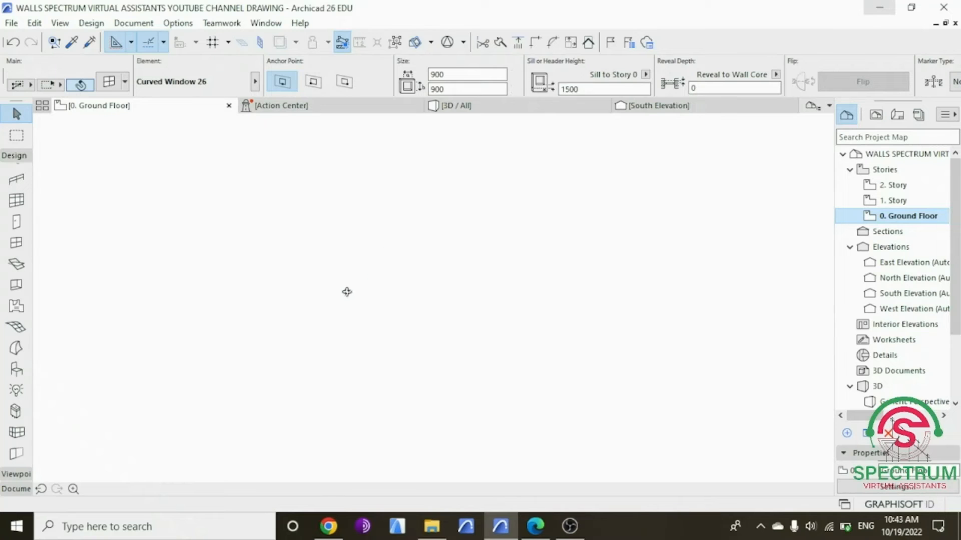
right_click(225, 256)
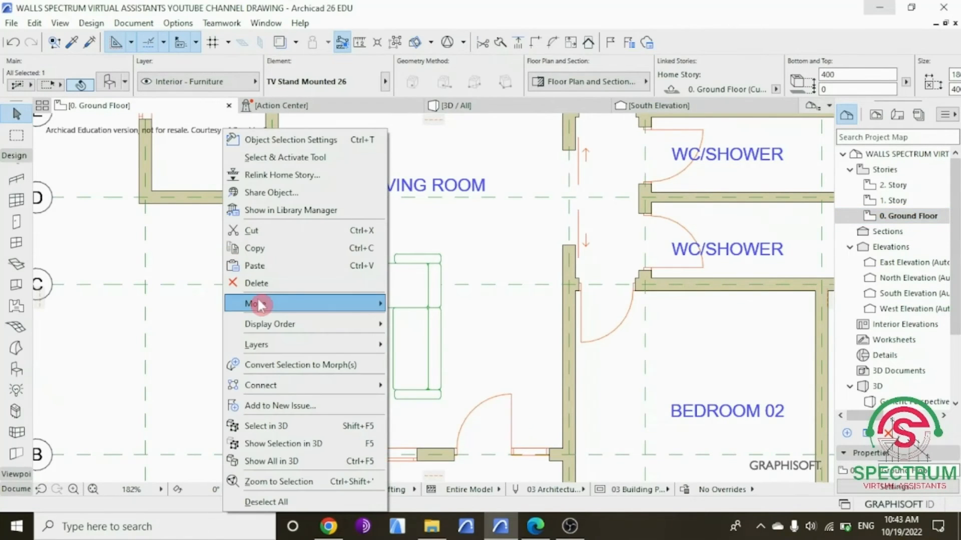
mouse_move(258, 302)
click(424, 340)
scroll(296, 306, up, 3)
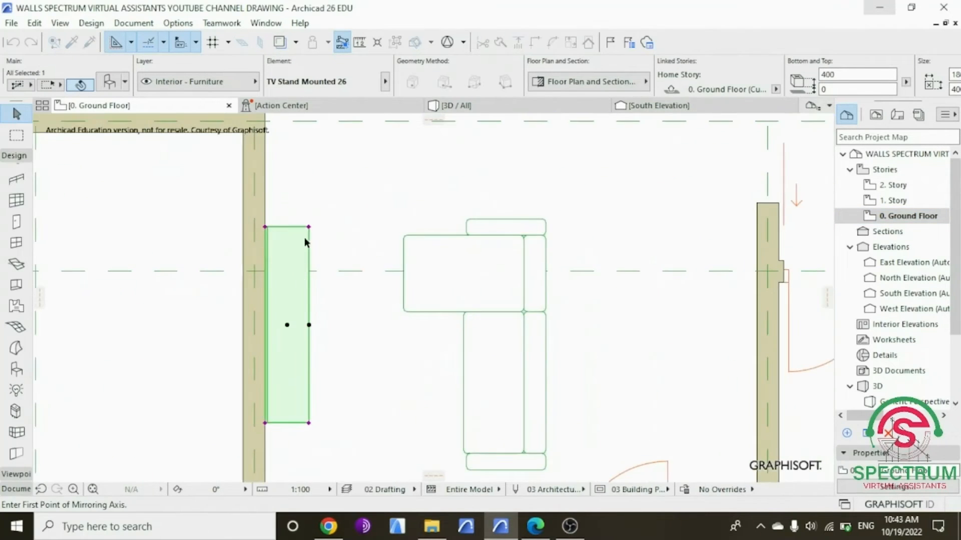
click(308, 224)
click(330, 328)
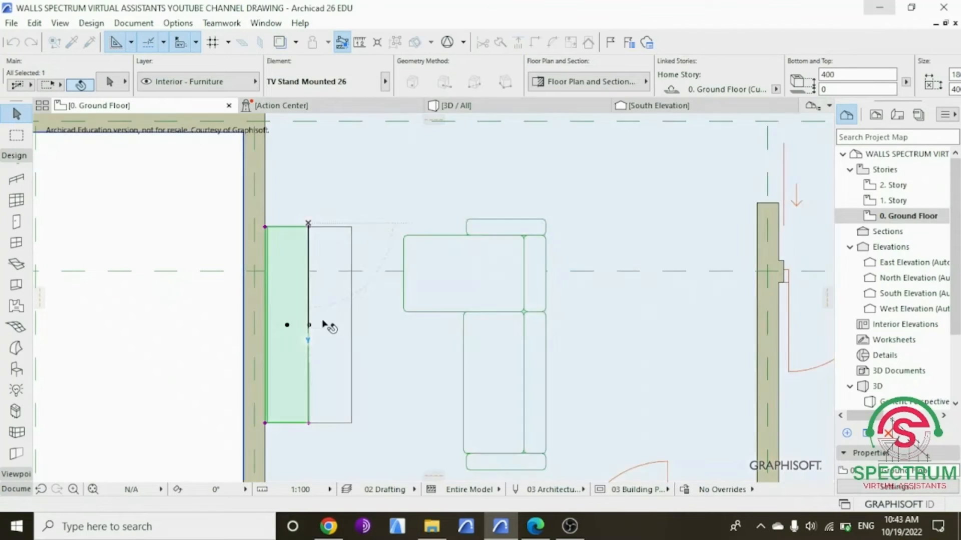
Step: Move the mirrored TV stand back against the living room wall facing the sofa
right_click(183, 227)
mouse_move(268, 313)
click(376, 303)
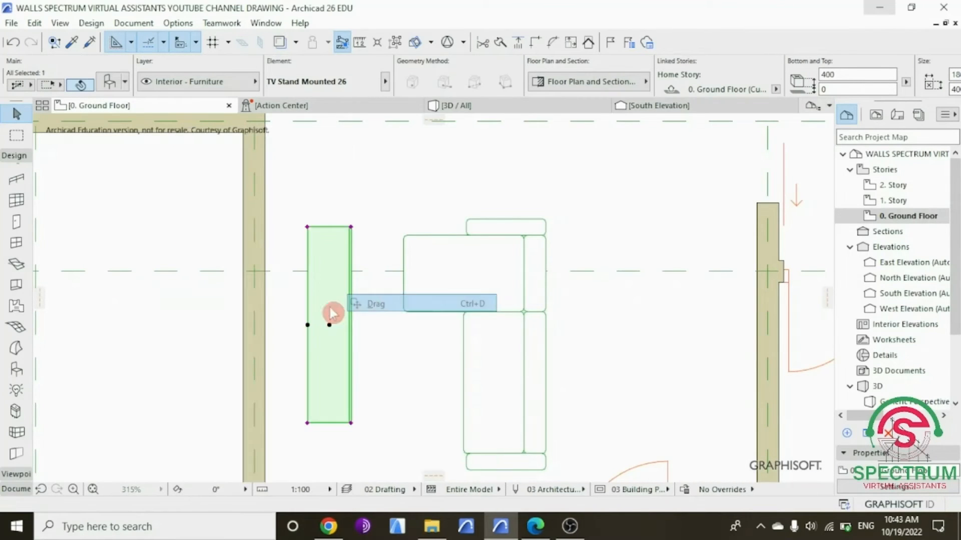
click(307, 325)
click(265, 325)
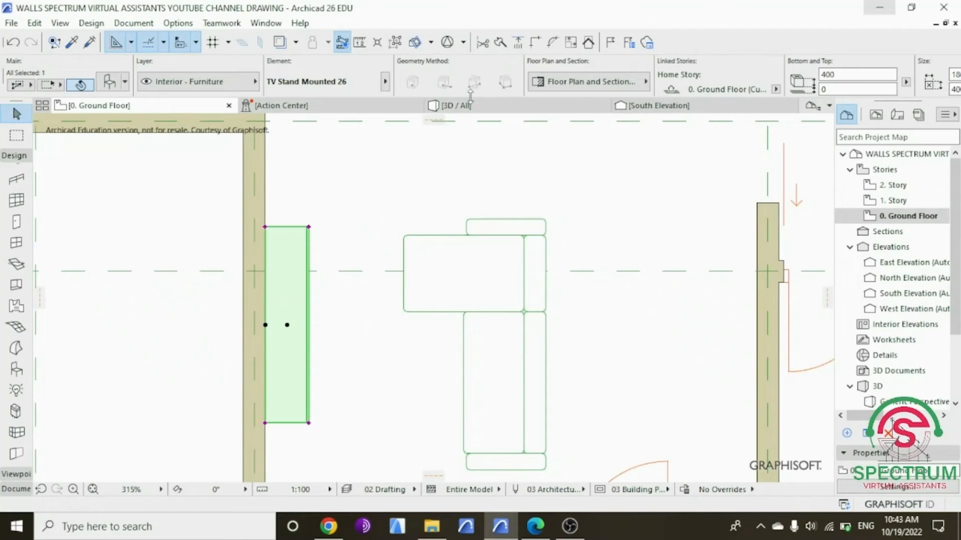
Step: Check in the 3D view which way the mirrored TV stand's drawers and shelves face
click(441, 106)
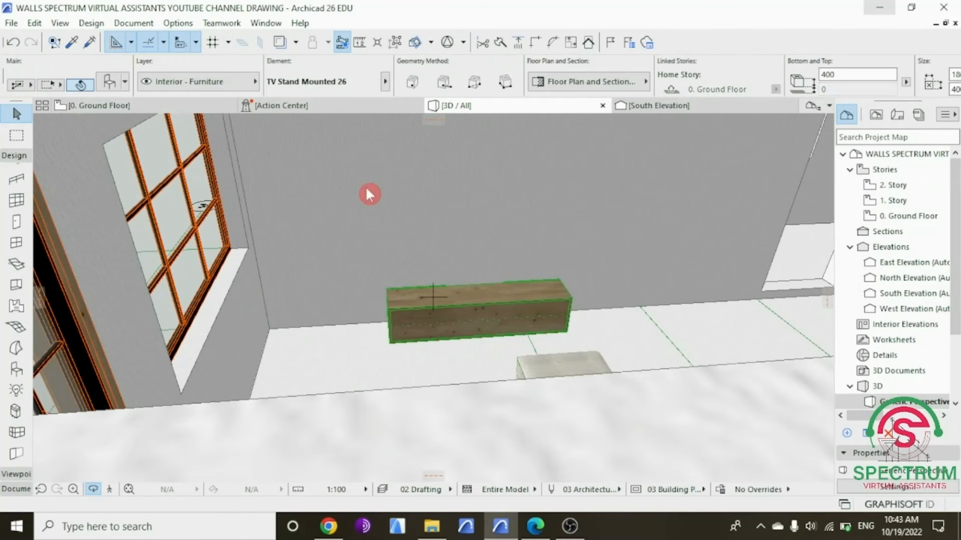
scroll(507, 309, up, 5)
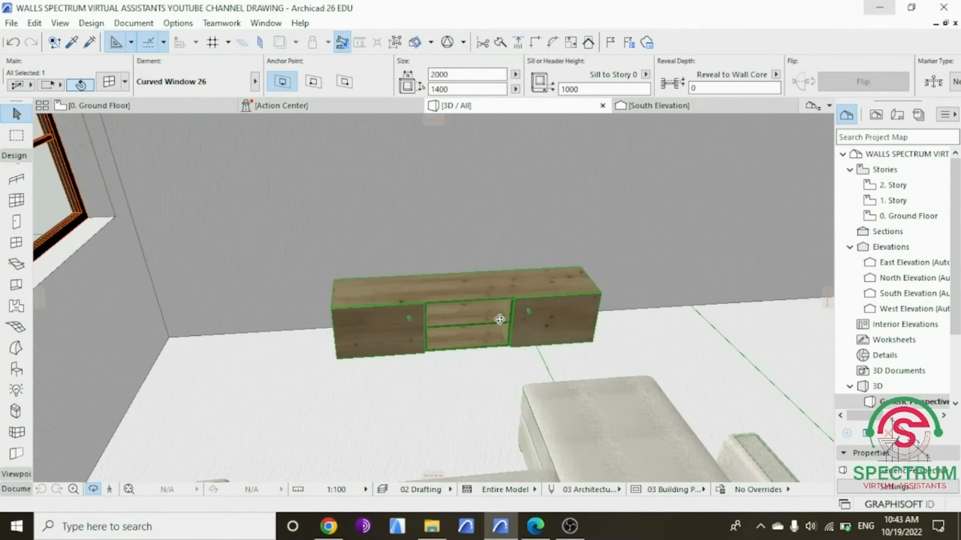
drag(489, 300, 486, 328)
scroll(462, 327, down, 2)
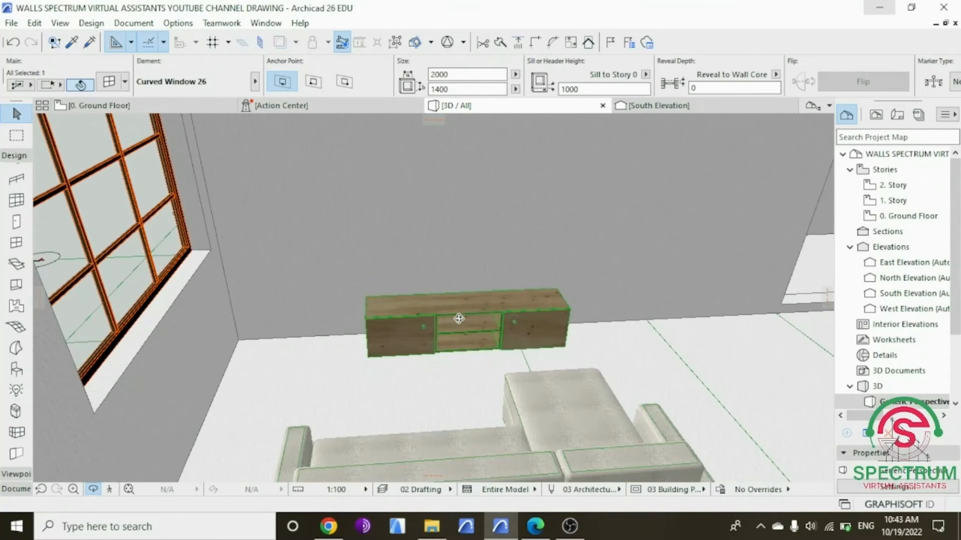
Step: On the ground floor plan, place a Flat Panel TV 26 over the living room TV stand at an elevation of 400
double_click(908, 216)
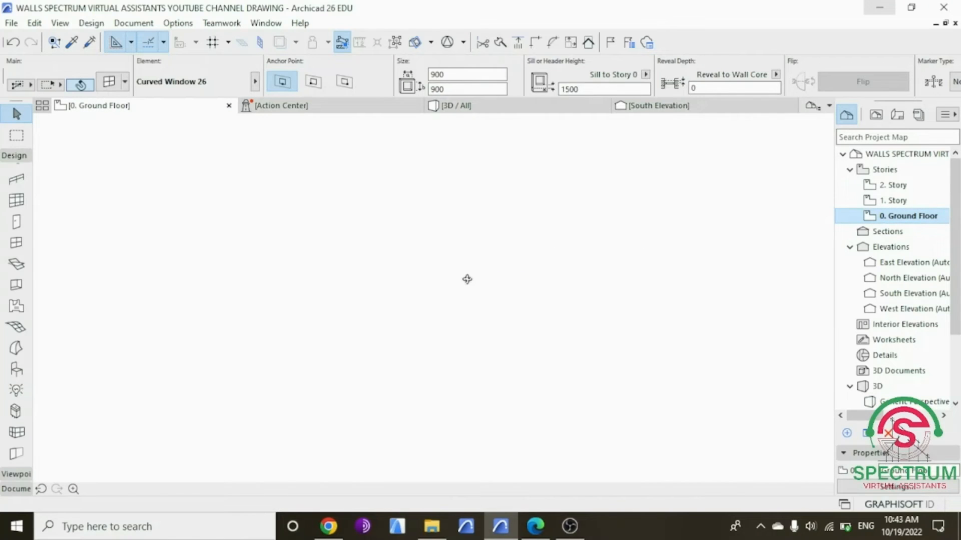
click(203, 203)
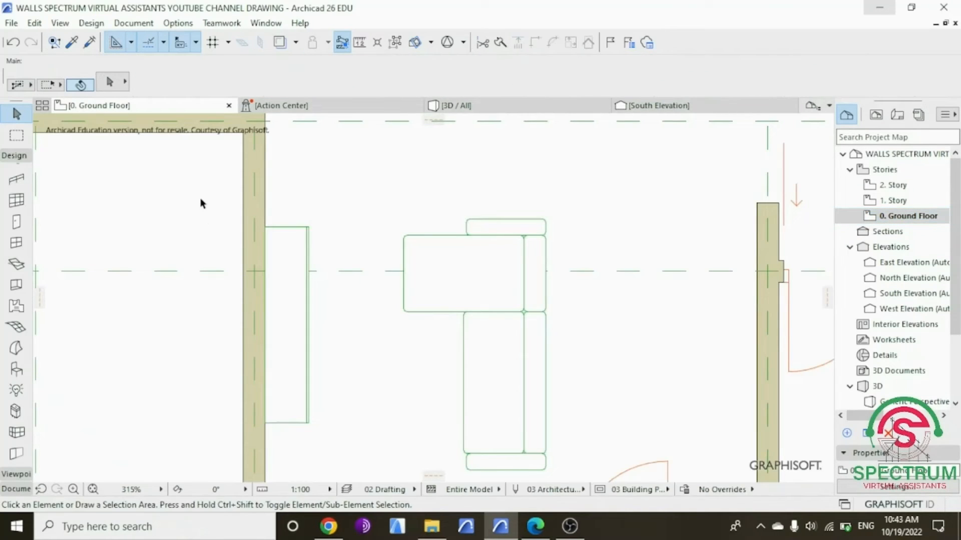
click(16, 369)
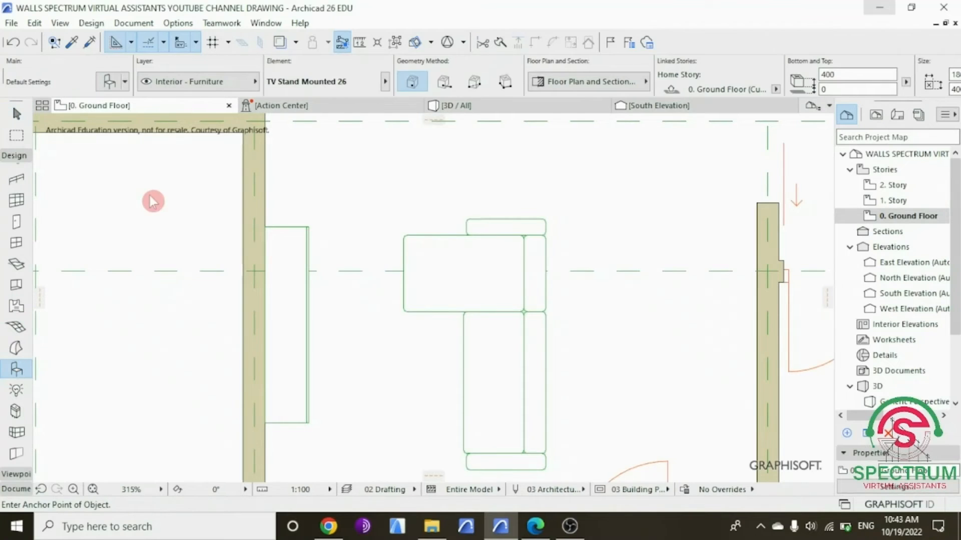
key(ctrl+t)
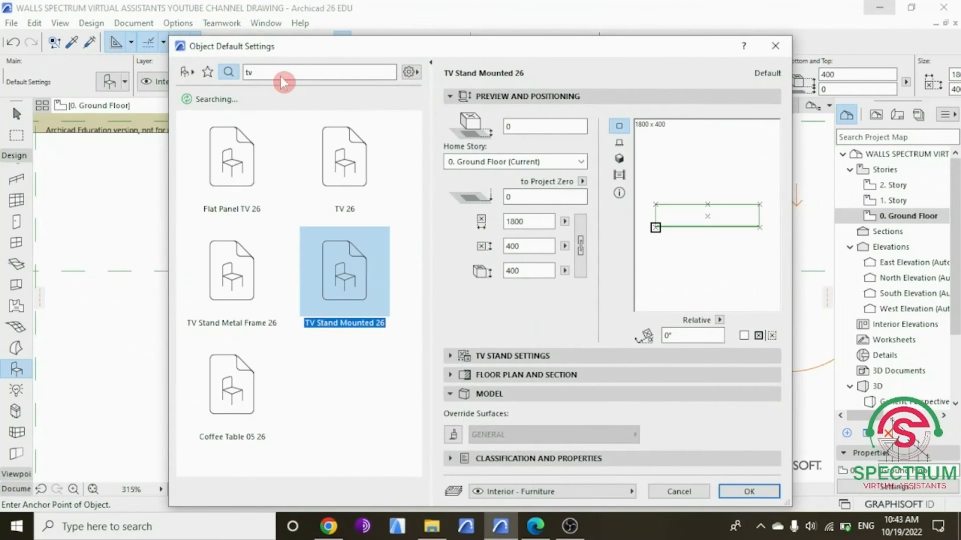
click(280, 74)
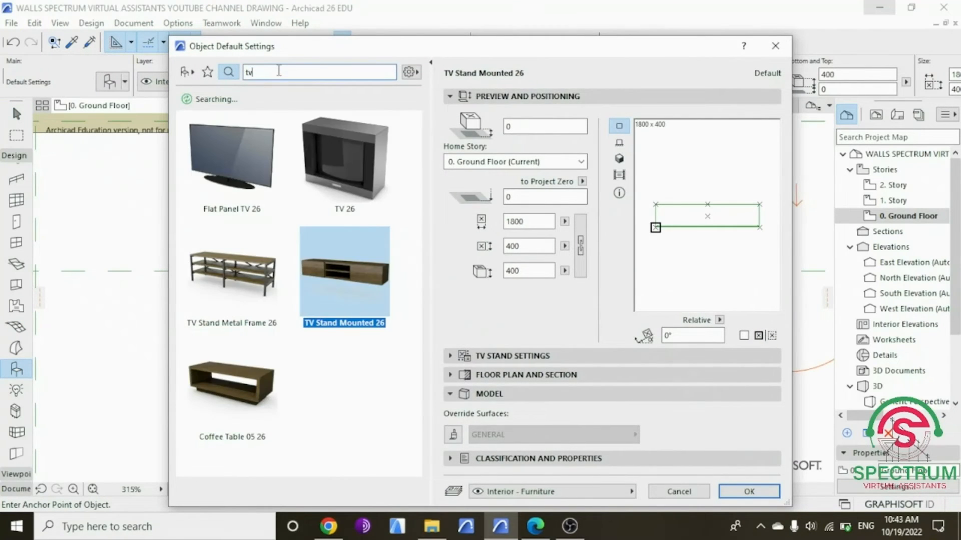
click(237, 152)
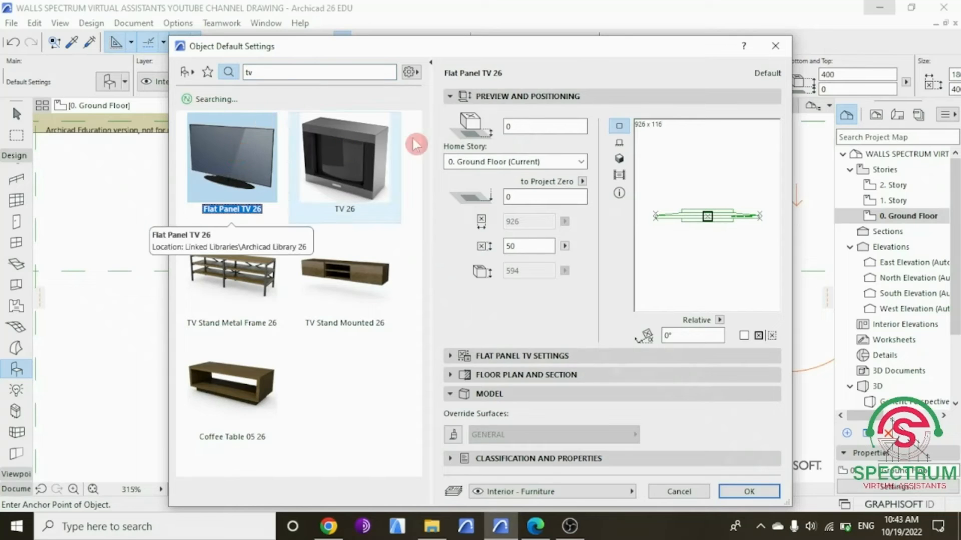
text(400)
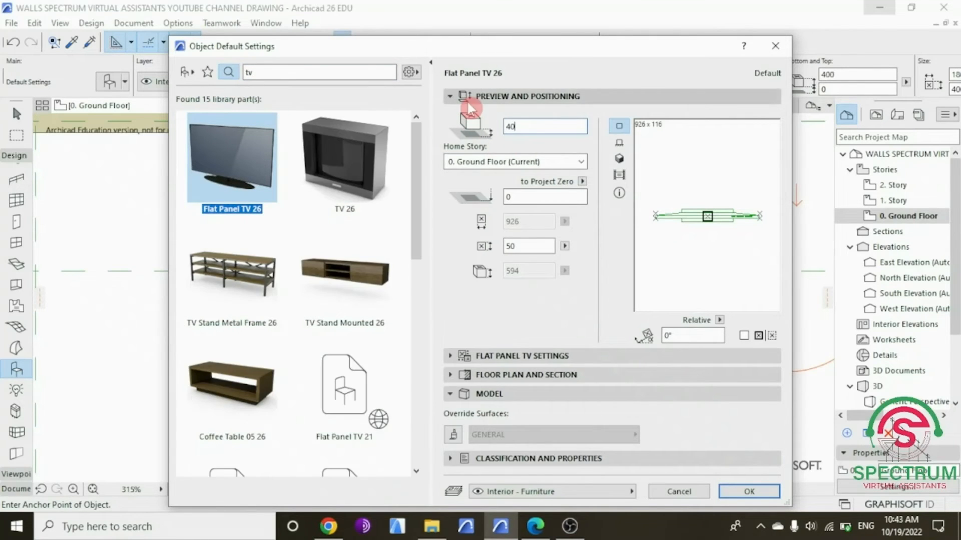
key(Return)
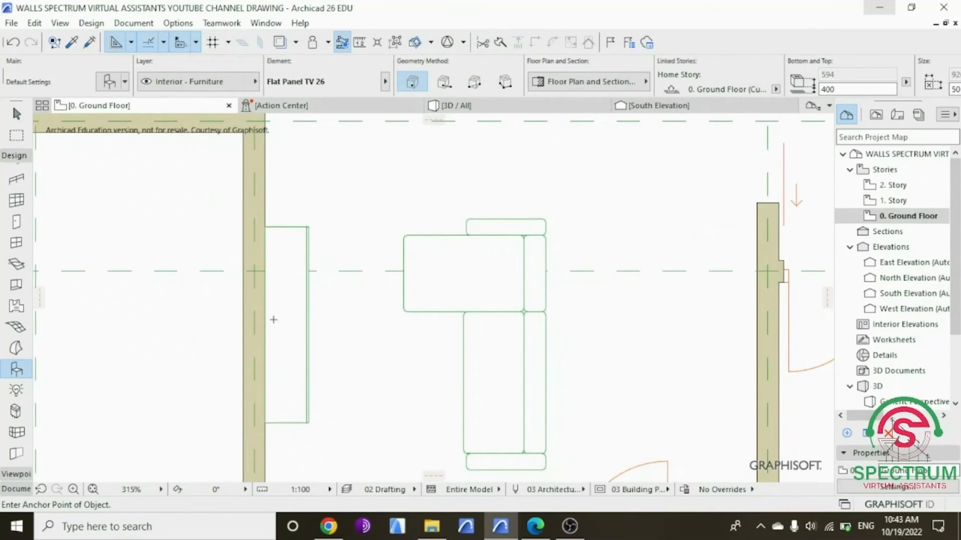
click(273, 319)
Step: Rotate the flat panel TV a quarter turn counterclockwise so it runs parallel to the wall behind the TV stand
key(Escape)
click(274, 320)
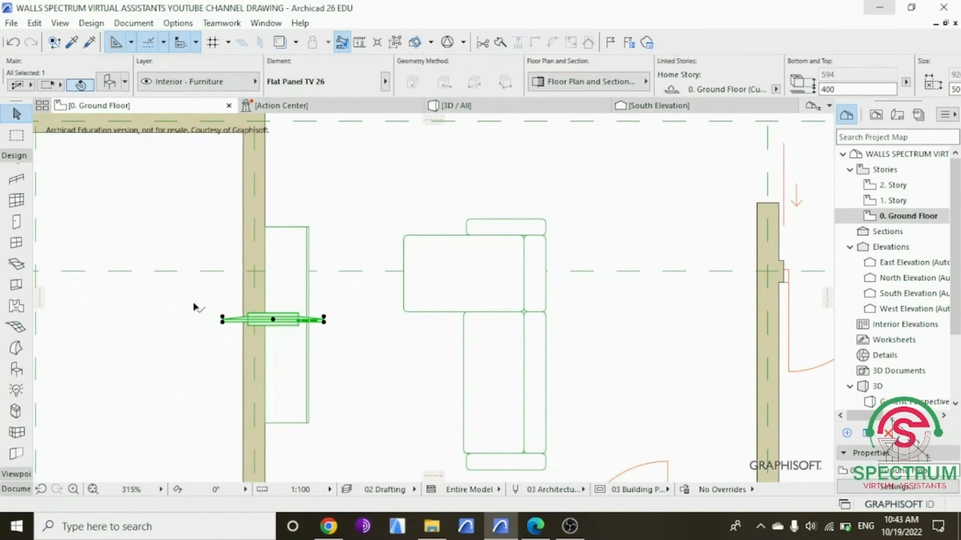
right_click(194, 306)
mouse_move(232, 304)
click(340, 322)
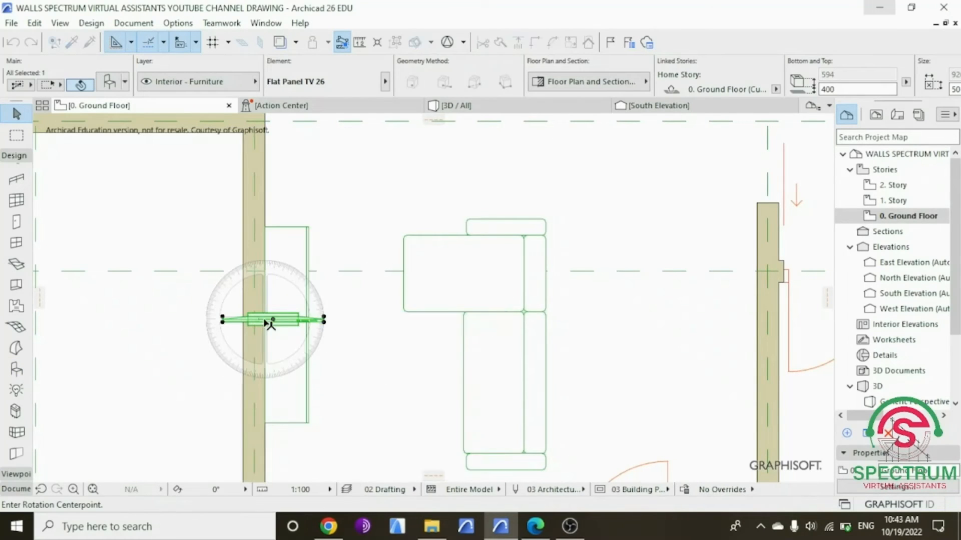
click(266, 320)
click(332, 319)
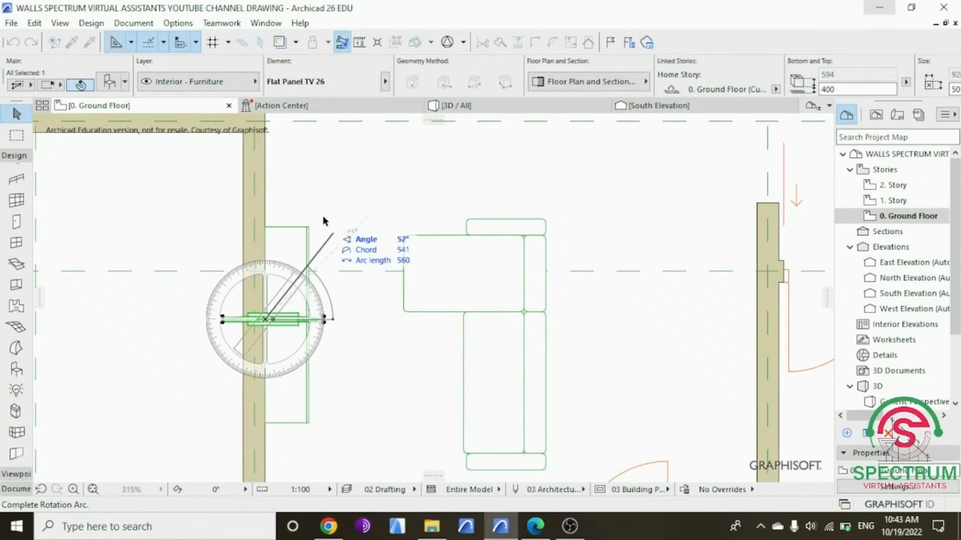
click(263, 208)
Step: Move the rotated flat panel TV off the wall onto the middle of the TV stand
right_click(165, 134)
mouse_move(200, 302)
click(348, 306)
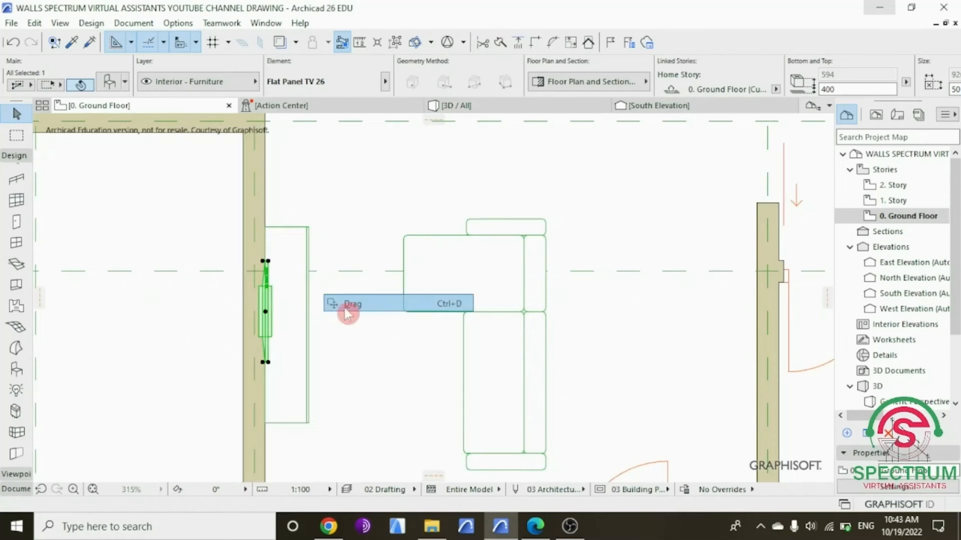
click(265, 311)
click(284, 324)
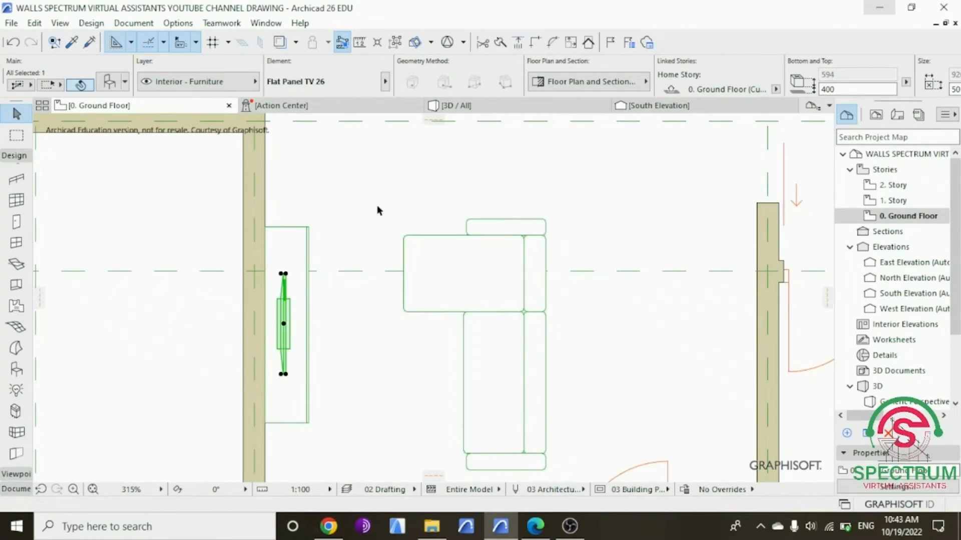
Step: Check the TV's placement on the stand and the living room layout in the 3D view
key(F3)
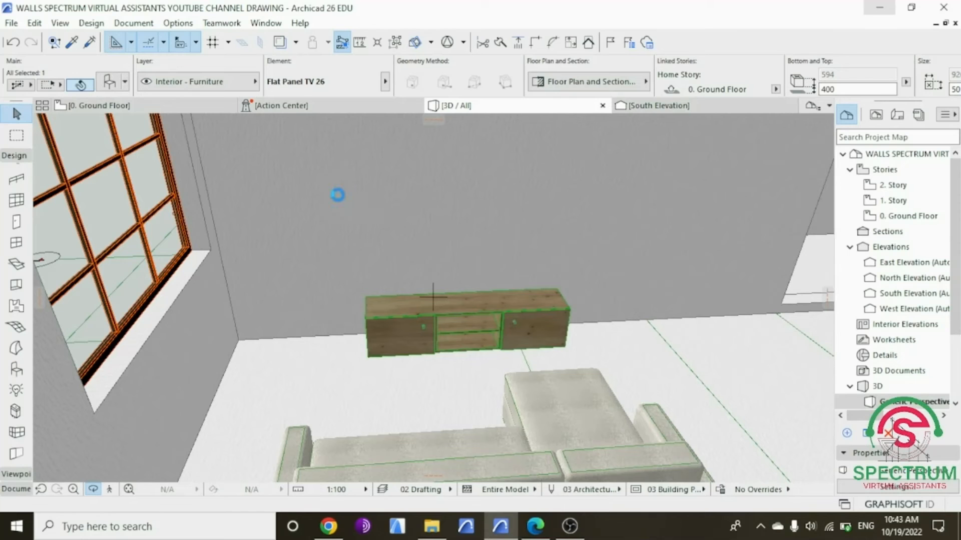
drag(428, 267, 479, 280)
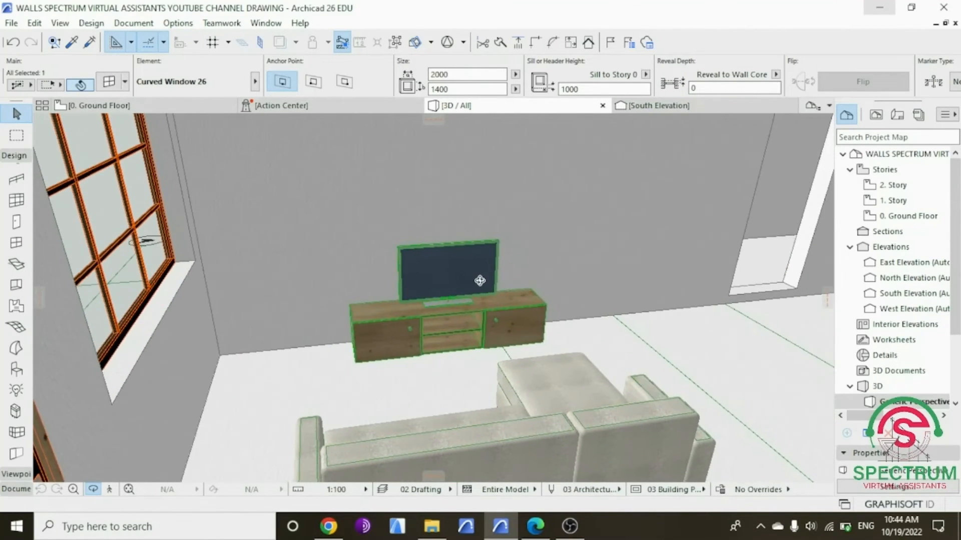
drag(425, 258, 425, 256)
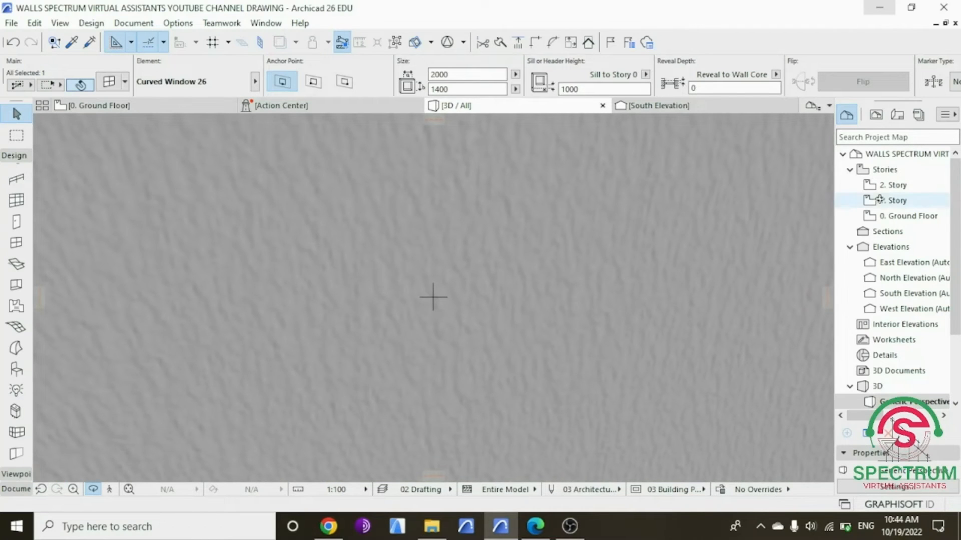
drag(584, 300, 542, 266)
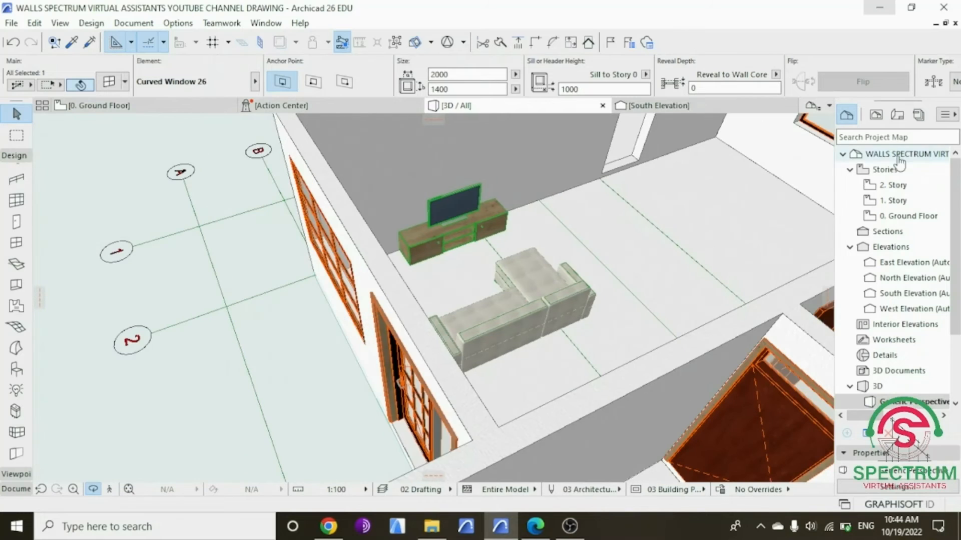
Step: On the ground floor plan, move the flat panel TV and its stand together along the wall toward the entry porch
double_click(891, 216)
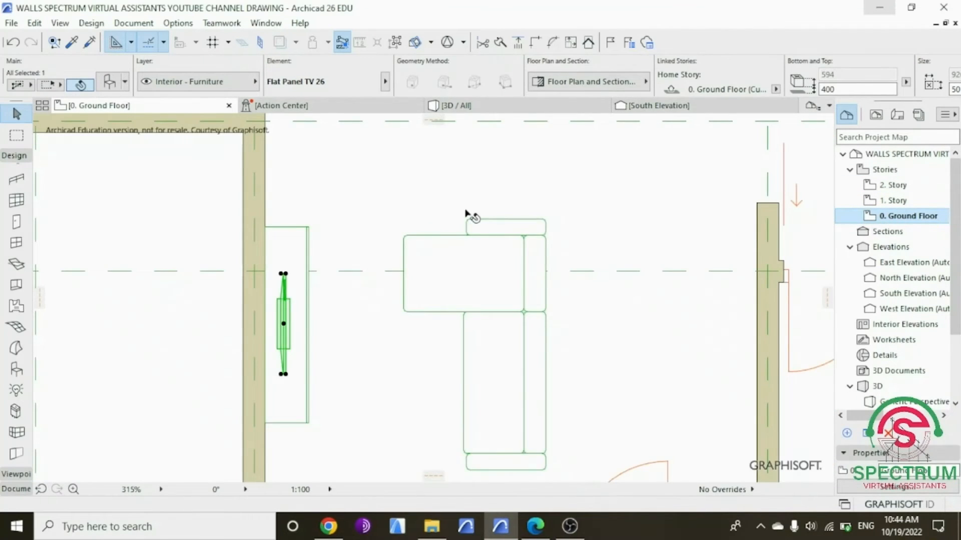
scroll(468, 215, down, 3)
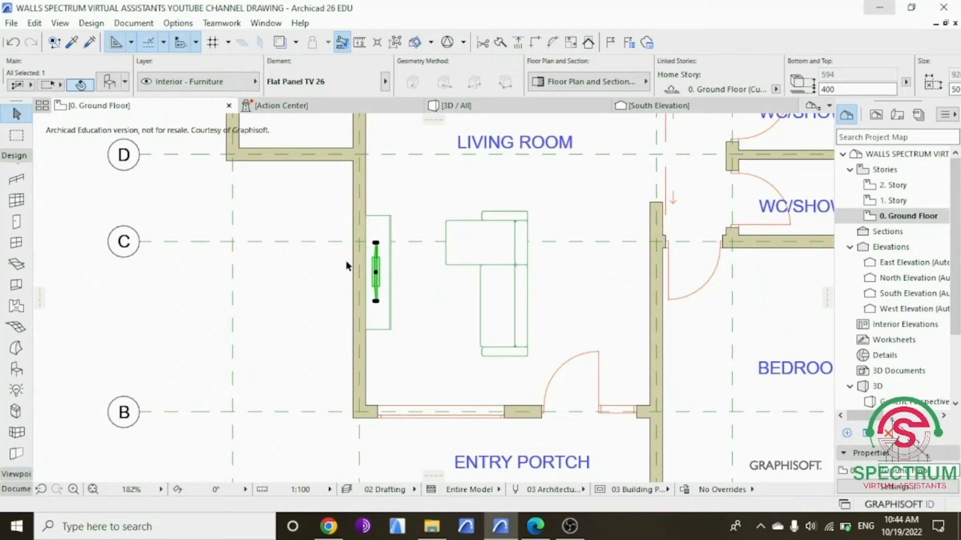
click(327, 311)
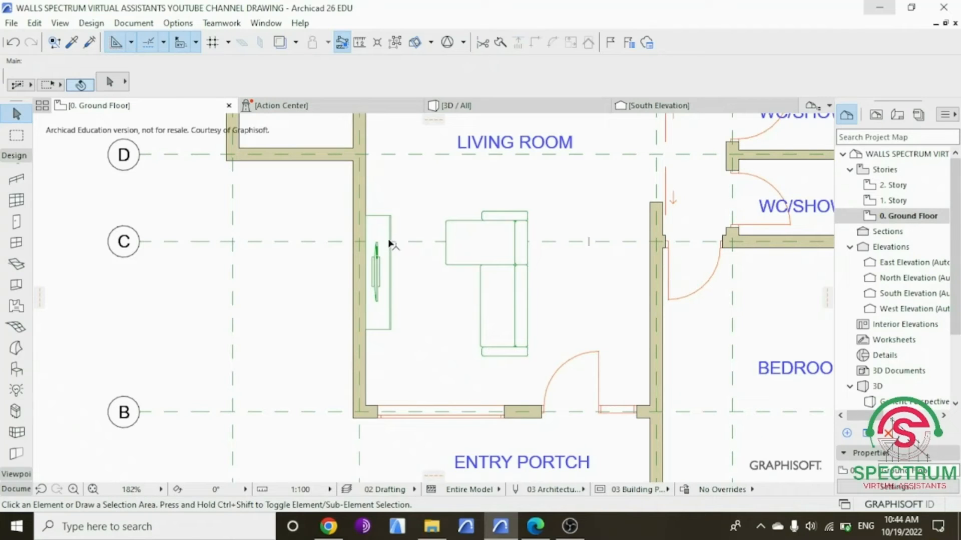
click(376, 265)
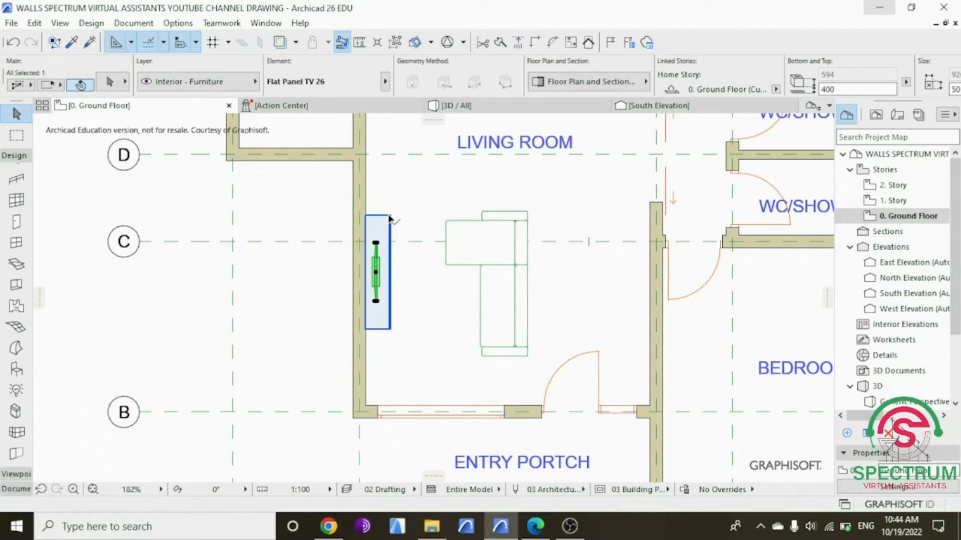
drag(390, 215, 392, 256)
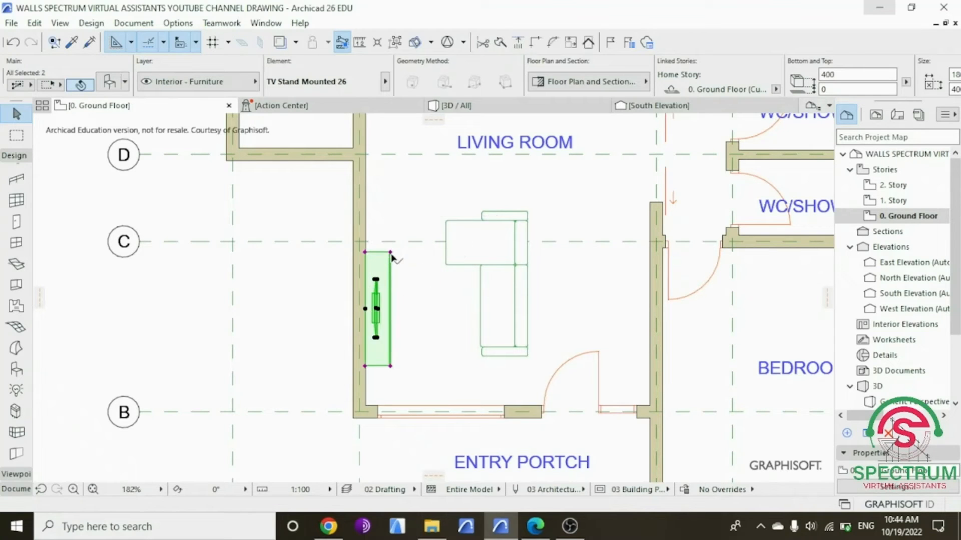
Step: Shift the sofa bed slightly toward the entry porch side of the living room
click(495, 263)
drag(497, 265, 495, 272)
click(207, 199)
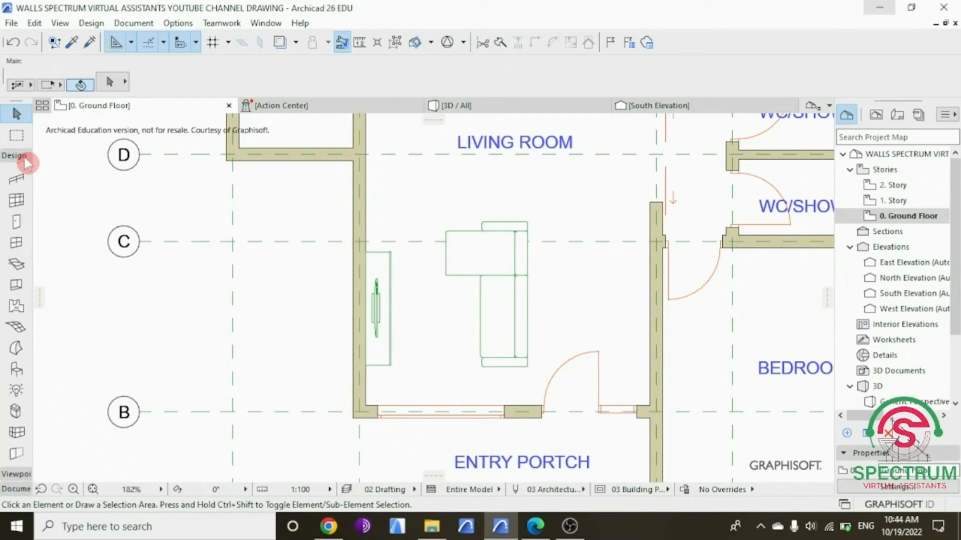
Step: Find Coffee Table 09 26 in the object library and place it between the TV stand and the sofa bed
click(16, 369)
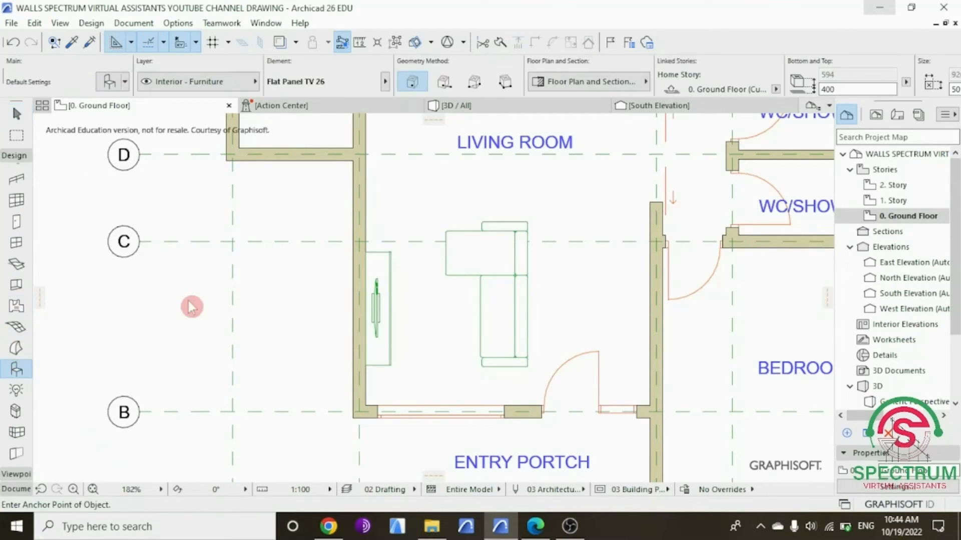
key(ctrl+t)
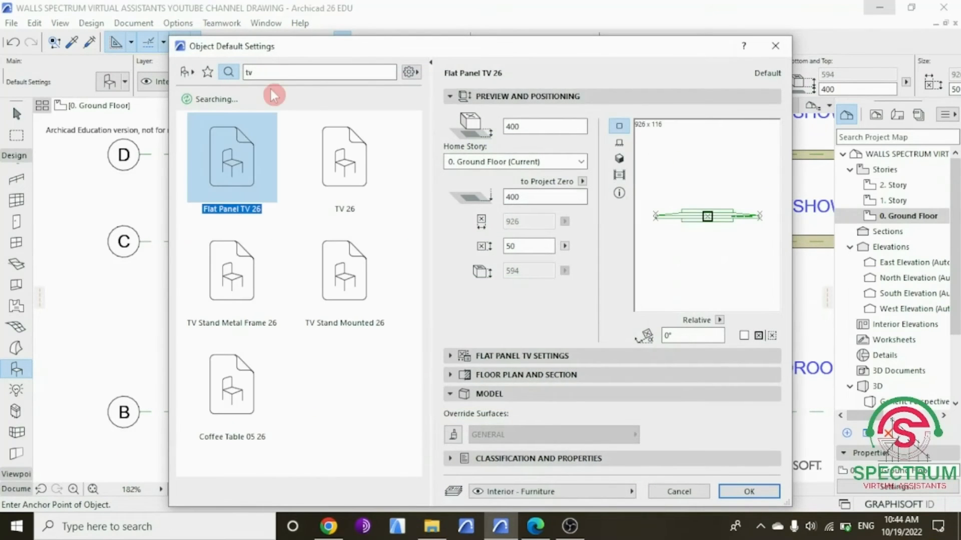
double_click(249, 72)
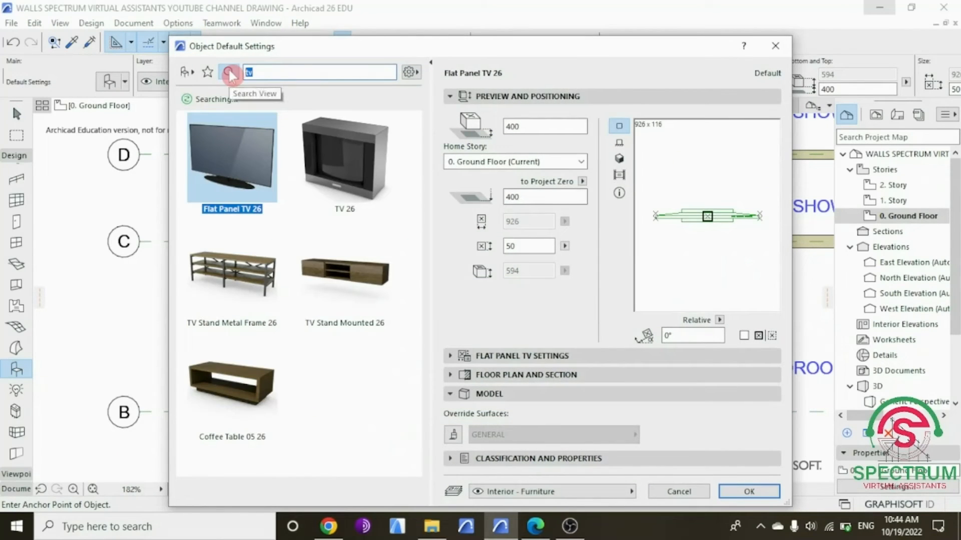
text(tav)
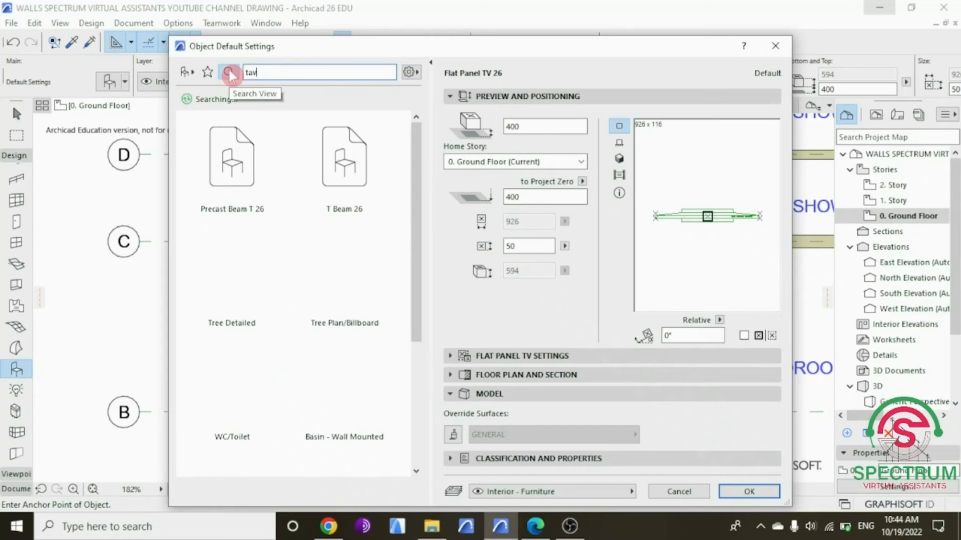
key(BackSpace)
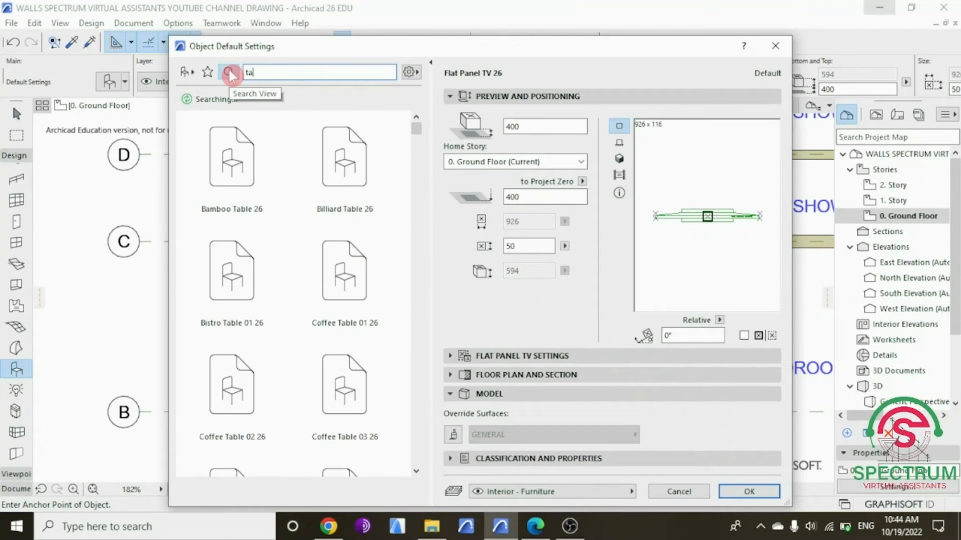
text(ble)
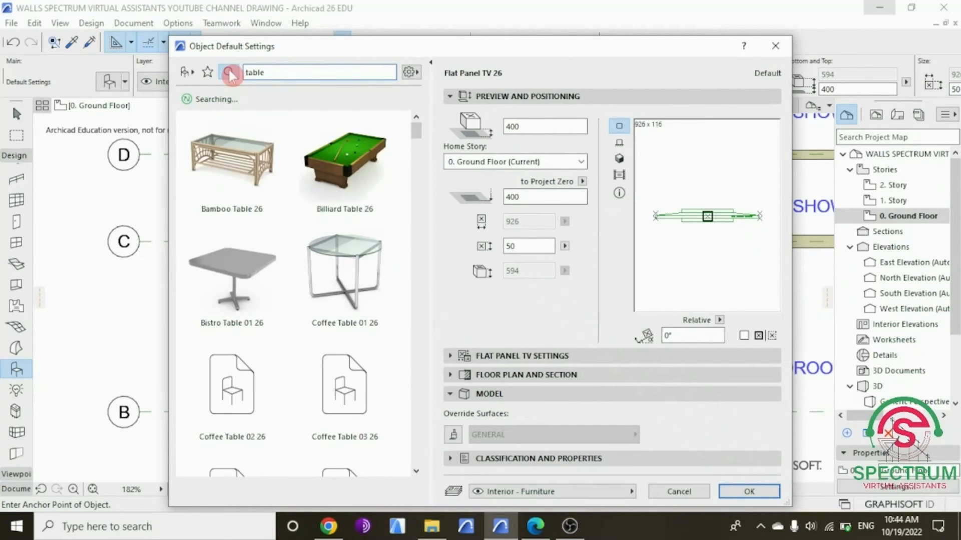
scroll(271, 208, down, 3)
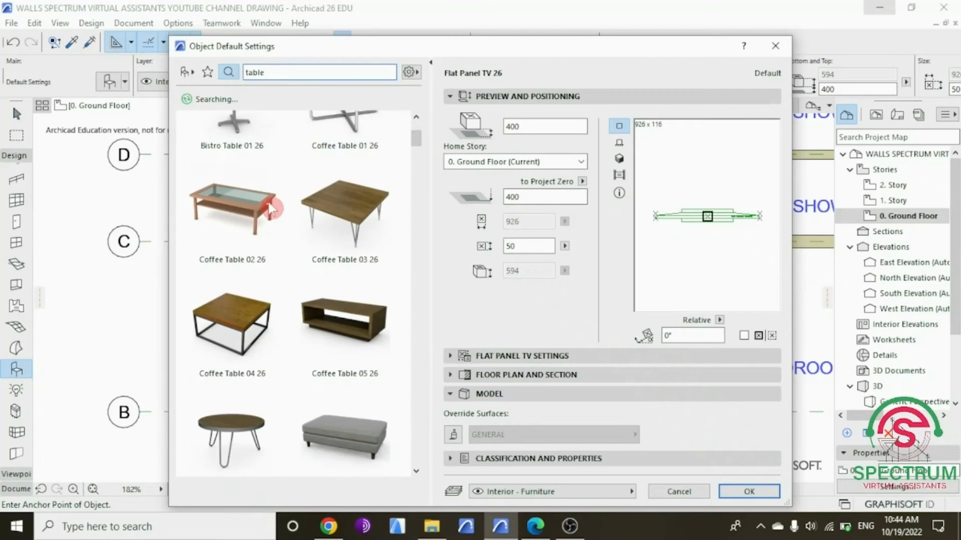
scroll(270, 208, down, 3)
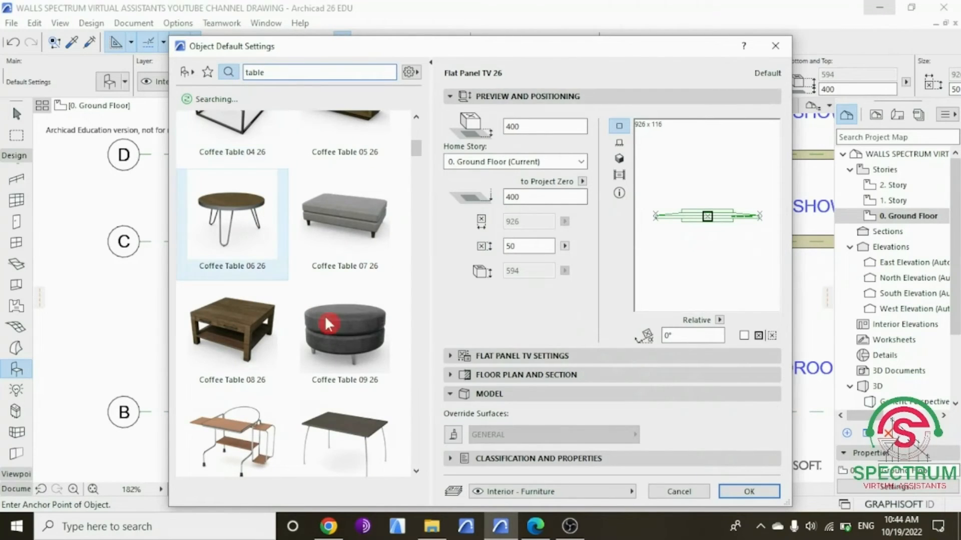
click(327, 324)
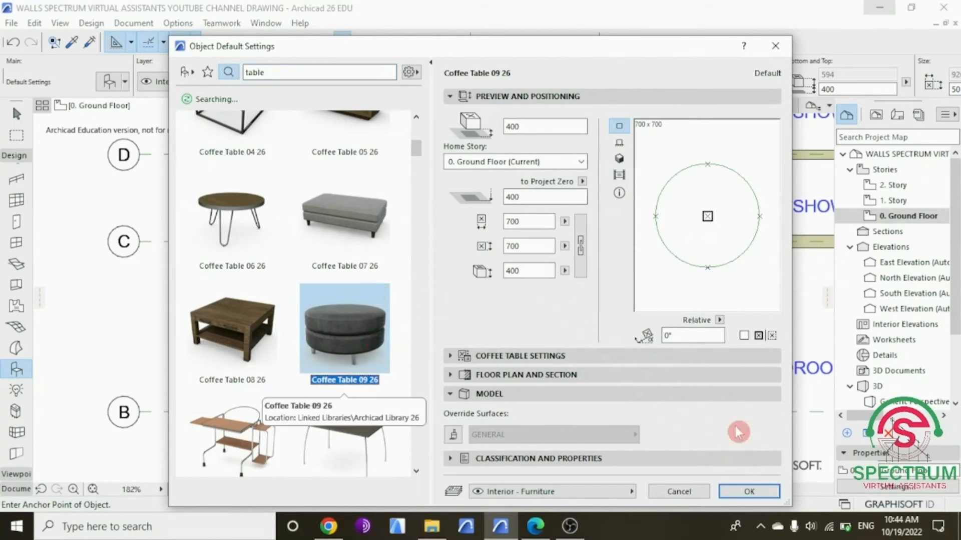
click(749, 491)
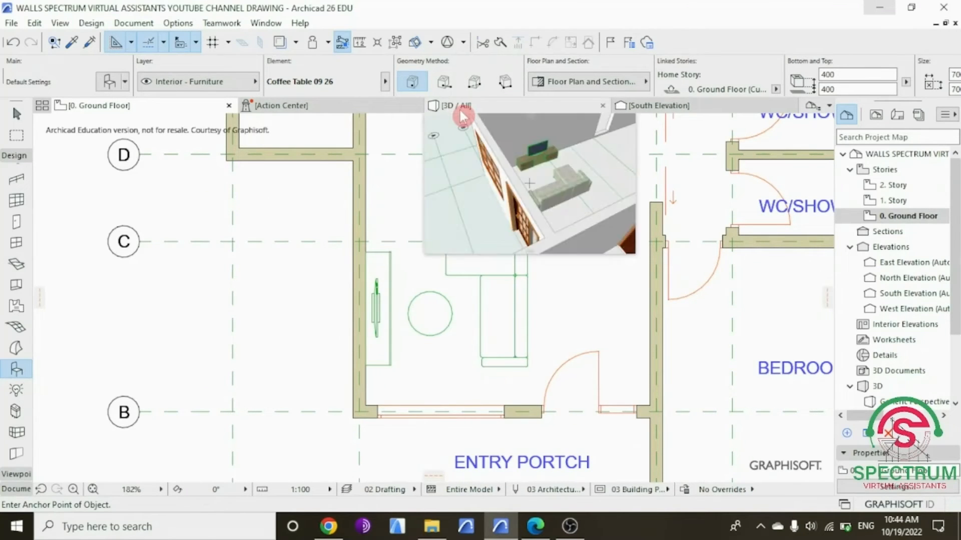
Step: Inspect the coffee table's position and height relative to the TV stand and sofa in the 3D view
click(453, 106)
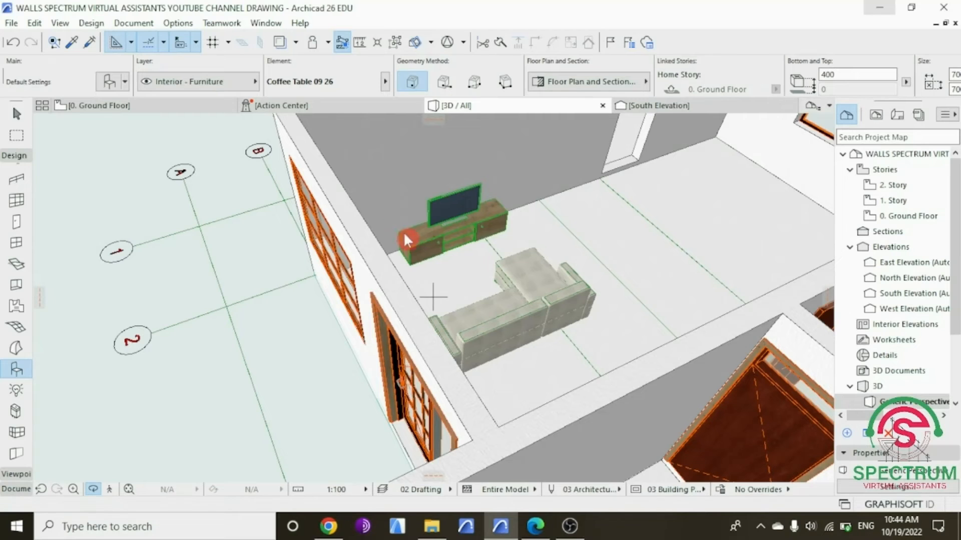
click(408, 240)
mouse_move(458, 255)
shift+middle_down()
mouse_move(456, 271)
mouse_move(392, 285)
mouse_move(524, 231)
mouse_move(448, 247)
shift+middle_up()
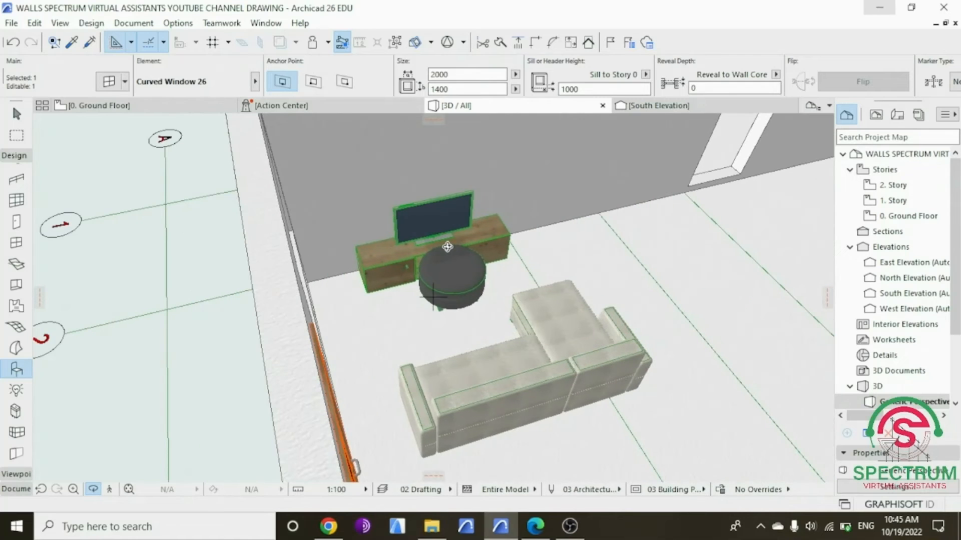
Step: Set the coffee table's bottom offset to its home story to 0 in the 3D view
click(453, 273)
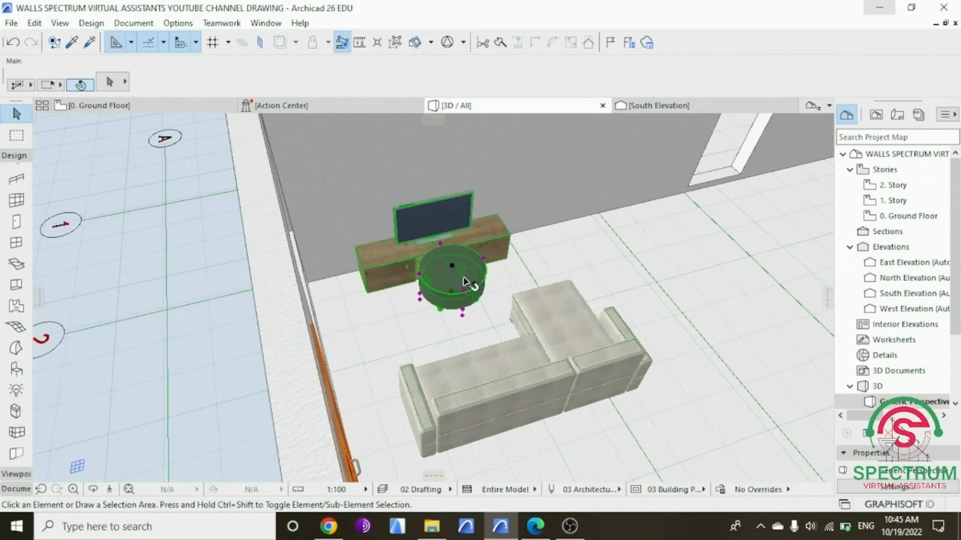
click(870, 88)
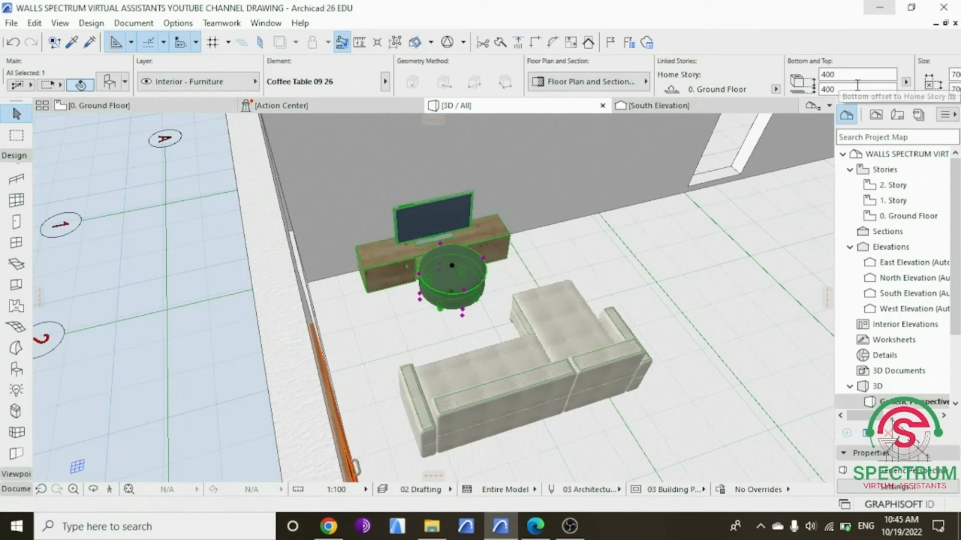
text(0)
key(Return)
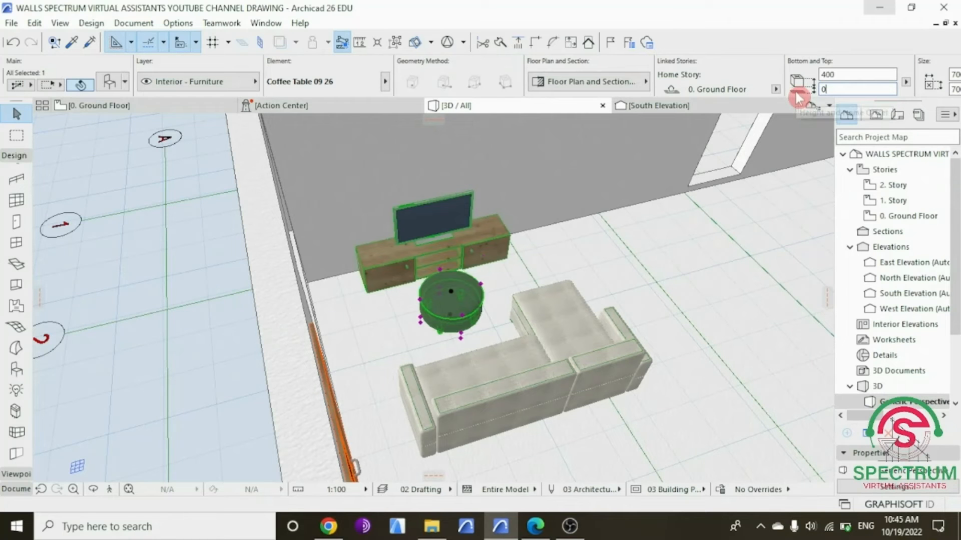
click(94, 489)
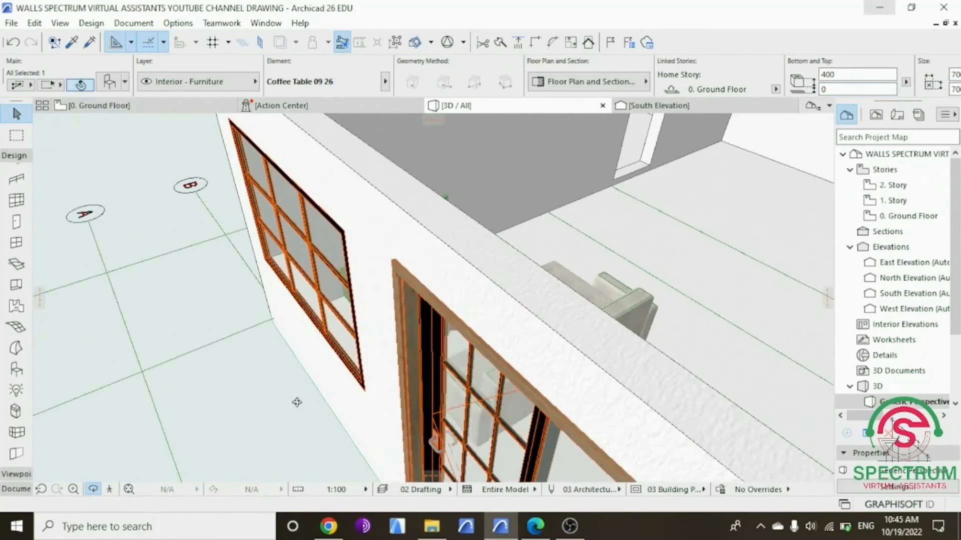
drag(602, 429, 369, 356)
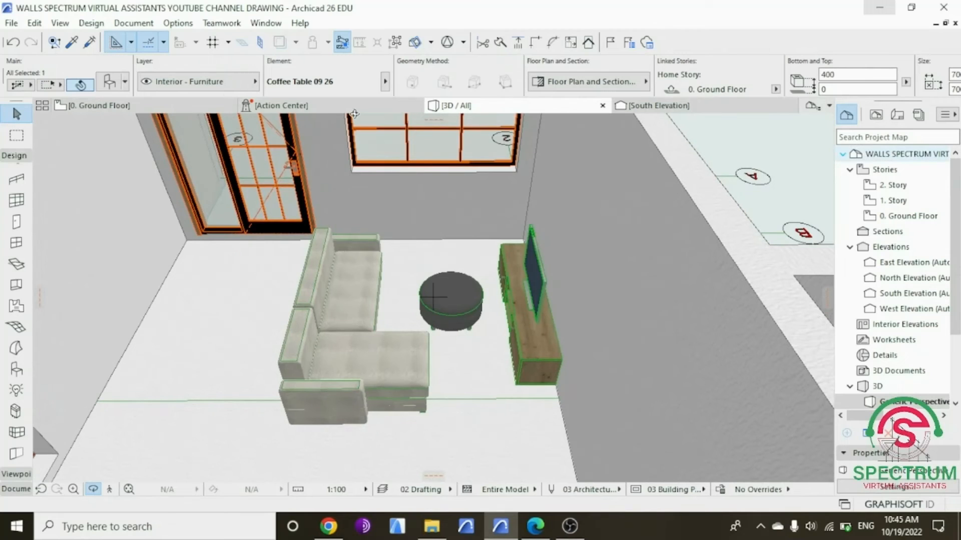
Step: Return to the ground floor plan and search the object library for carpet
click(180, 105)
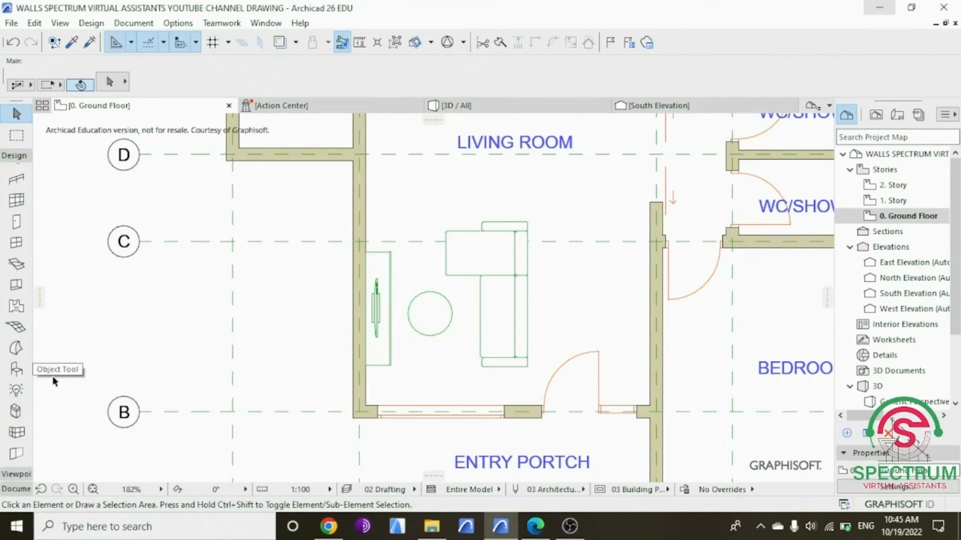
click(18, 372)
key(ctrl+t)
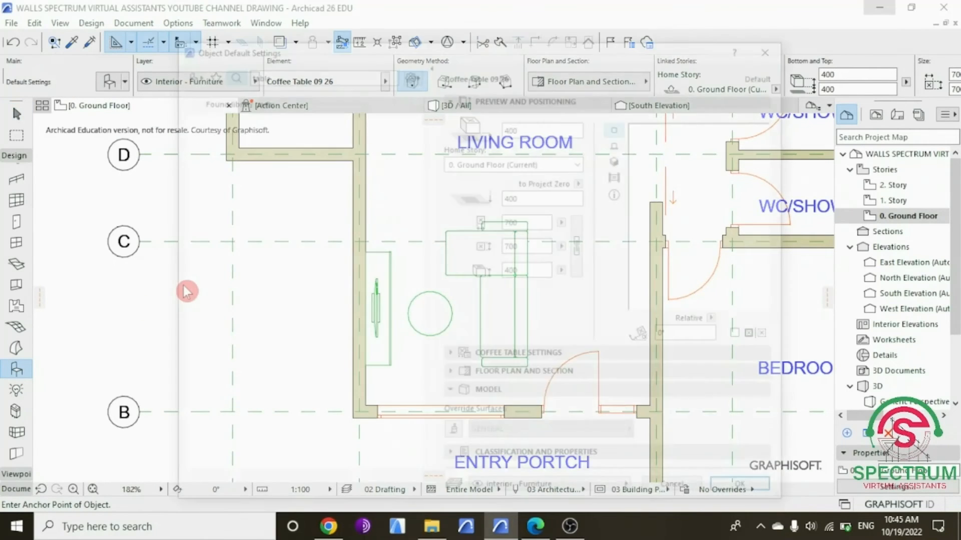
double_click(243, 75)
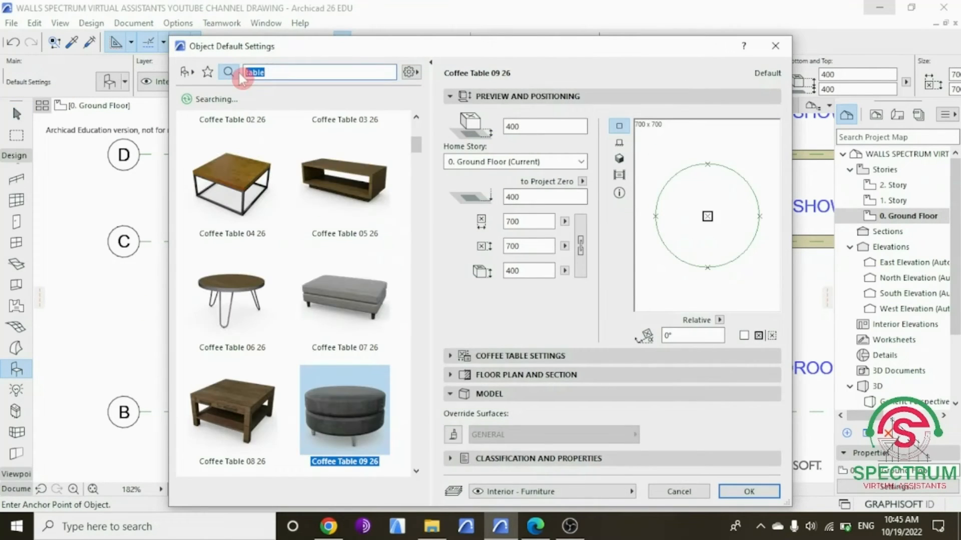
text(carp)
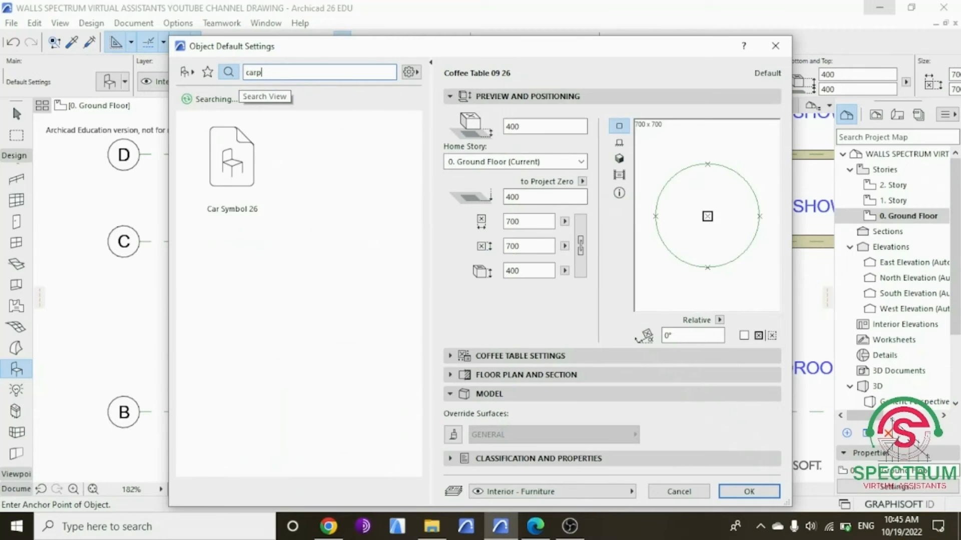
text(et)
right_click(269, 143)
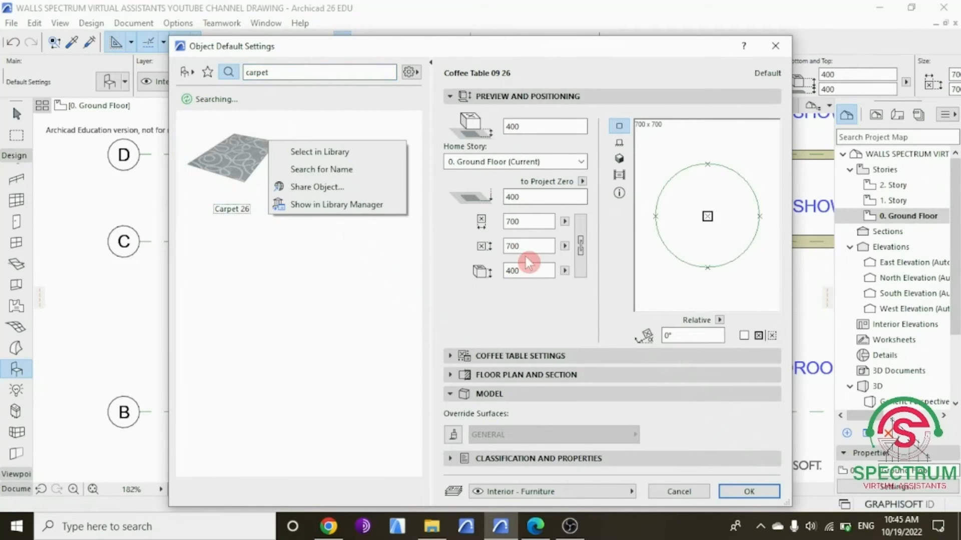
Step: Choose Carpet 26 with a relative base height of 0 and place it over the living room sofa bed
click(530, 126)
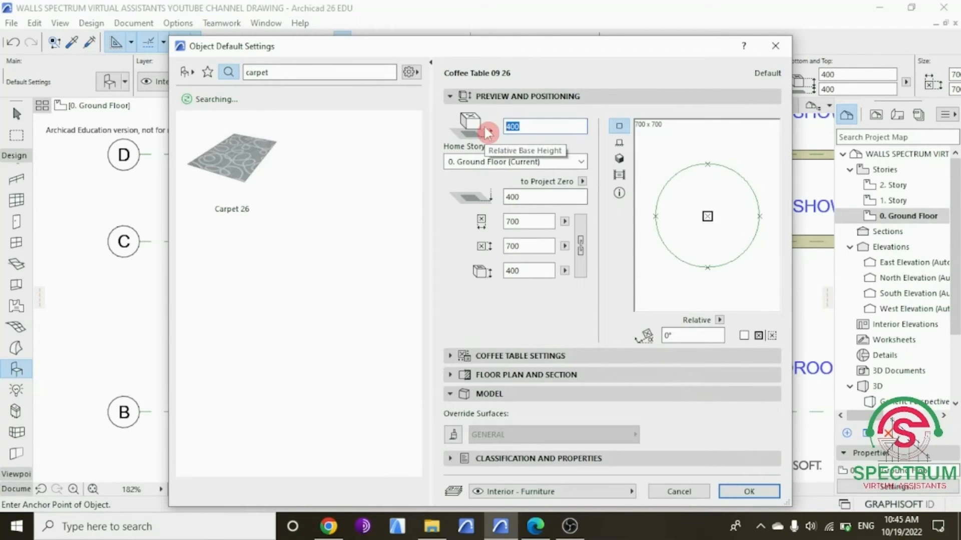
text(0)
click(242, 165)
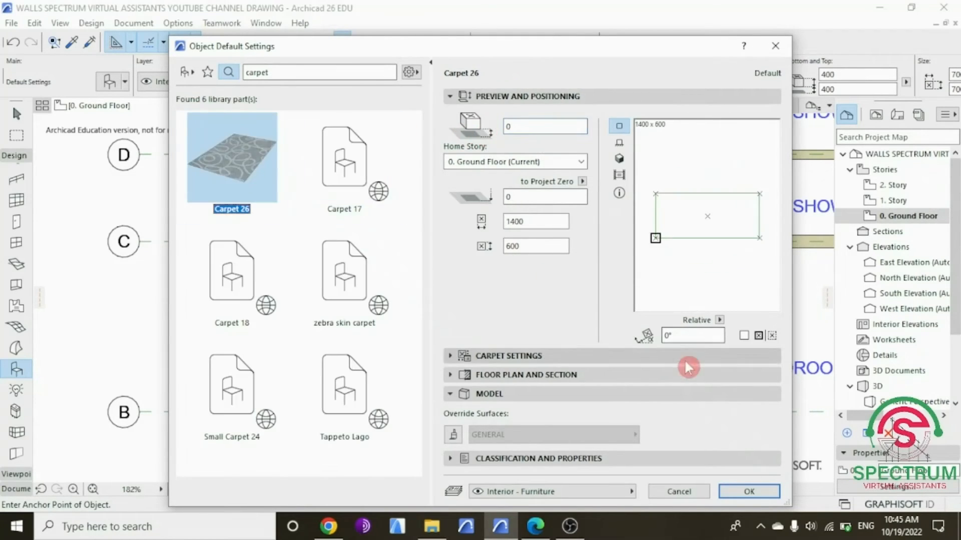
click(745, 488)
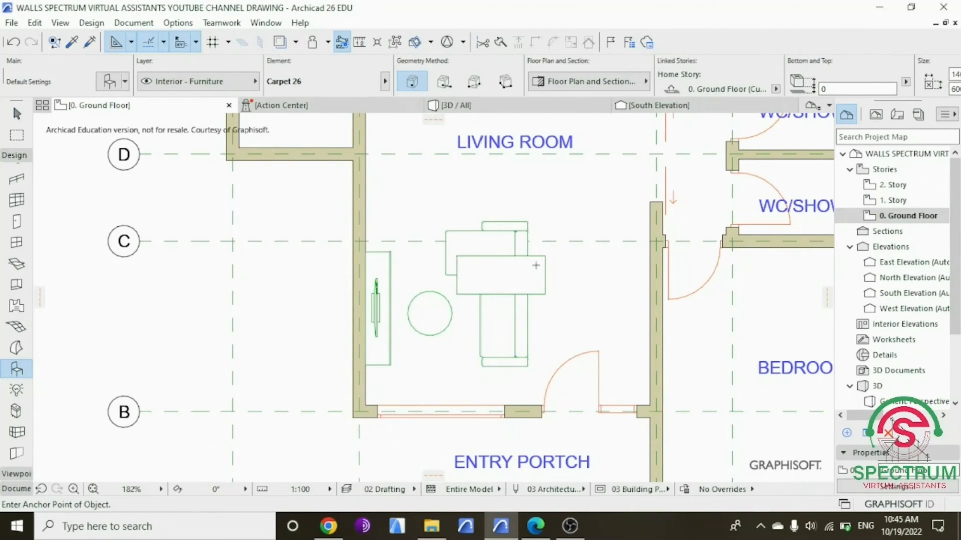
click(535, 266)
Step: Rotate the carpet 90° about its centre point
right_click(197, 284)
mouse_move(310, 304)
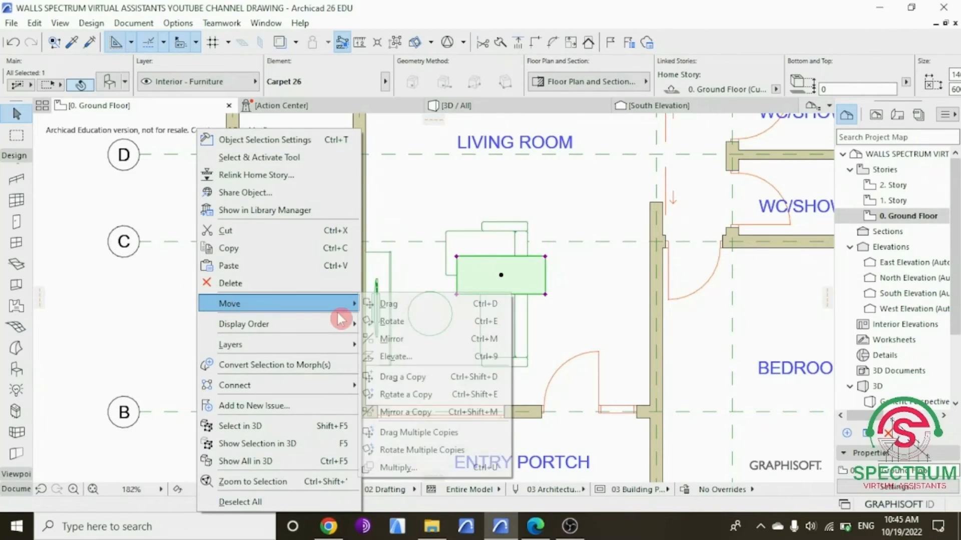
click(392, 321)
click(500, 275)
click(571, 274)
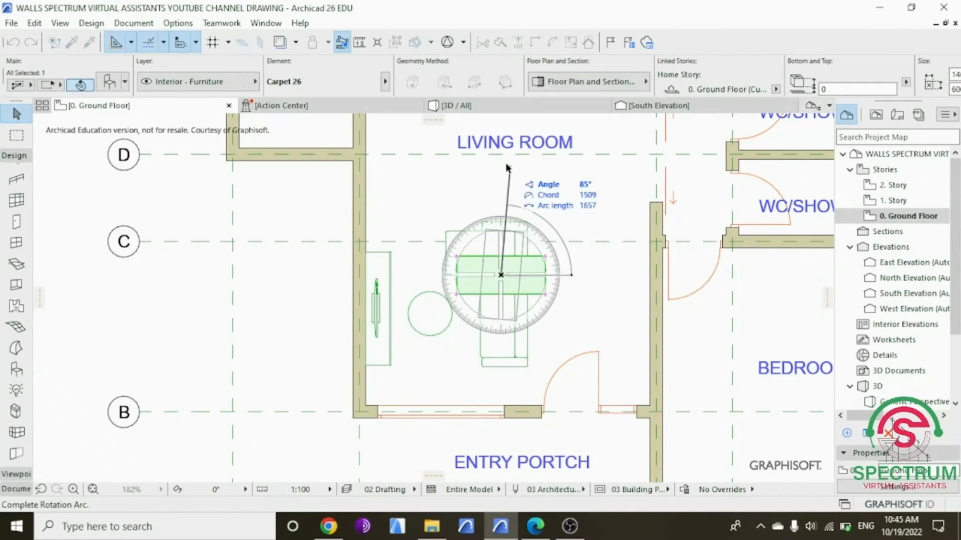
click(500, 220)
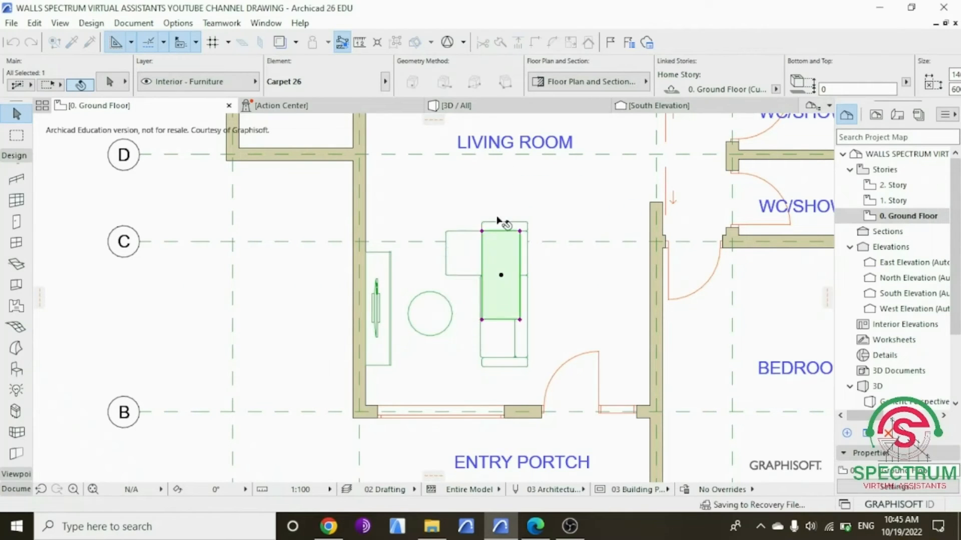
Step: Stretch the carpet toward the TV wall and the entry porch to about 2414 by 2325 mm
click(482, 319)
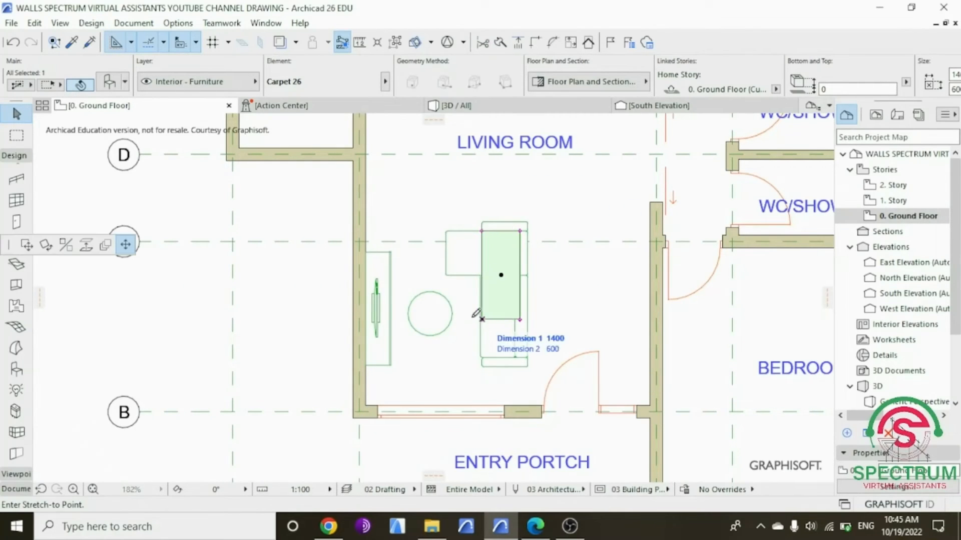
click(372, 319)
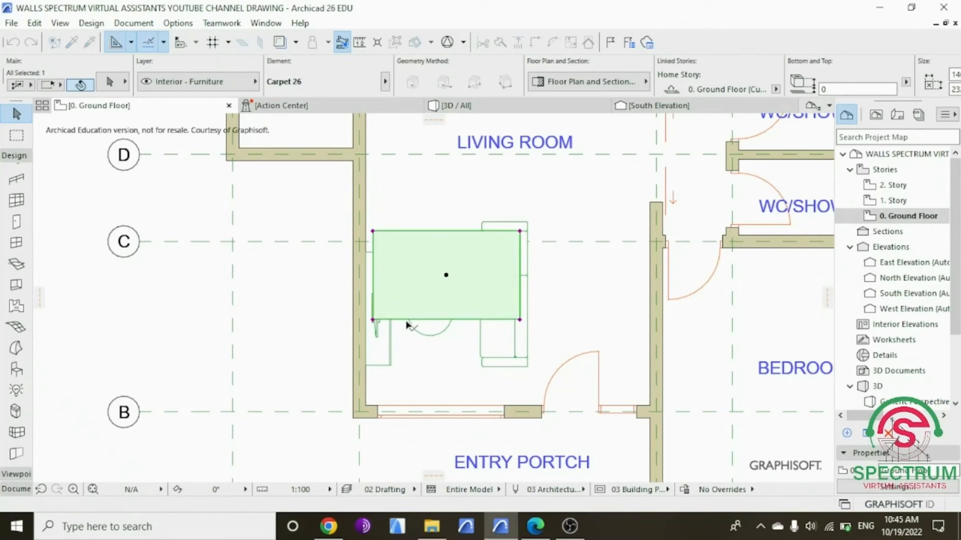
click(520, 320)
click(518, 384)
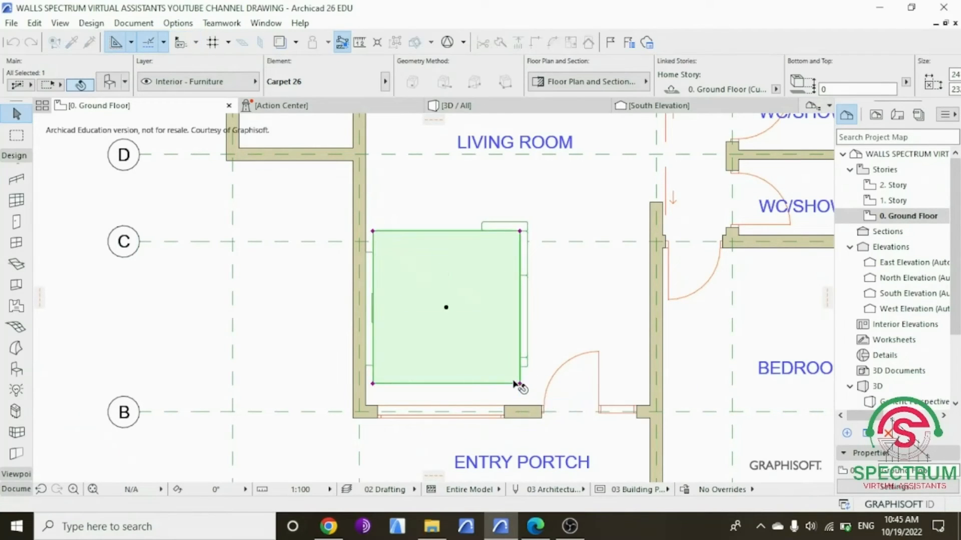
right_click(270, 216)
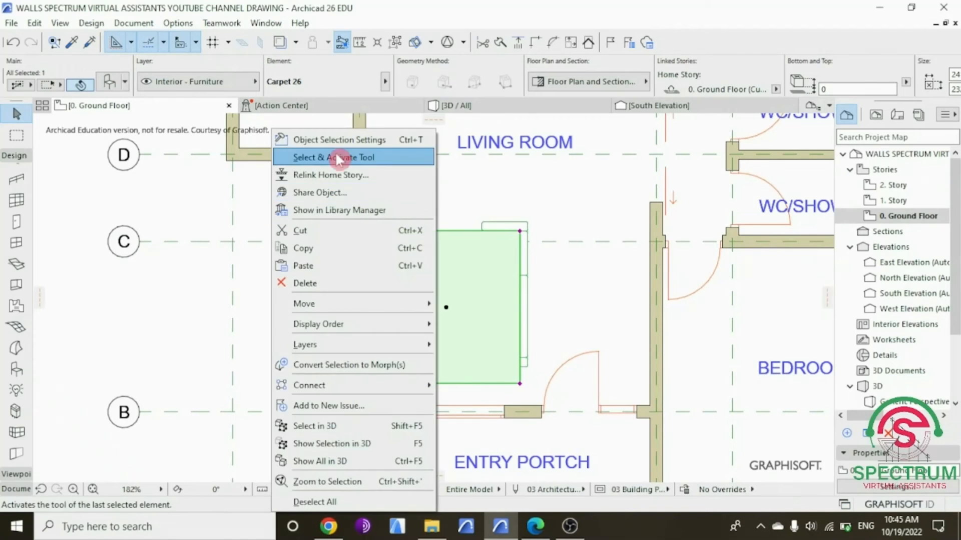
click(300, 138)
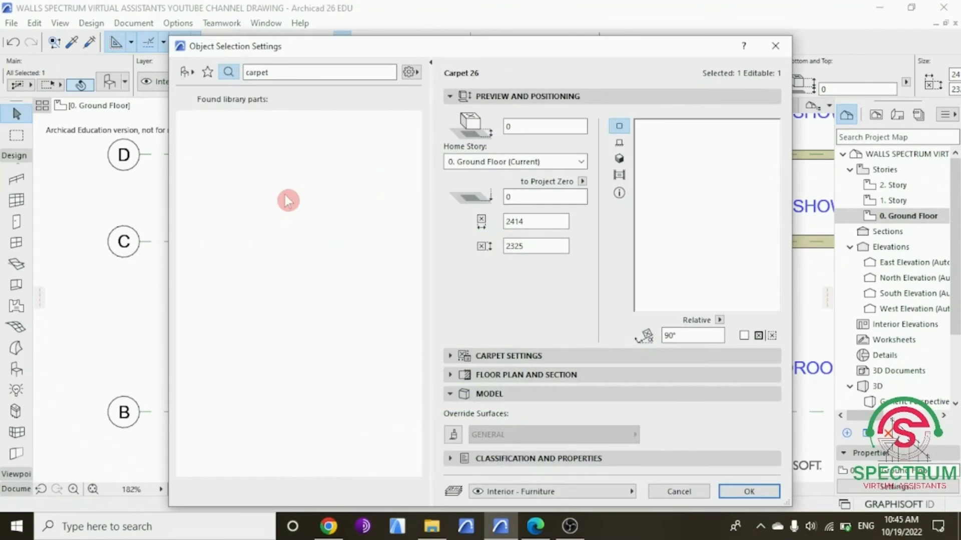
key(Escape)
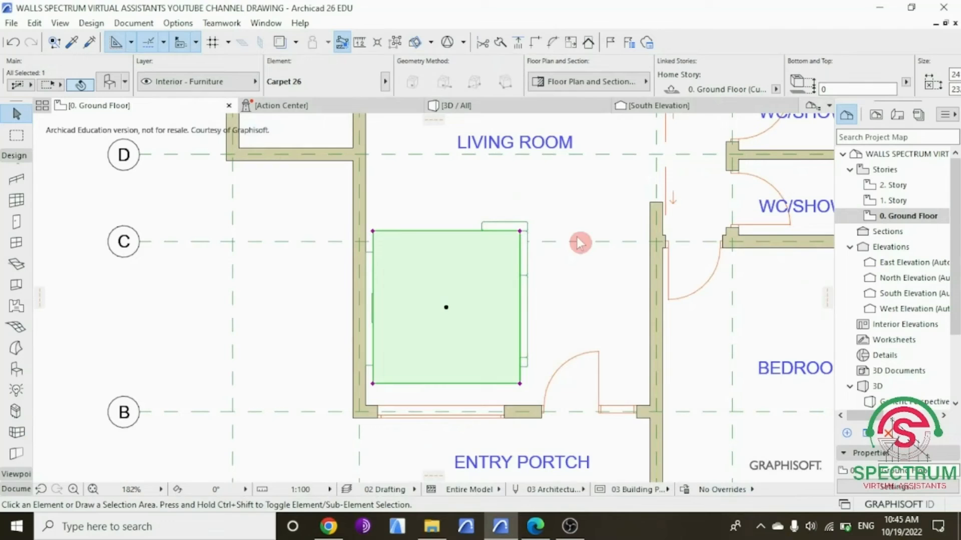
Step: Send the carpet backward in the display order, behind the TV stand, coffee table and sofa bed
right_click(508, 253)
mouse_move(660, 325)
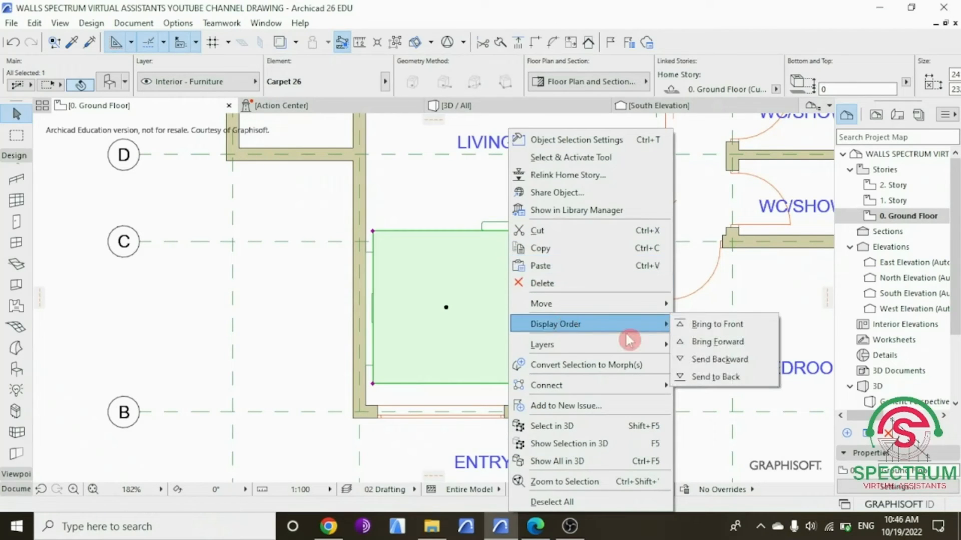
click(707, 359)
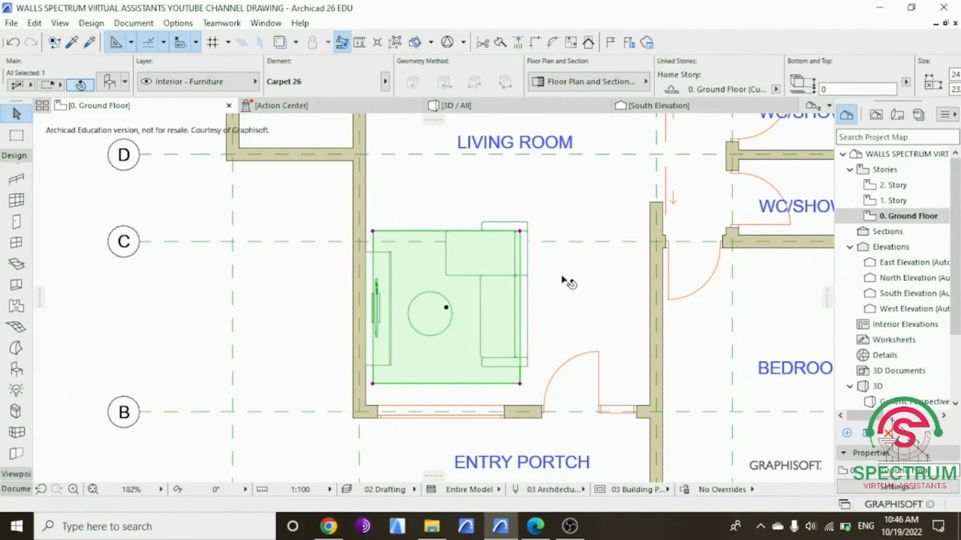
click(285, 218)
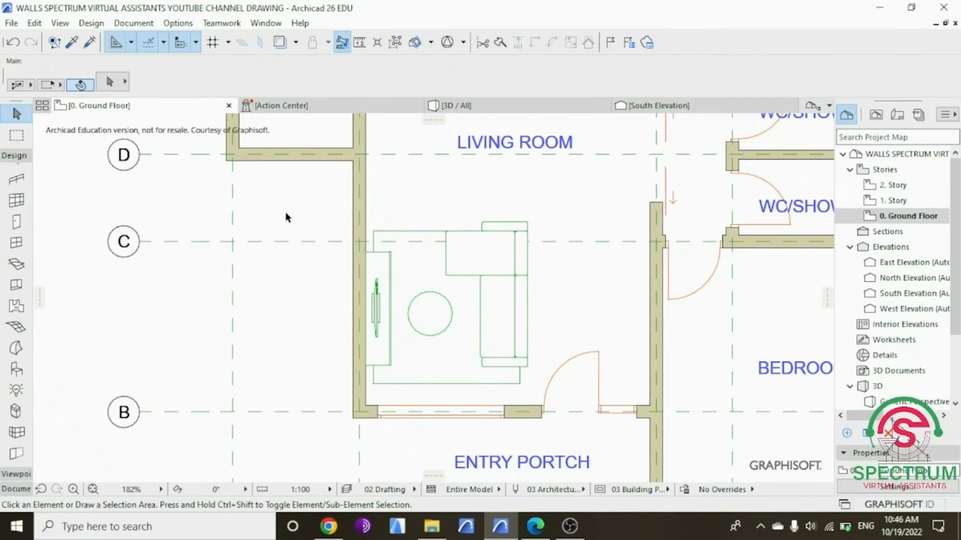
Step: Move the sofa bed slightly away from the TV stand and toward the entry porch
click(493, 260)
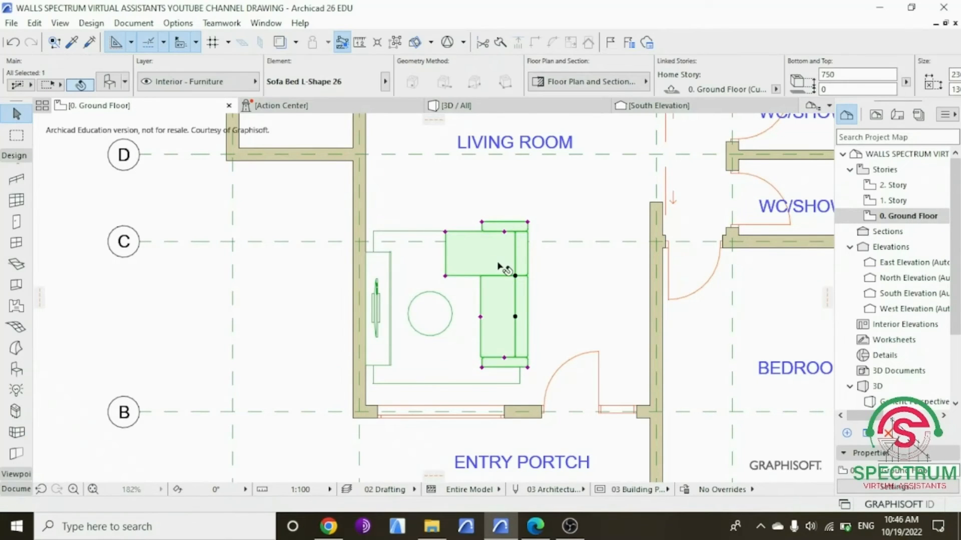
drag(493, 261, 510, 265)
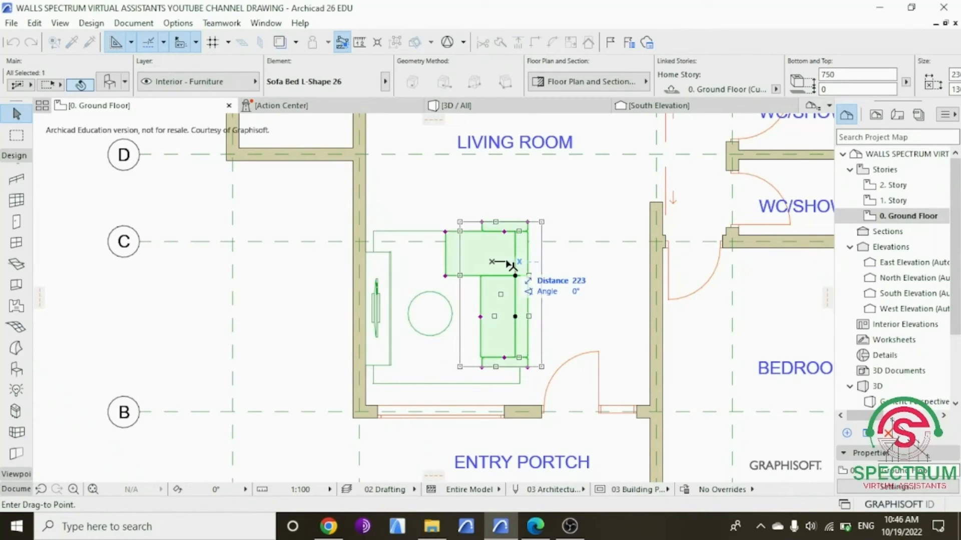
mouse_move(511, 265)
mouse_down()
mouse_move(494, 275)
mouse_move(508, 277)
mouse_up()
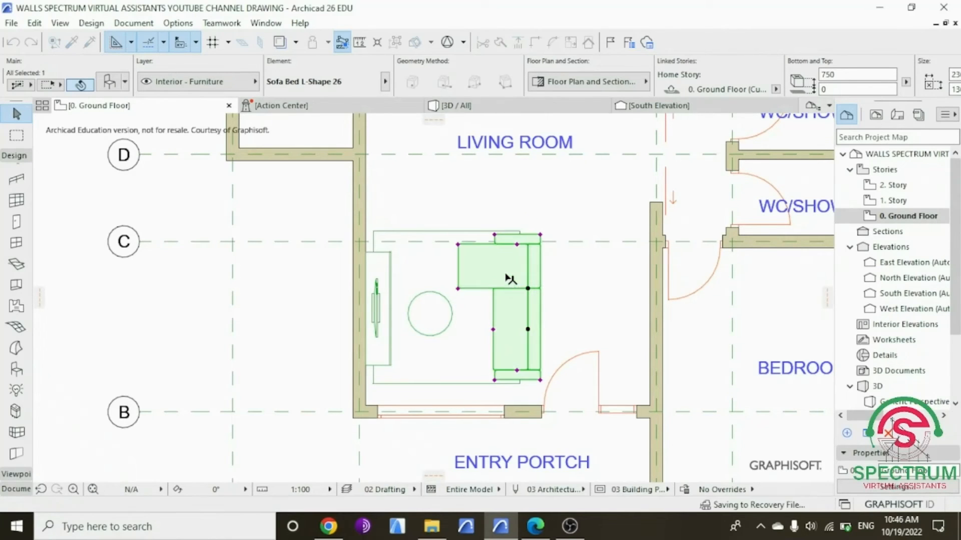
Step: Stretch the carpet past both ends of the sofa bed and check it under the furniture in the 3D view
click(449, 359)
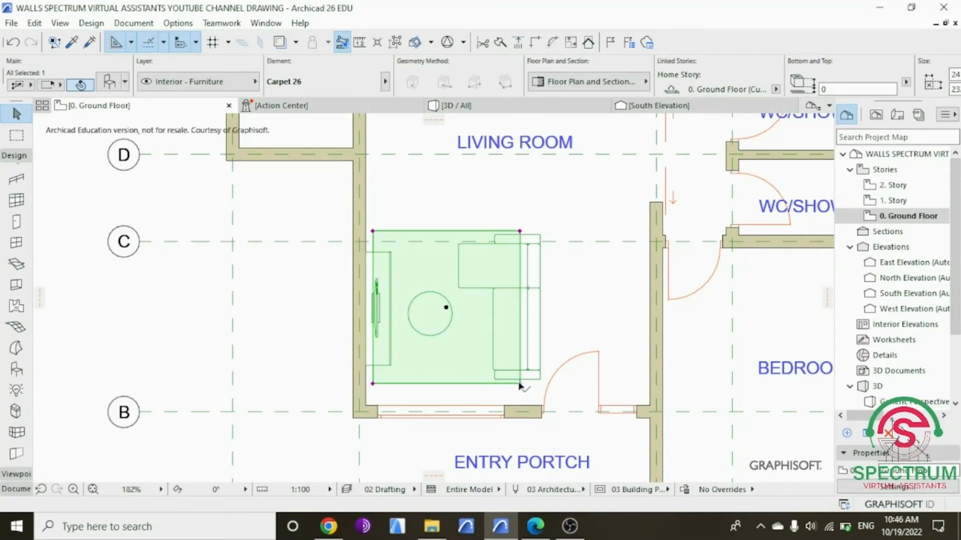
click(520, 384)
click(519, 395)
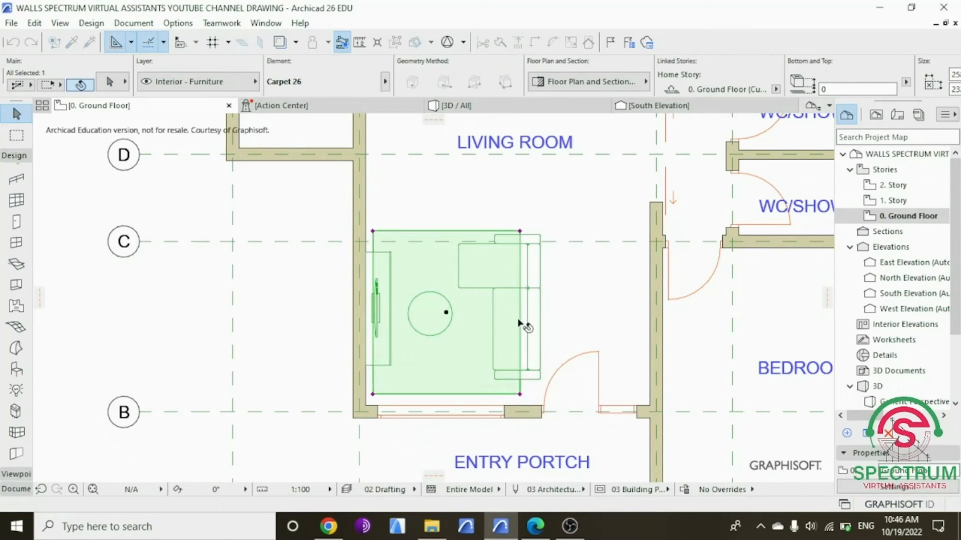
click(520, 231)
click(583, 220)
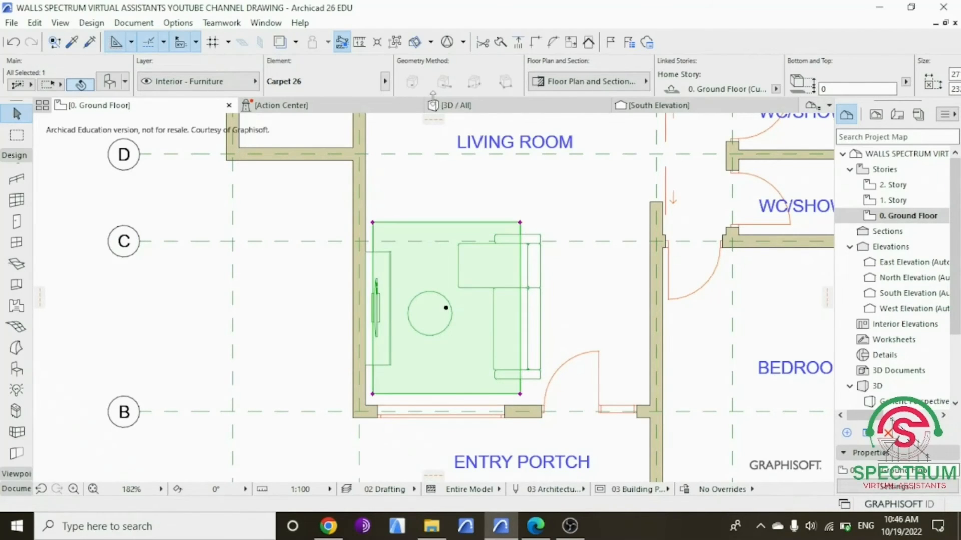
click(456, 106)
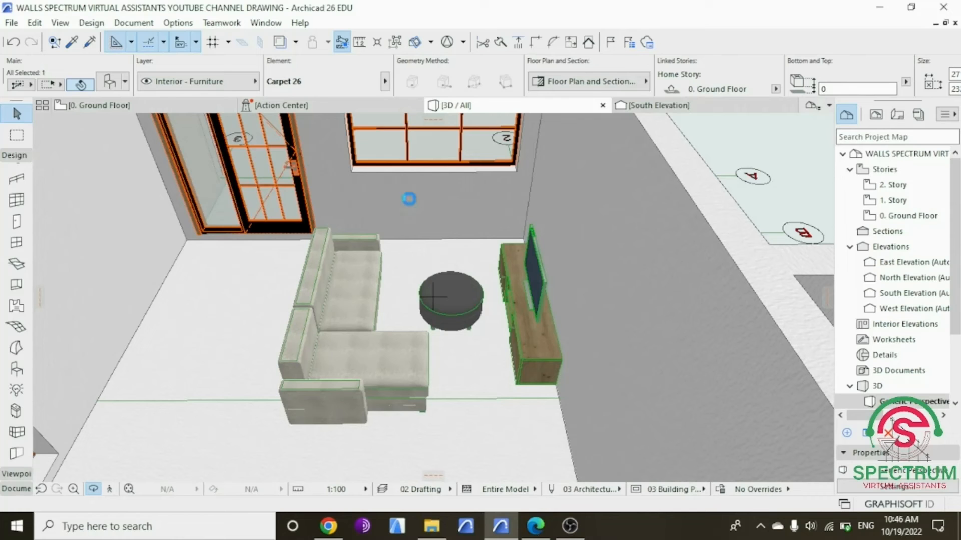
click(430, 280)
shift+middle_drag(425, 265, 433, 296)
Step: On the ground floor plan, move the LIVING ROOM label closer to the carpet, between grid lines D and C
click(905, 216)
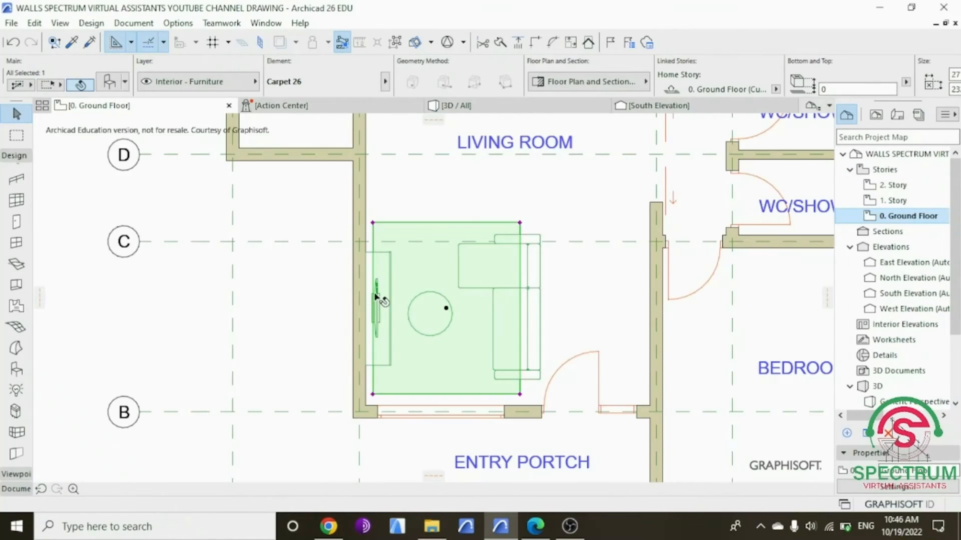
scroll(355, 290, down, 3)
click(149, 239)
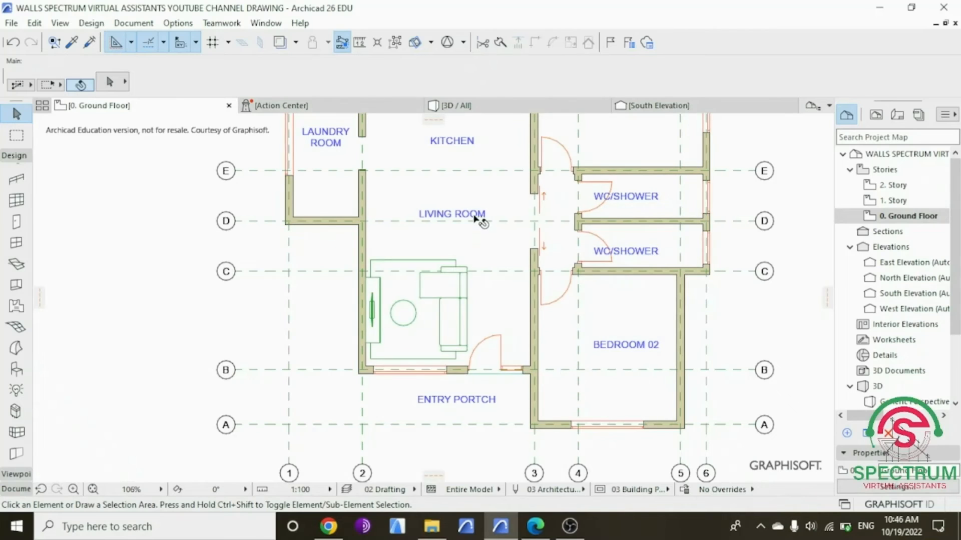
drag(474, 228, 475, 251)
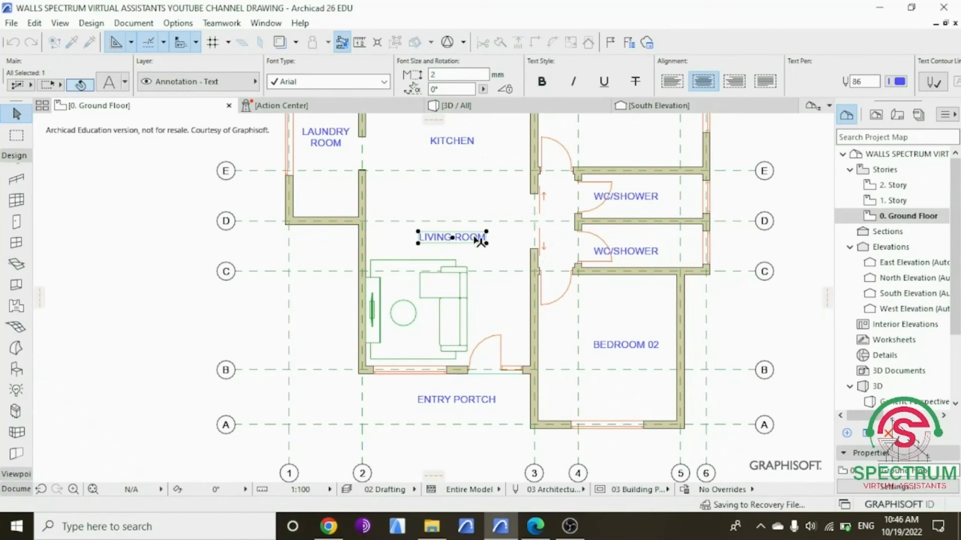
Step: Search the object library for bed and set Bed Layout 26 as the object to place
click(744, 328)
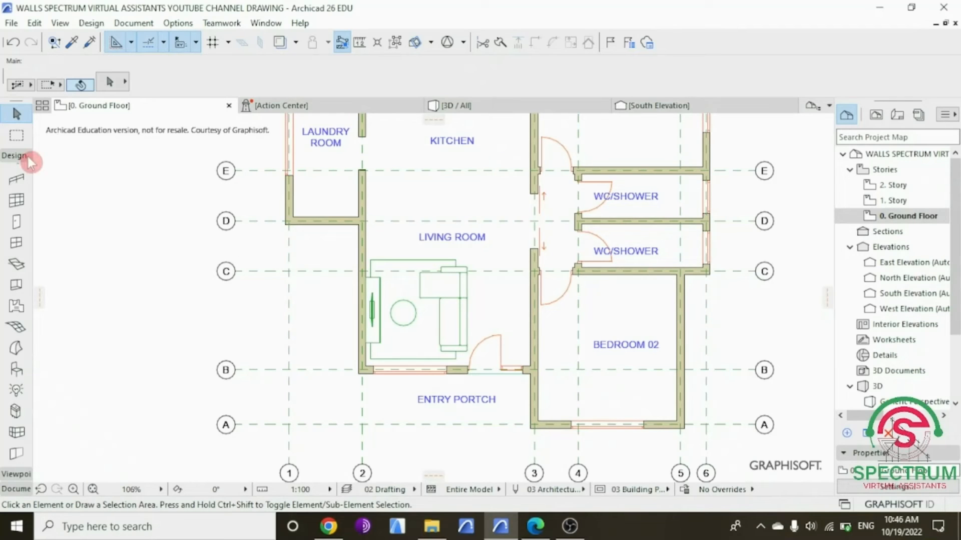
click(17, 370)
key(ctrl+t)
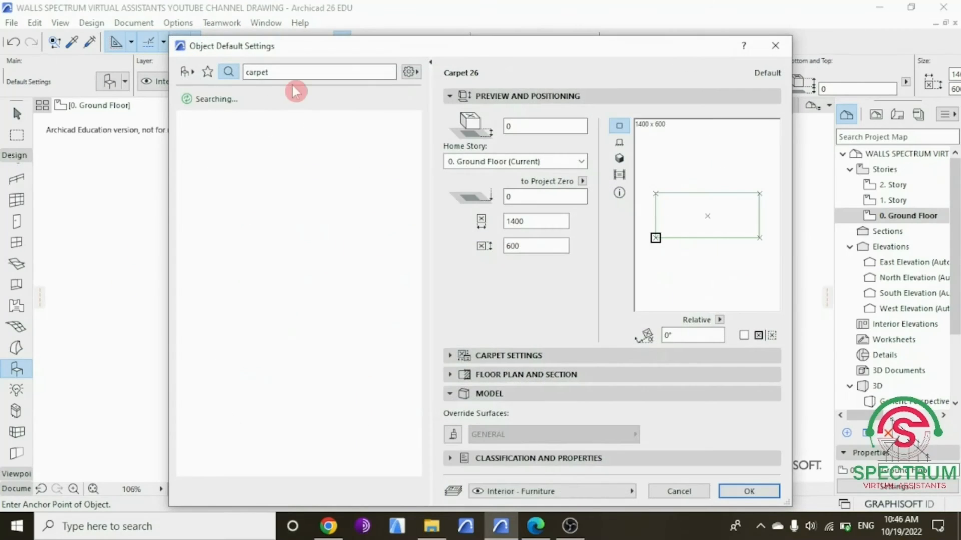
click(278, 72)
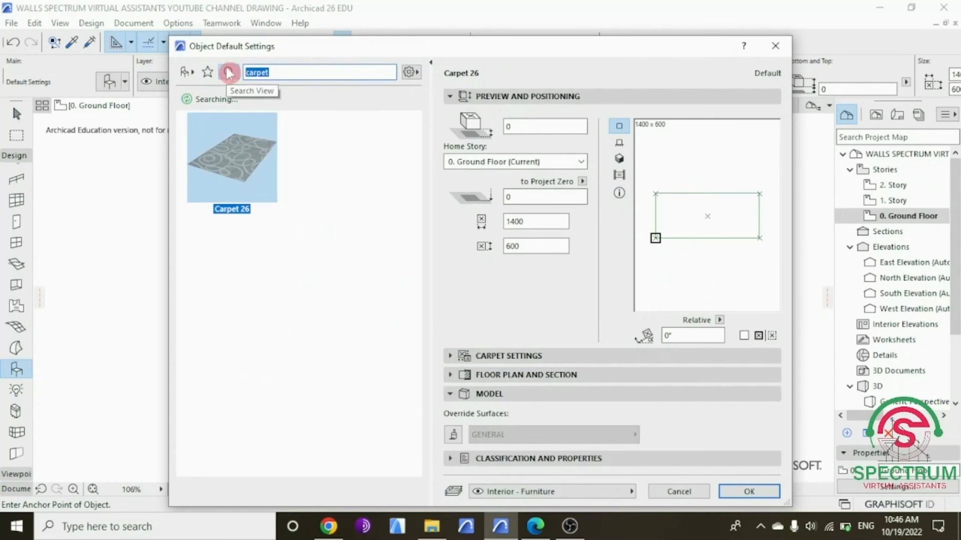
text(bed)
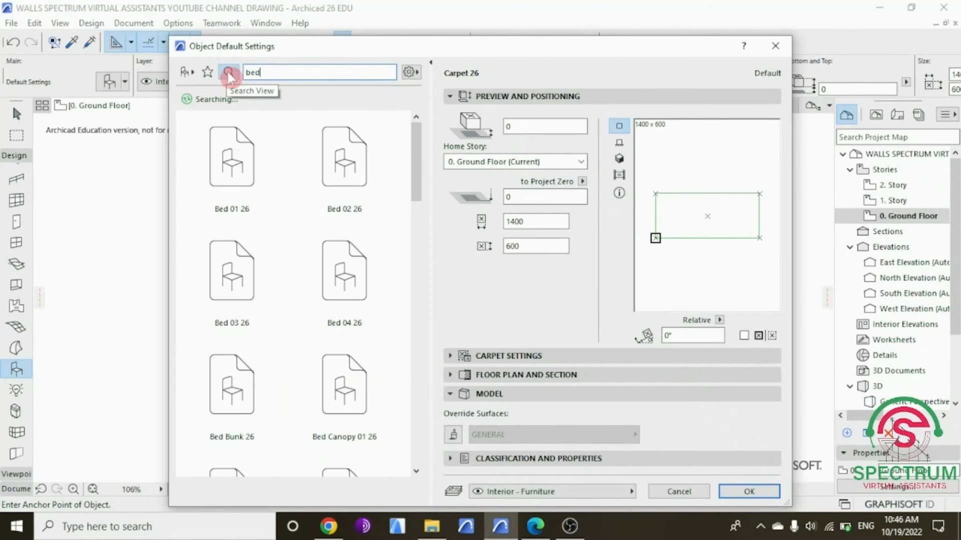
scroll(276, 182, down, 4)
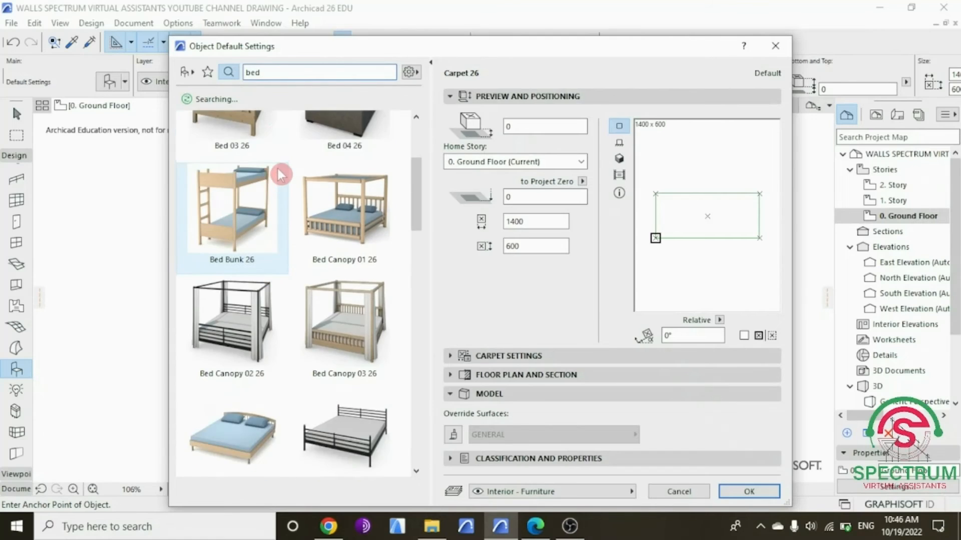
scroll(279, 172, down, 6)
click(342, 352)
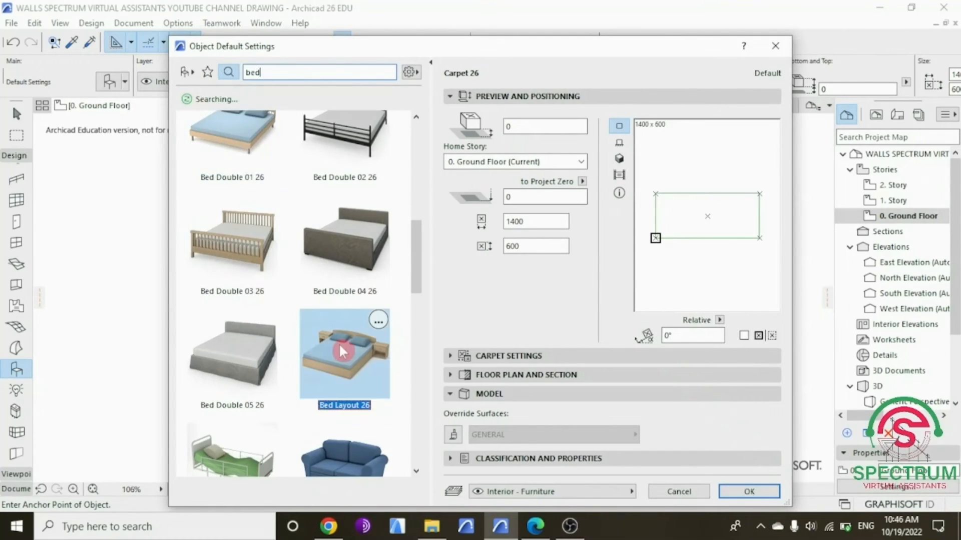
click(749, 493)
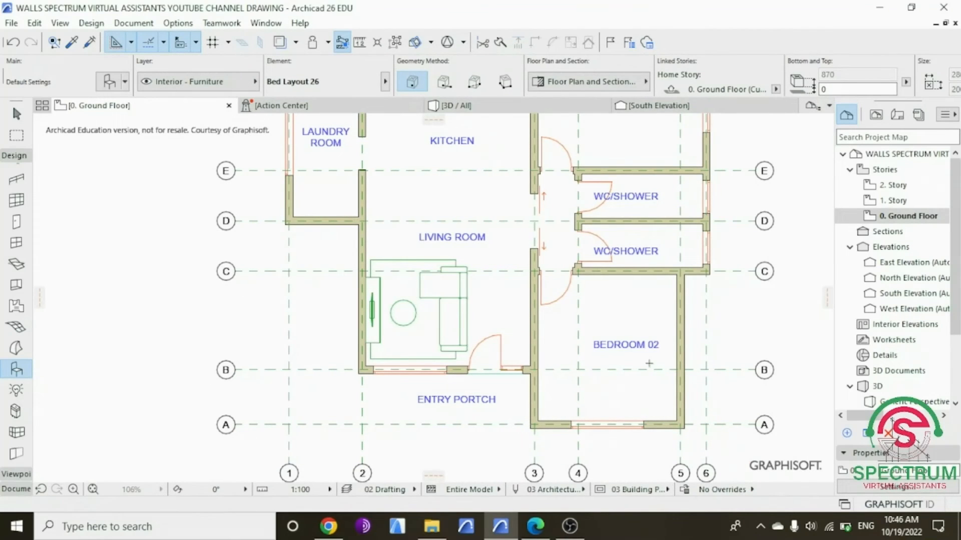
Step: Place the bed in Bedroom 02 and move it off the grid line 5 wall to the inside of the room
click(651, 359)
key(Escape)
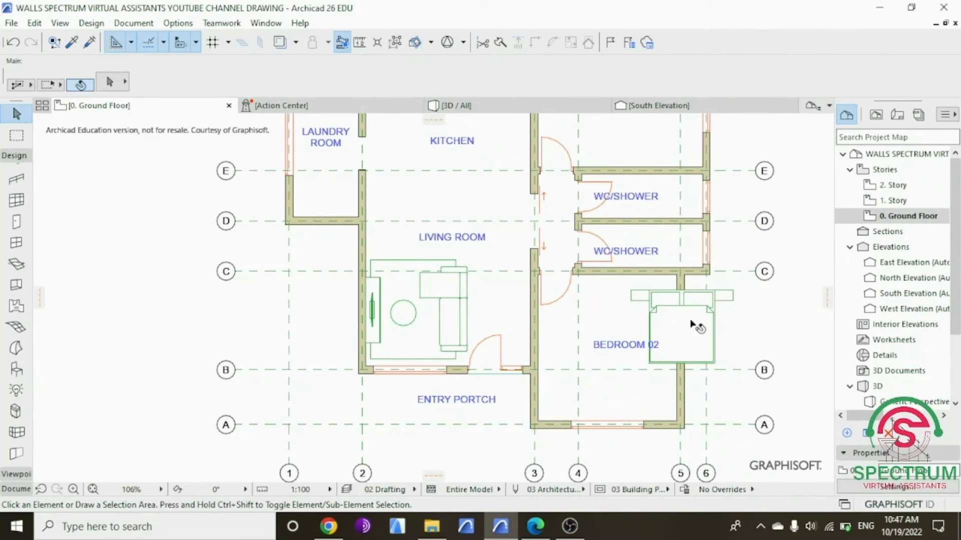
click(698, 333)
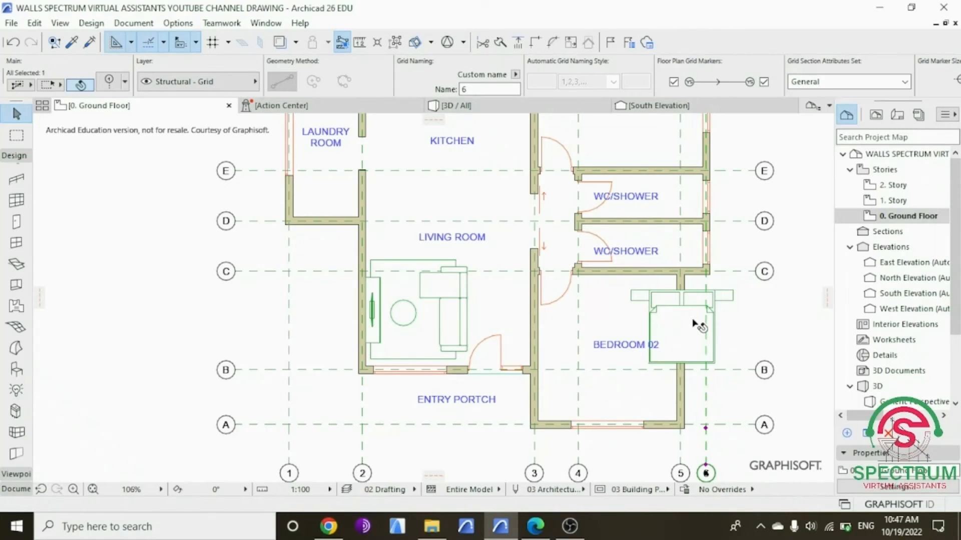
click(699, 327)
right_click(746, 329)
mouse_move(795, 309)
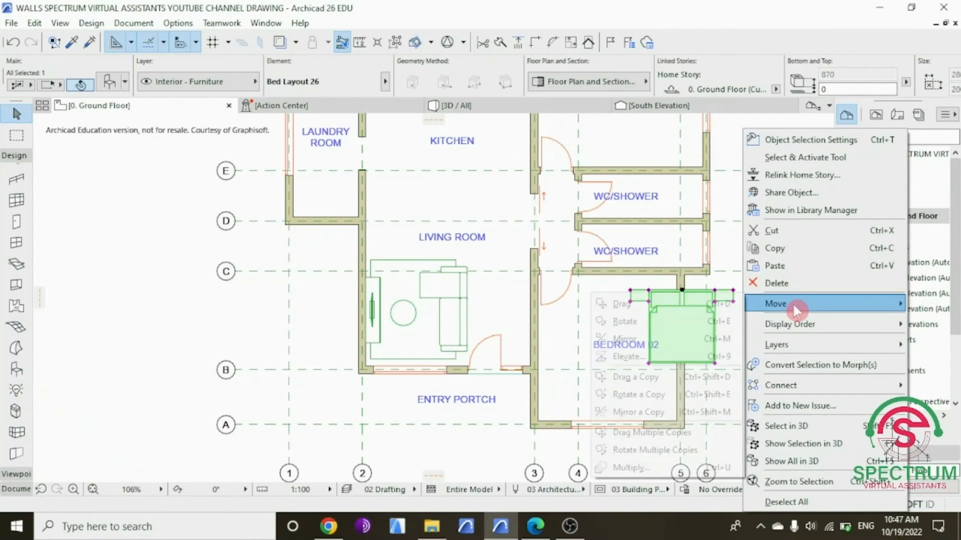
click(620, 304)
click(682, 289)
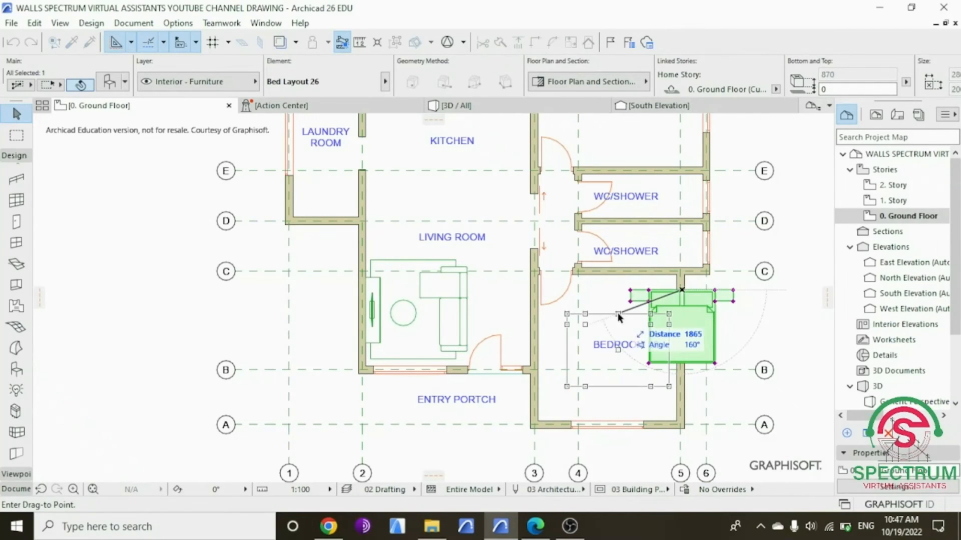
click(619, 316)
Step: Rotate the bed a quarter turn clockwise about its foot end so the headboard faces the grid line 5 wall
right_click(794, 301)
mouse_move(824, 303)
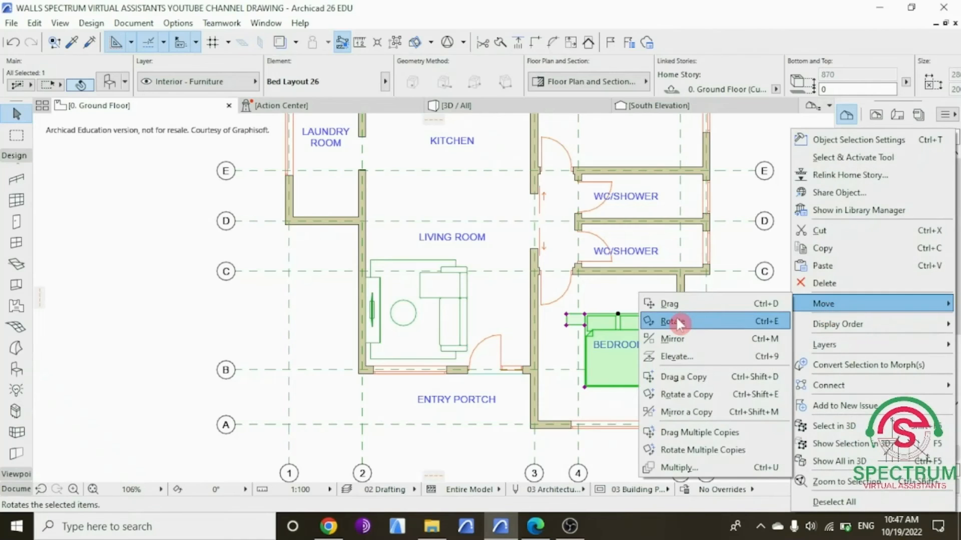
click(678, 323)
click(617, 383)
click(618, 288)
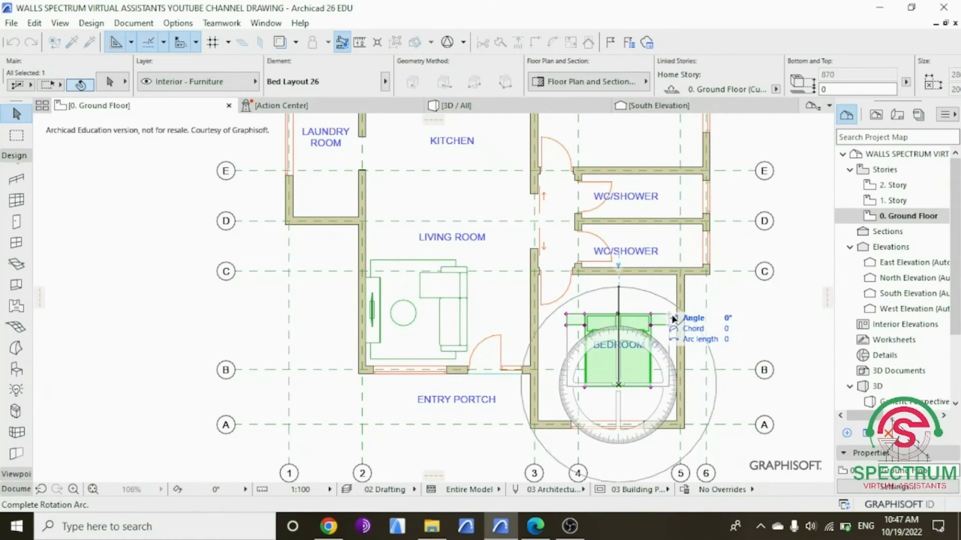
click(716, 385)
Step: Move the rotated bed off the grid line 5 wall, back inside Bedroom 02
right_click(777, 312)
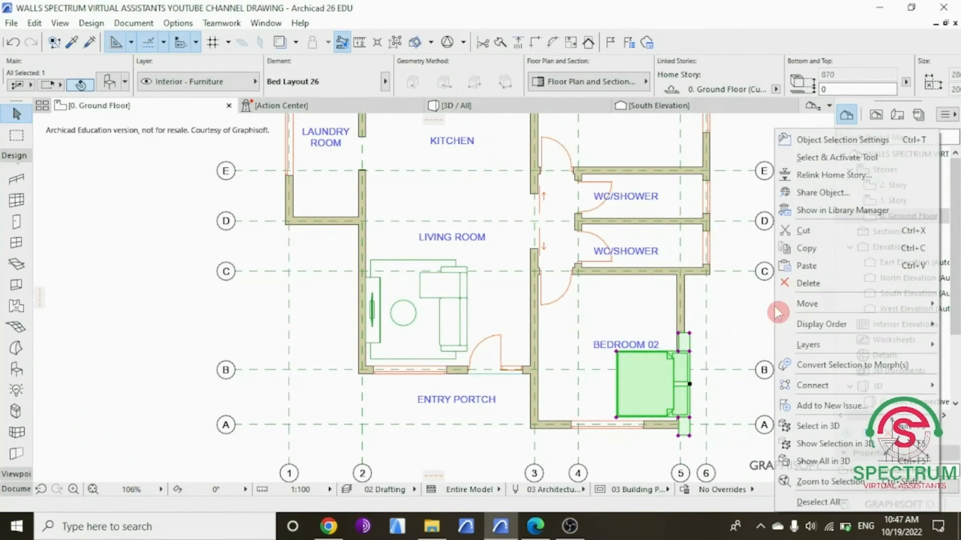
mouse_move(805, 303)
click(706, 306)
click(689, 383)
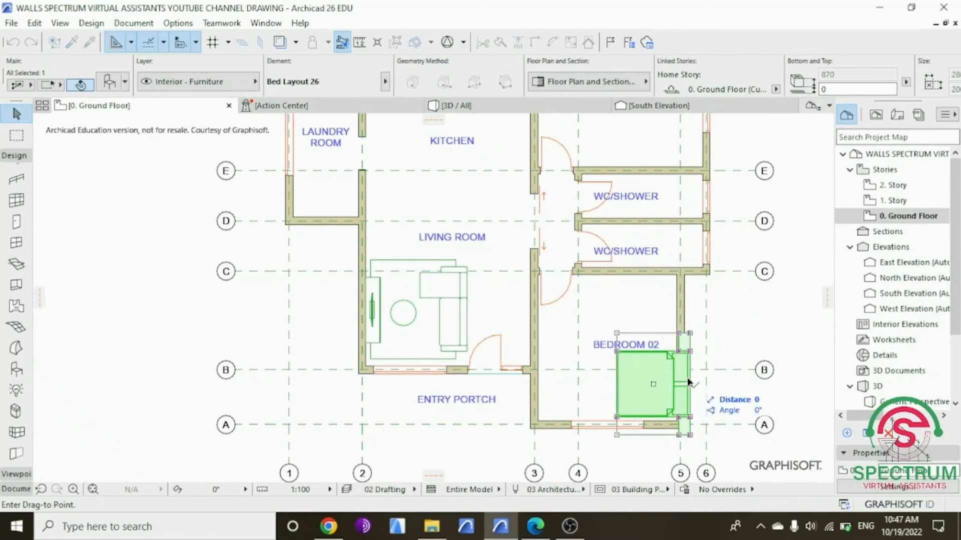
click(673, 351)
Step: Snap the outer corner of the bed's lower nightstand to the inner wall corner at grid lines 5 and A
right_click(762, 308)
mouse_move(801, 305)
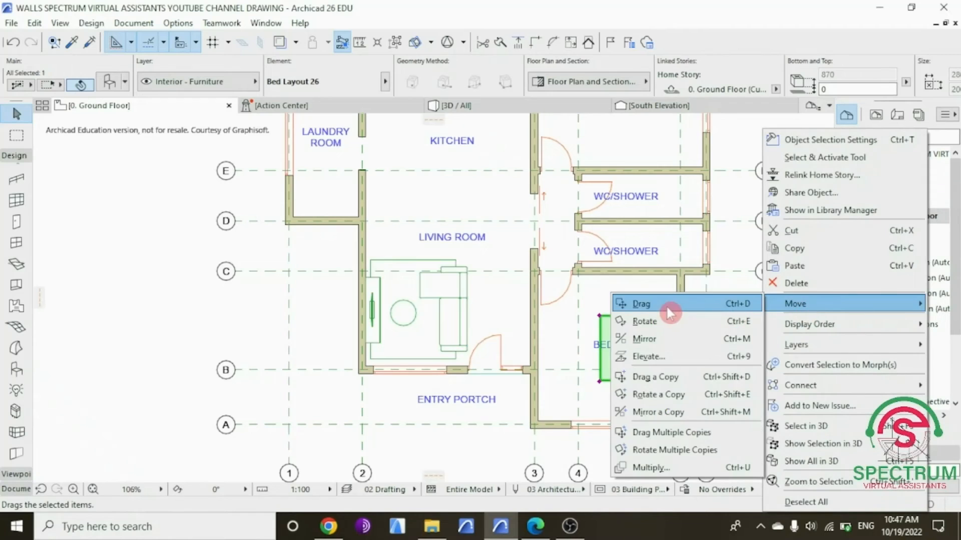
click(671, 313)
scroll(656, 425, up, 3)
click(681, 380)
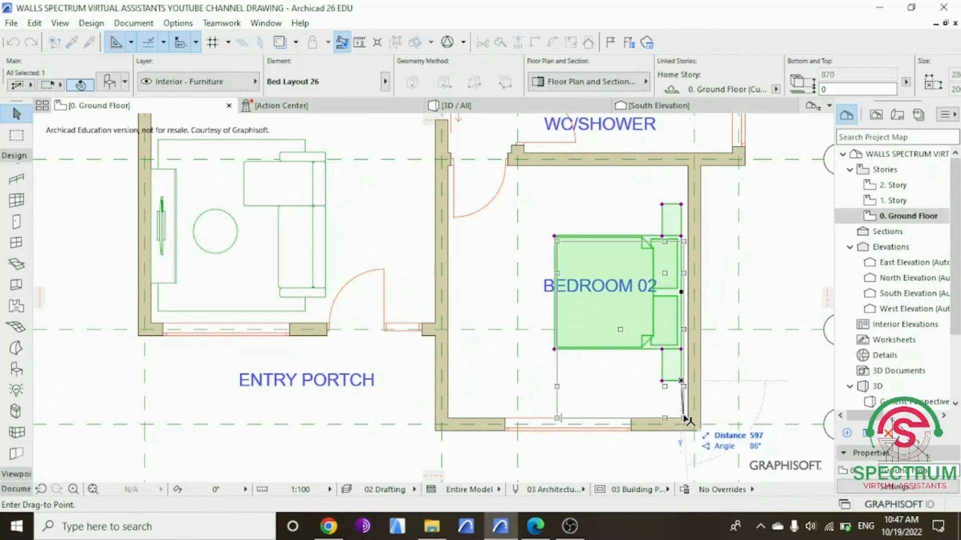
click(688, 419)
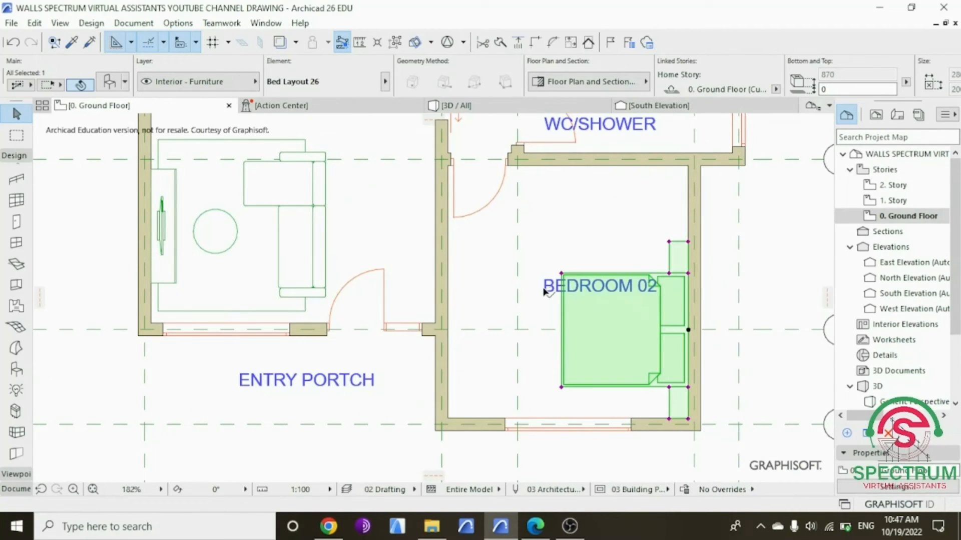
Step: Move the BEDROOM 02 label clear of the bed and check the bed's placement in the 3D view
click(543, 287)
drag(541, 287, 520, 252)
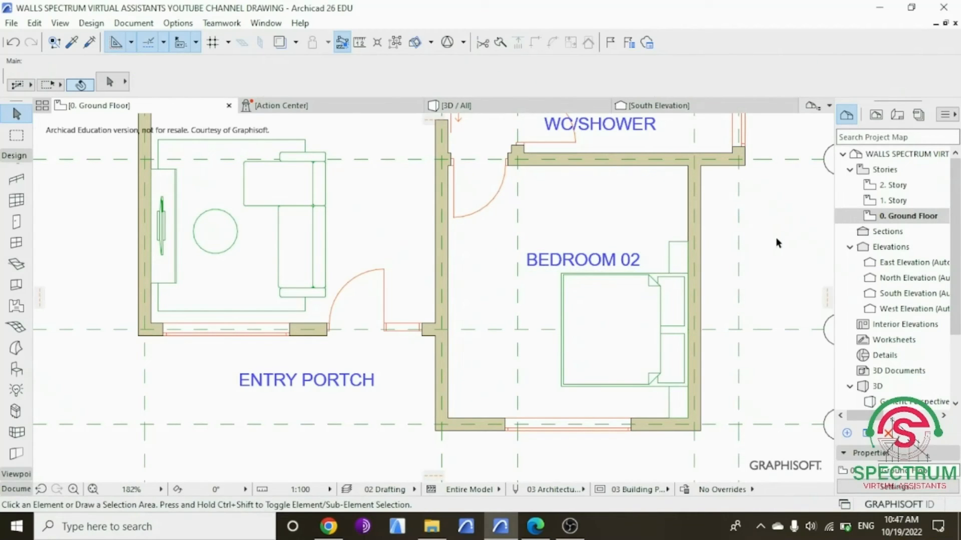
click(467, 107)
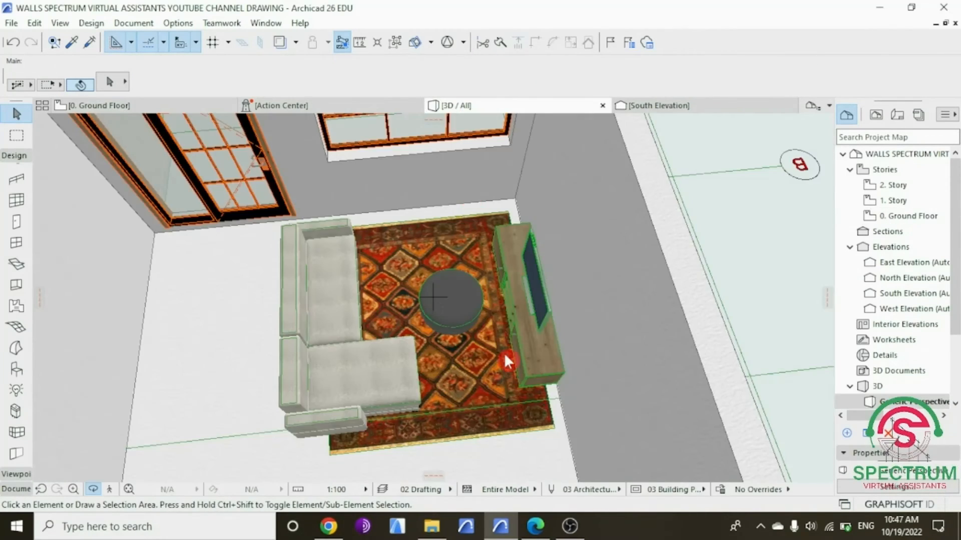
click(450, 299)
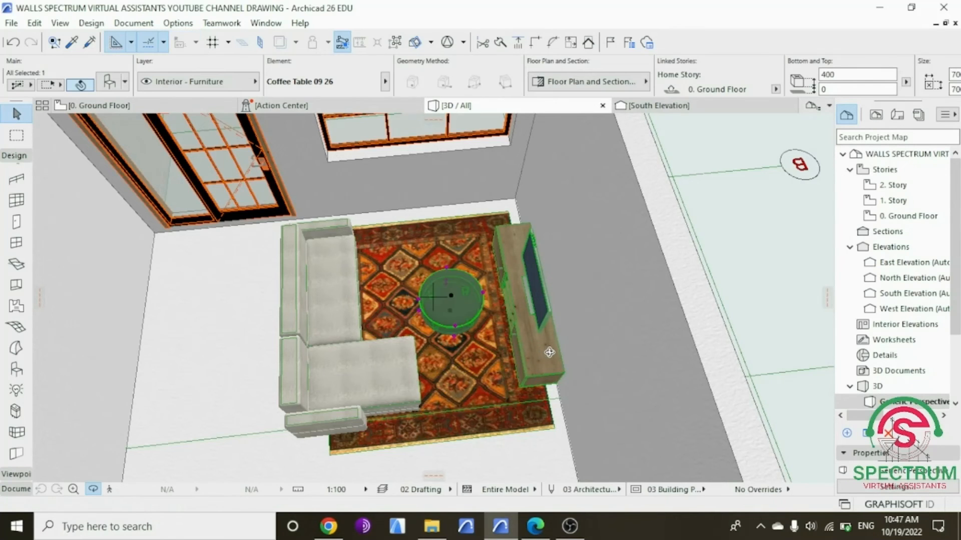
scroll(575, 340, down, 5)
scroll(239, 311, up, 5)
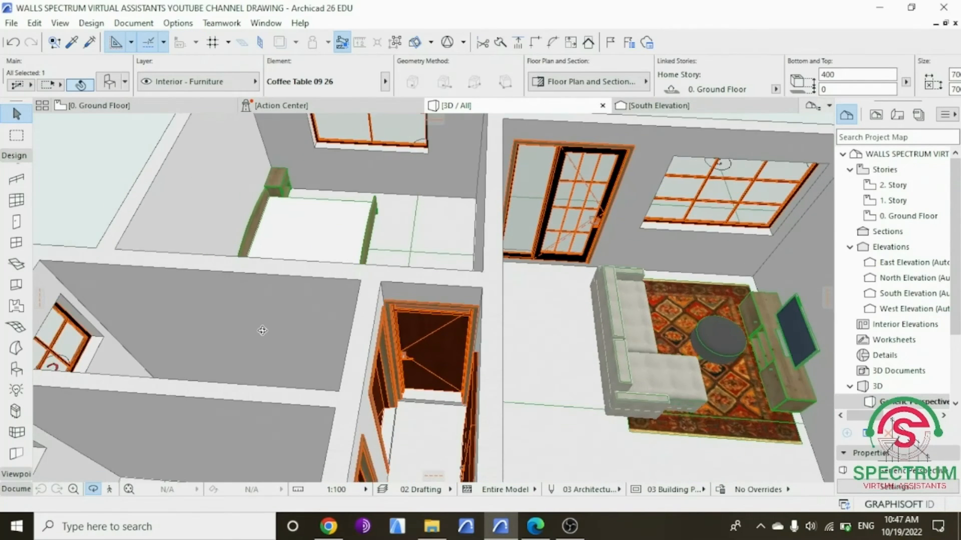
drag(295, 393, 303, 387)
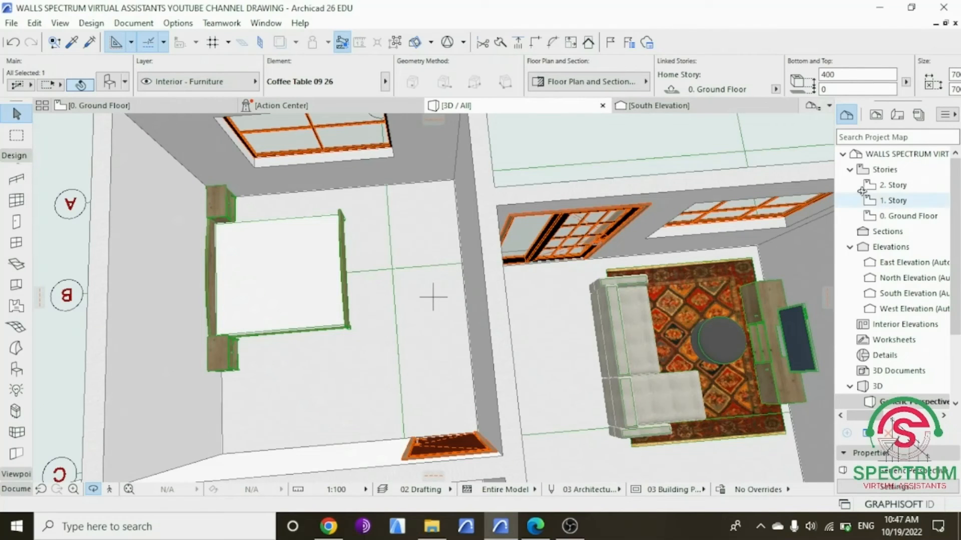
Step: Back on the ground floor plan, search the object library for wardrobe and set Wardrobe Variable 26 as the object to place
click(901, 217)
double_click(896, 218)
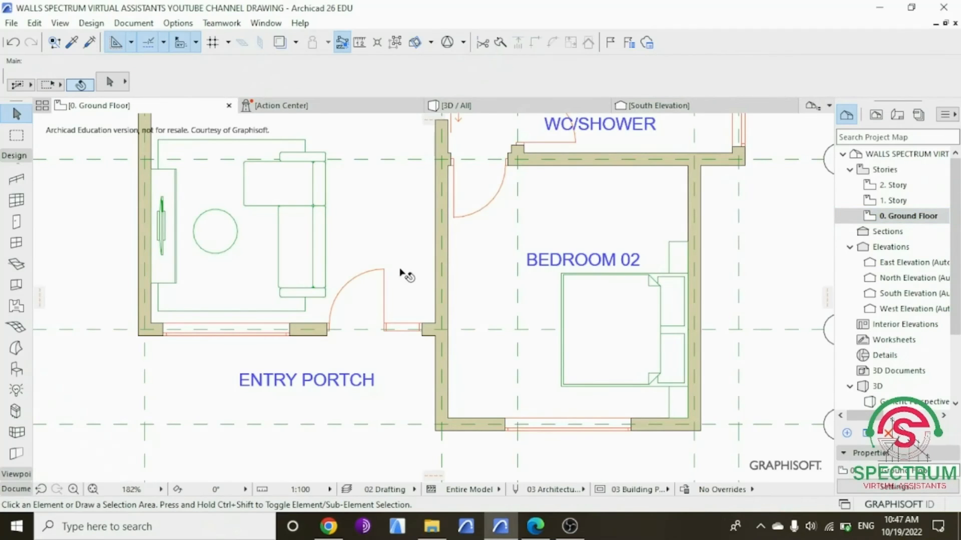
click(16, 369)
key(ctrl+t)
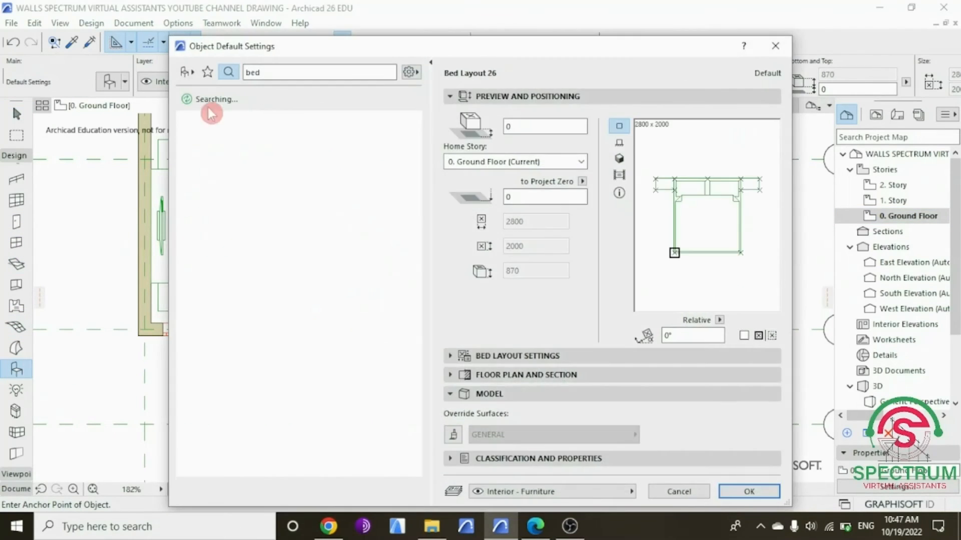
click(231, 70)
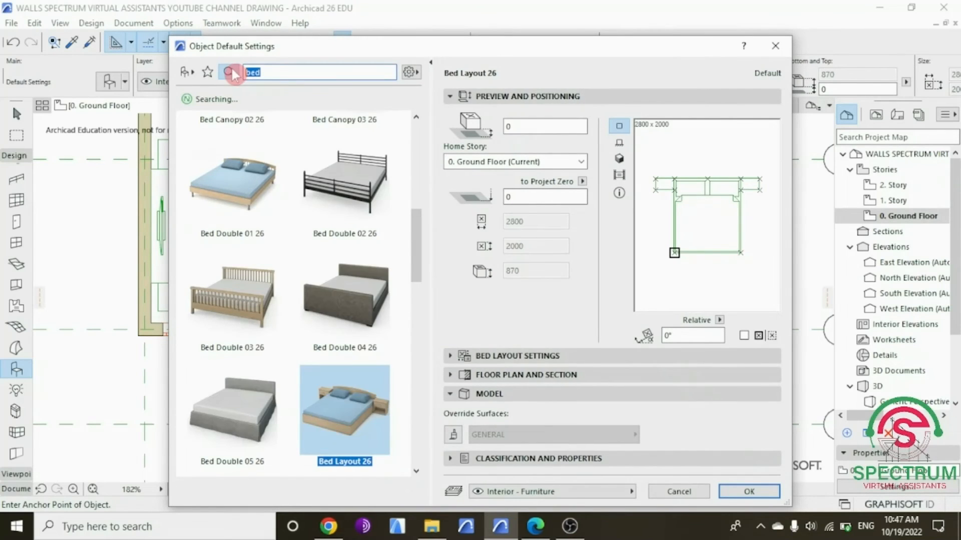
text(war)
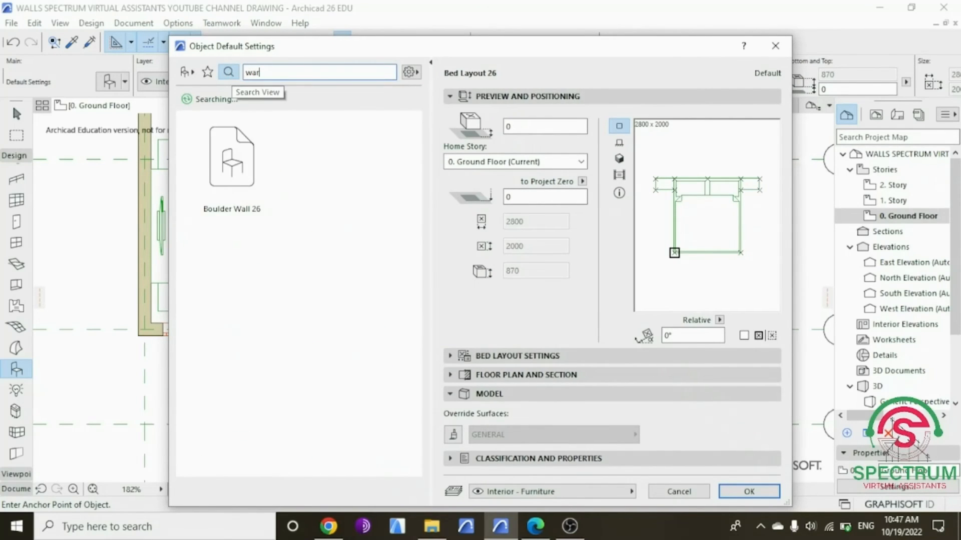
text(drobe)
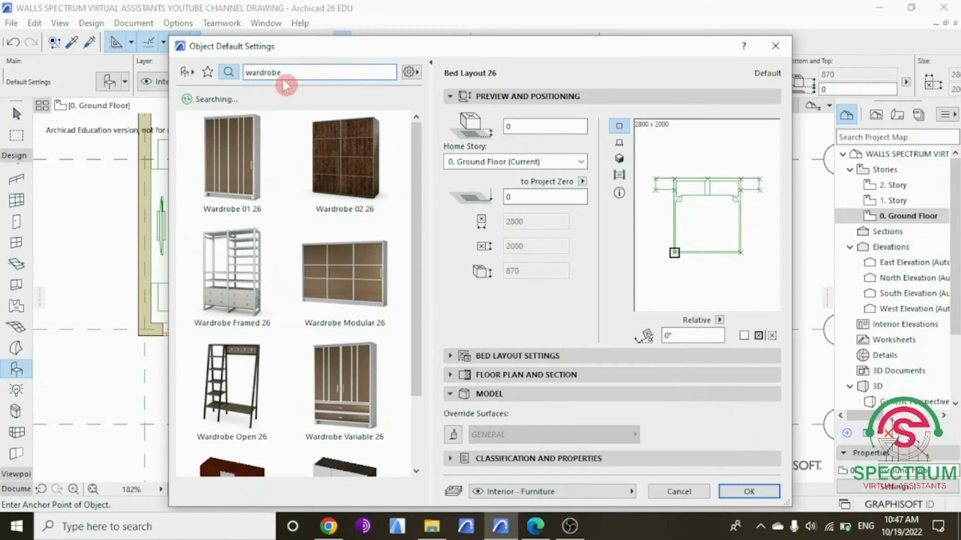
click(308, 180)
scroll(308, 180, down, 1)
click(343, 314)
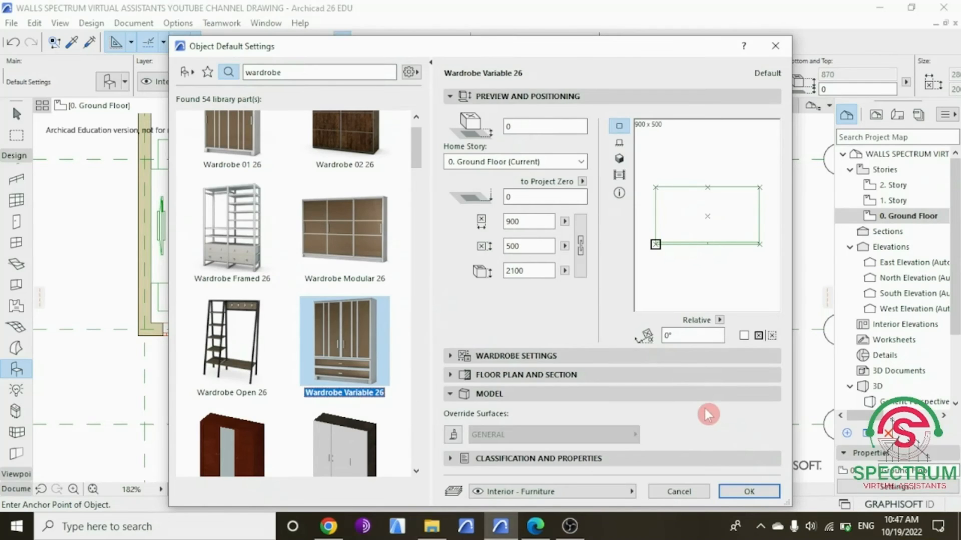
click(745, 491)
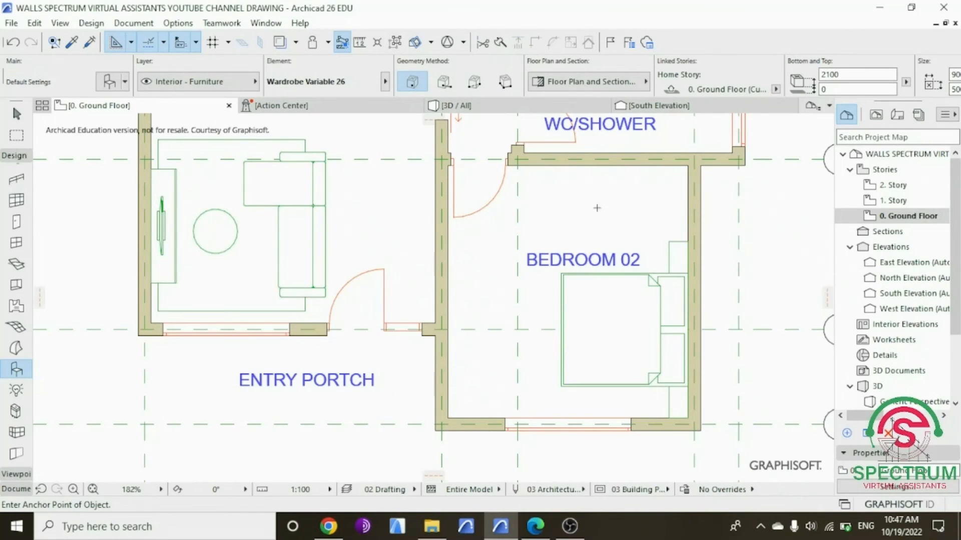
Step: Place the wardrobe at the grid line C wall and snap it into Bedroom 02's inner corner at grid lines 5 and C
scroll(596, 207, down, 2)
scroll(649, 188, up, 2)
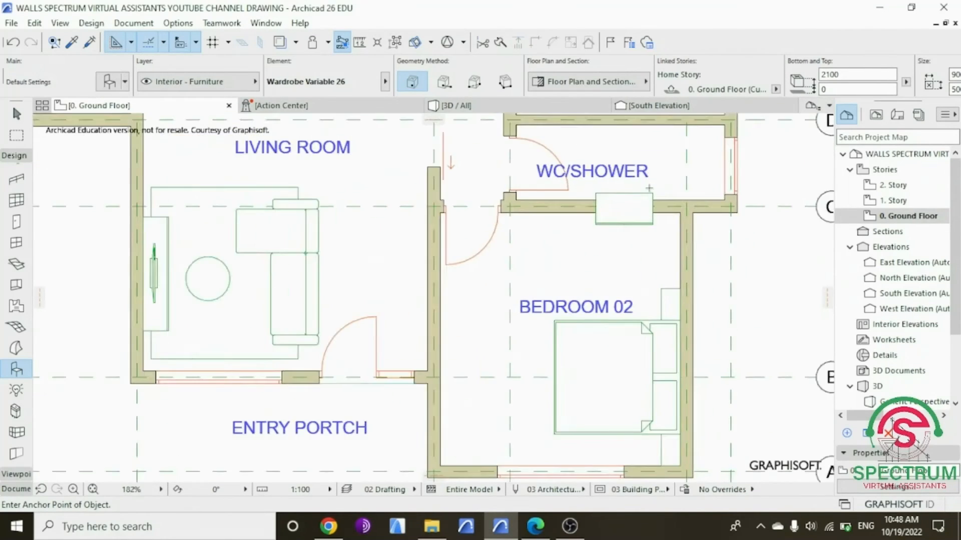
scroll(649, 189, up, 3)
click(652, 193)
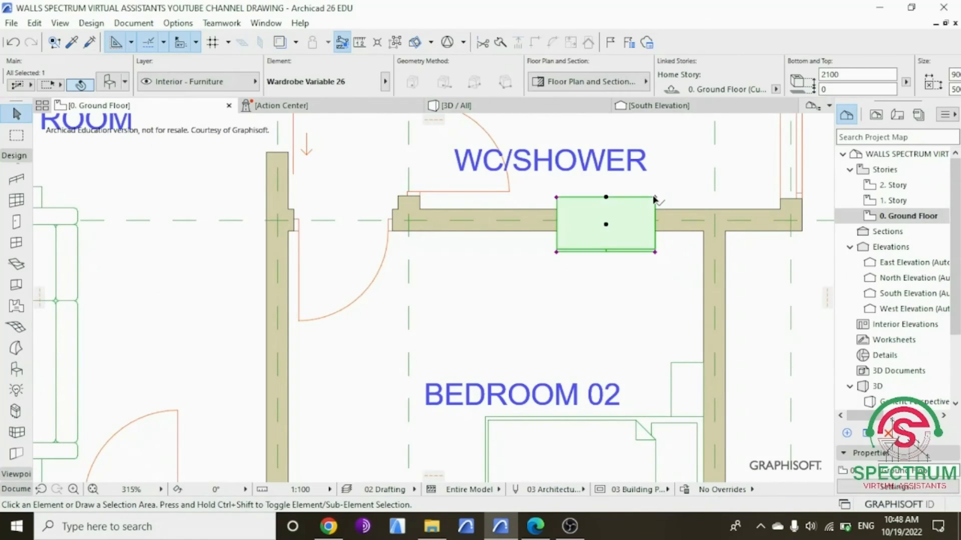
drag(654, 197, 704, 232)
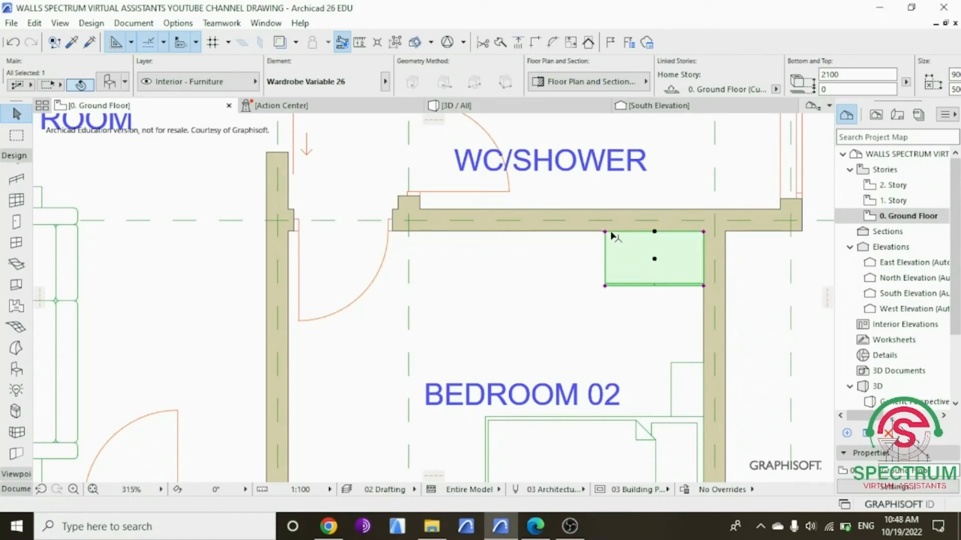
Step: Stretch the wardrobe along the grid line C wall toward the bedroom door and view it in 3D
click(604, 233)
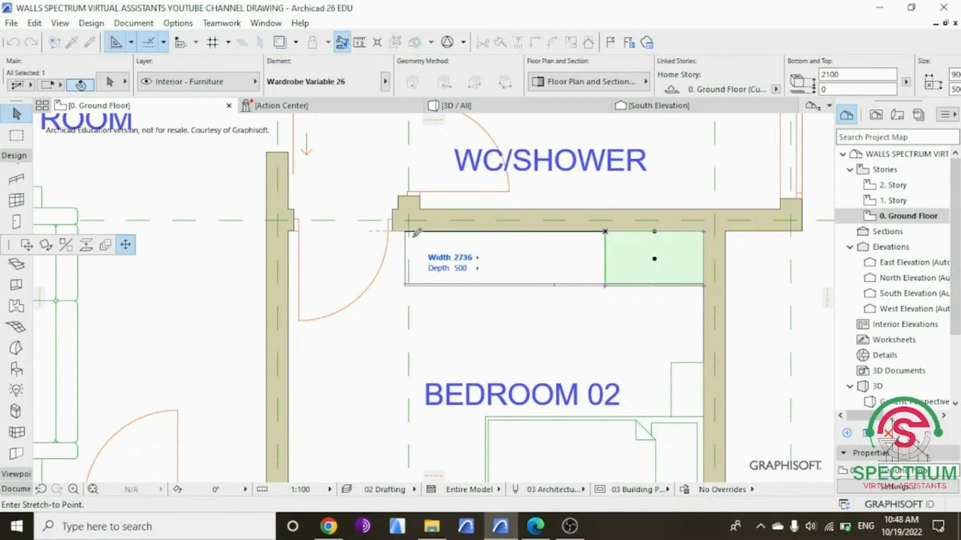
click(422, 207)
click(452, 105)
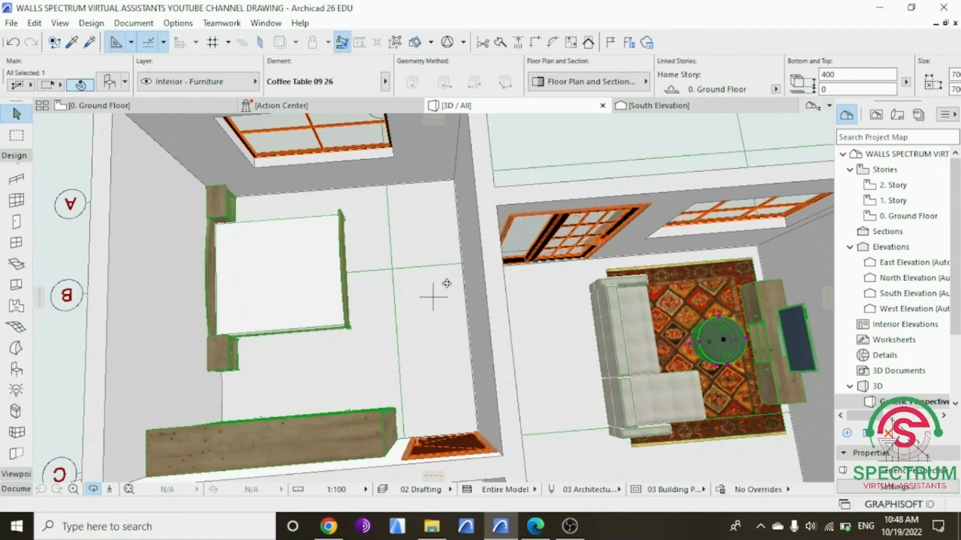
Step: Inspect the furnished living room and Bedroom 02 in the 3D view from several angles, including the whole house
drag(434, 287, 268, 295)
scroll(270, 291, down, 3)
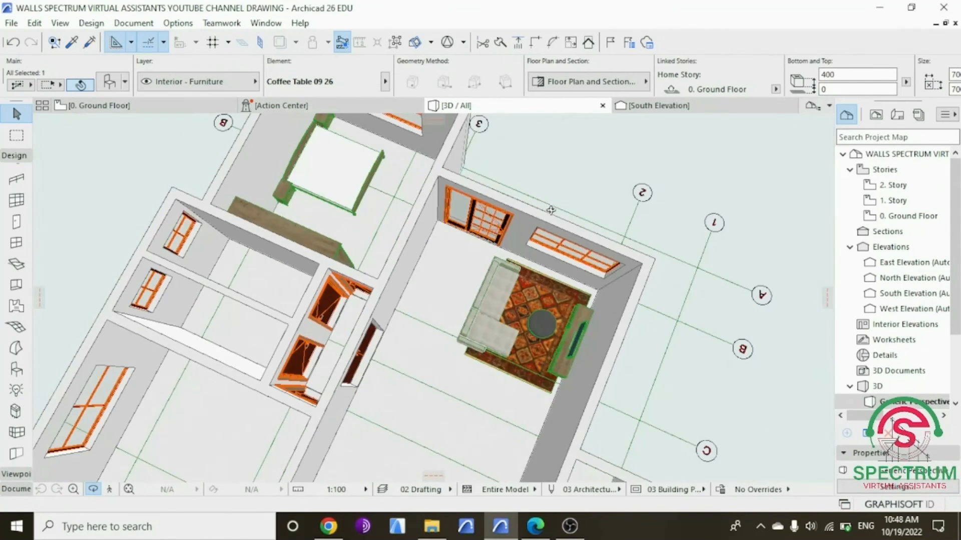
drag(551, 210, 265, 260)
drag(698, 283, 360, 210)
scroll(576, 213, down, 2)
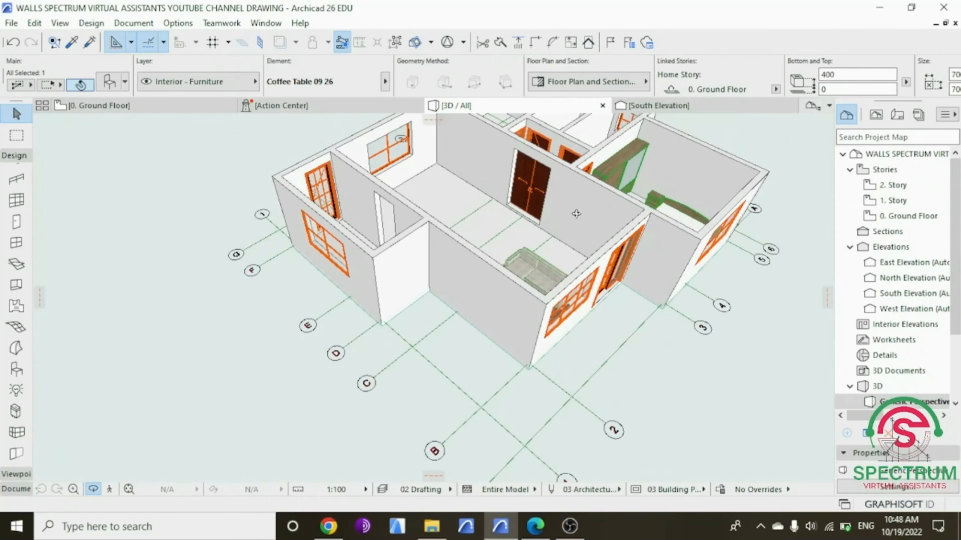
drag(618, 213, 425, 188)
drag(751, 310, 643, 311)
scroll(728, 324, up, 3)
drag(728, 324, 604, 343)
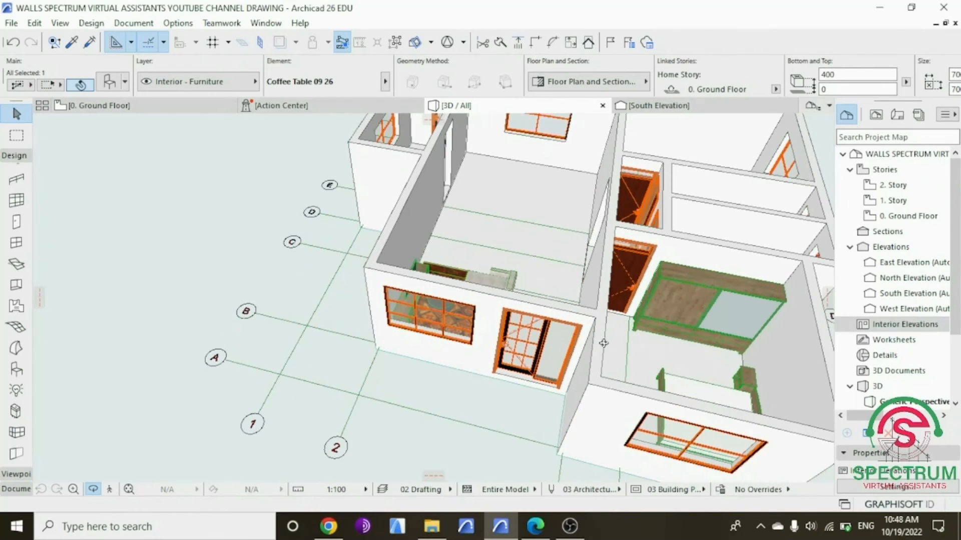
click(129, 490)
drag(575, 296, 551, 337)
Step: Return to the ground floor plan, deselect the wardrobe and bring the whole plan into view
click(902, 216)
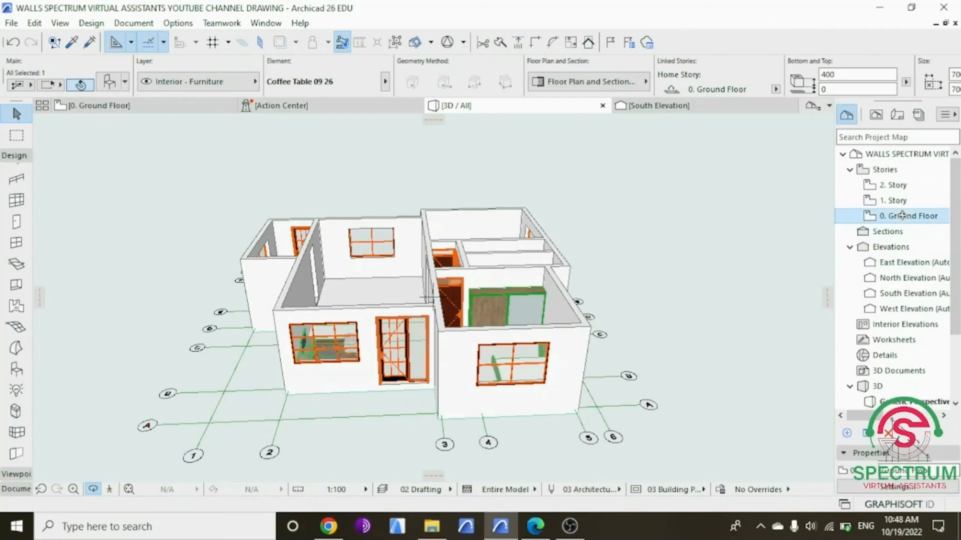
double_click(888, 216)
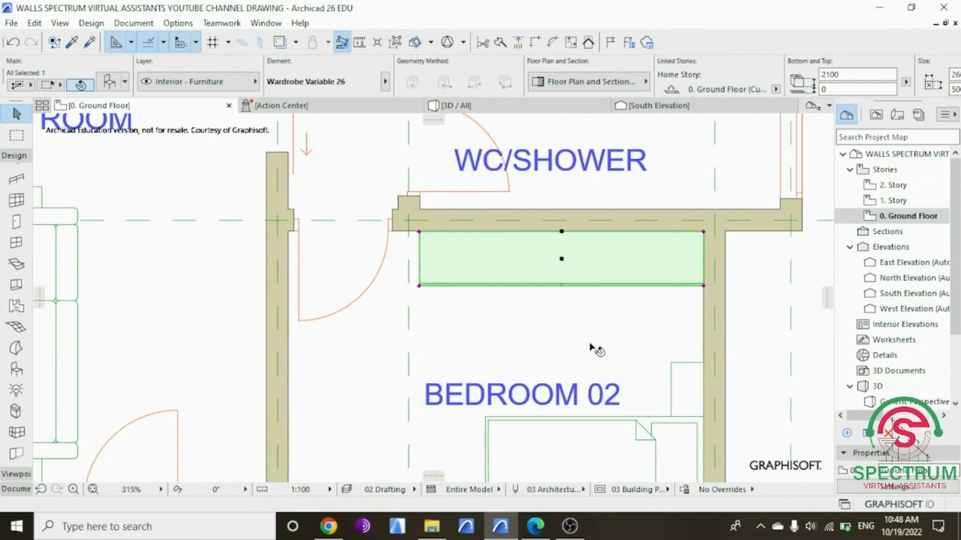
scroll(605, 335, down, 1)
click(727, 265)
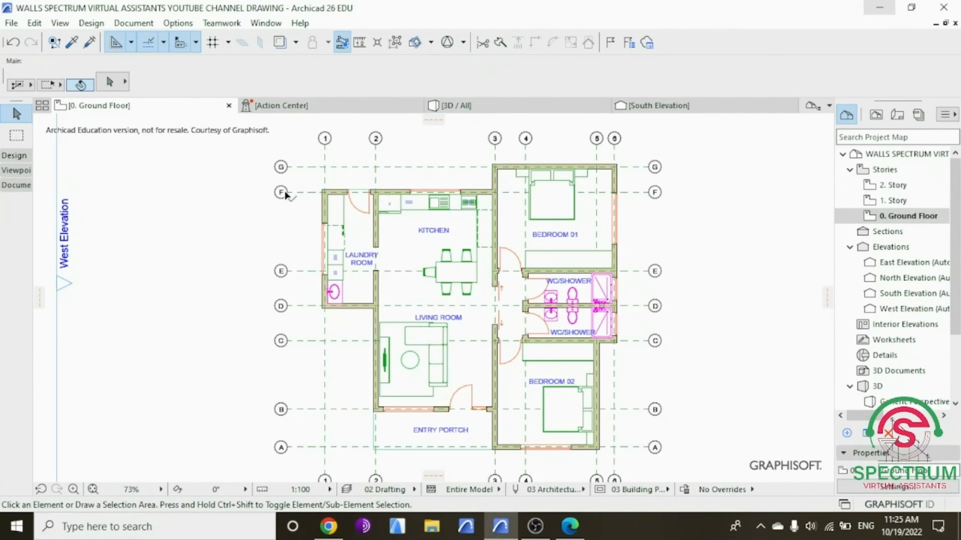
mouse_move(285, 195)
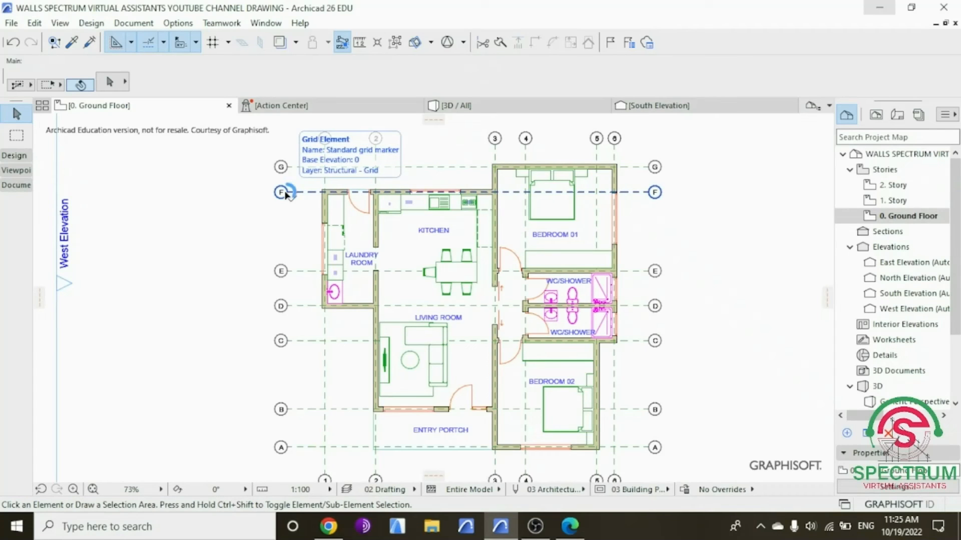
drag(285, 195, 285, 194)
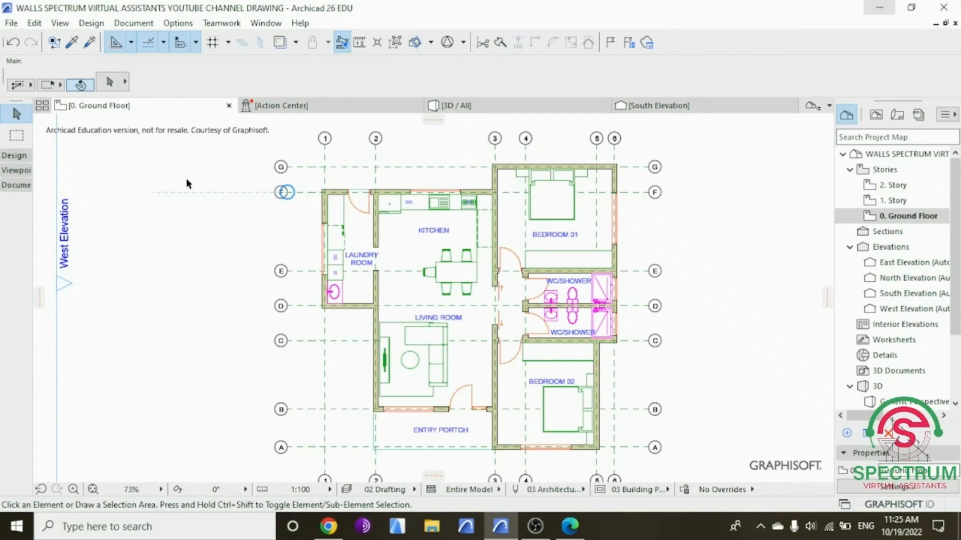
Step: Open the Column tool's default settings and choose 1. Story as top link, a vertical column and Ground Floor as home story
click(14, 155)
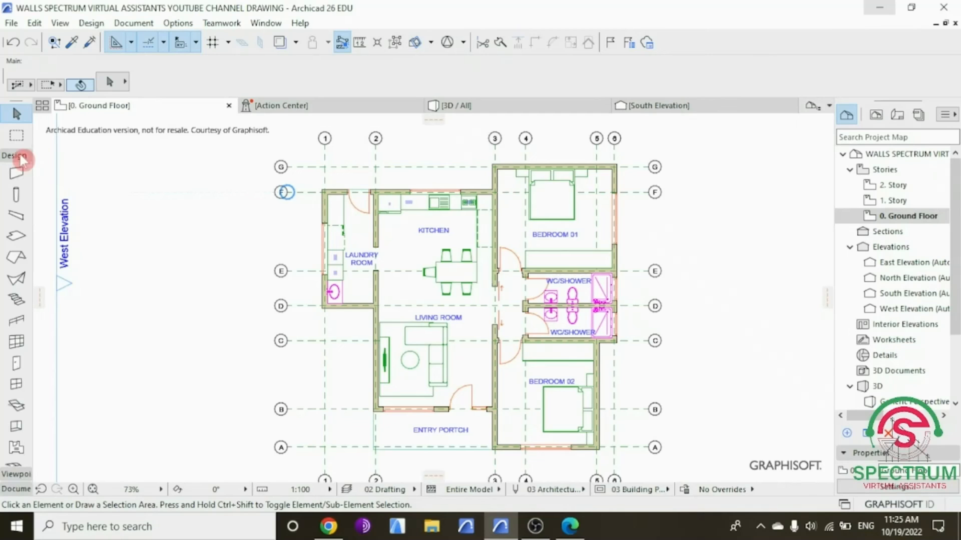
click(17, 198)
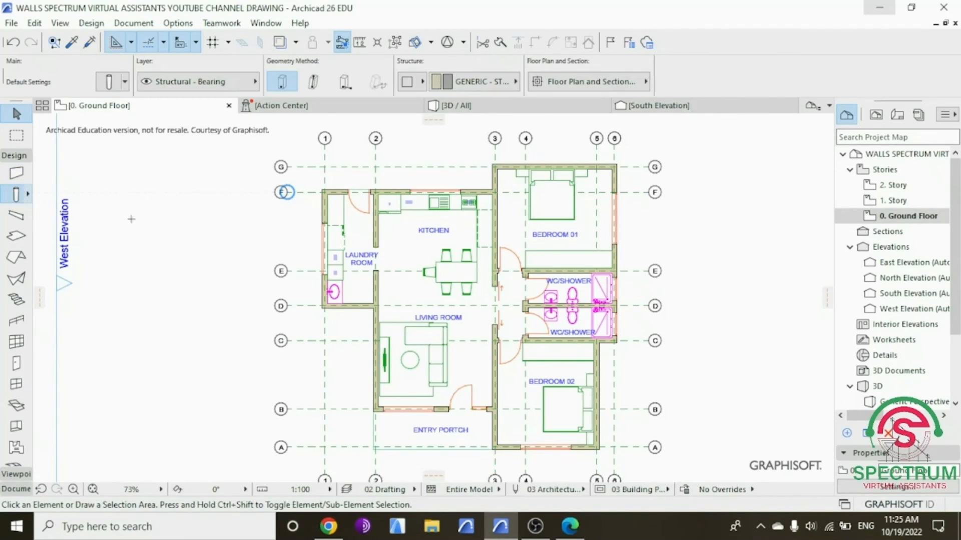
key(ctrl+t)
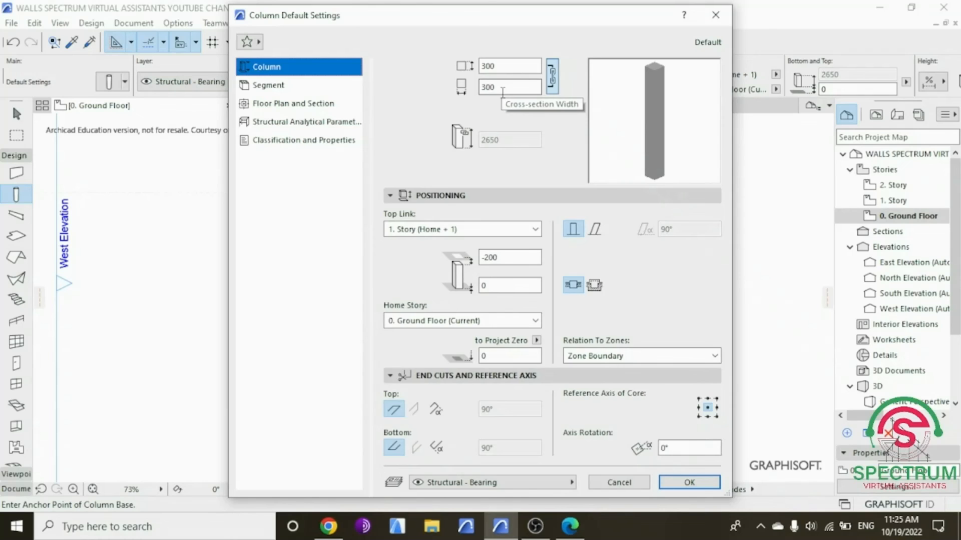
click(510, 229)
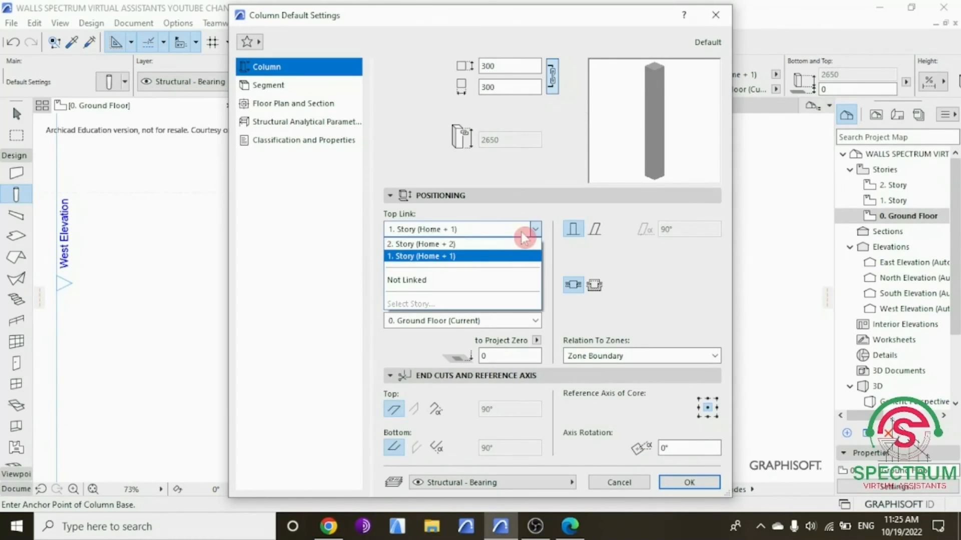
click(512, 257)
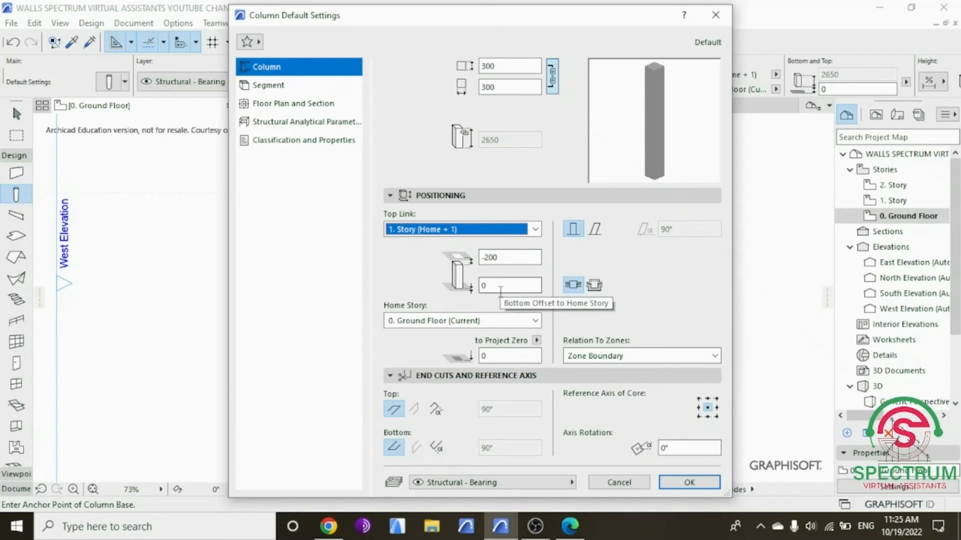
click(573, 231)
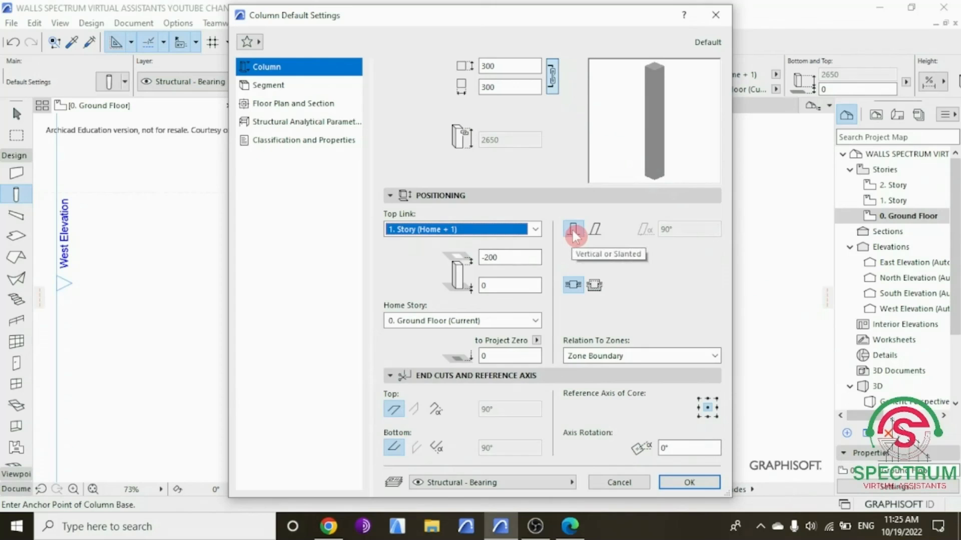
click(536, 321)
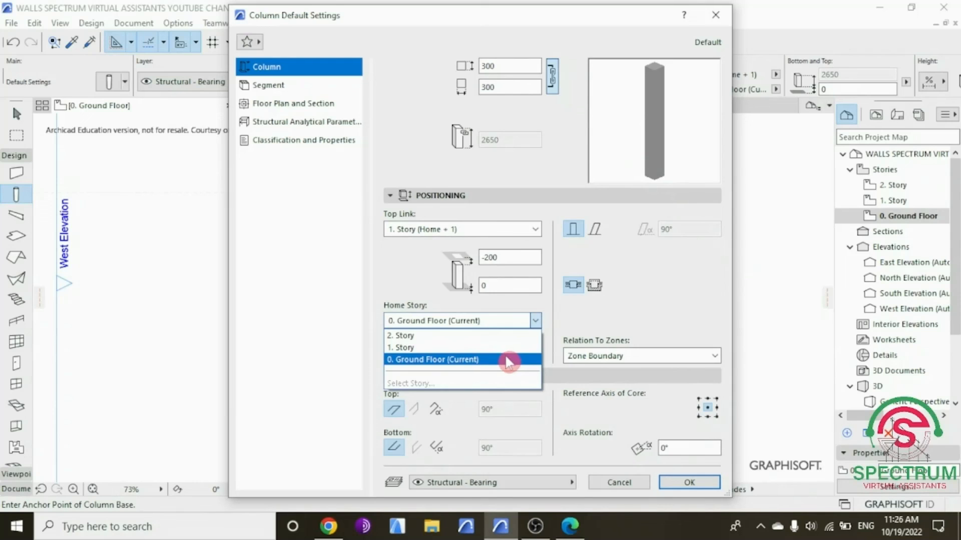
click(507, 361)
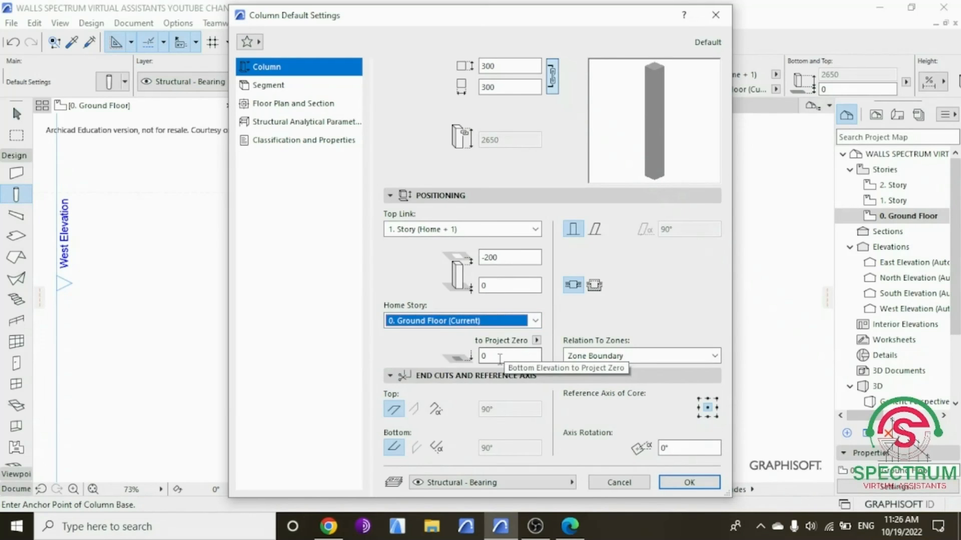
Step: Override both column surfaces with linked Stucco - White Rough and accept the default settings
click(268, 86)
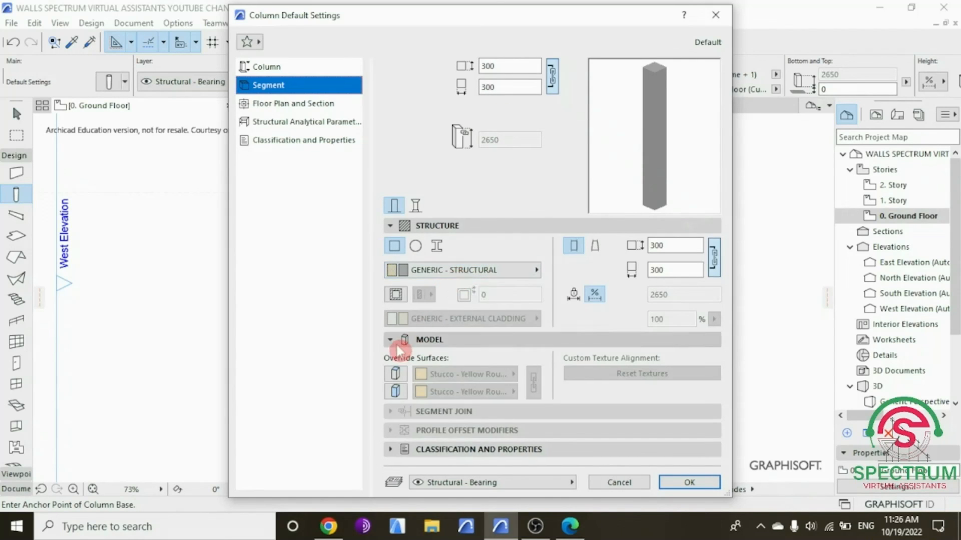
click(393, 374)
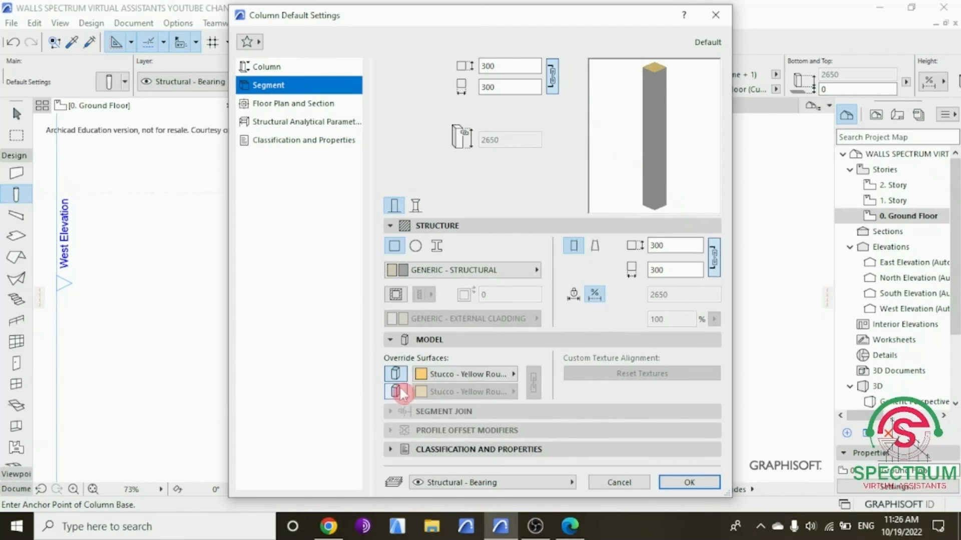
click(396, 391)
click(440, 376)
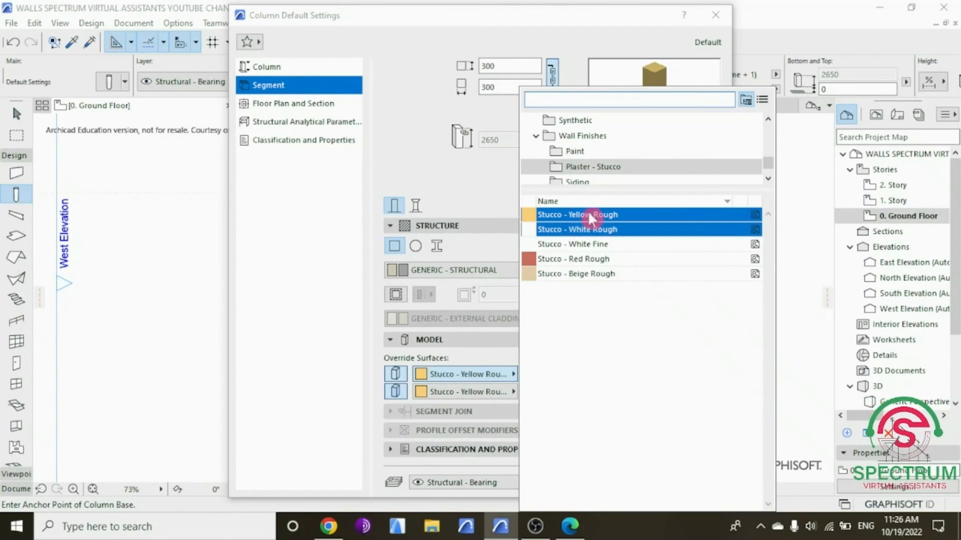
click(595, 230)
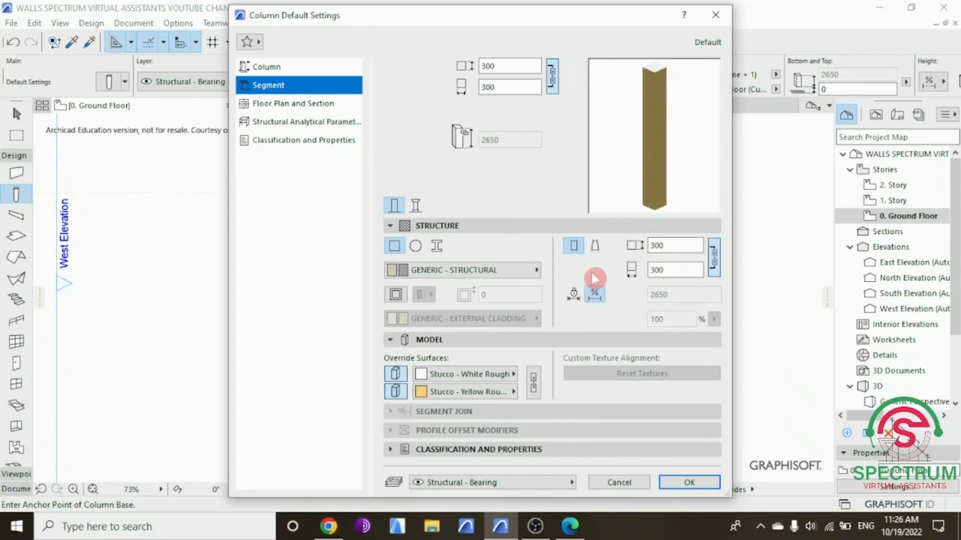
click(533, 386)
click(689, 482)
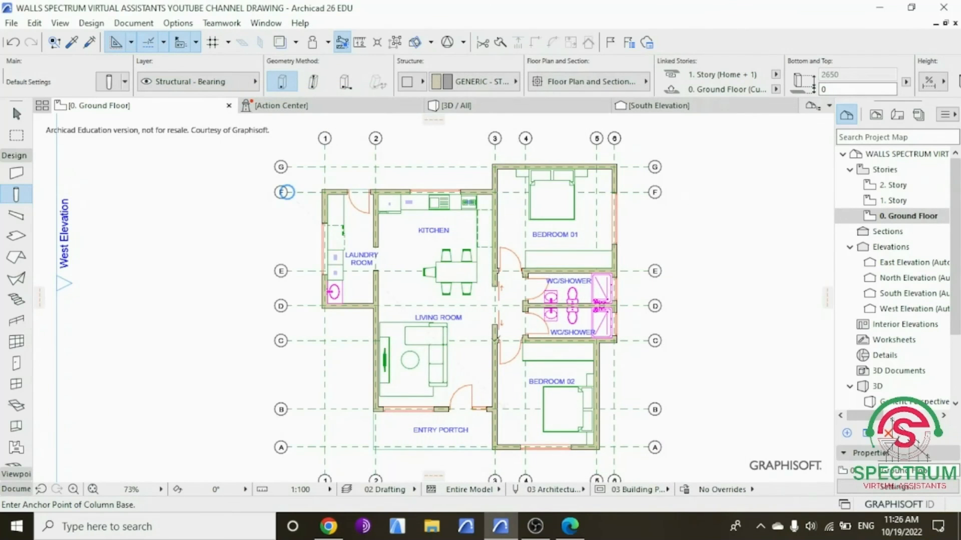
Step: Place a column on grid line 5 just outside the grid line A wall at Bedroom 02's outer corner
scroll(476, 329, down, 2)
scroll(545, 397, up, 9)
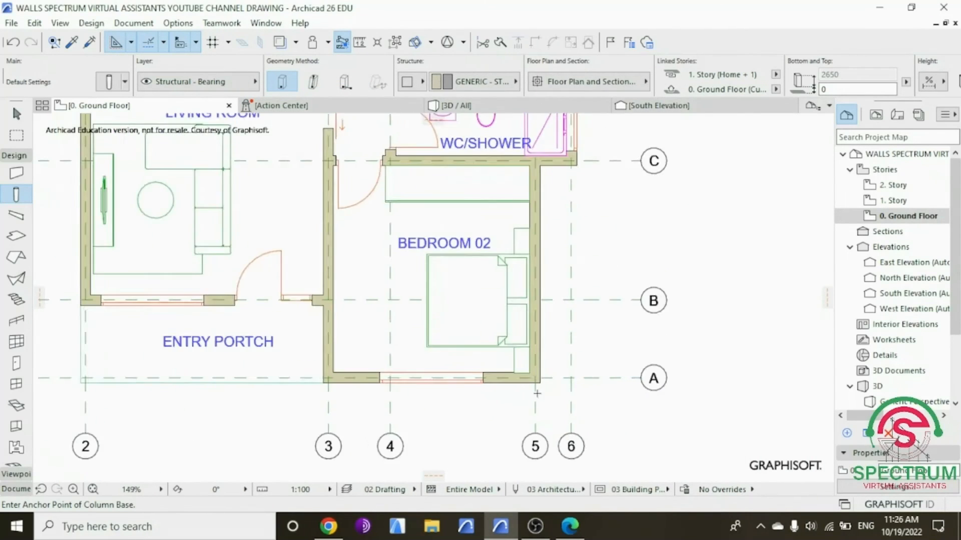
scroll(537, 393, up, 2)
click(531, 387)
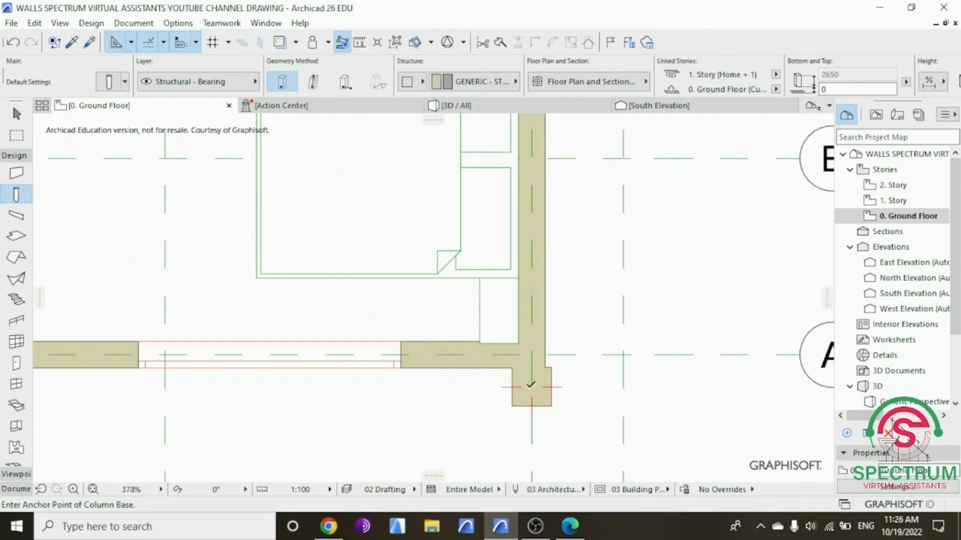
scroll(531, 374, up, 3)
key(Escape)
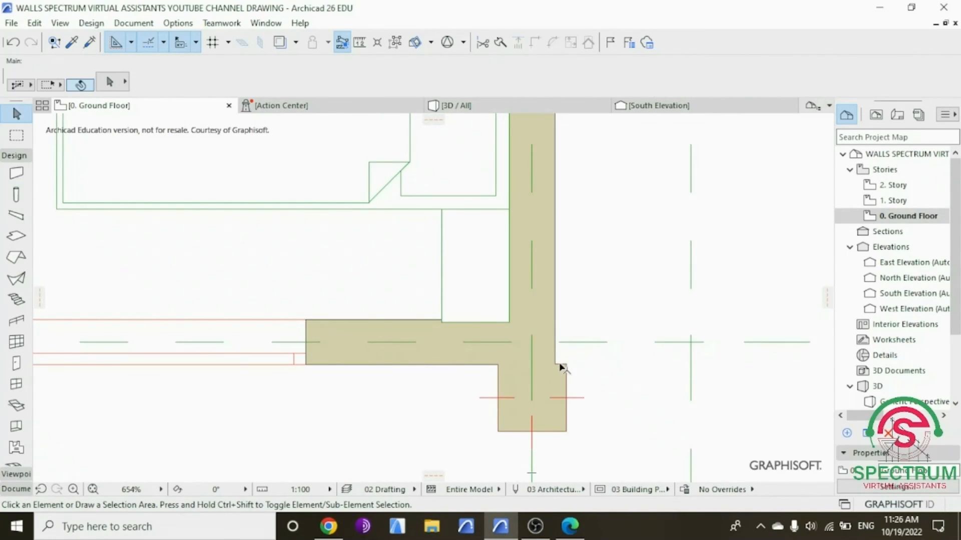
Step: Move the column sideways so its upper outer corner meets the outer corner of the walls at grid lines 5 and A
click(564, 370)
right_click(617, 252)
click(671, 304)
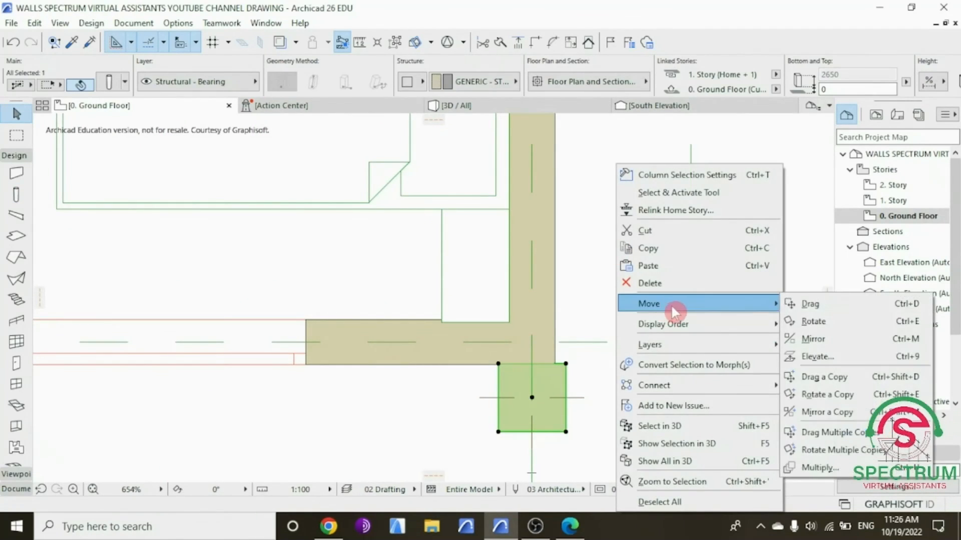
click(809, 303)
scroll(537, 367, up, 3)
click(586, 361)
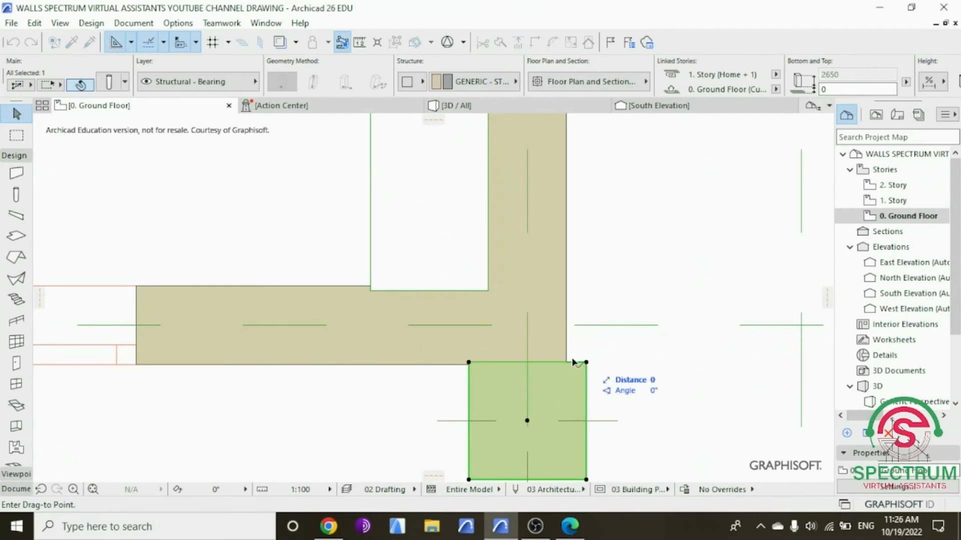
click(567, 361)
scroll(563, 354, down, 5)
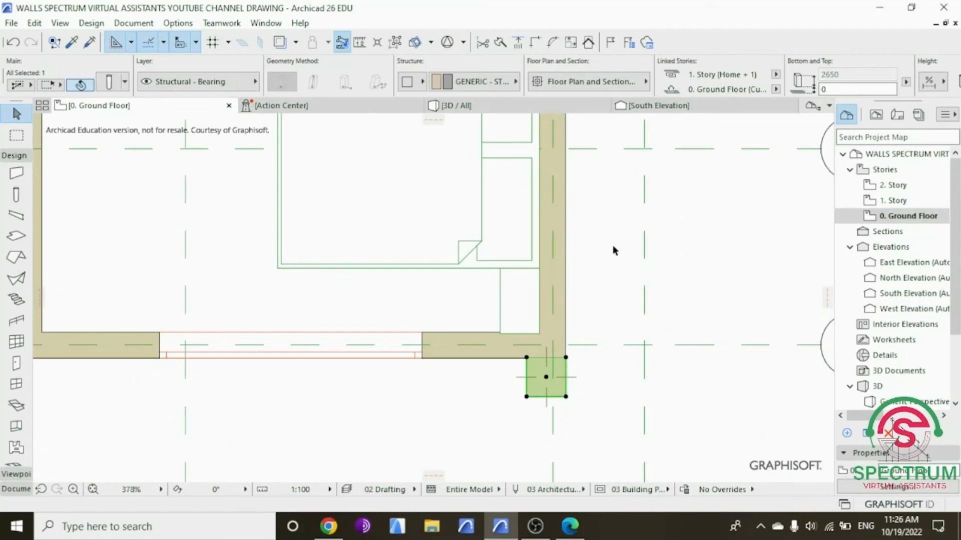
Step: Unlink the selected column's cross-section dimensions and set its core height to 450
right_click(612, 226)
click(666, 174)
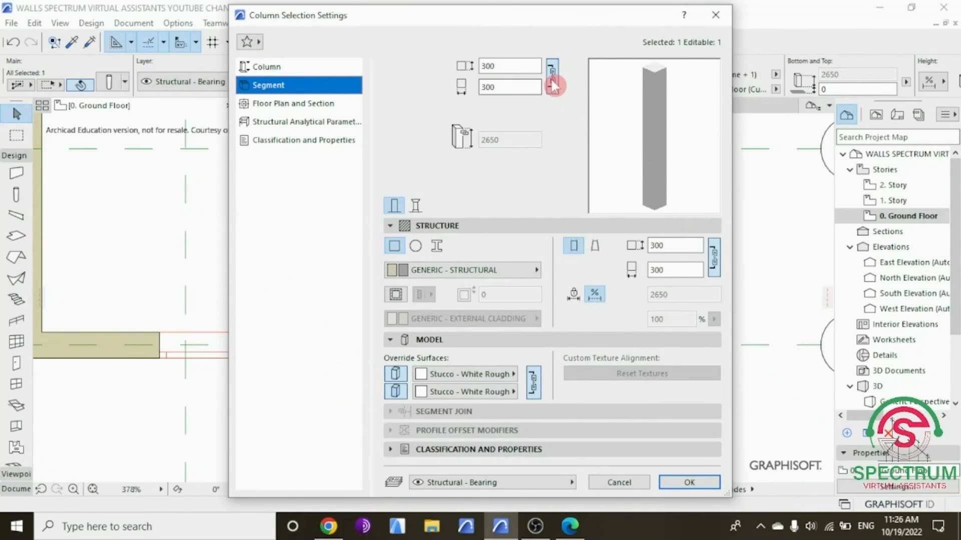
click(552, 82)
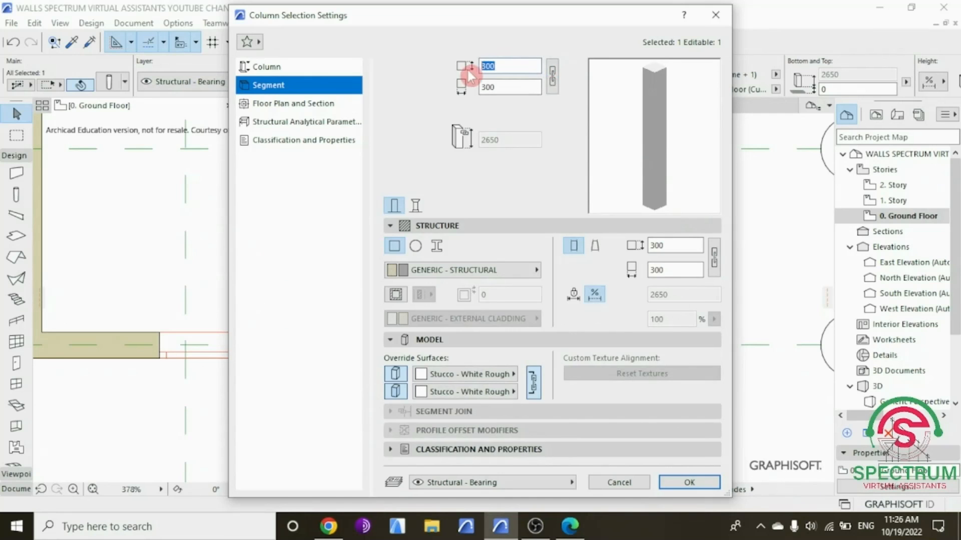
text(450)
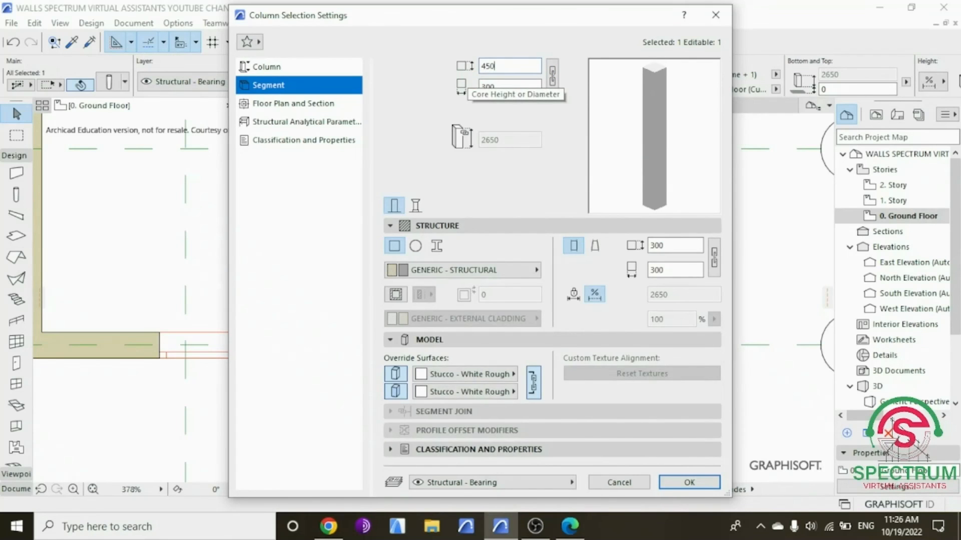
key(Return)
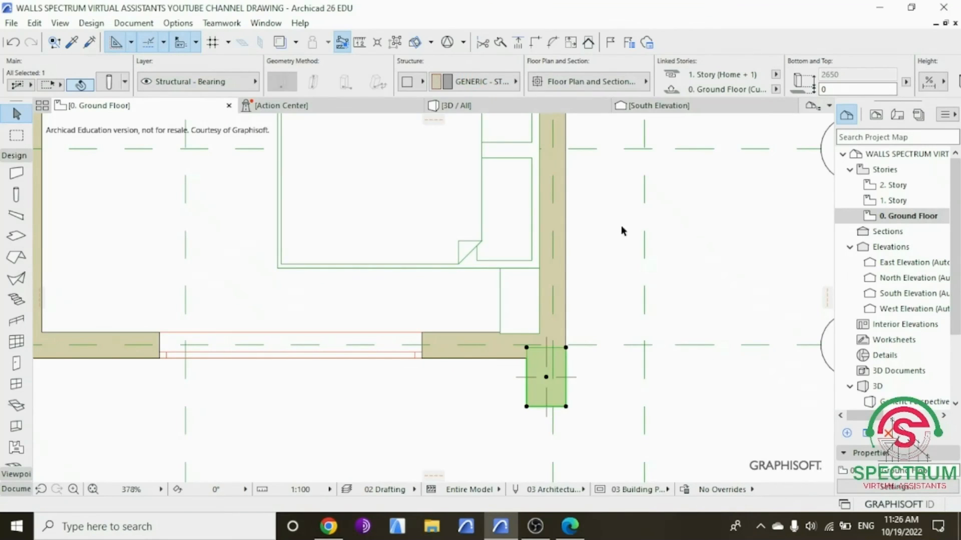
Step: Move the resized column outward until its corner meets the walls' outer corner at grid lines 5 and A, and deselect it
right_click(597, 225)
mouse_move(653, 304)
click(783, 303)
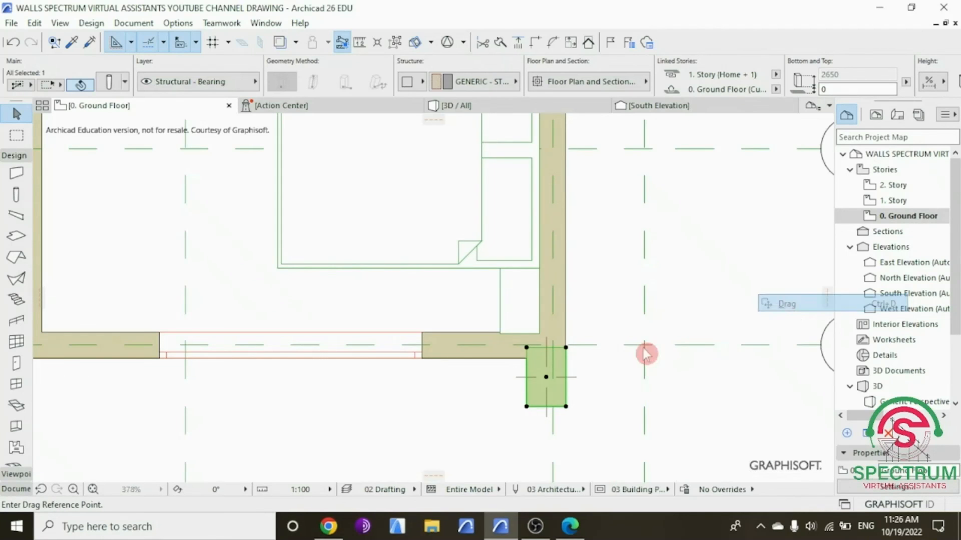
scroll(575, 363, up, 1)
scroll(571, 363, up, 2)
click(538, 328)
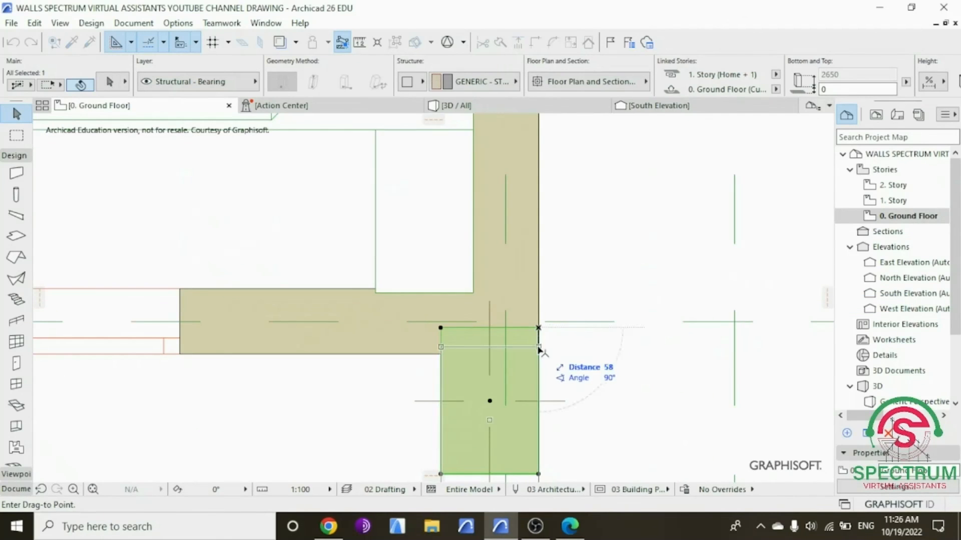
click(538, 355)
scroll(587, 261, down, 4)
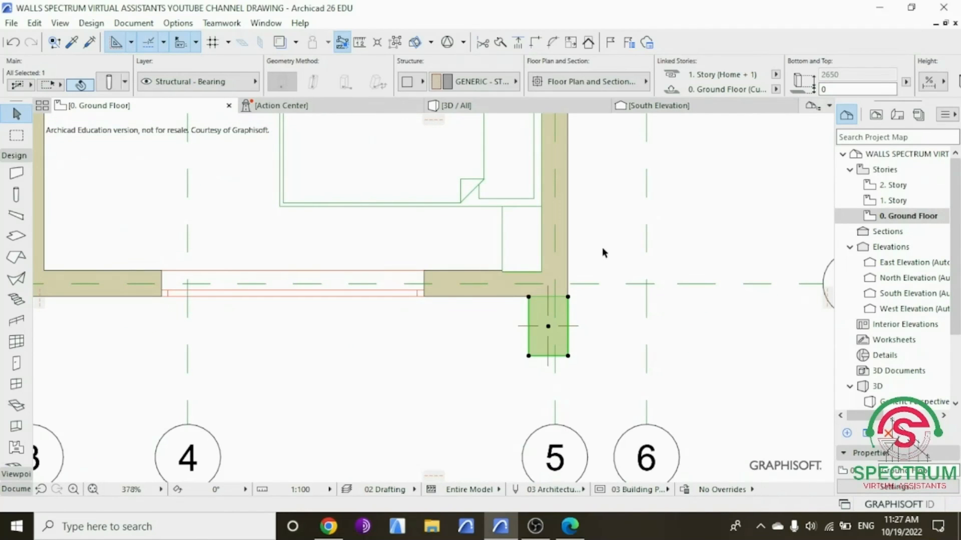
key(Escape)
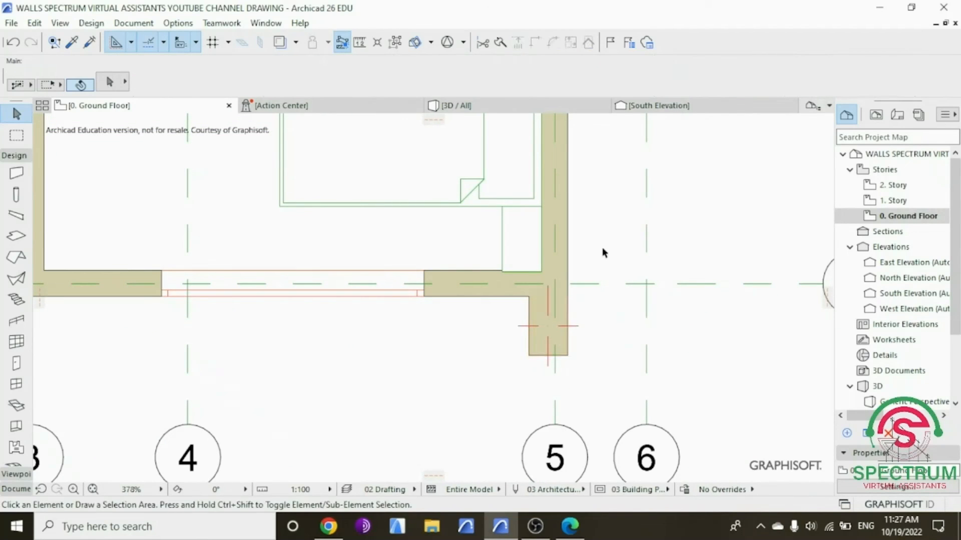
Step: Open the settings of the new corner column at grid lines 5 and A from the 3D view
click(454, 107)
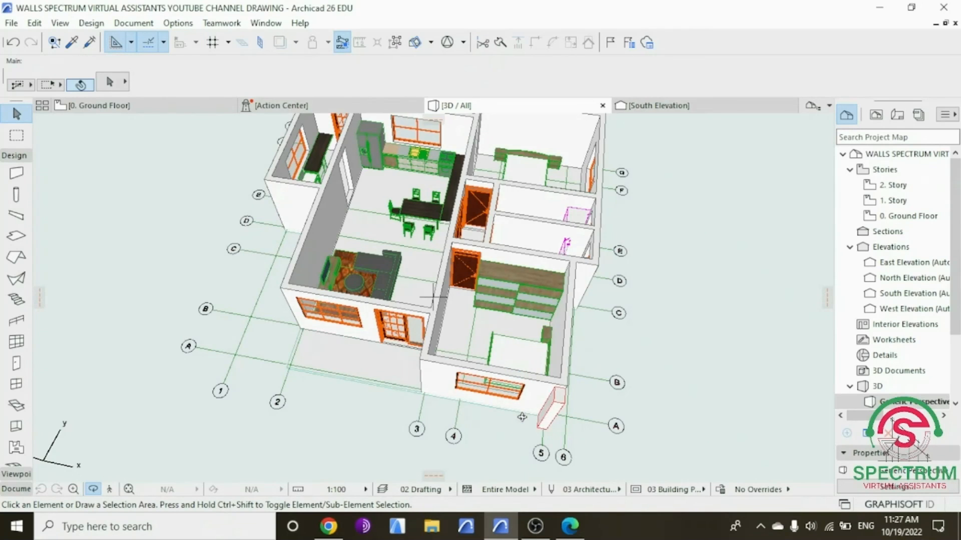
drag(522, 417, 678, 307)
scroll(609, 346, up, 5)
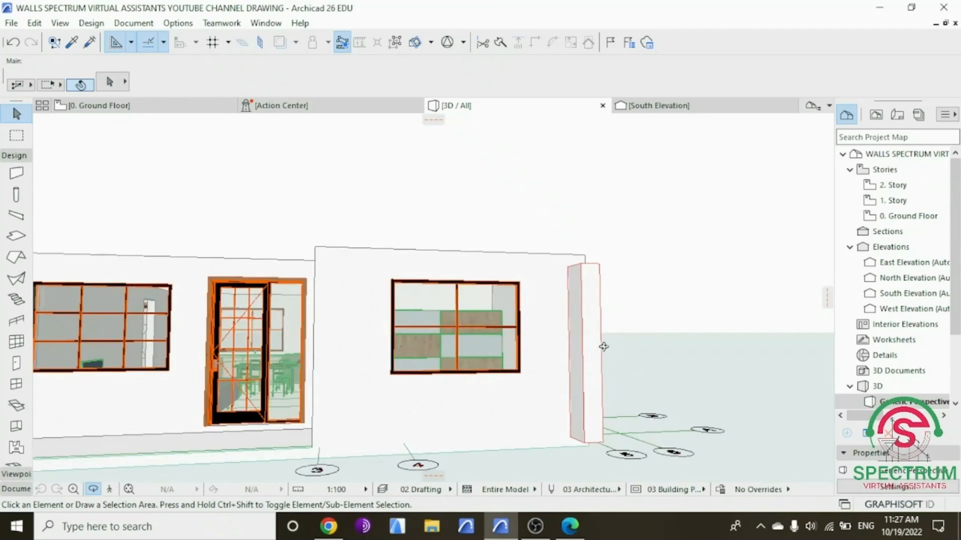
scroll(603, 346, up, 1)
drag(571, 343, 579, 373)
click(590, 251)
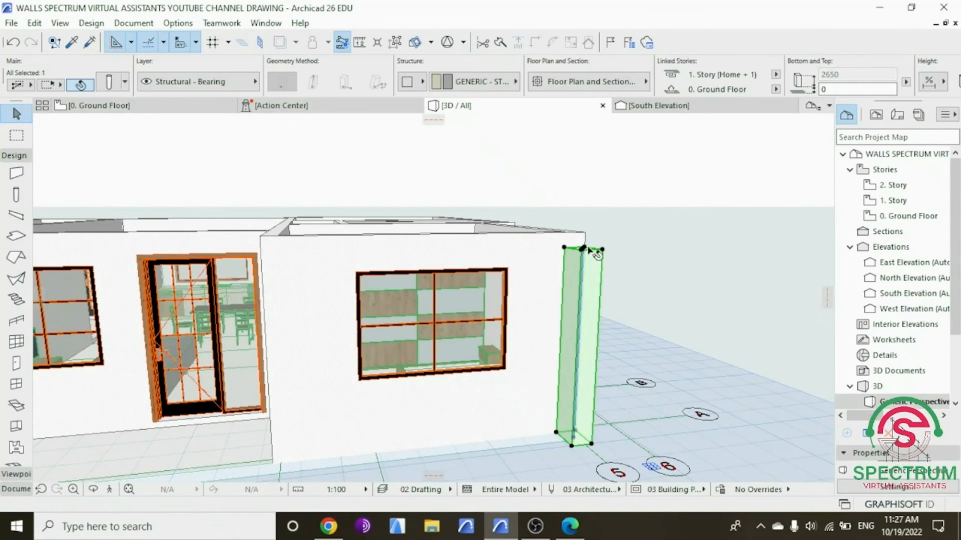
right_click(631, 184)
click(672, 176)
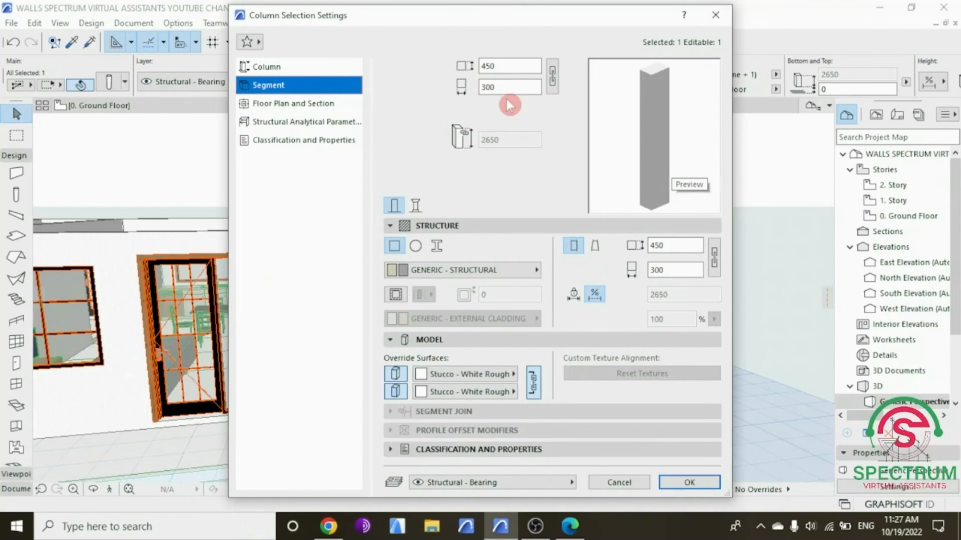
Step: Set the column's top link to Not Linked, its base offset to -150 and its height to 2850, and apply the settings
click(271, 70)
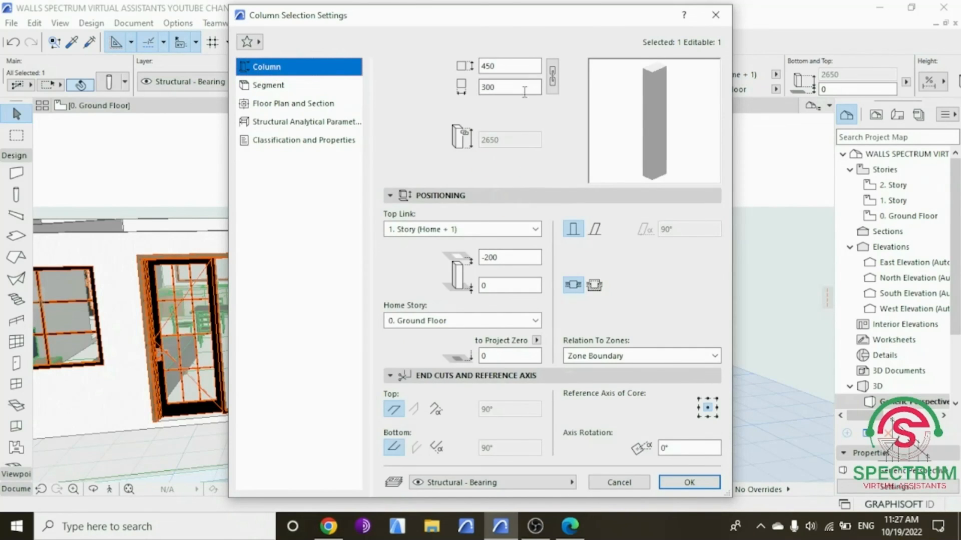
click(533, 229)
click(493, 276)
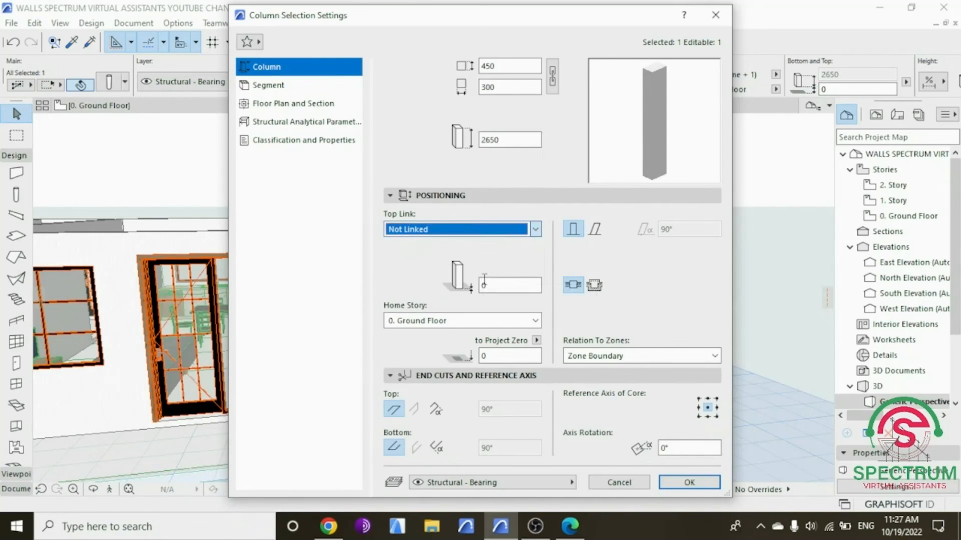
double_click(505, 286)
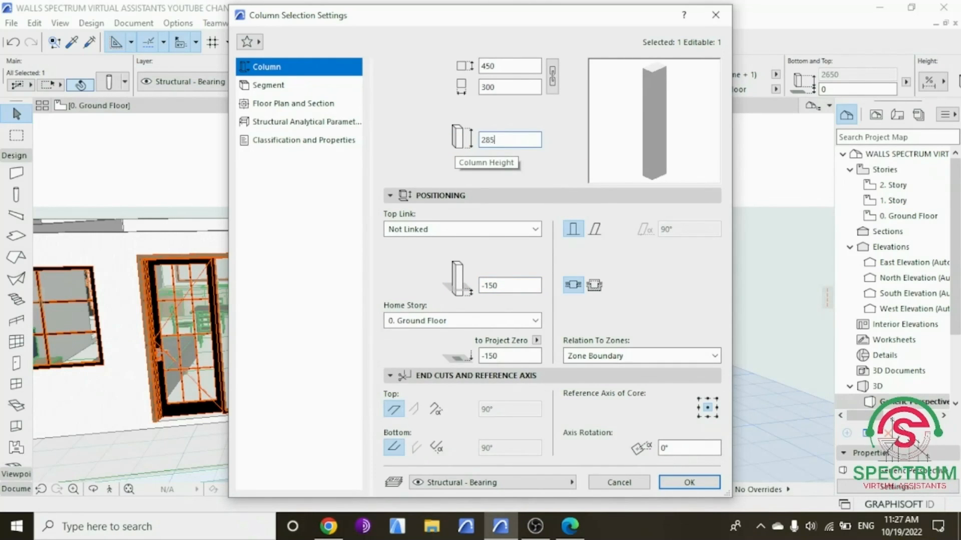
key(Return)
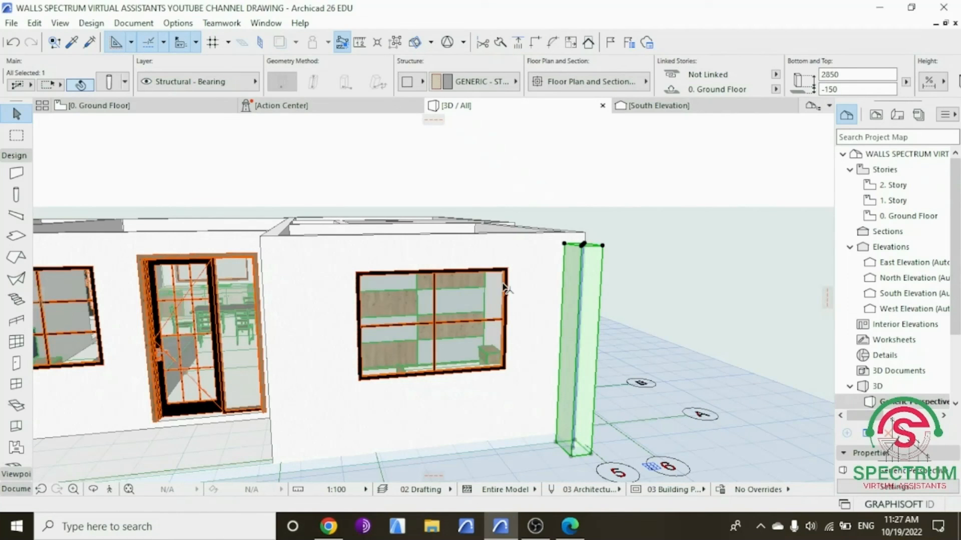
Step: Examine the corner column's fit against the walls in 3D and return to the whole house on the Ground Floor plan
click(97, 491)
drag(278, 234, 665, 339)
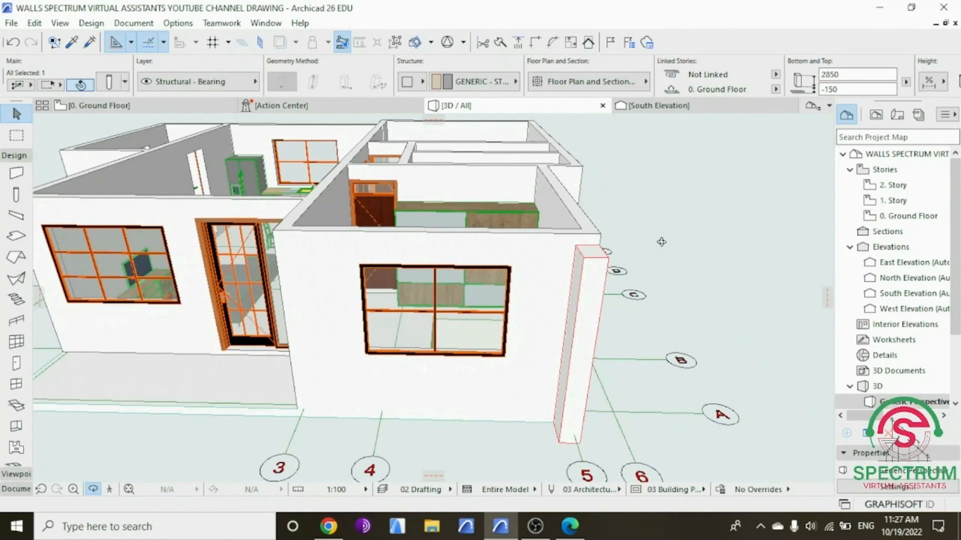
double_click(908, 216)
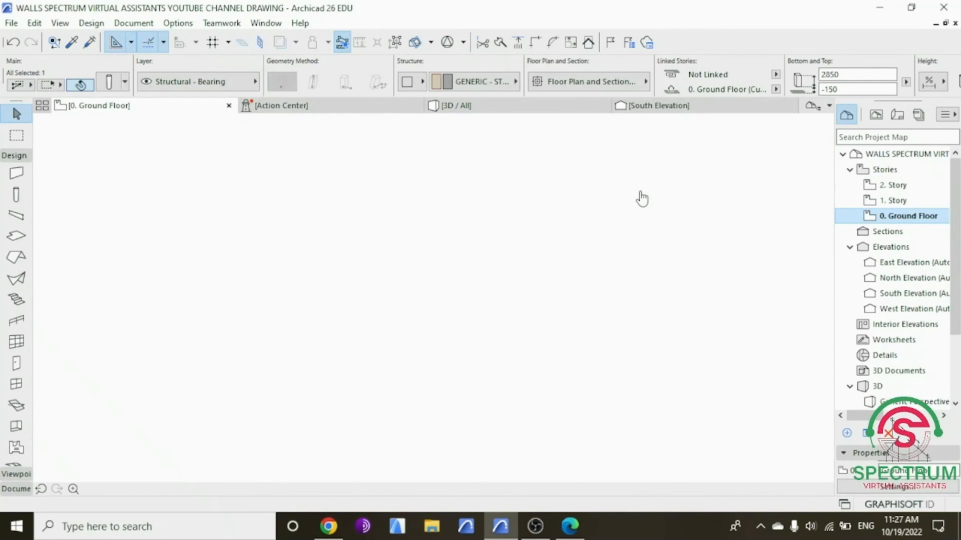
scroll(617, 333, down, 5)
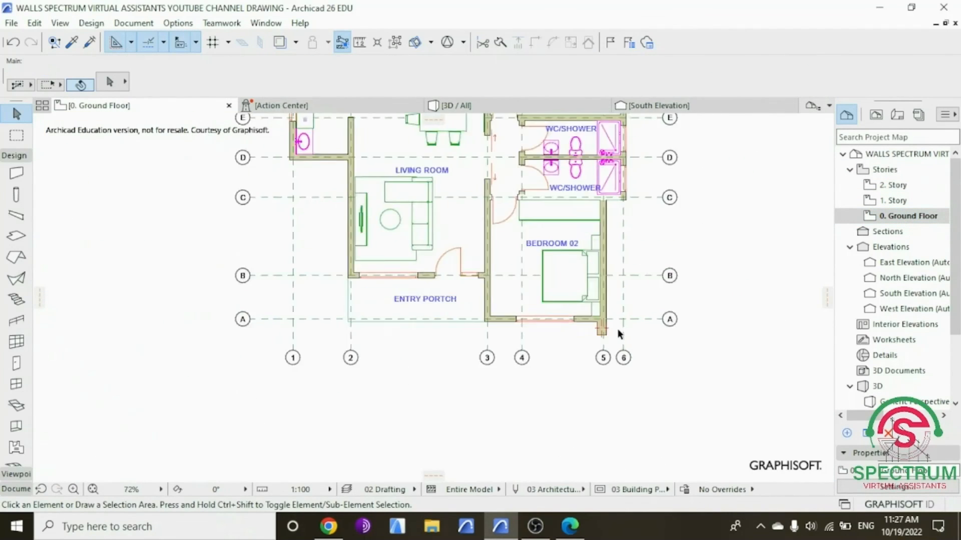
scroll(619, 335, down, 3)
scroll(581, 232, up, 6)
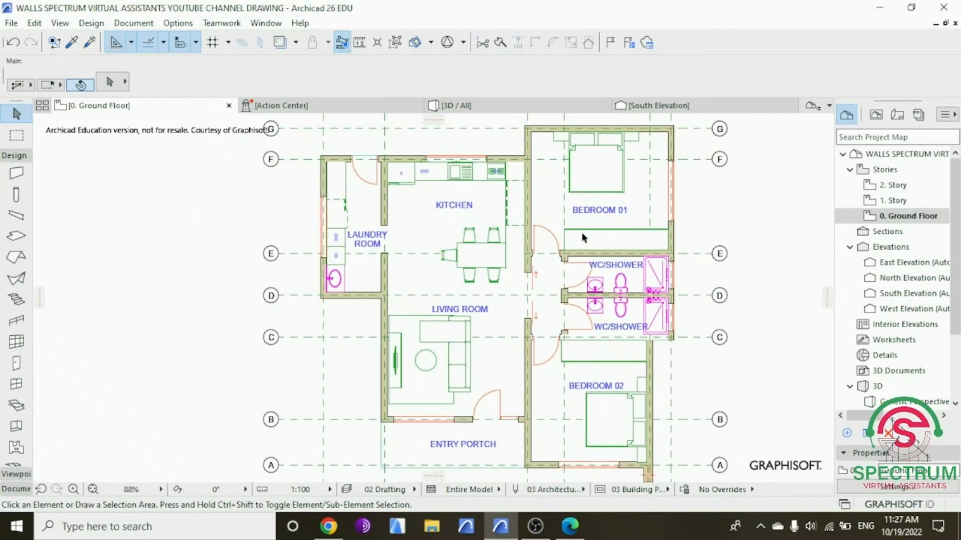